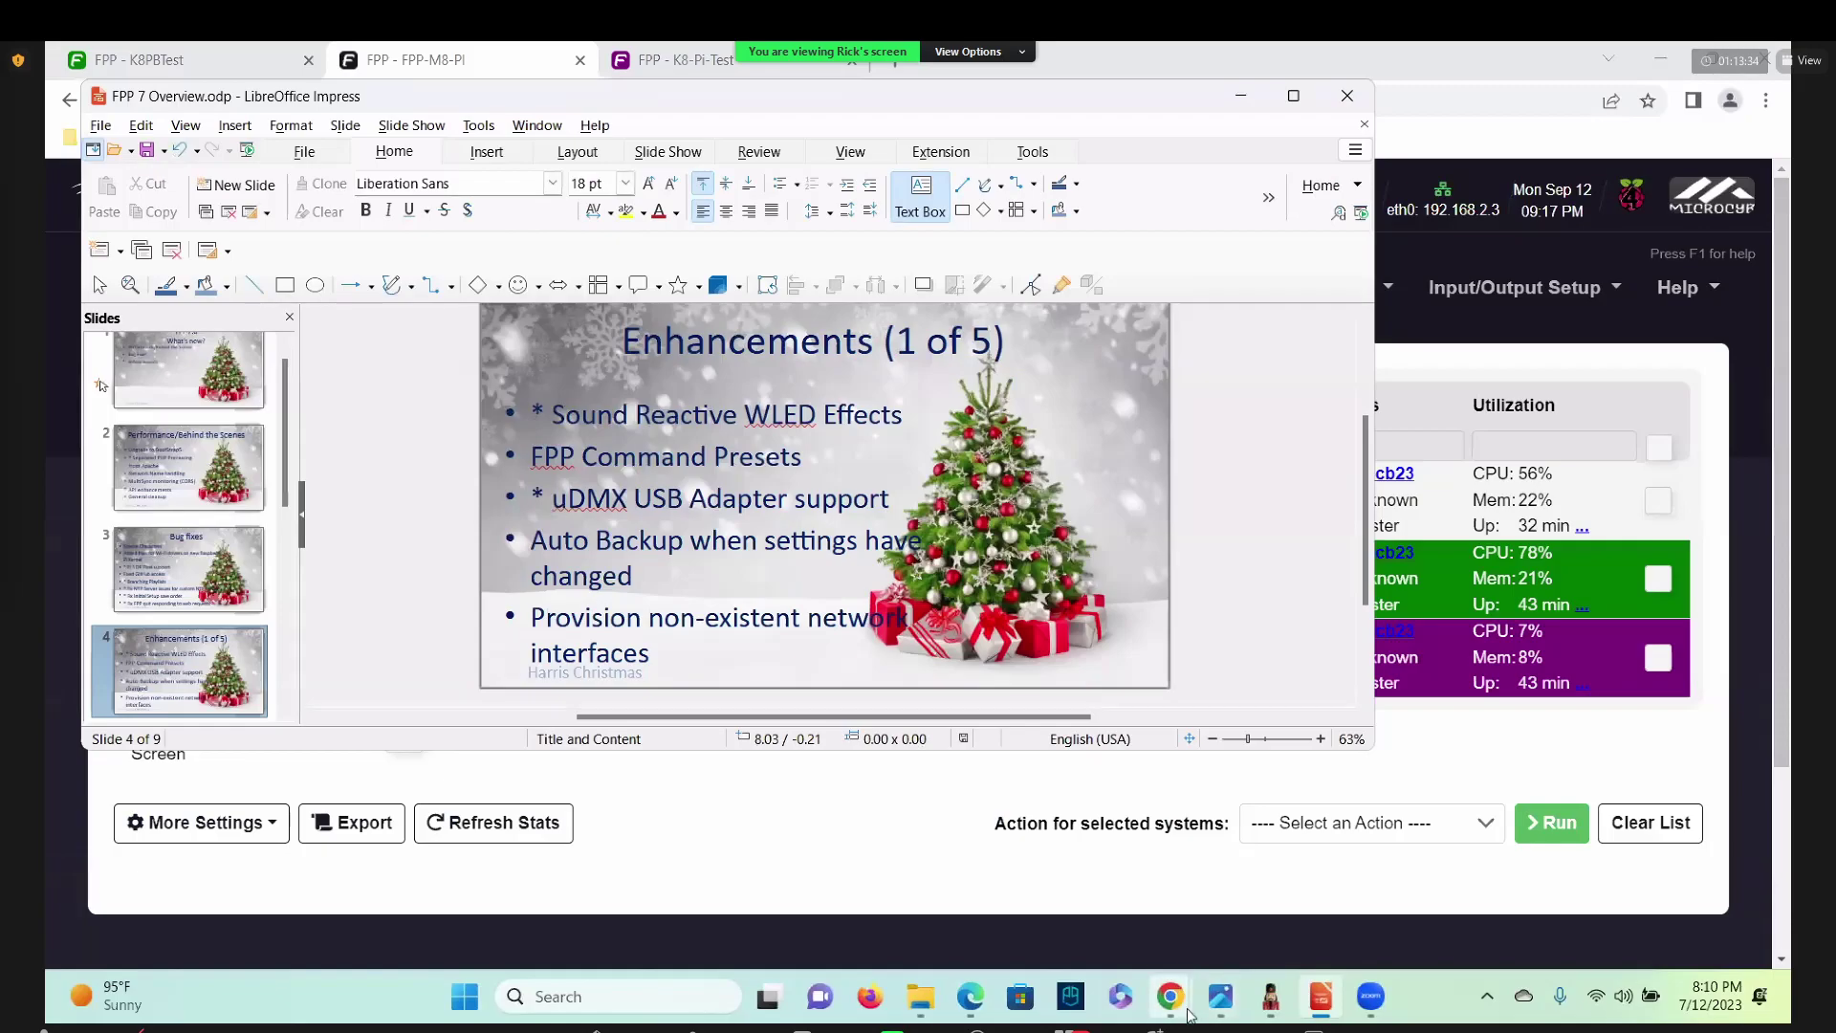
# Switch to the FPP-M8-PI page in Chrome and choose Overlay Model Effect as the FPP command to run.
pyautogui.moveTo(1186, 999)
pyautogui.click(1202, 800)
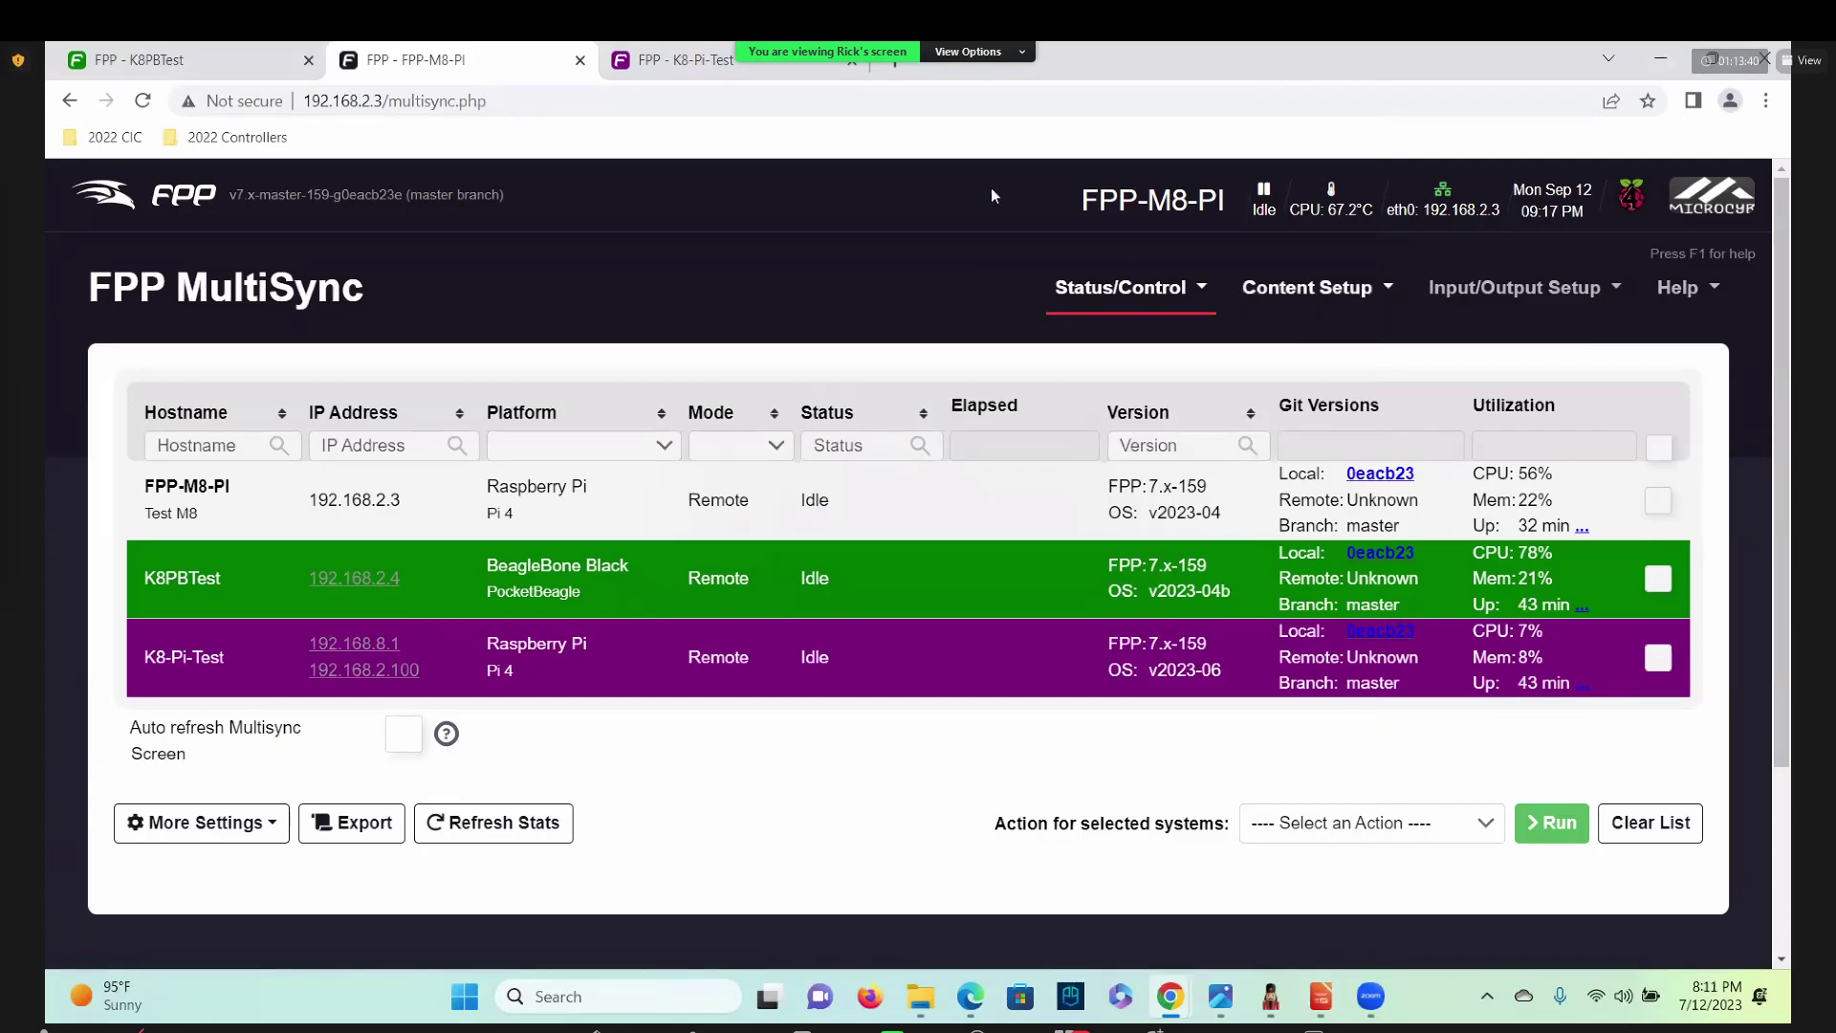
pyautogui.scroll(-3, 971, 564)
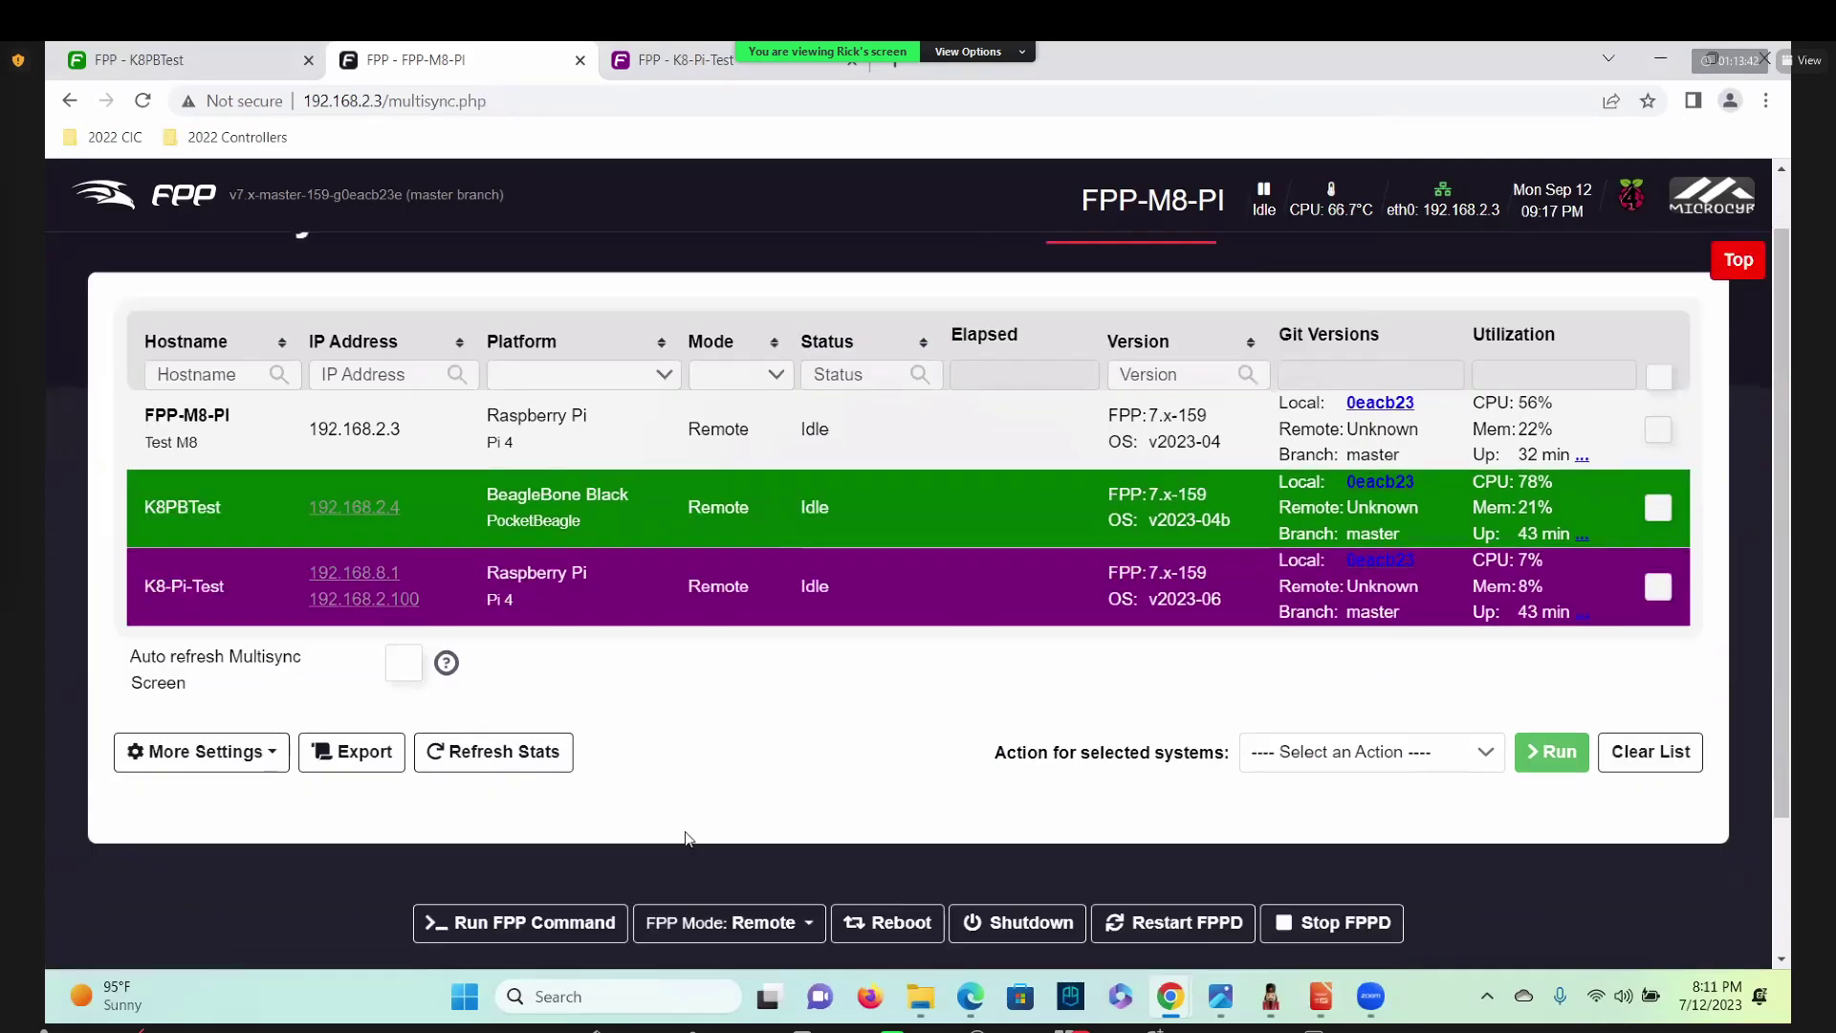
pyautogui.click(540, 744)
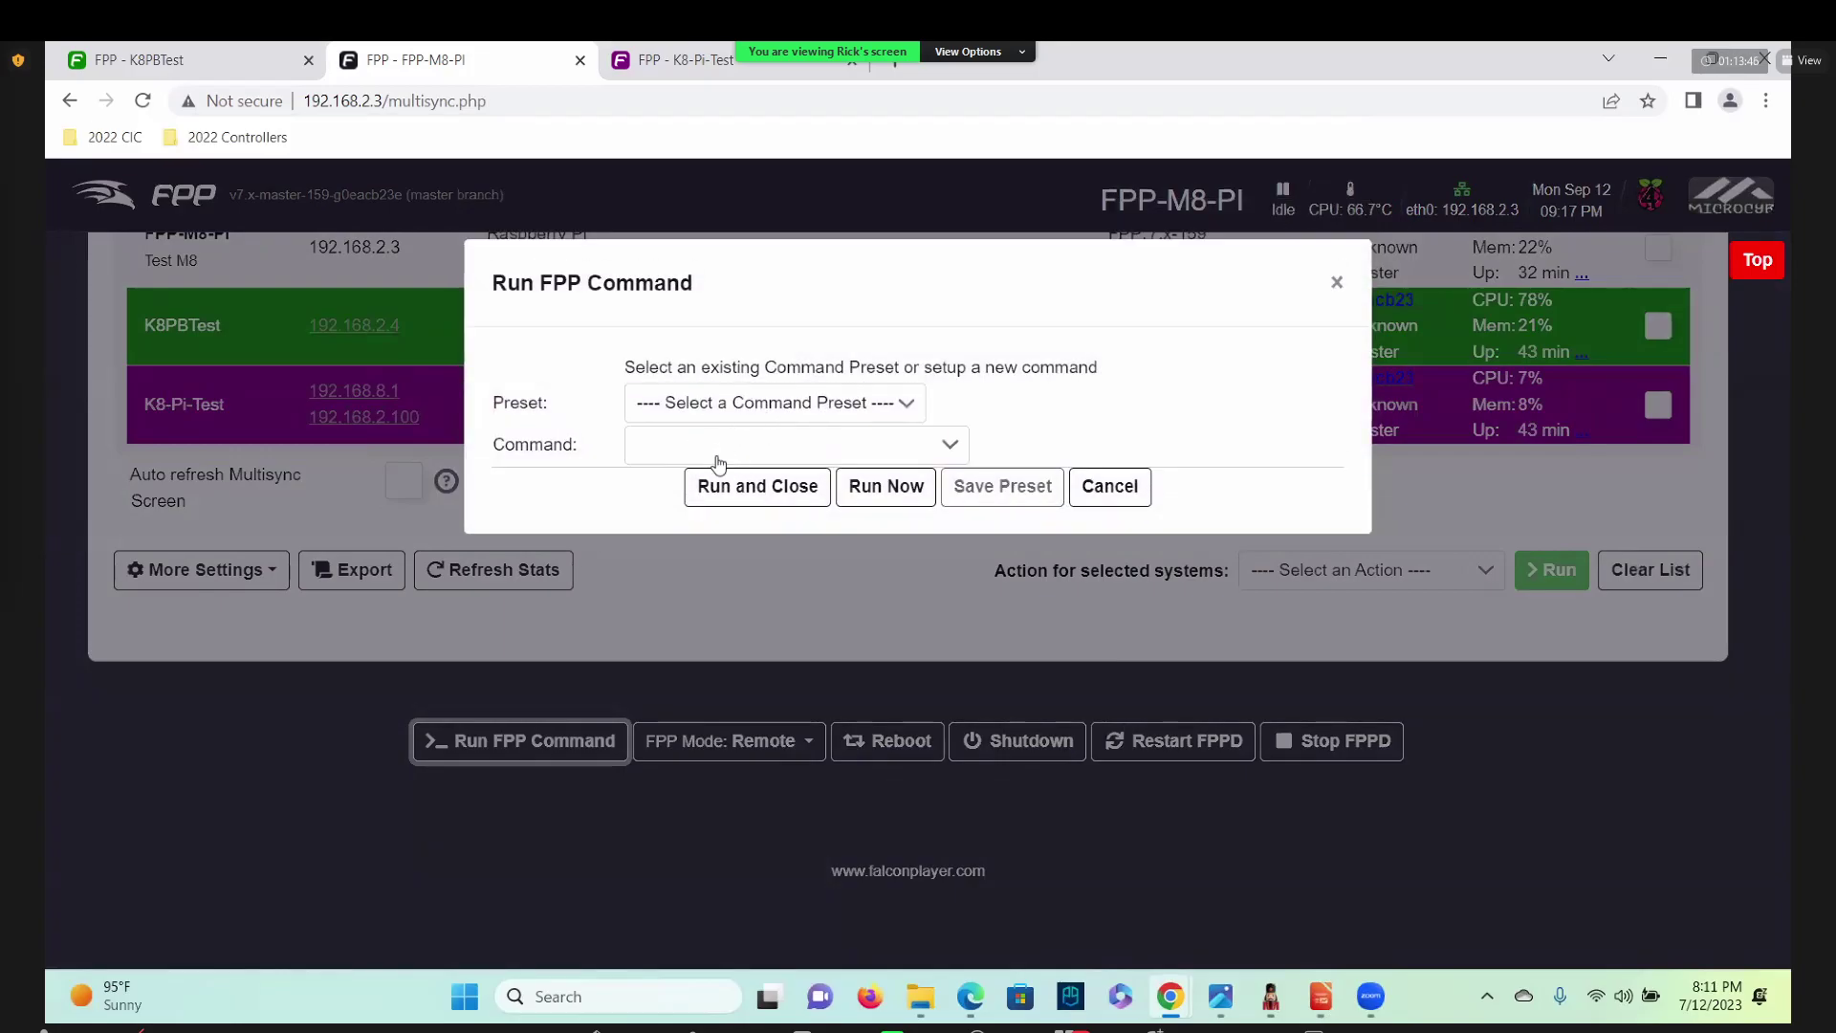
pyautogui.click(724, 449)
pyautogui.scroll(-2, 712, 669)
pyautogui.scroll(-5, 712, 705)
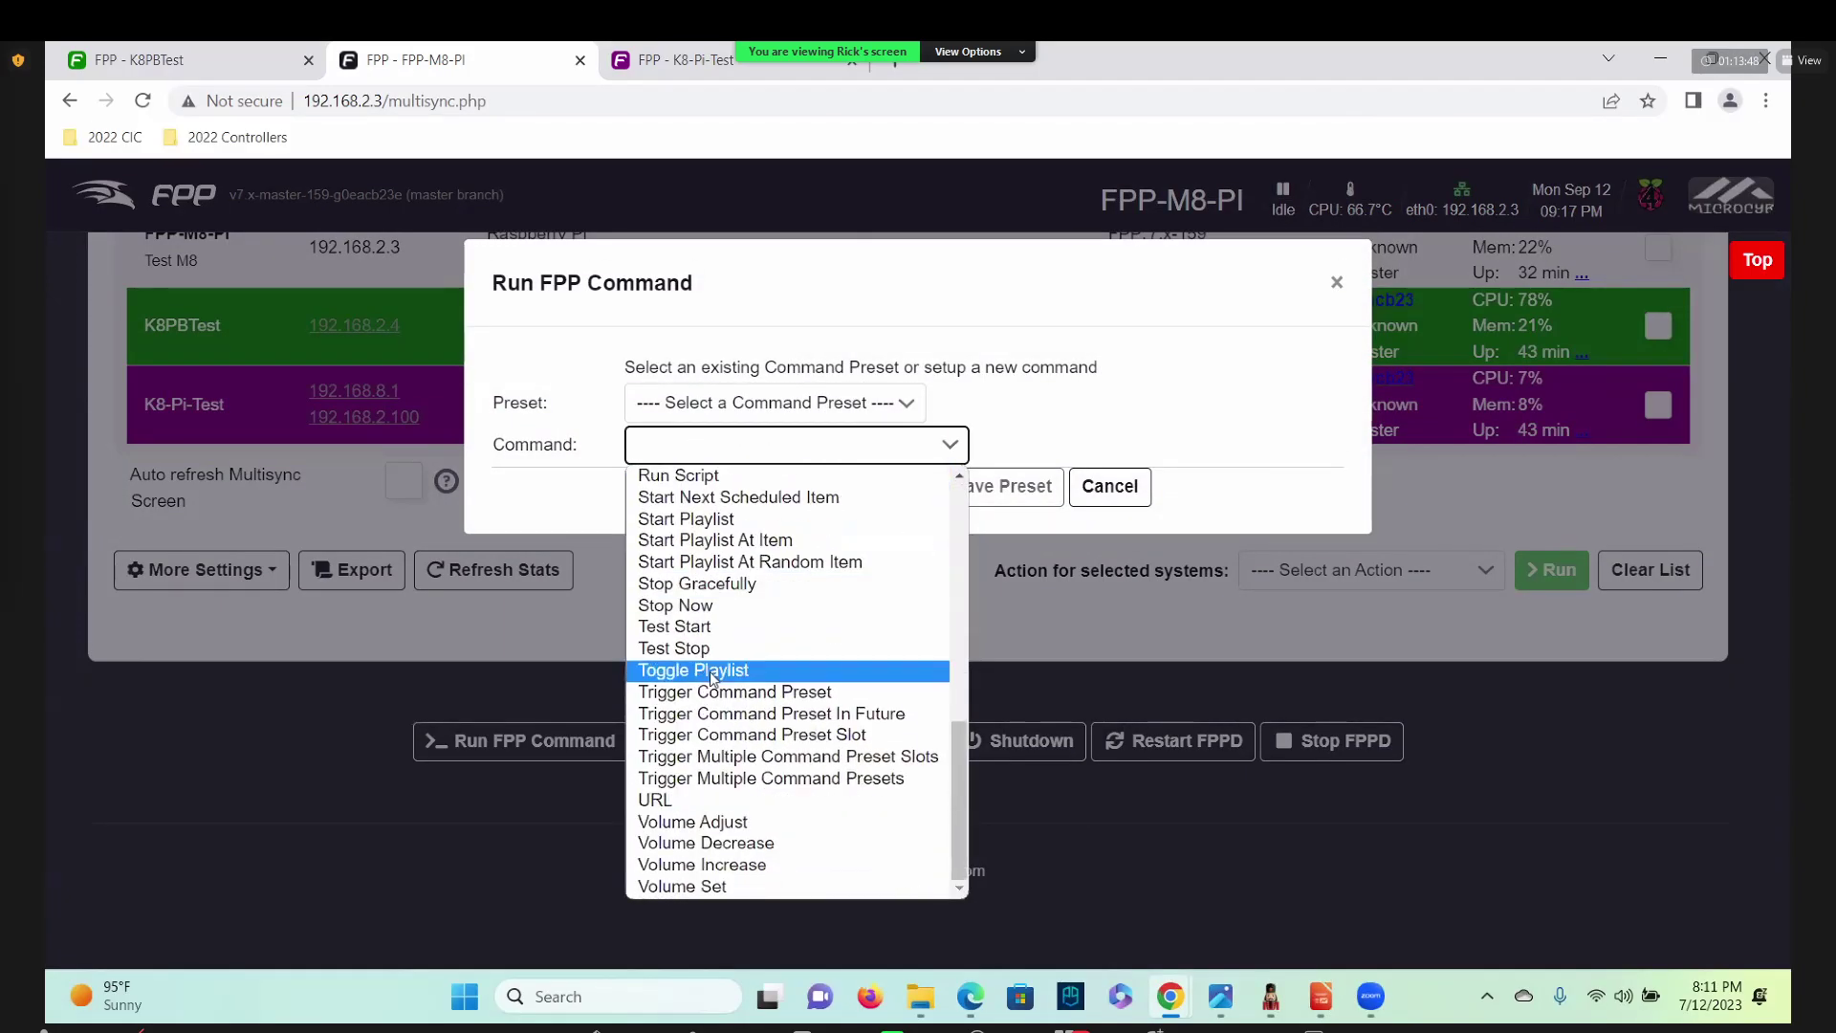
pyautogui.scroll(3, 724, 674)
pyautogui.scroll(3, 724, 660)
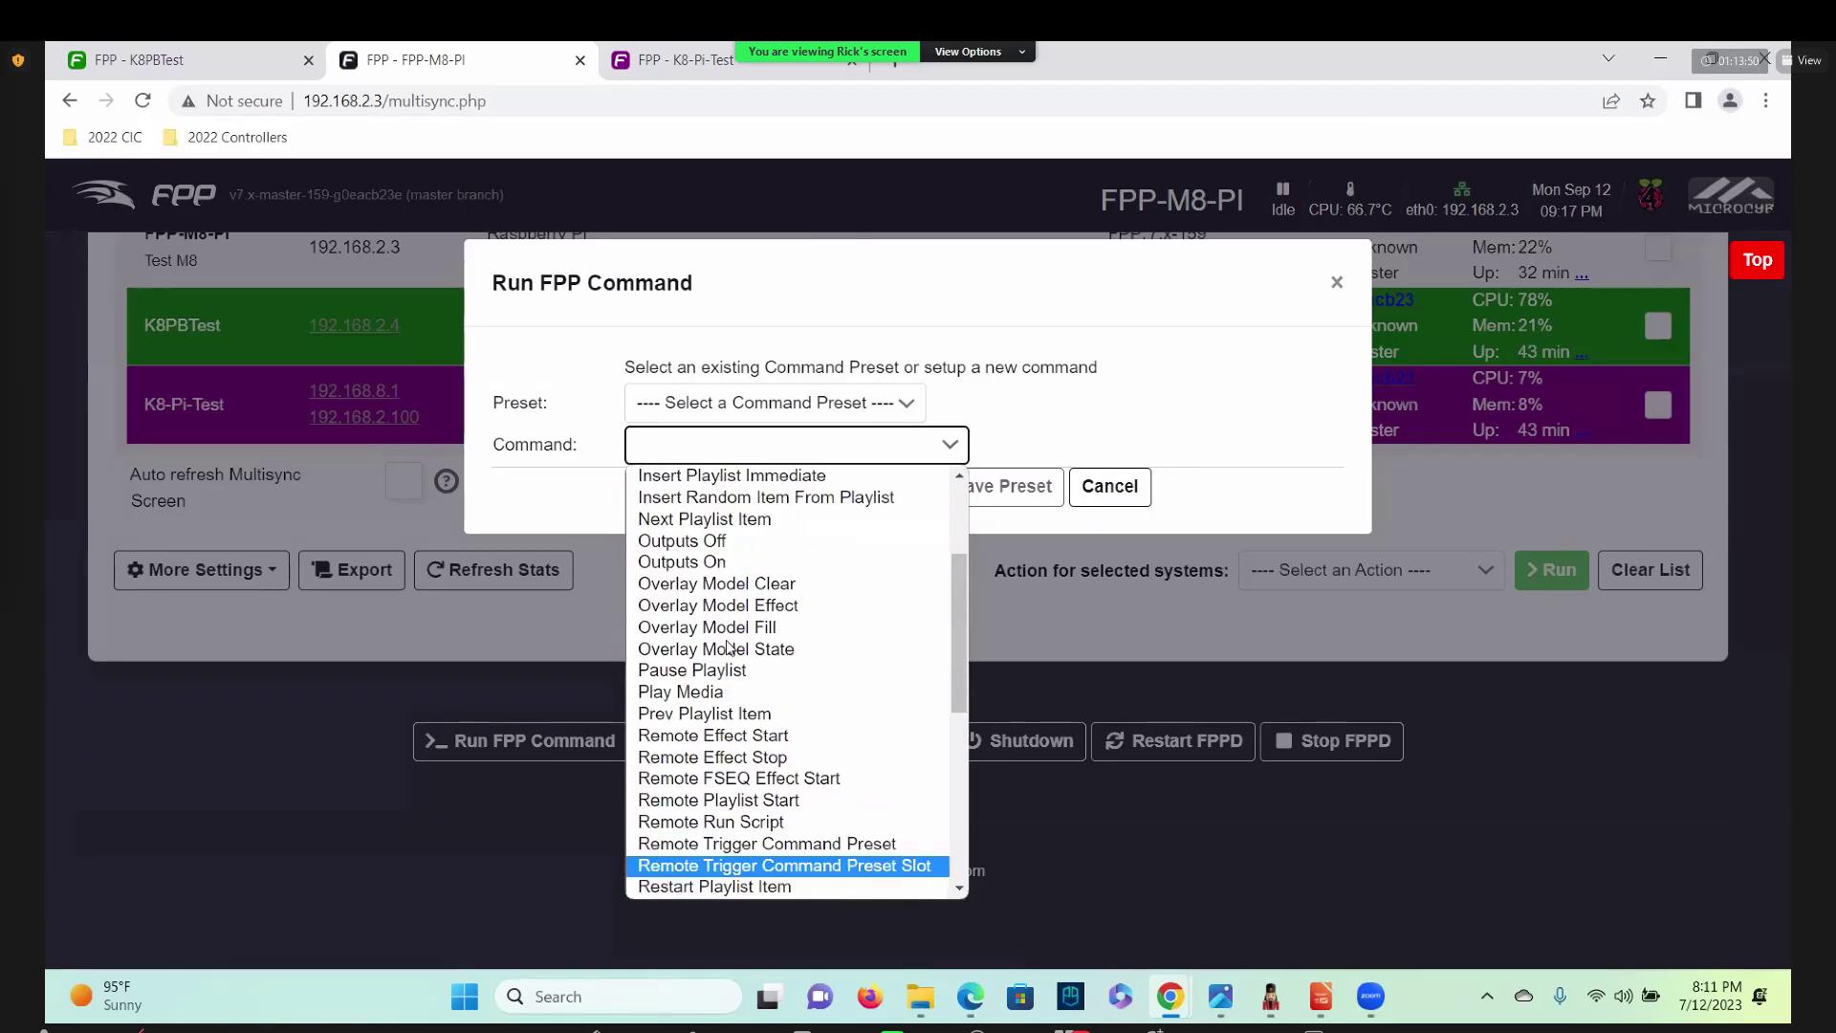
pyautogui.click(739, 605)
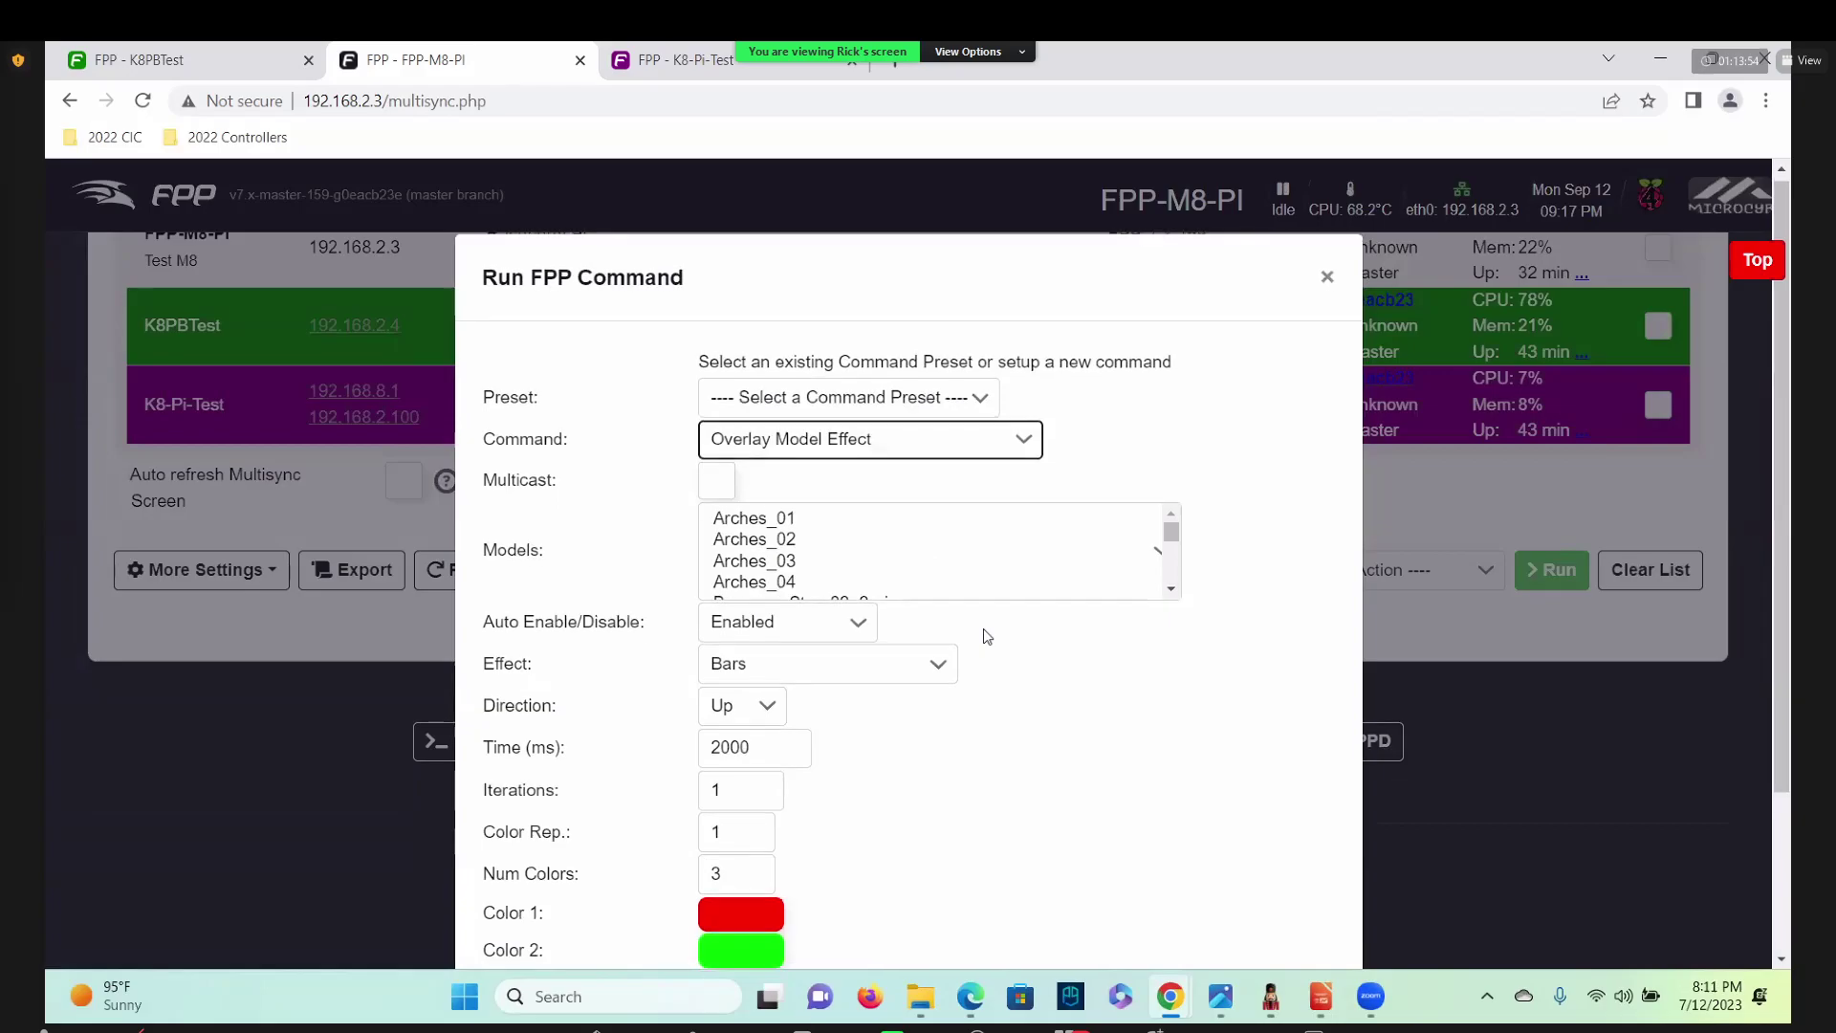
# Examine the WLED effects offered for the overlay model, especially the sound-reactive ones, and close the command dialog without running it.
pyautogui.click(866, 675)
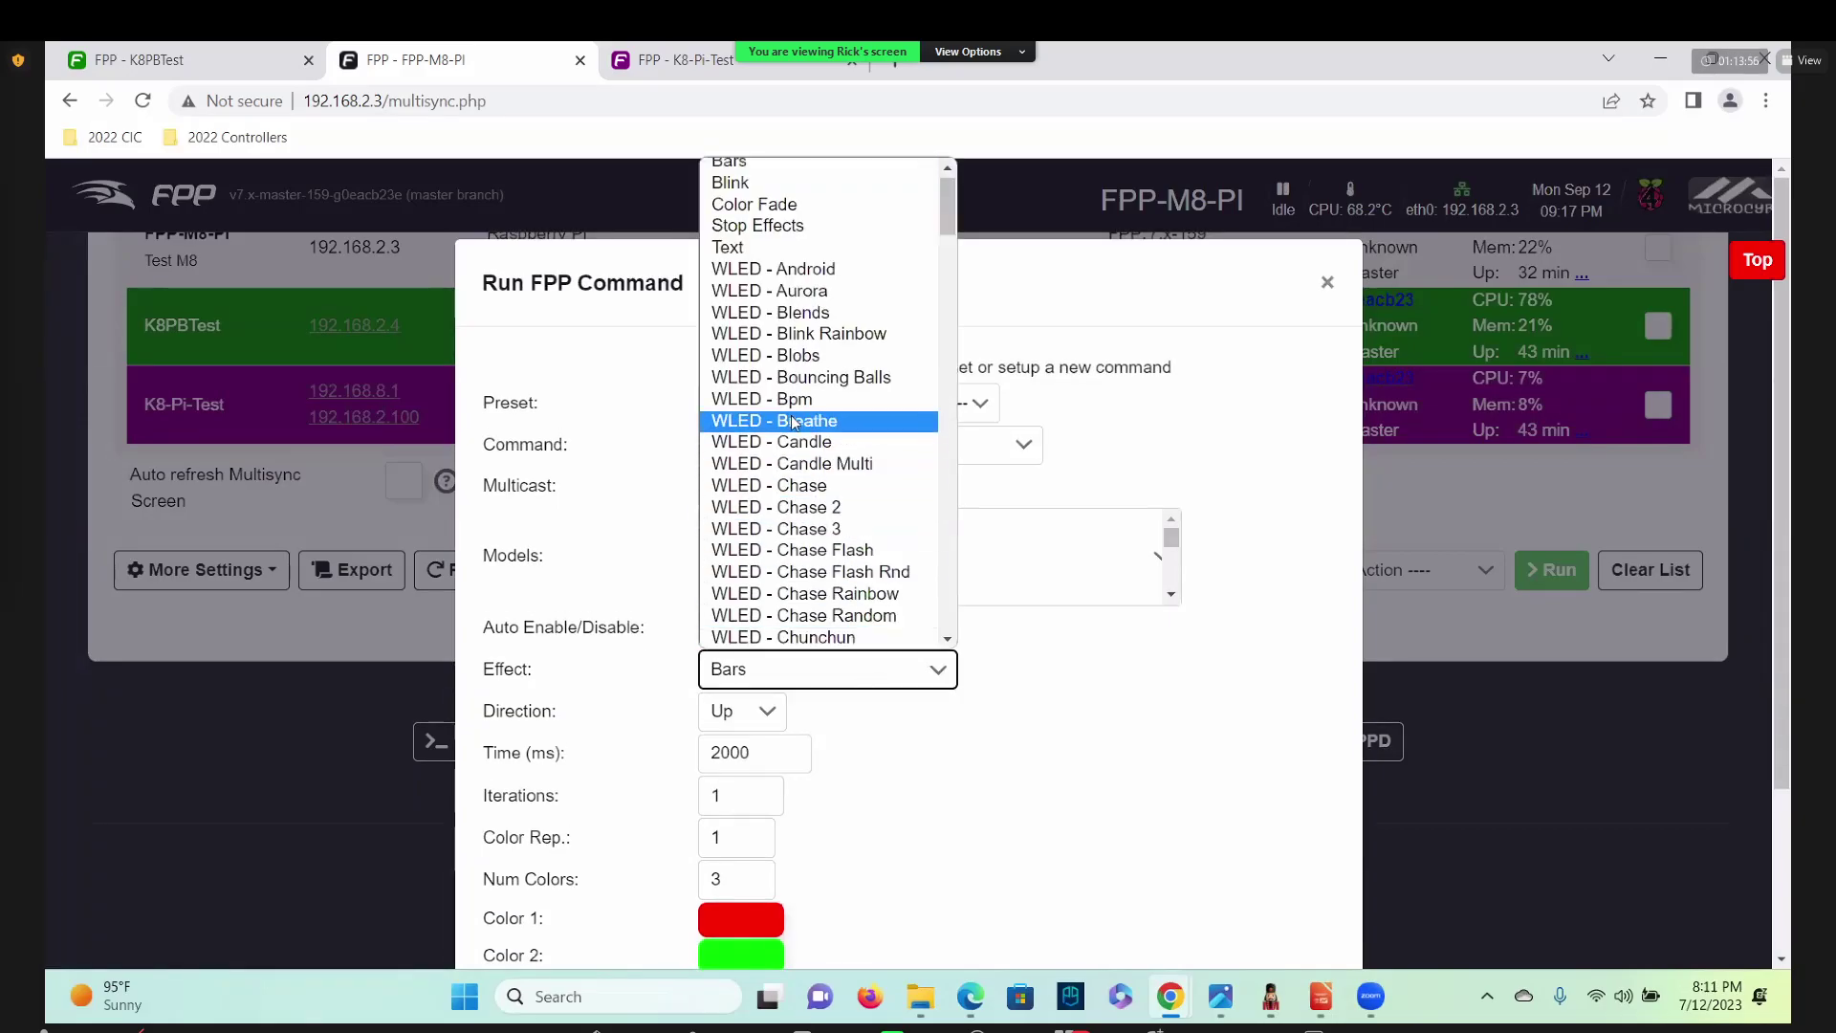
pyautogui.scroll(-14, 780, 413)
pyautogui.scroll(-15, 780, 413)
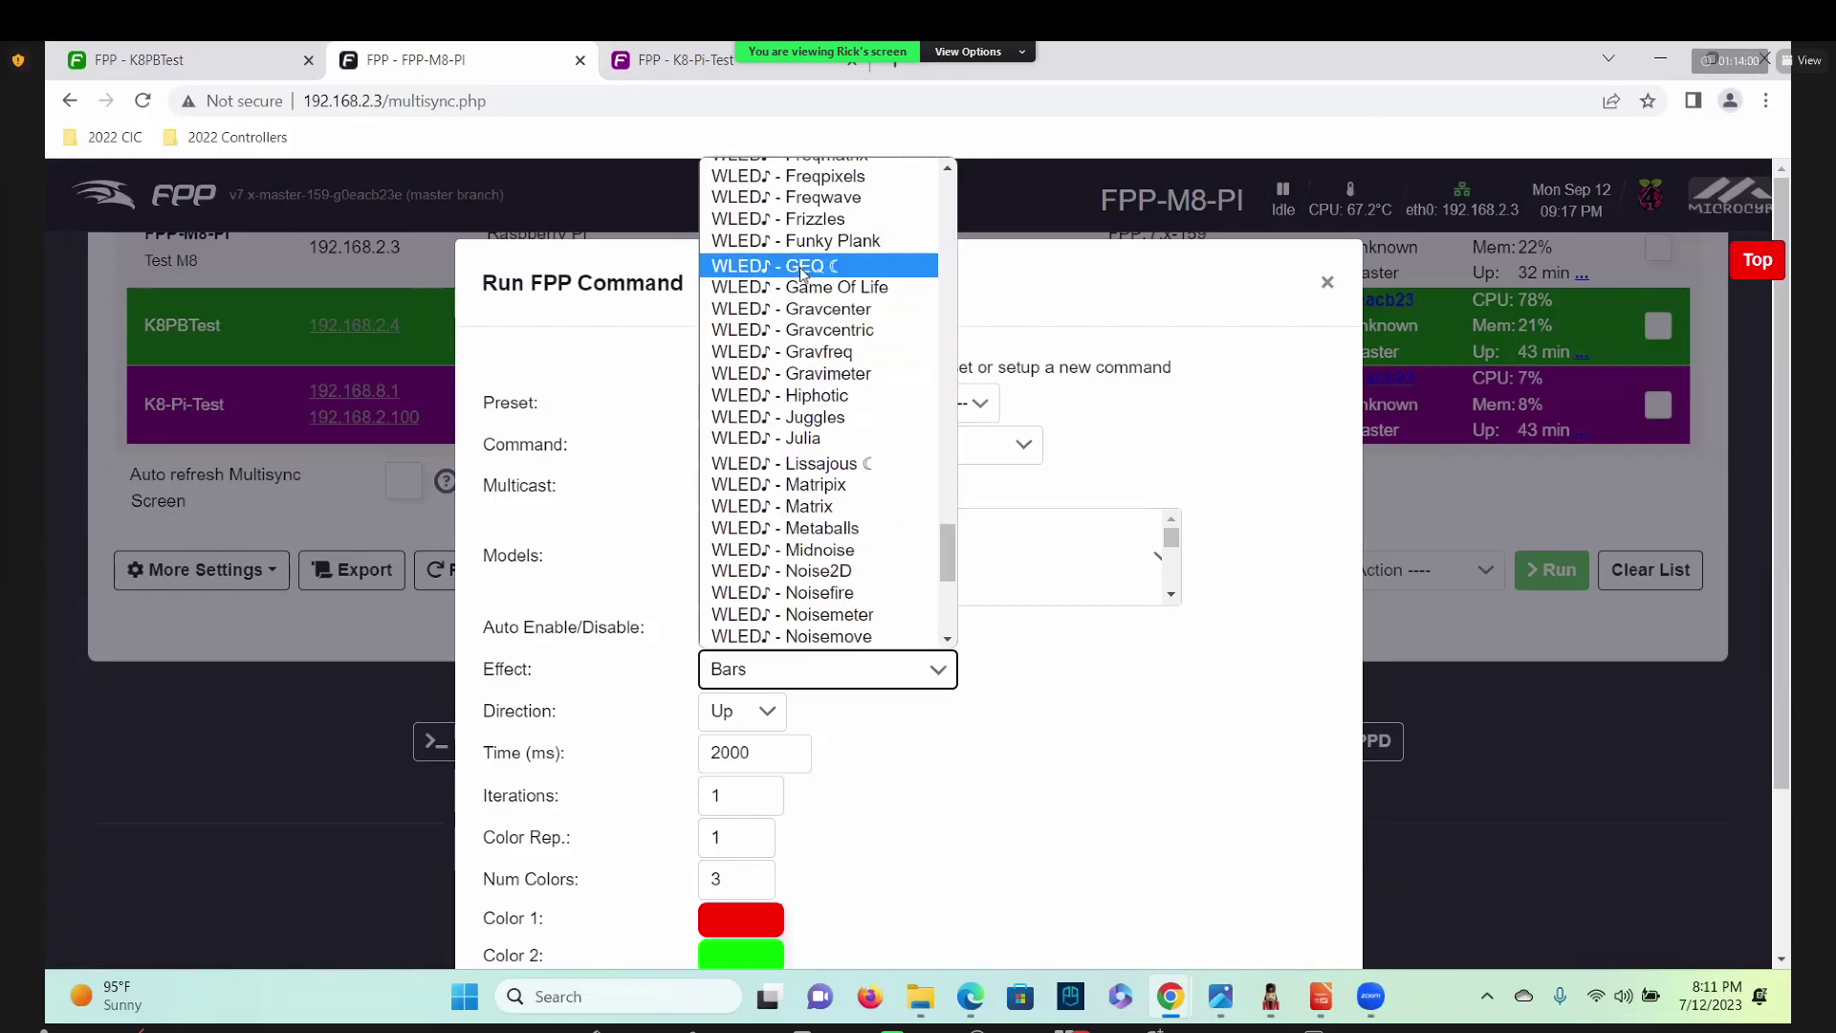
pyautogui.scroll(4, 795, 291)
pyautogui.scroll(4, 799, 279)
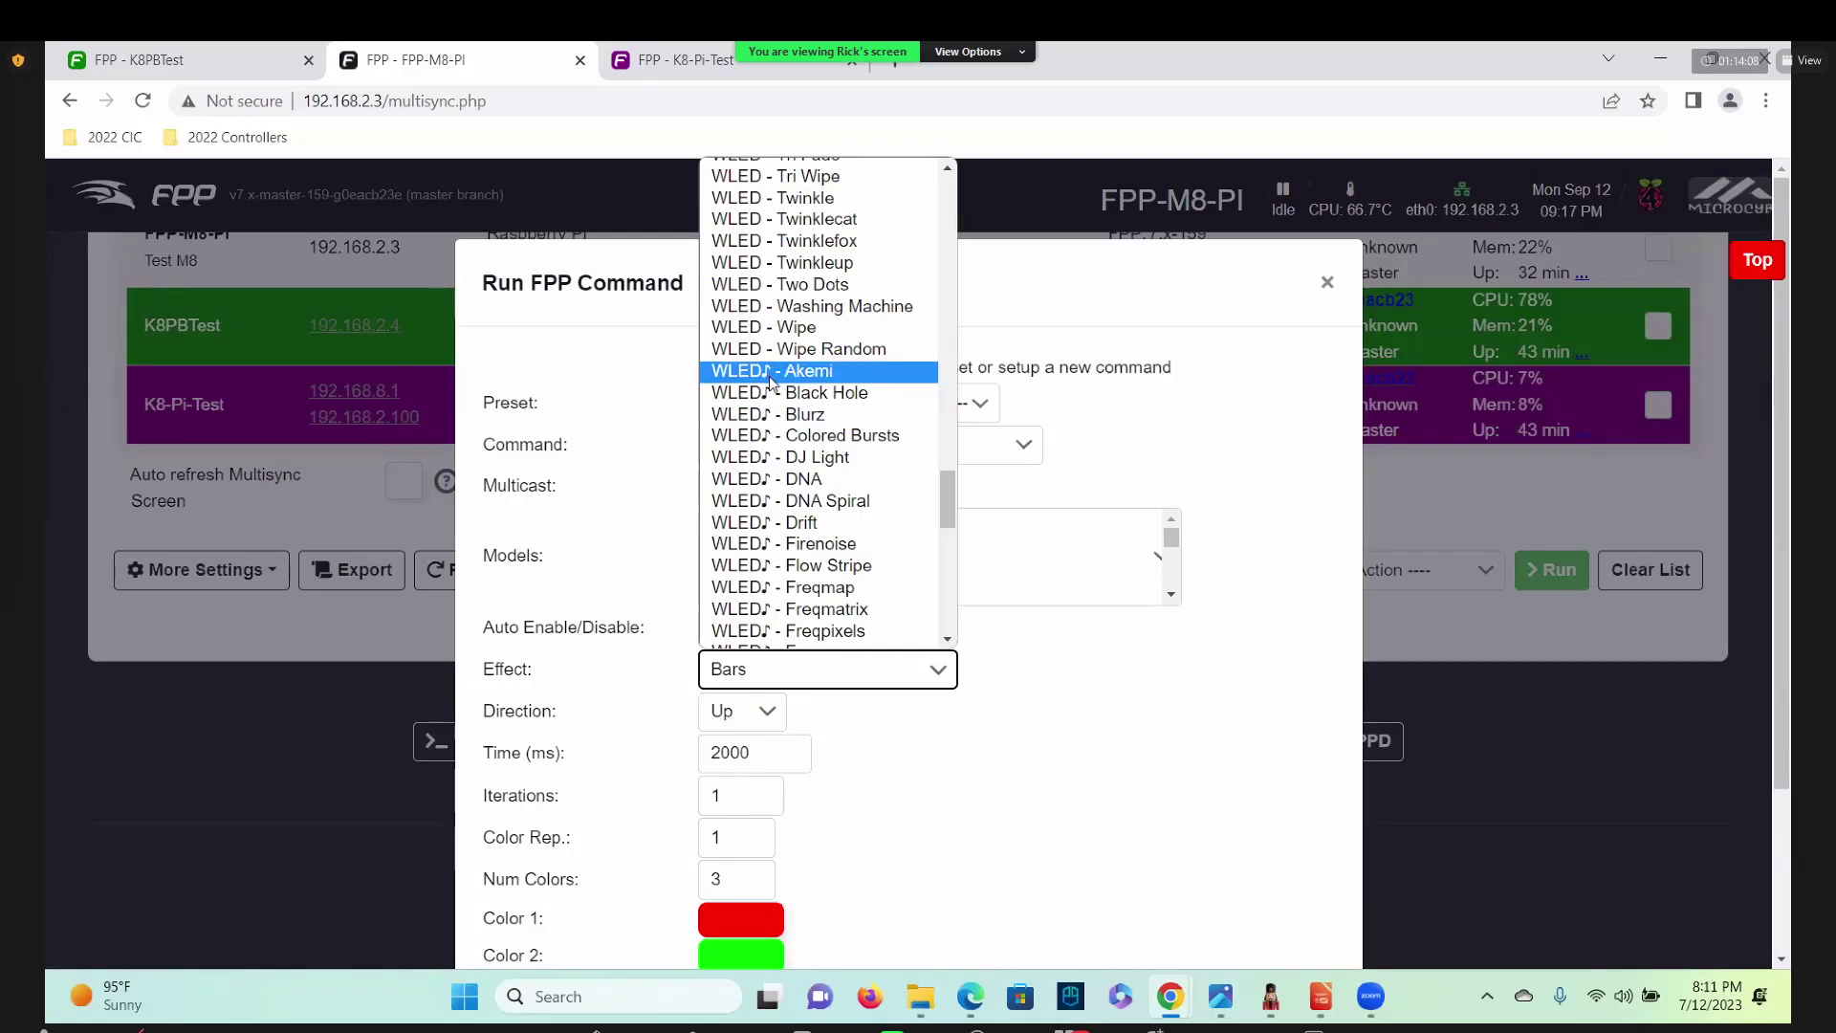
pyautogui.scroll(-10, 771, 380)
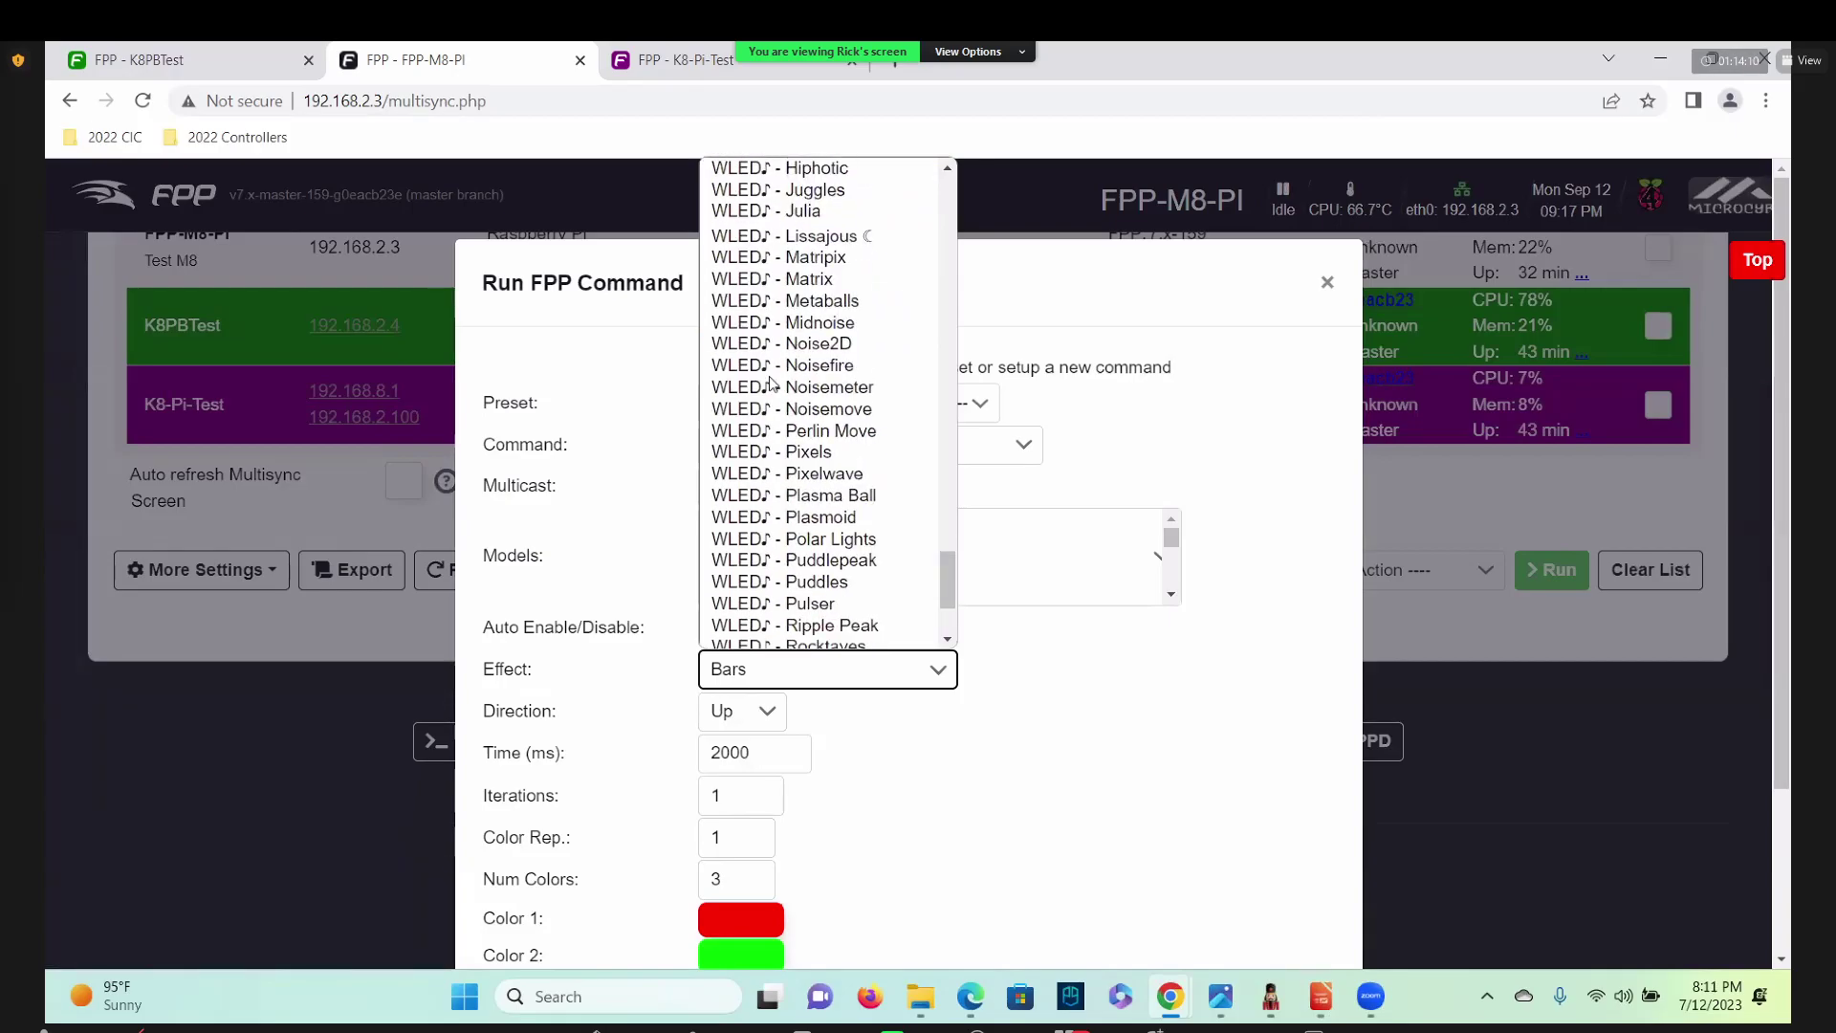
pyautogui.scroll(-3, 771, 381)
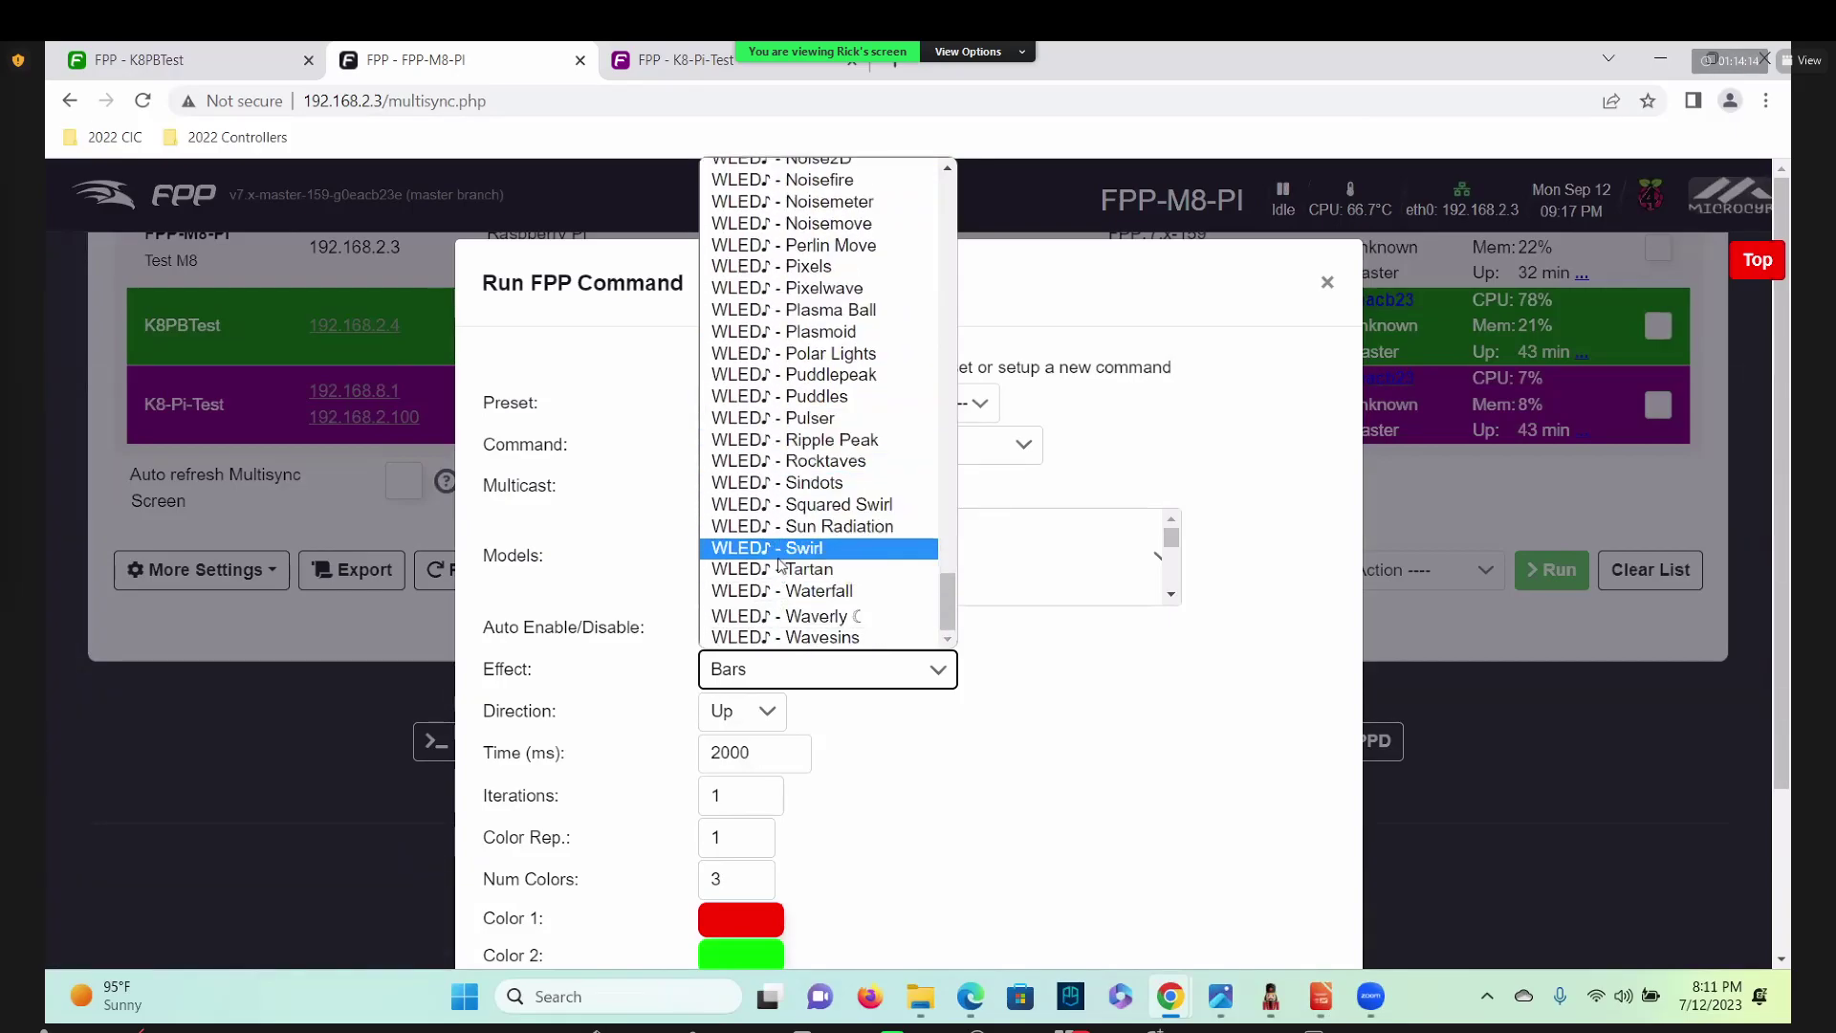
pyautogui.scroll(15, 780, 537)
pyautogui.scroll(-7, 780, 537)
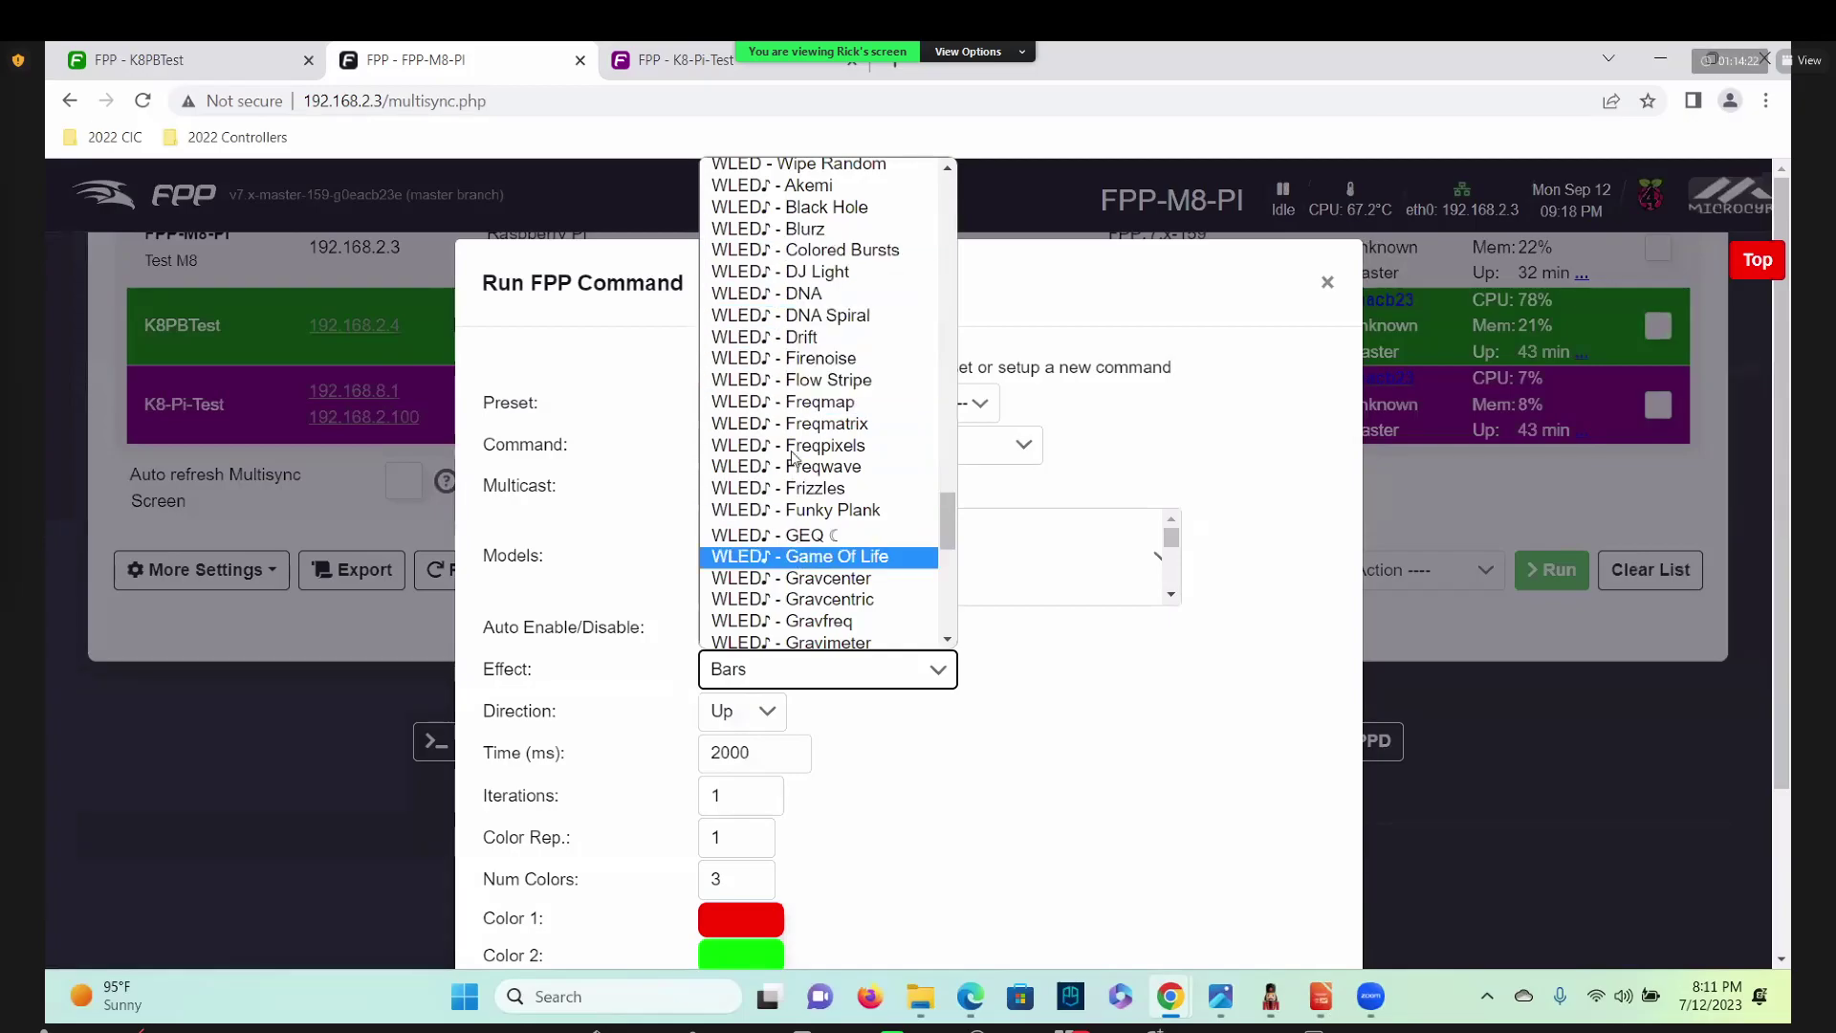
pyautogui.scroll(-5, 810, 425)
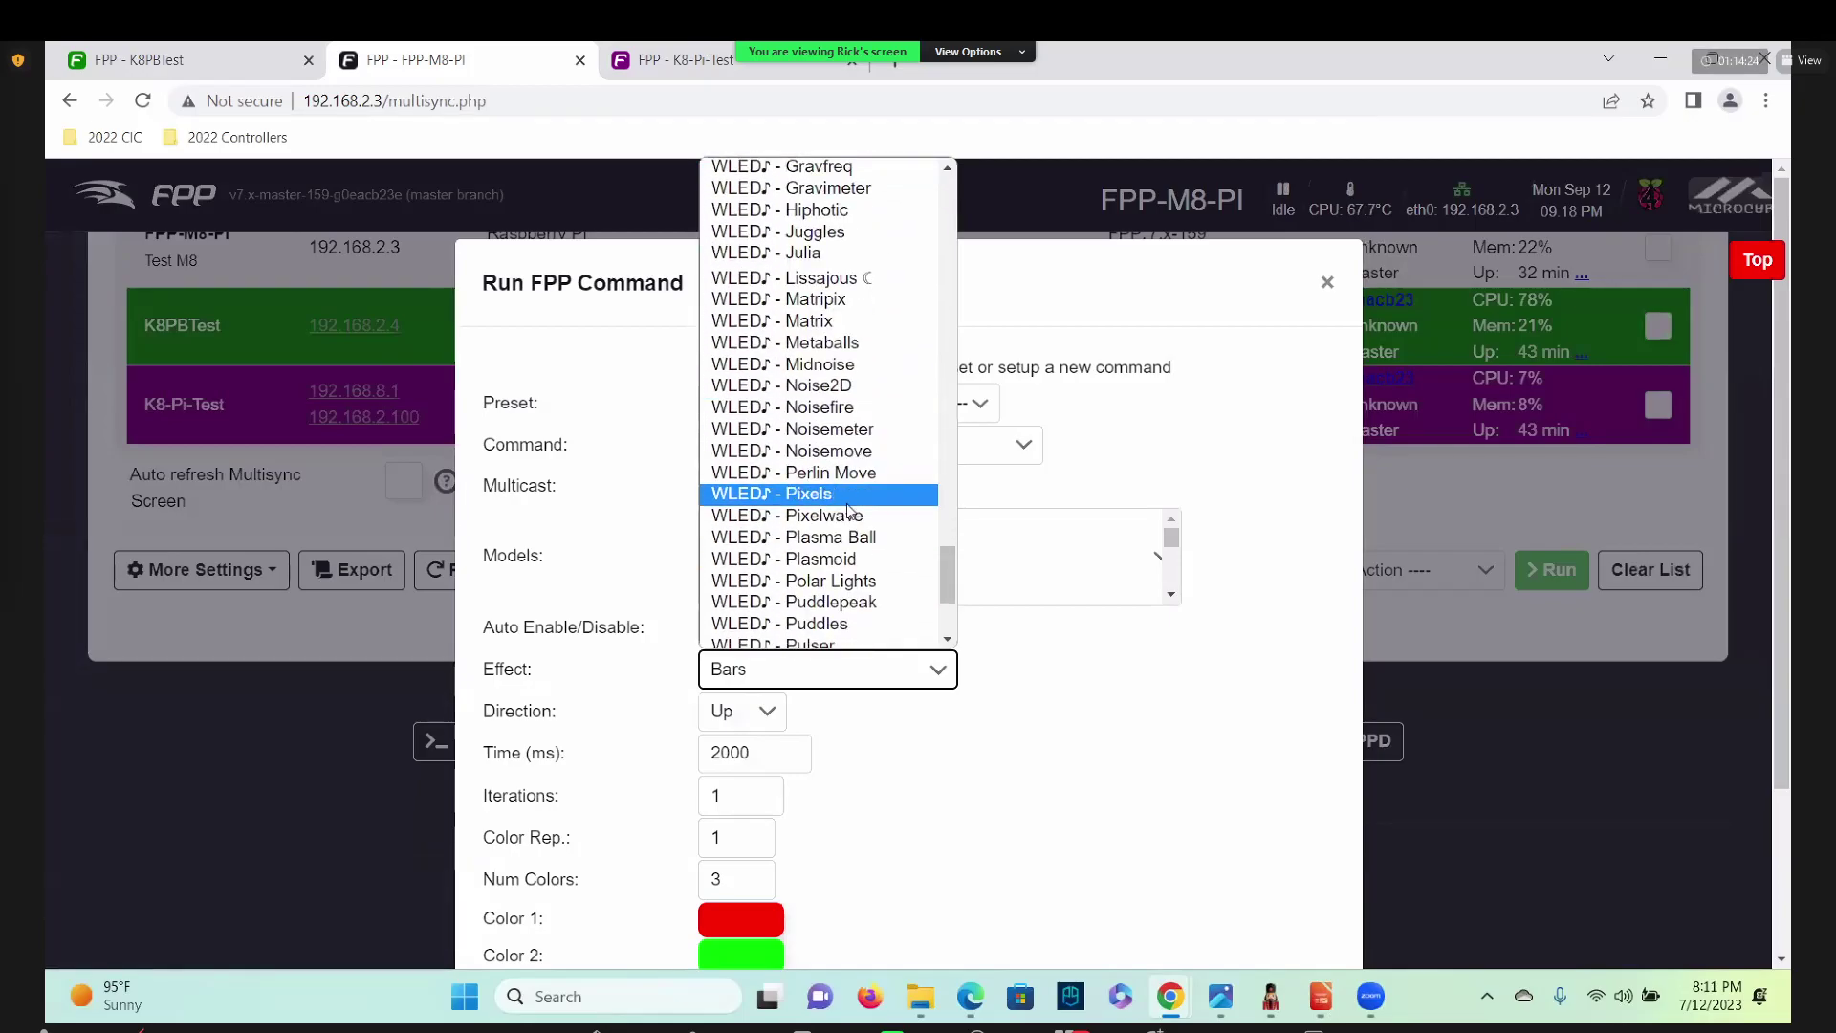
pyautogui.click(899, 813)
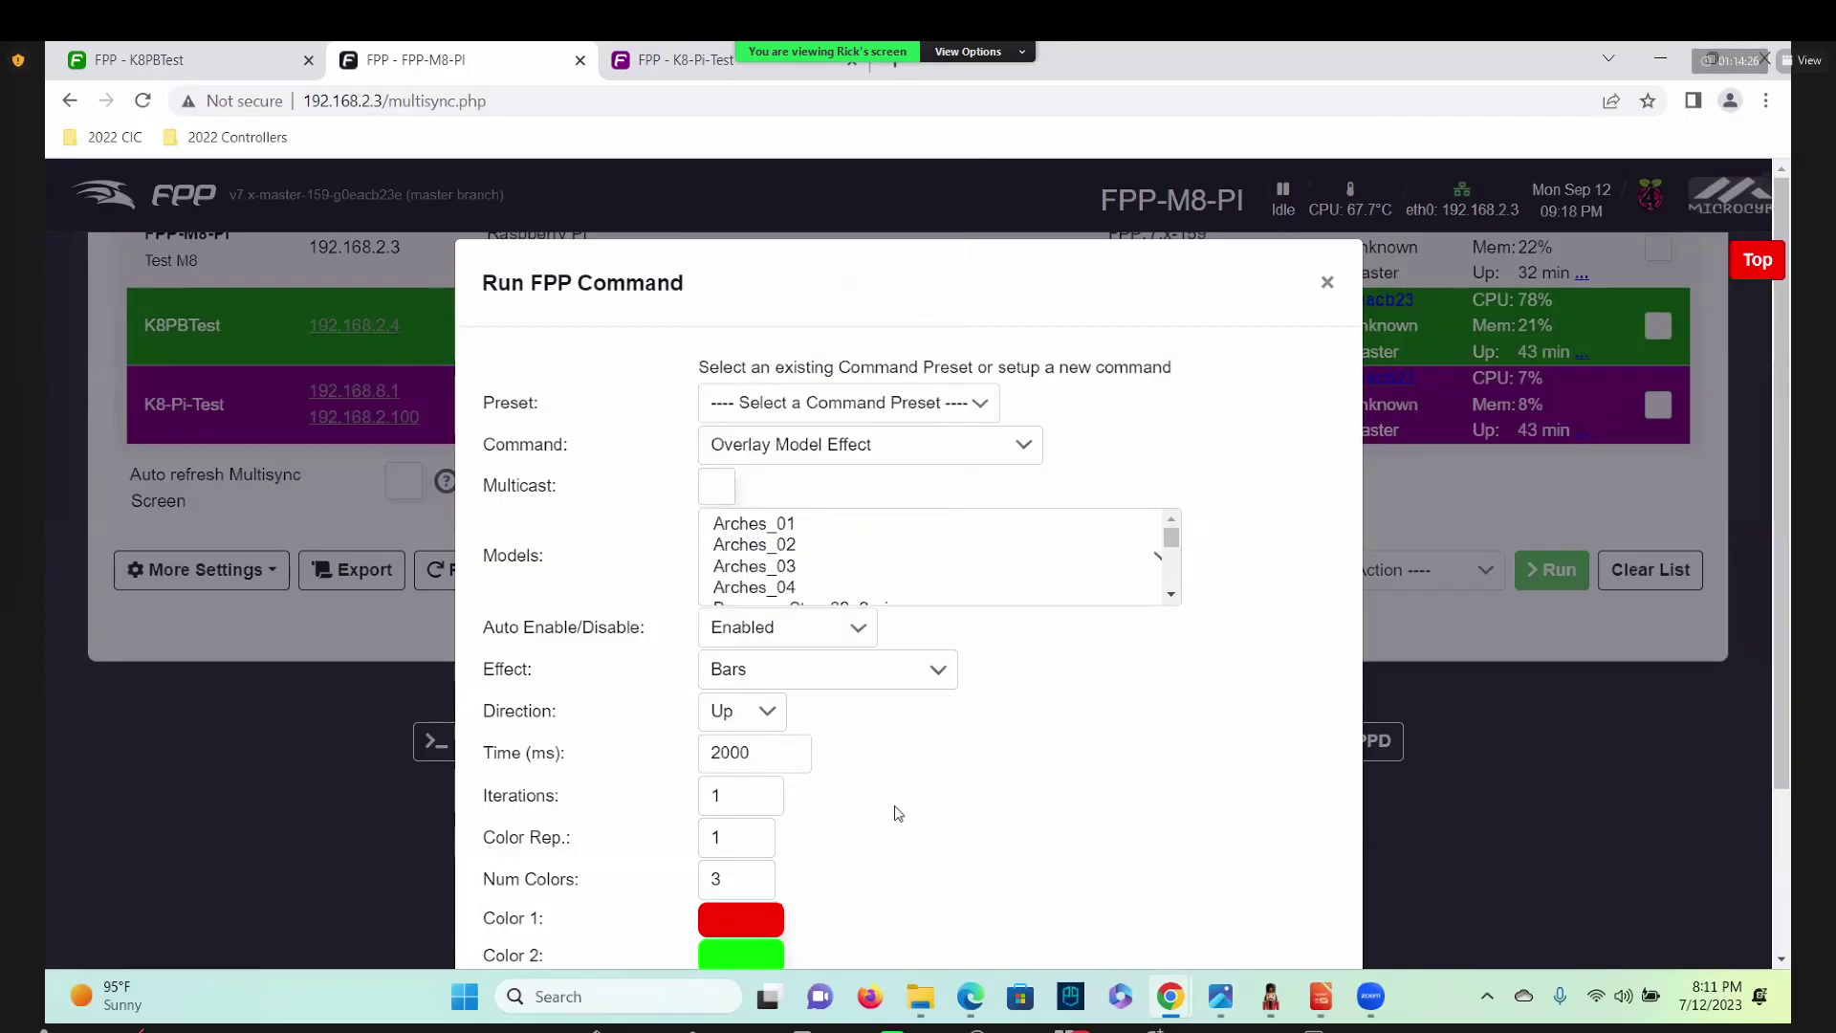
pyautogui.click(1326, 284)
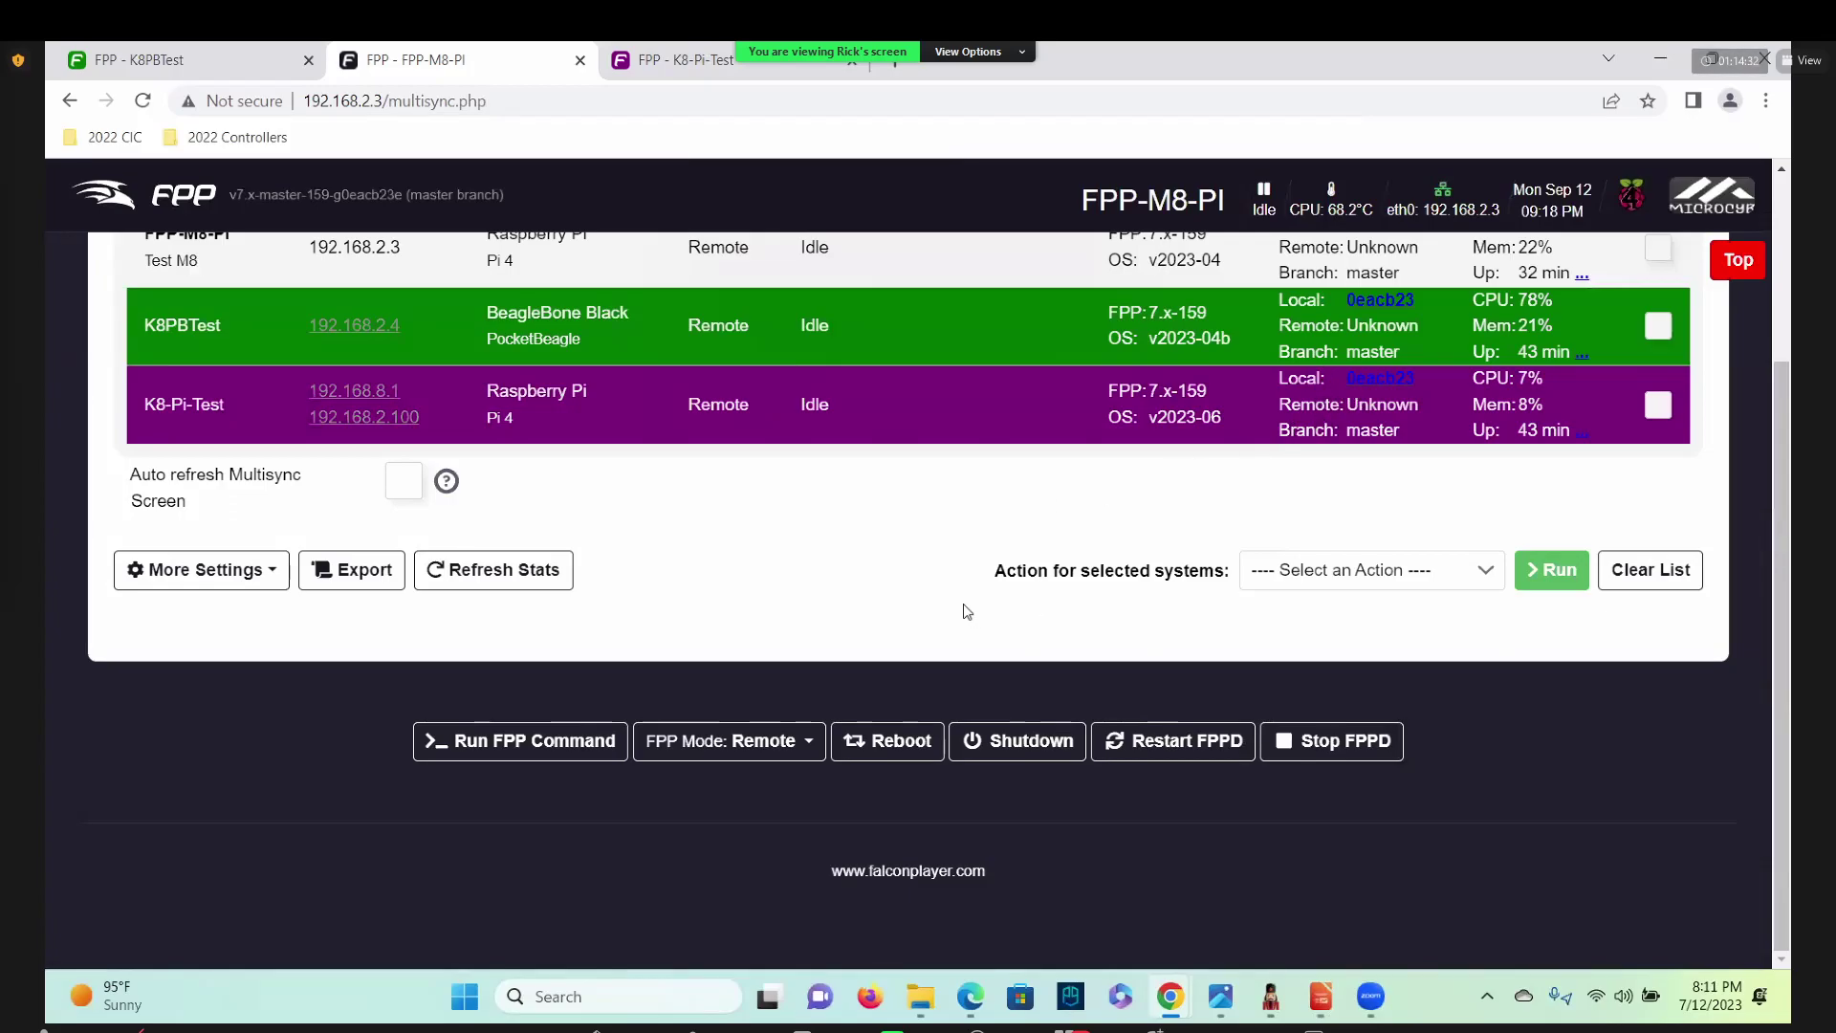
# Open the Command Presets page of the FPP-M8-PI controller.
pyautogui.scroll(3, 962, 612)
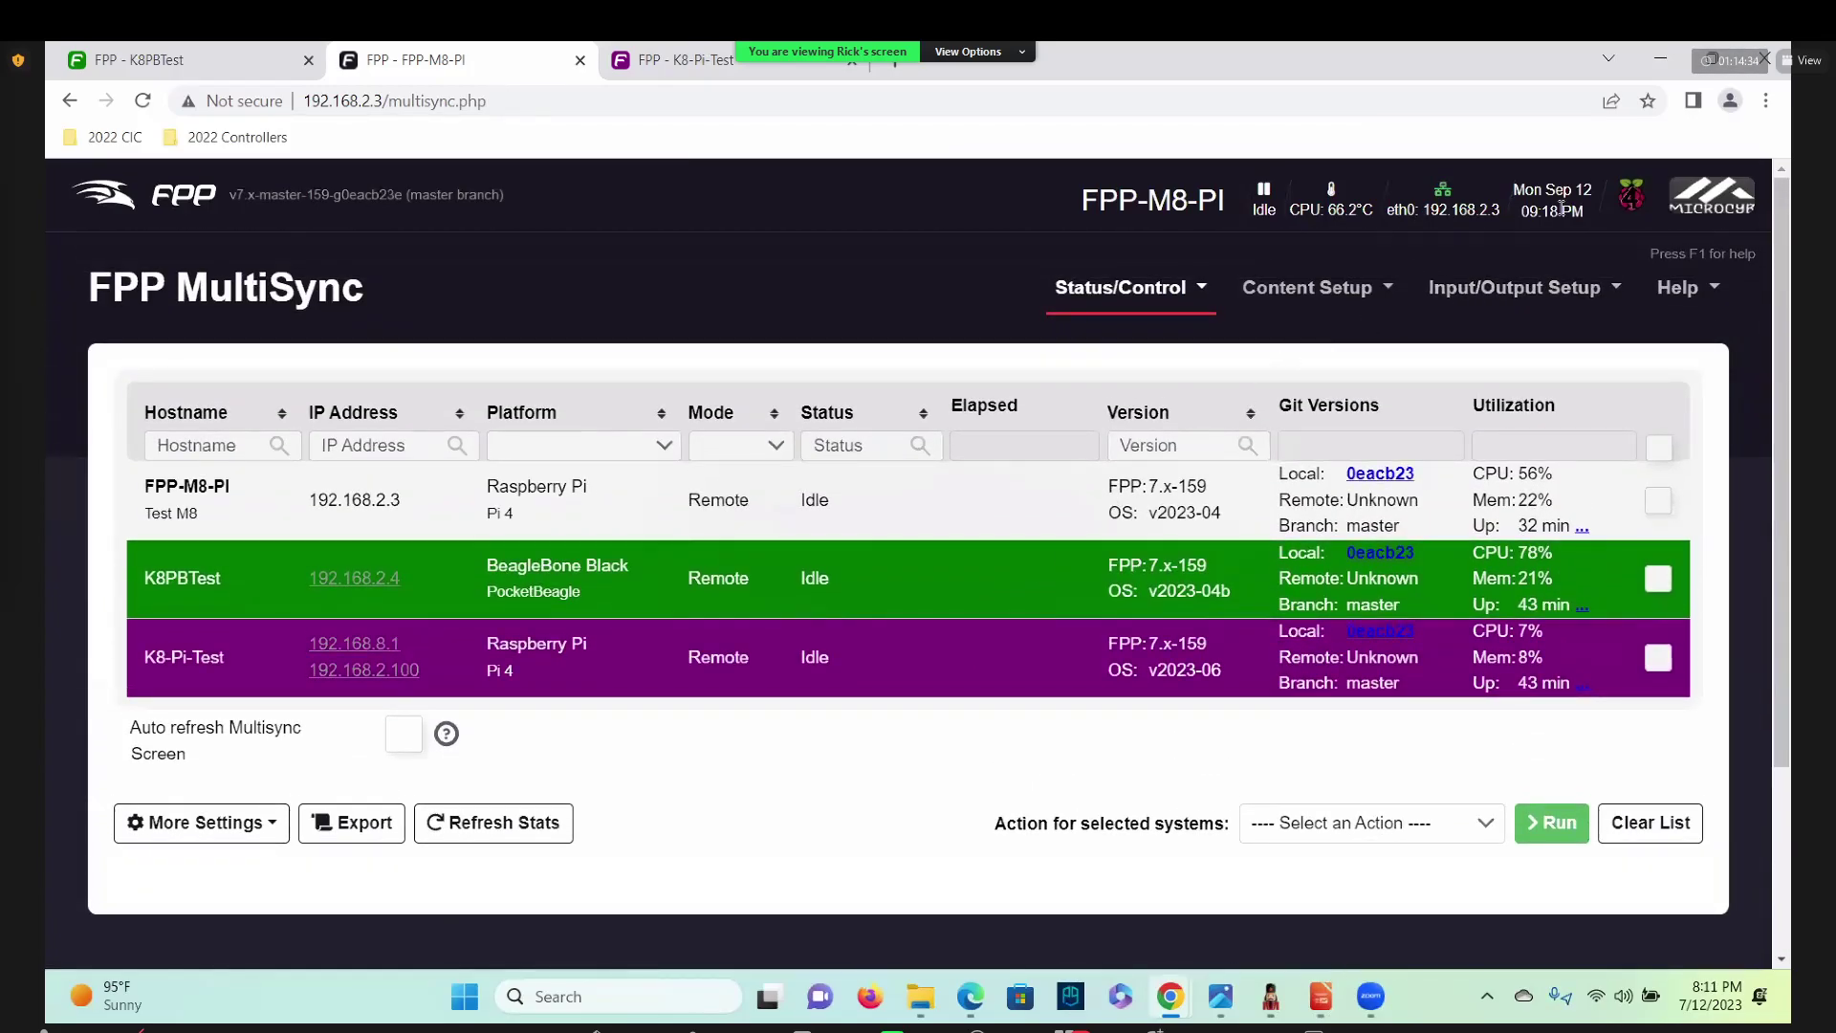
pyautogui.click(1120, 290)
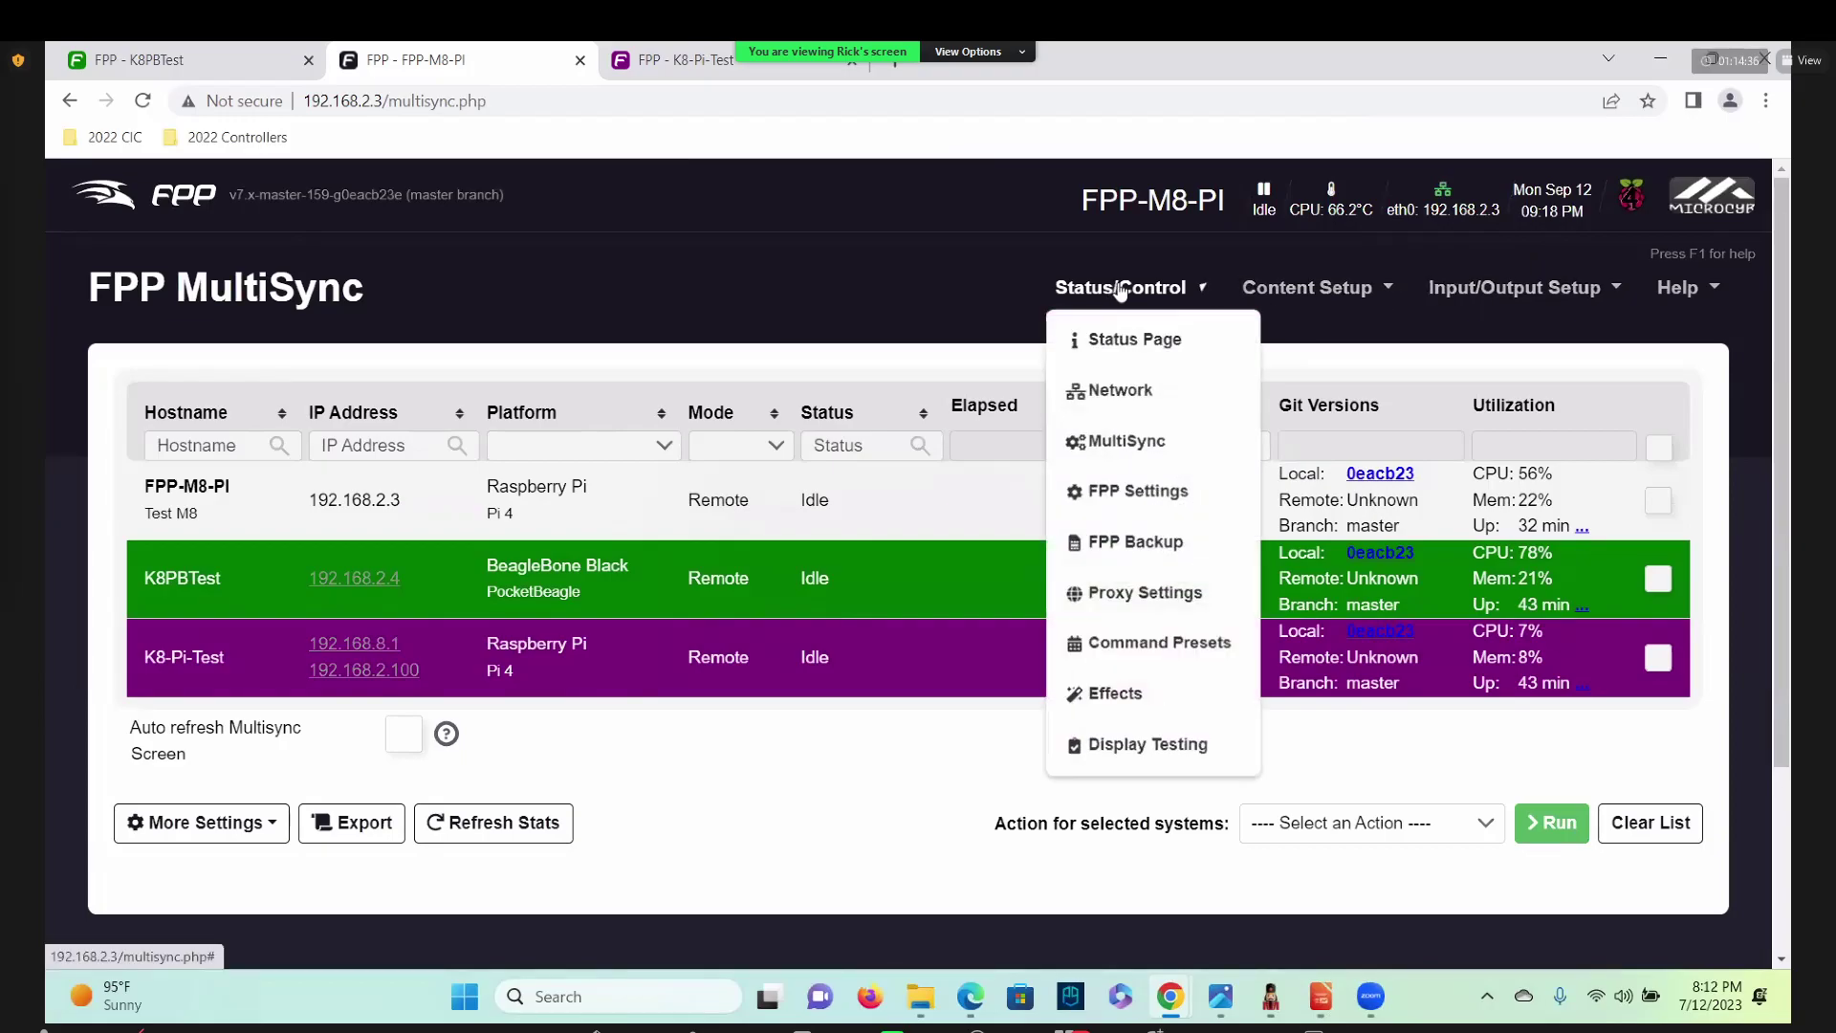
pyautogui.click(1161, 647)
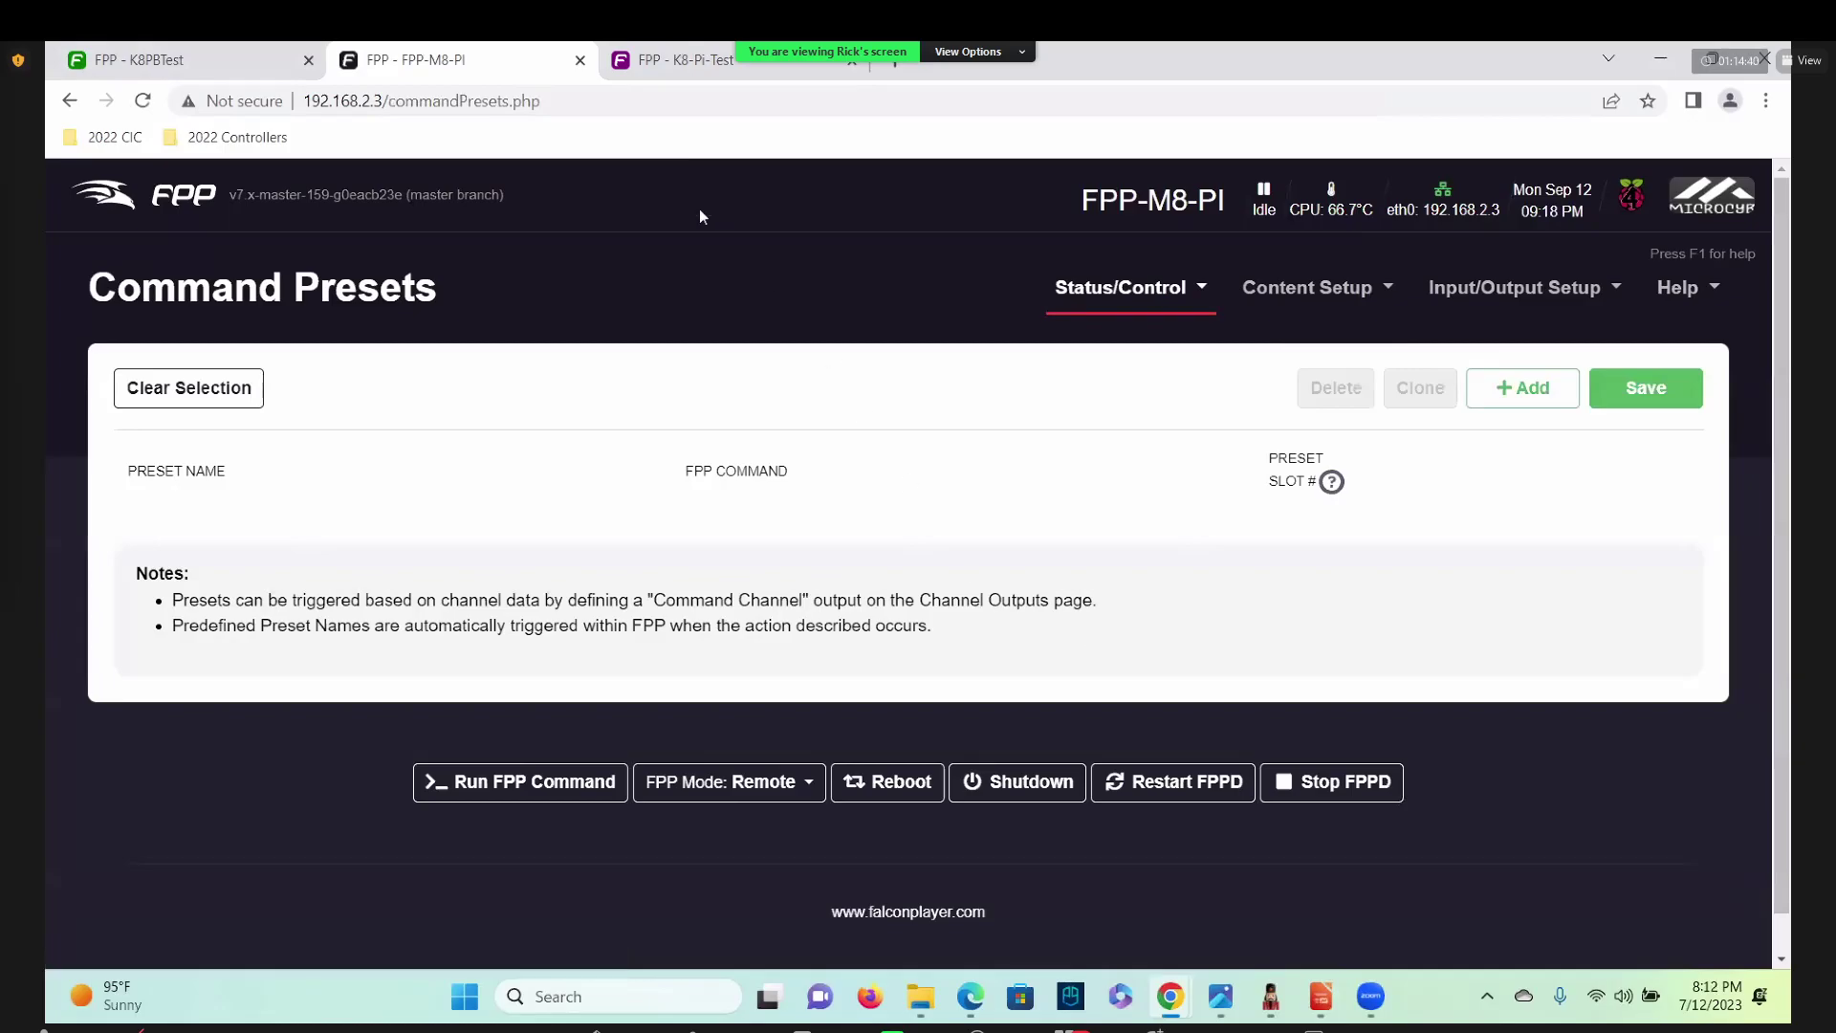
# Switch to the K8PBTest controller, open its Command Presets page and select the SnowOn preset's name.
pyautogui.click(110, 62)
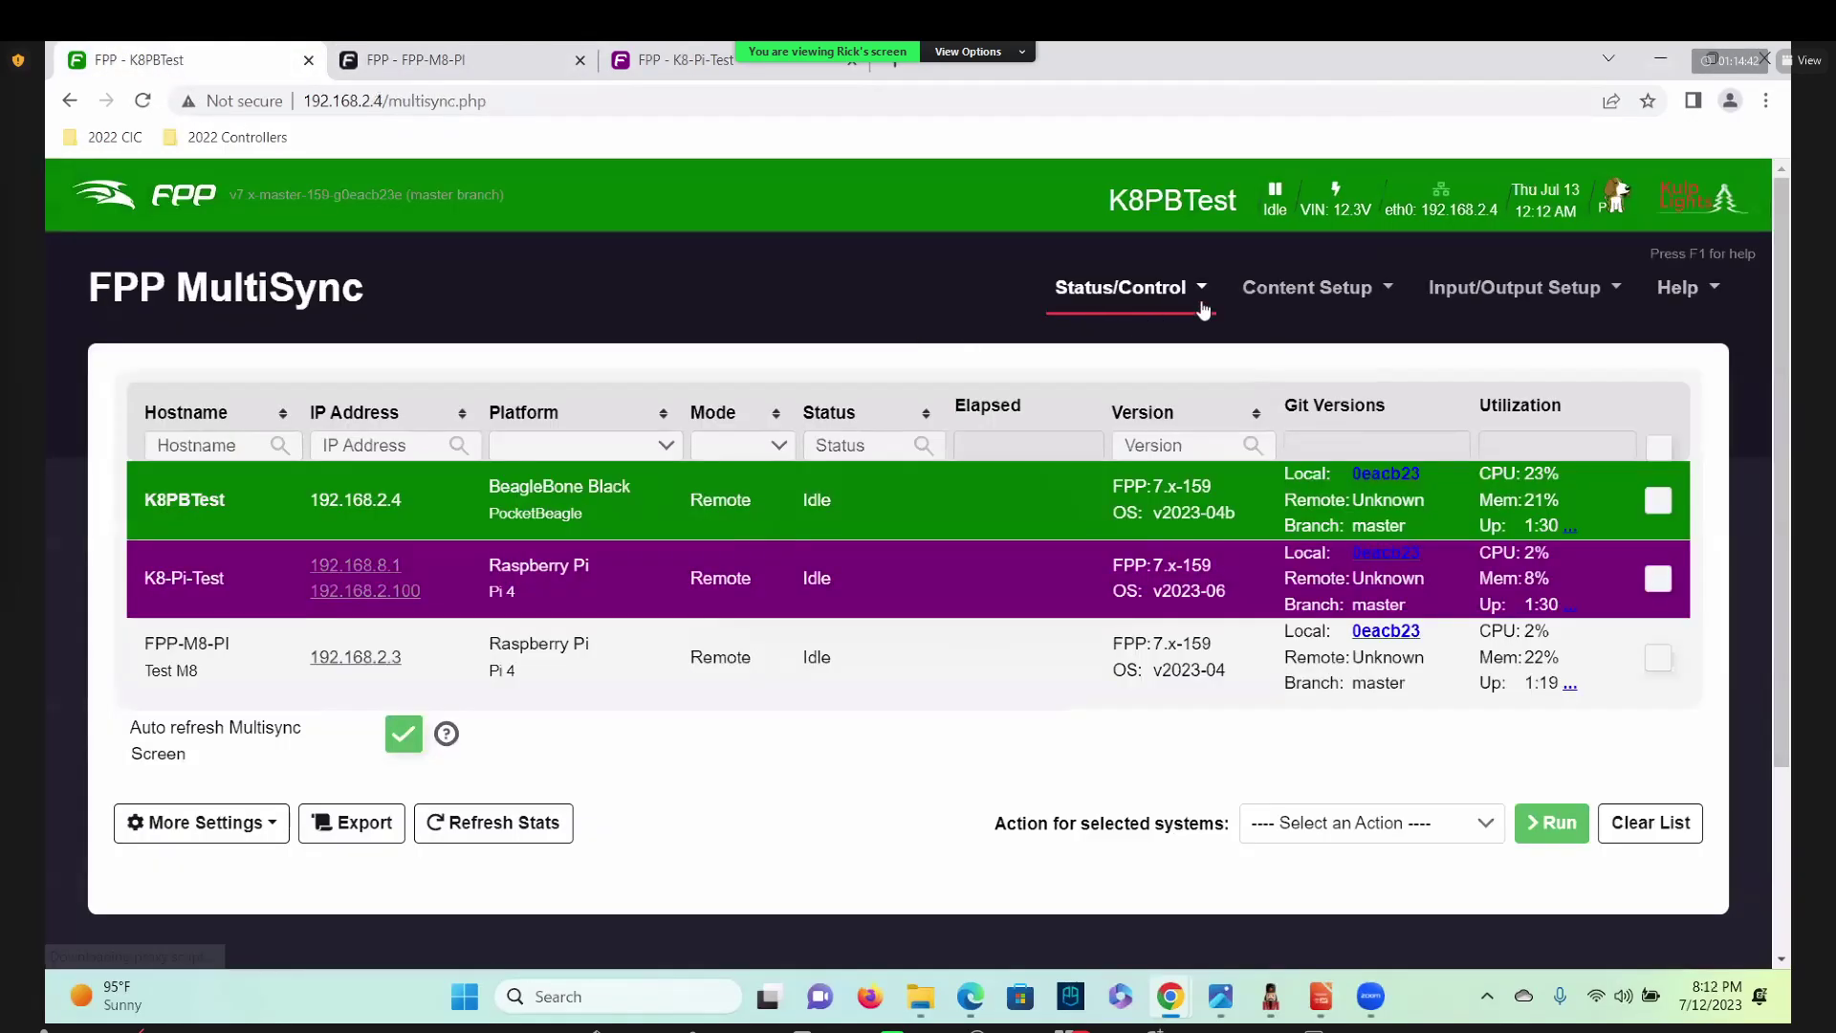
pyautogui.click(1168, 304)
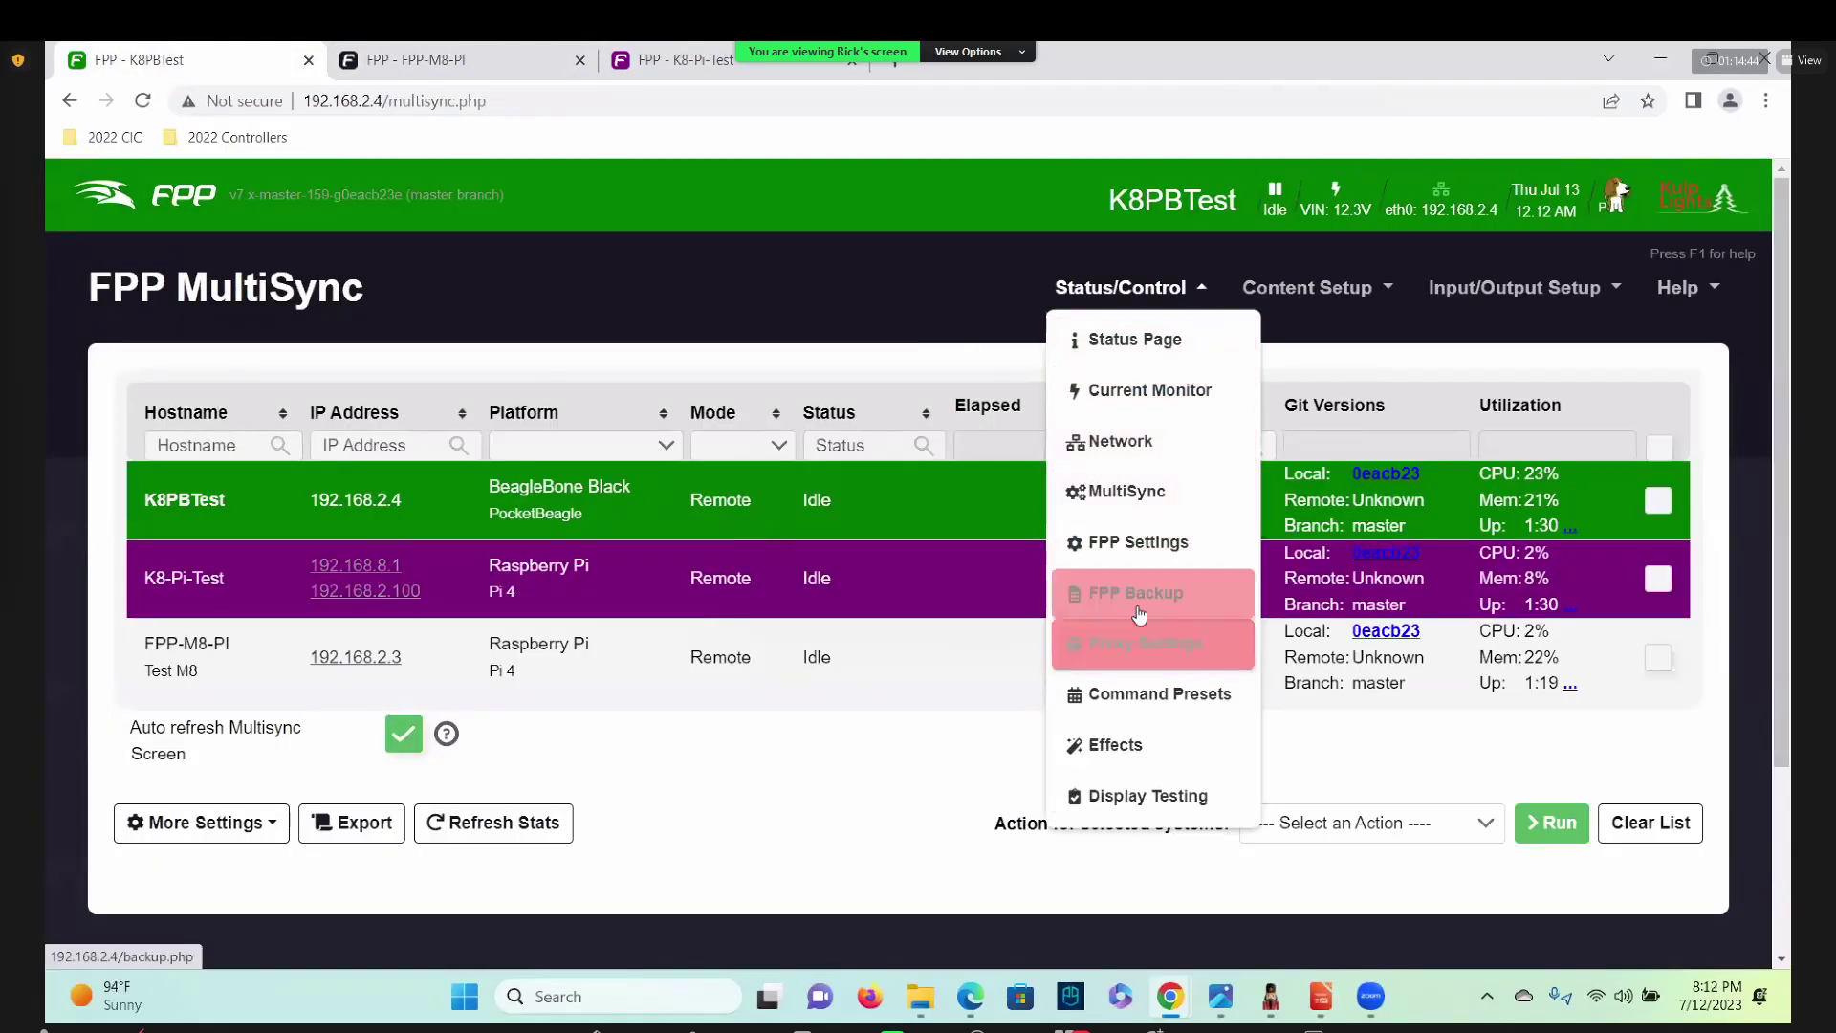
pyautogui.click(1132, 692)
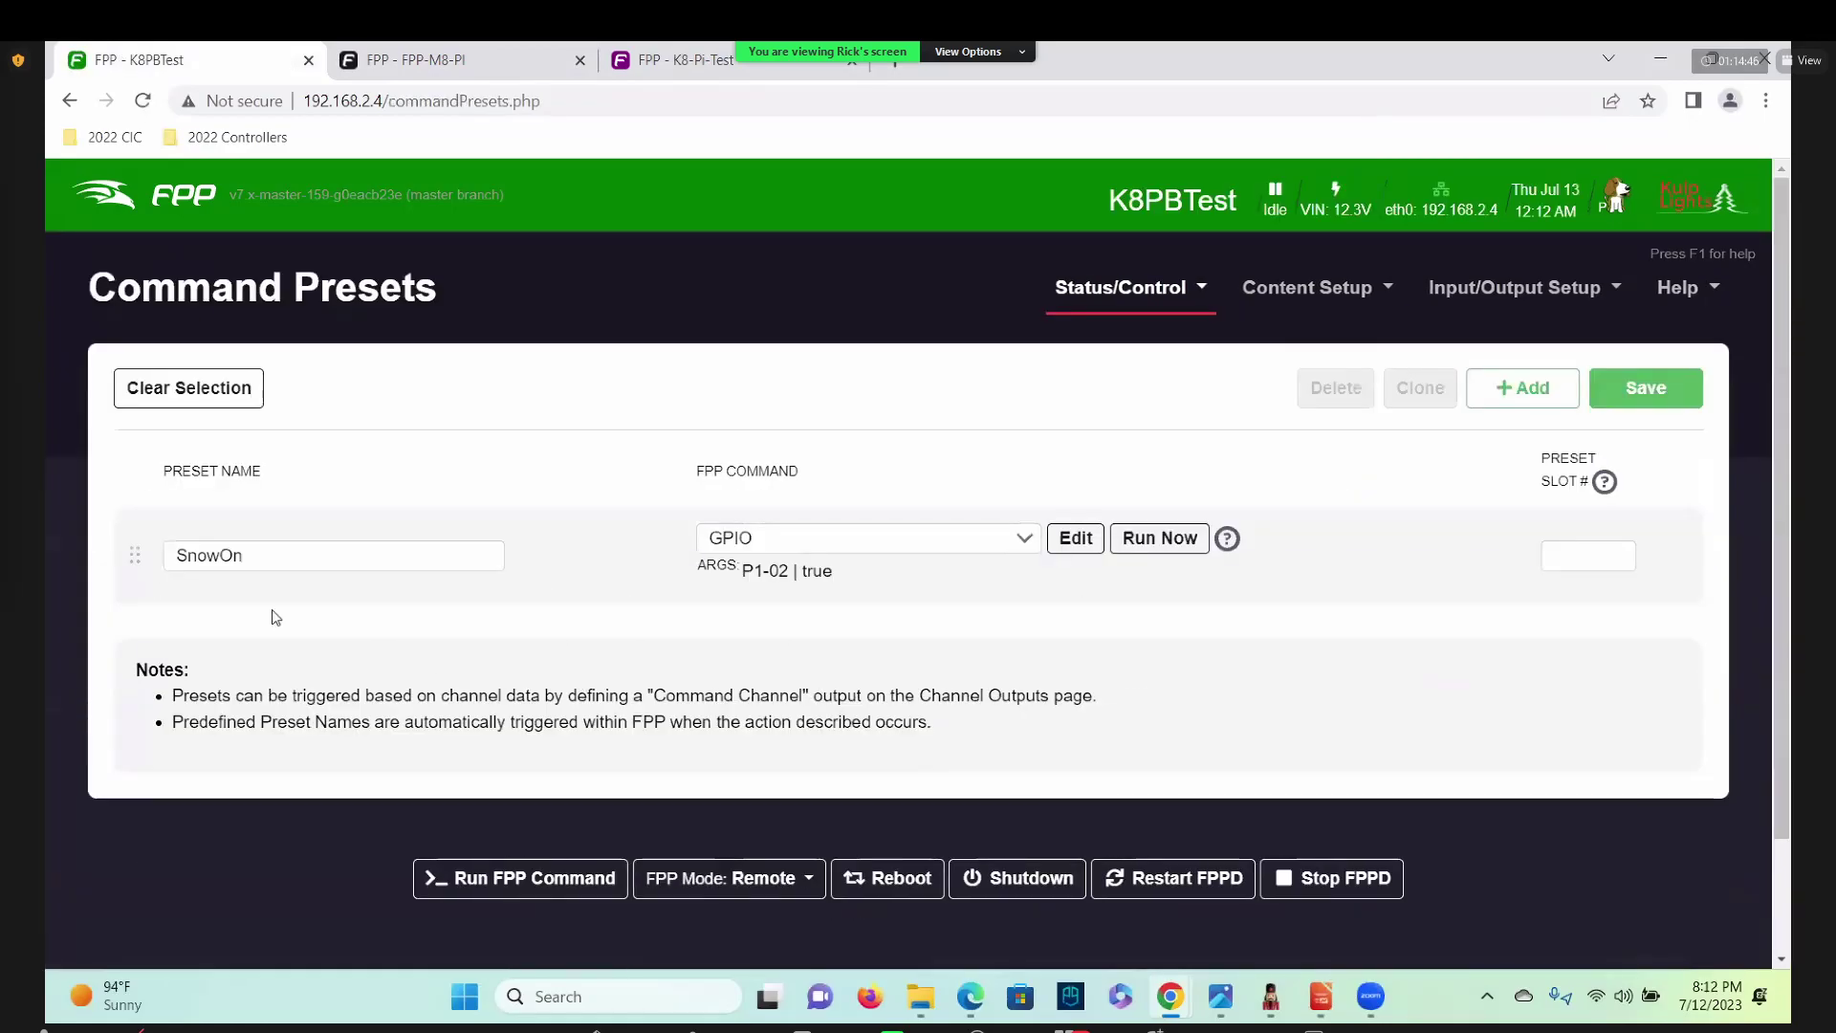
pyautogui.click(302, 552)
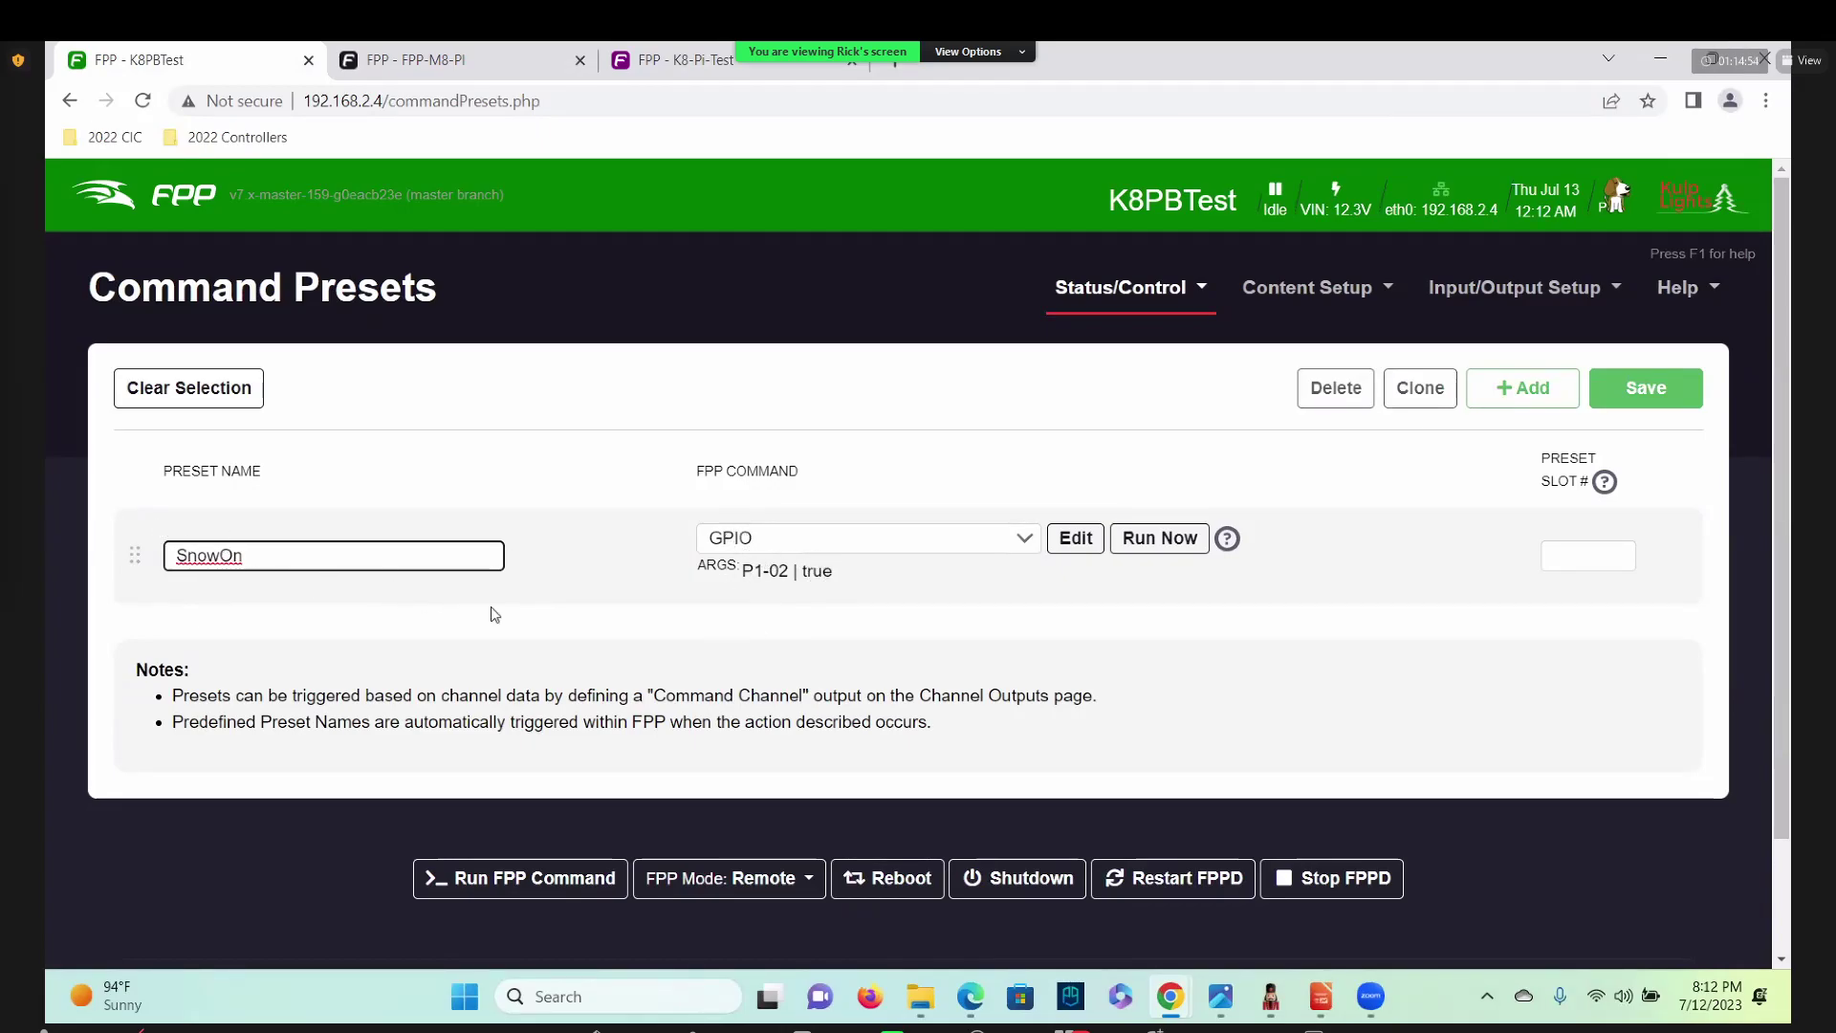
# Switch to xLights and add a timing track of type FPP Commands with the name FPP Commands.
pyautogui.click(1269, 995)
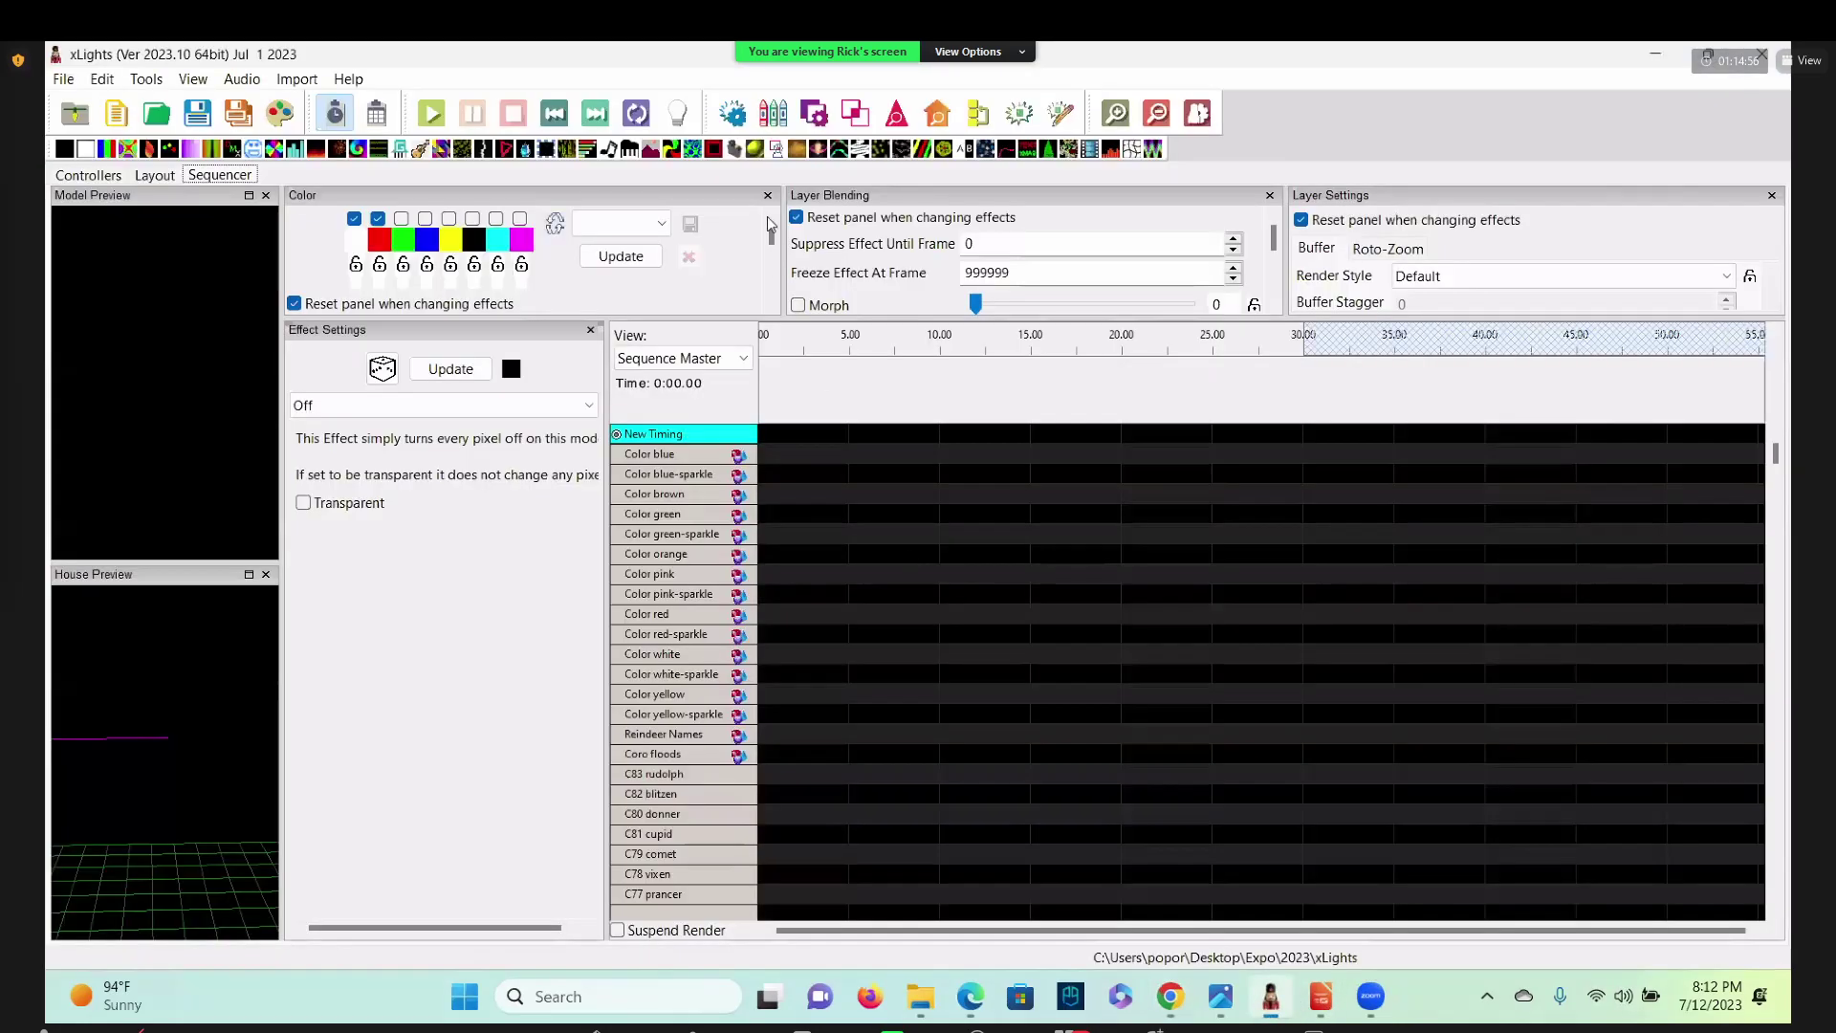
pyautogui.rightClick(665, 435)
pyautogui.click(726, 443)
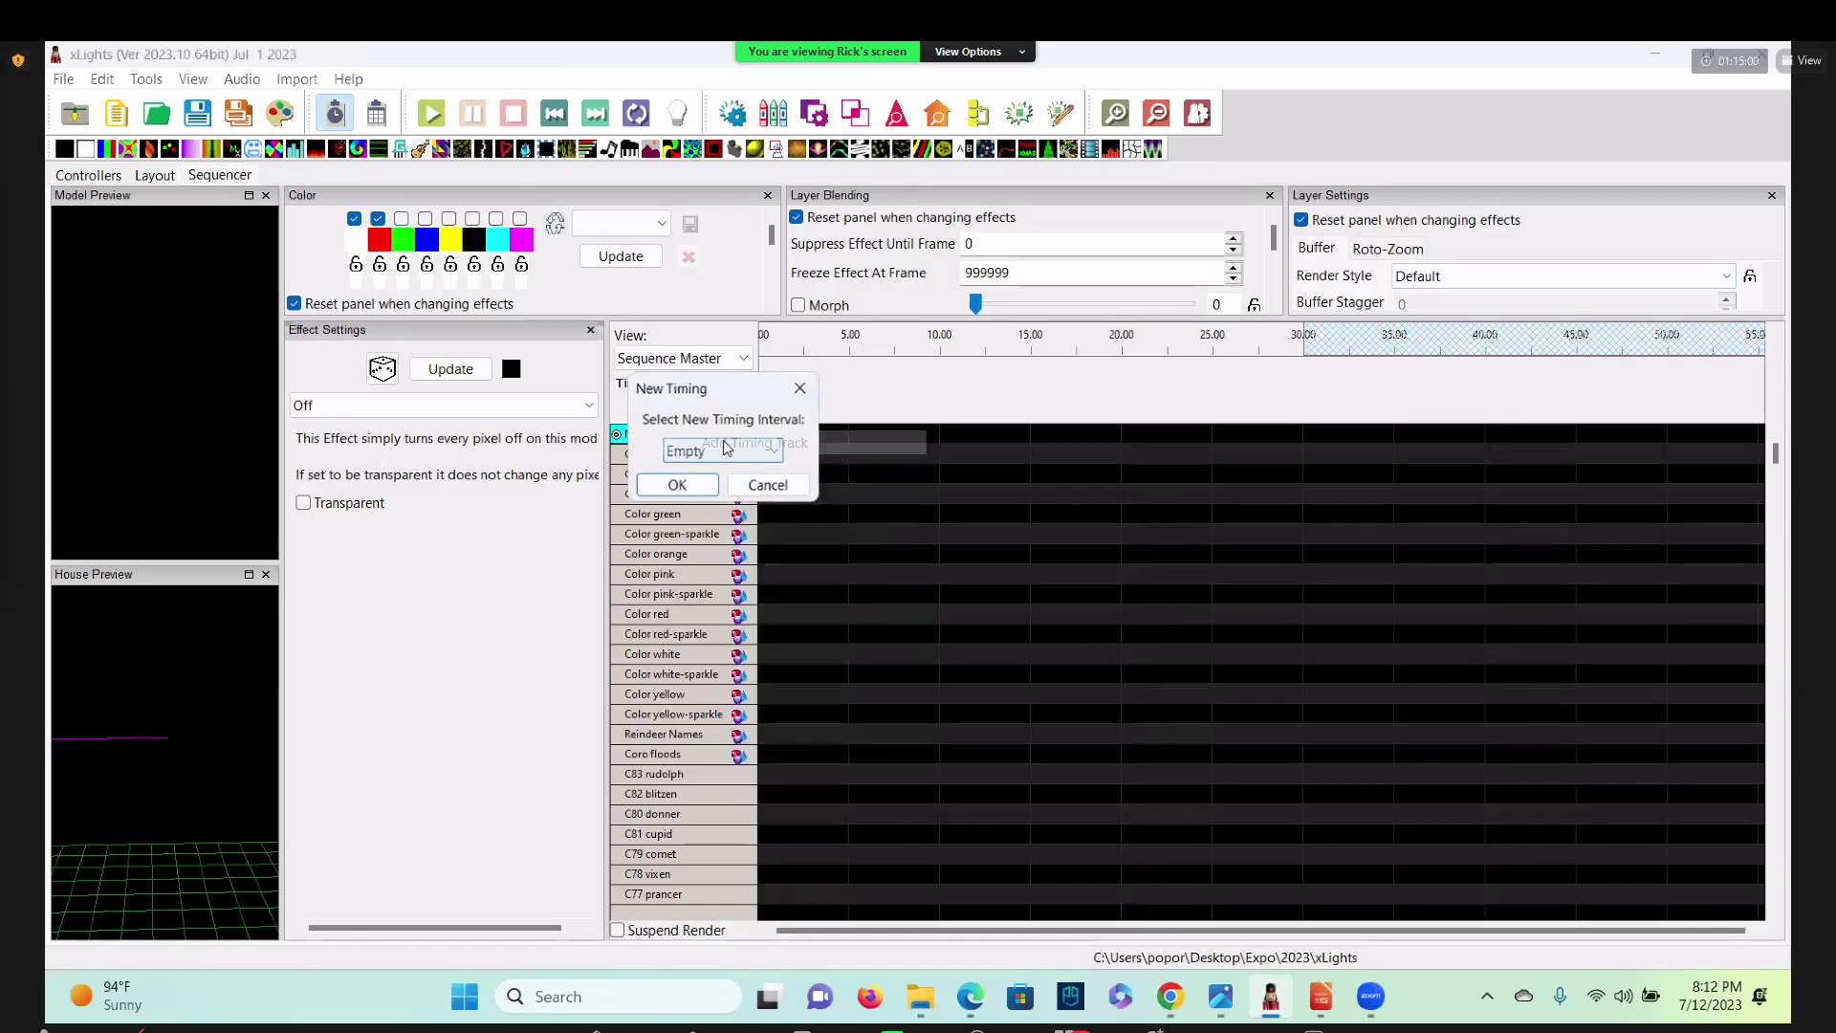
pyautogui.click(733, 453)
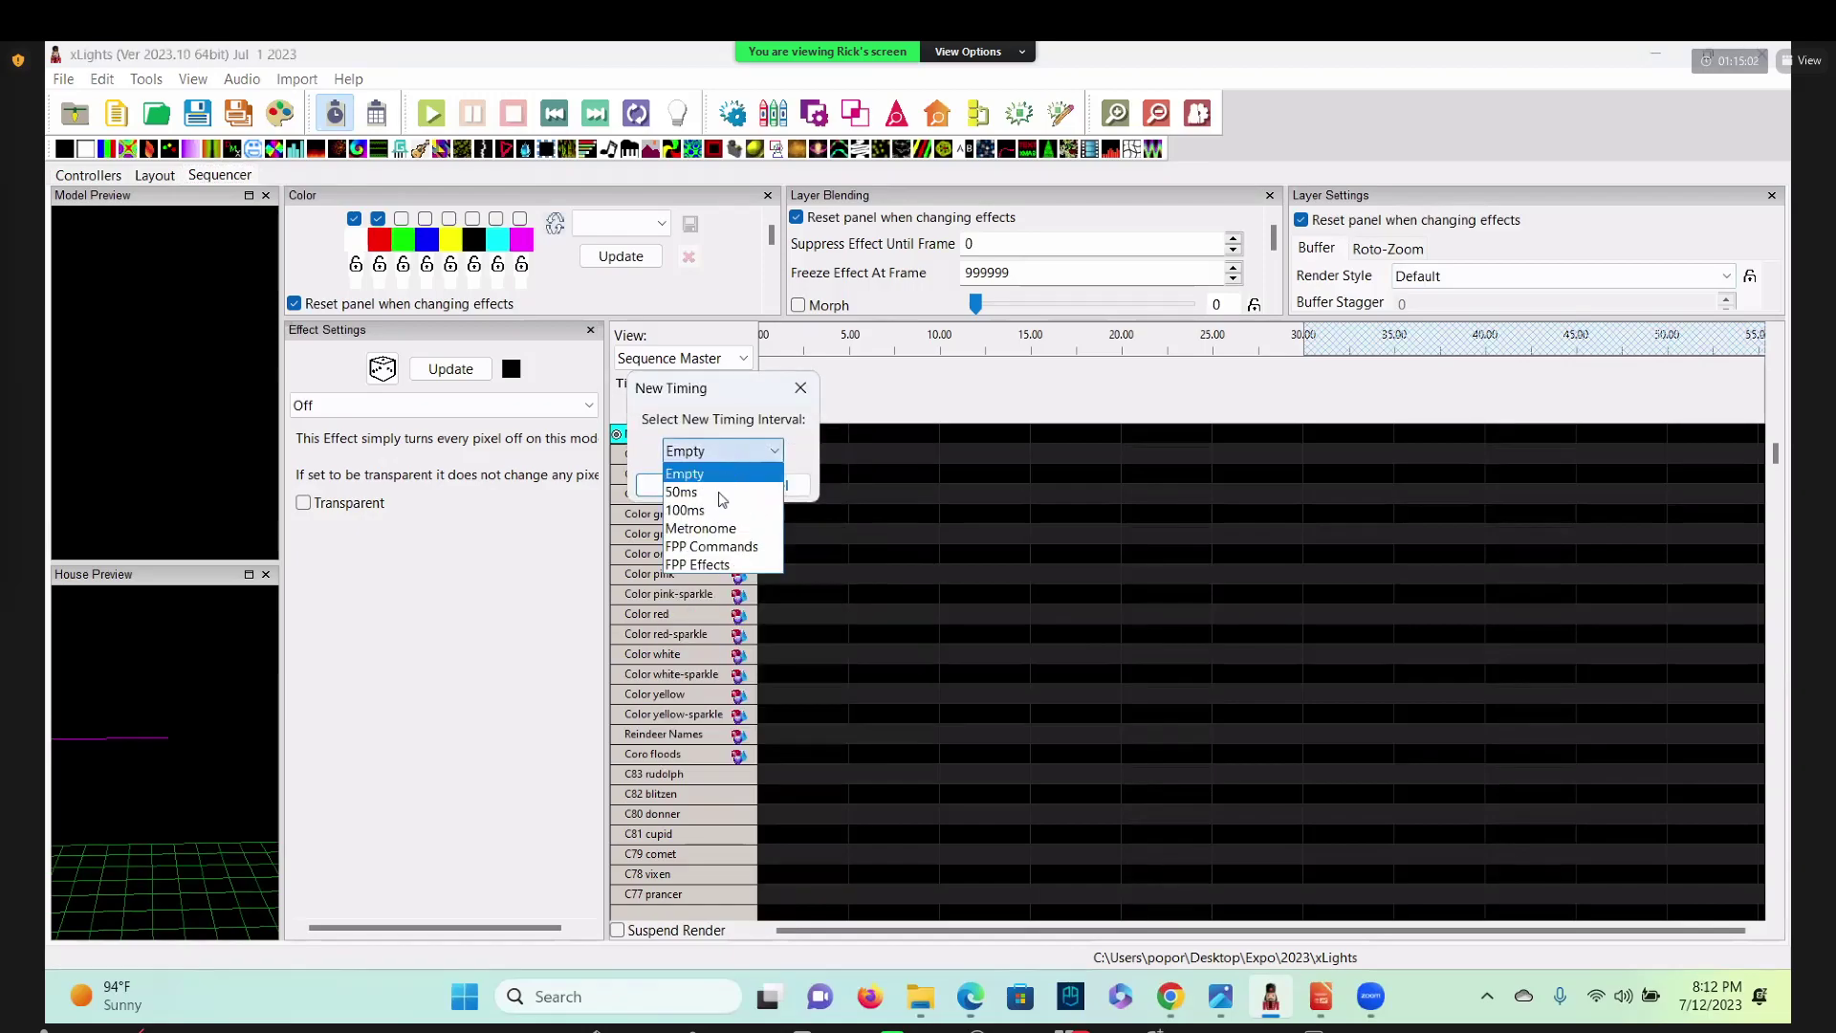
pyautogui.click(707, 548)
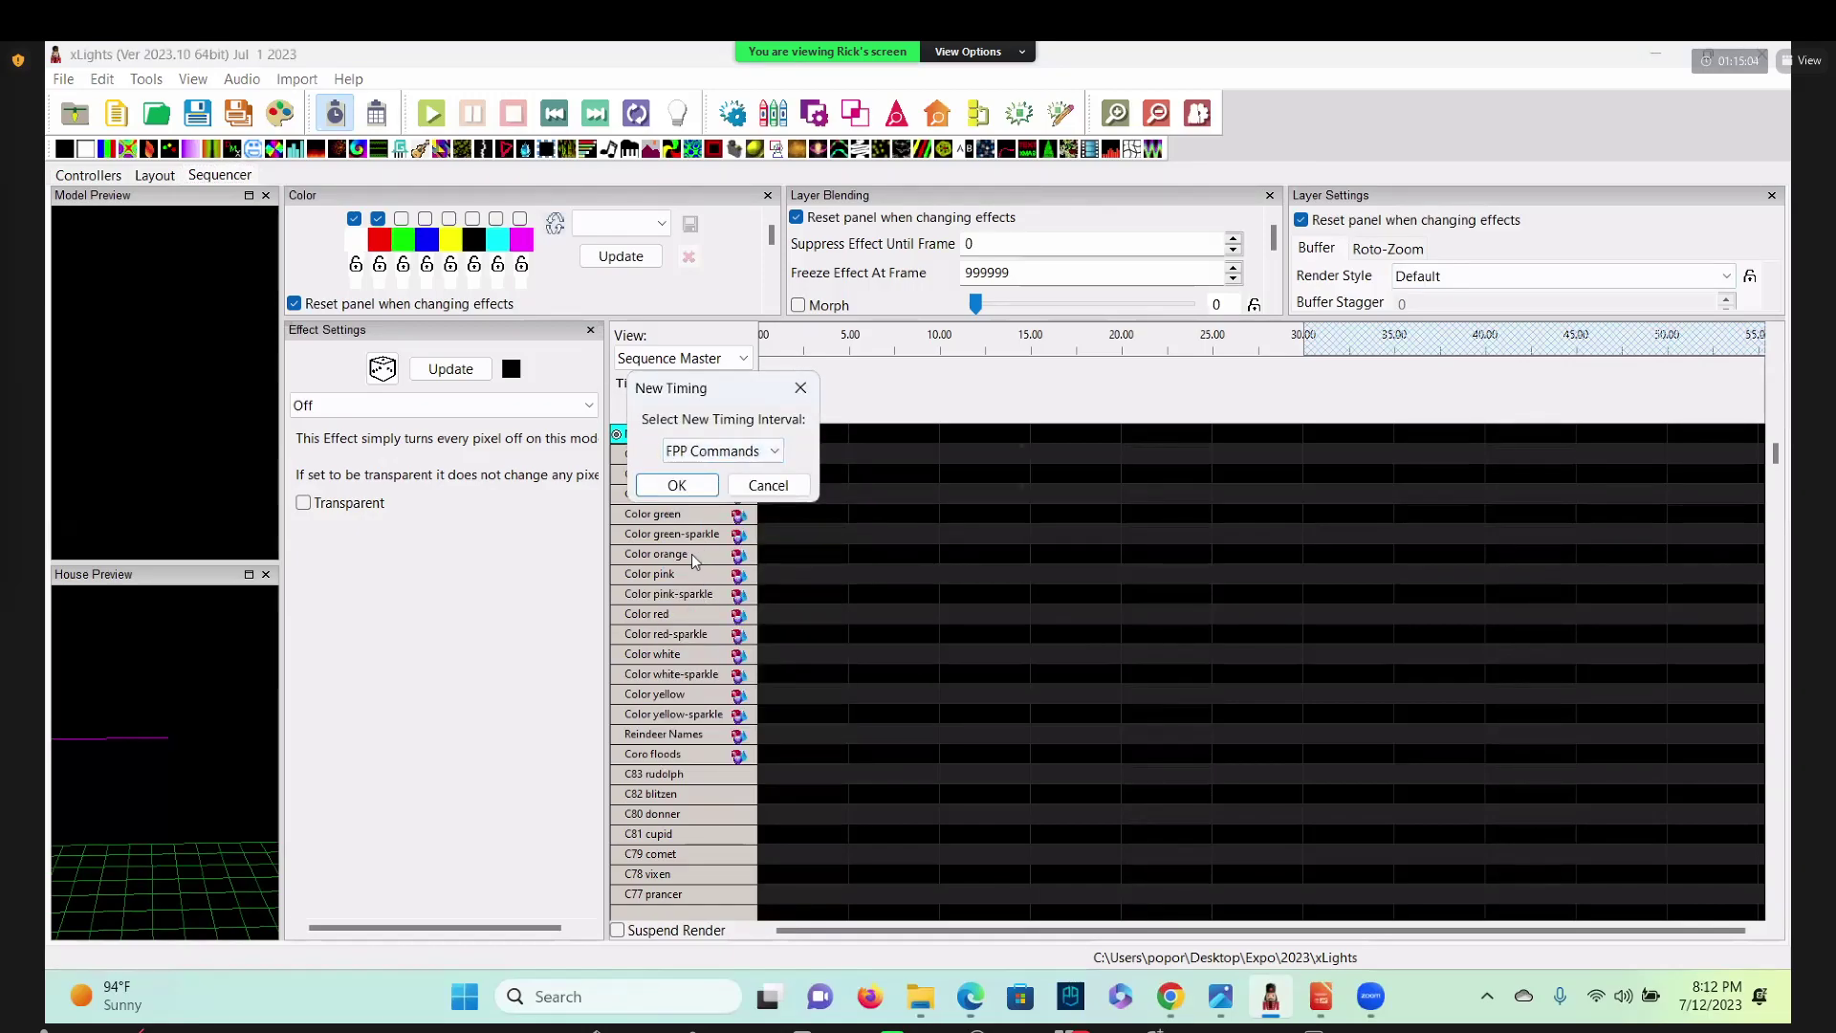
pyautogui.click(681, 486)
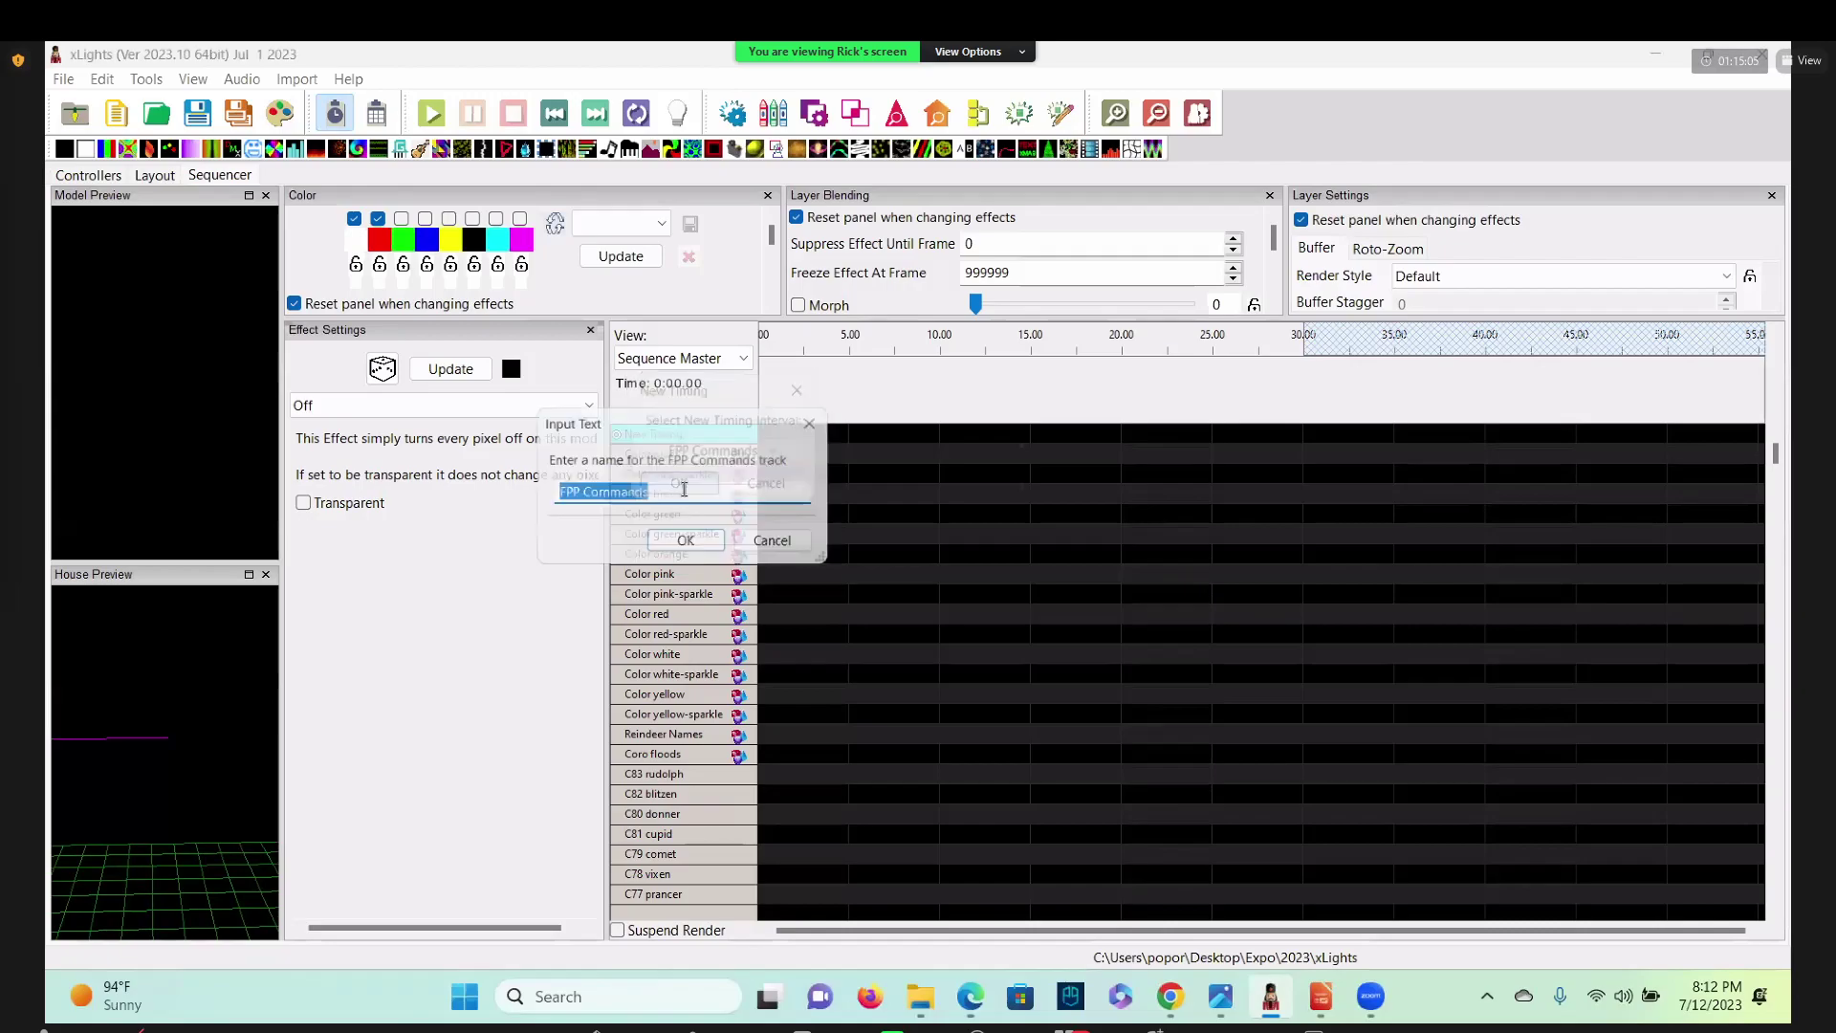
pyautogui.click(688, 543)
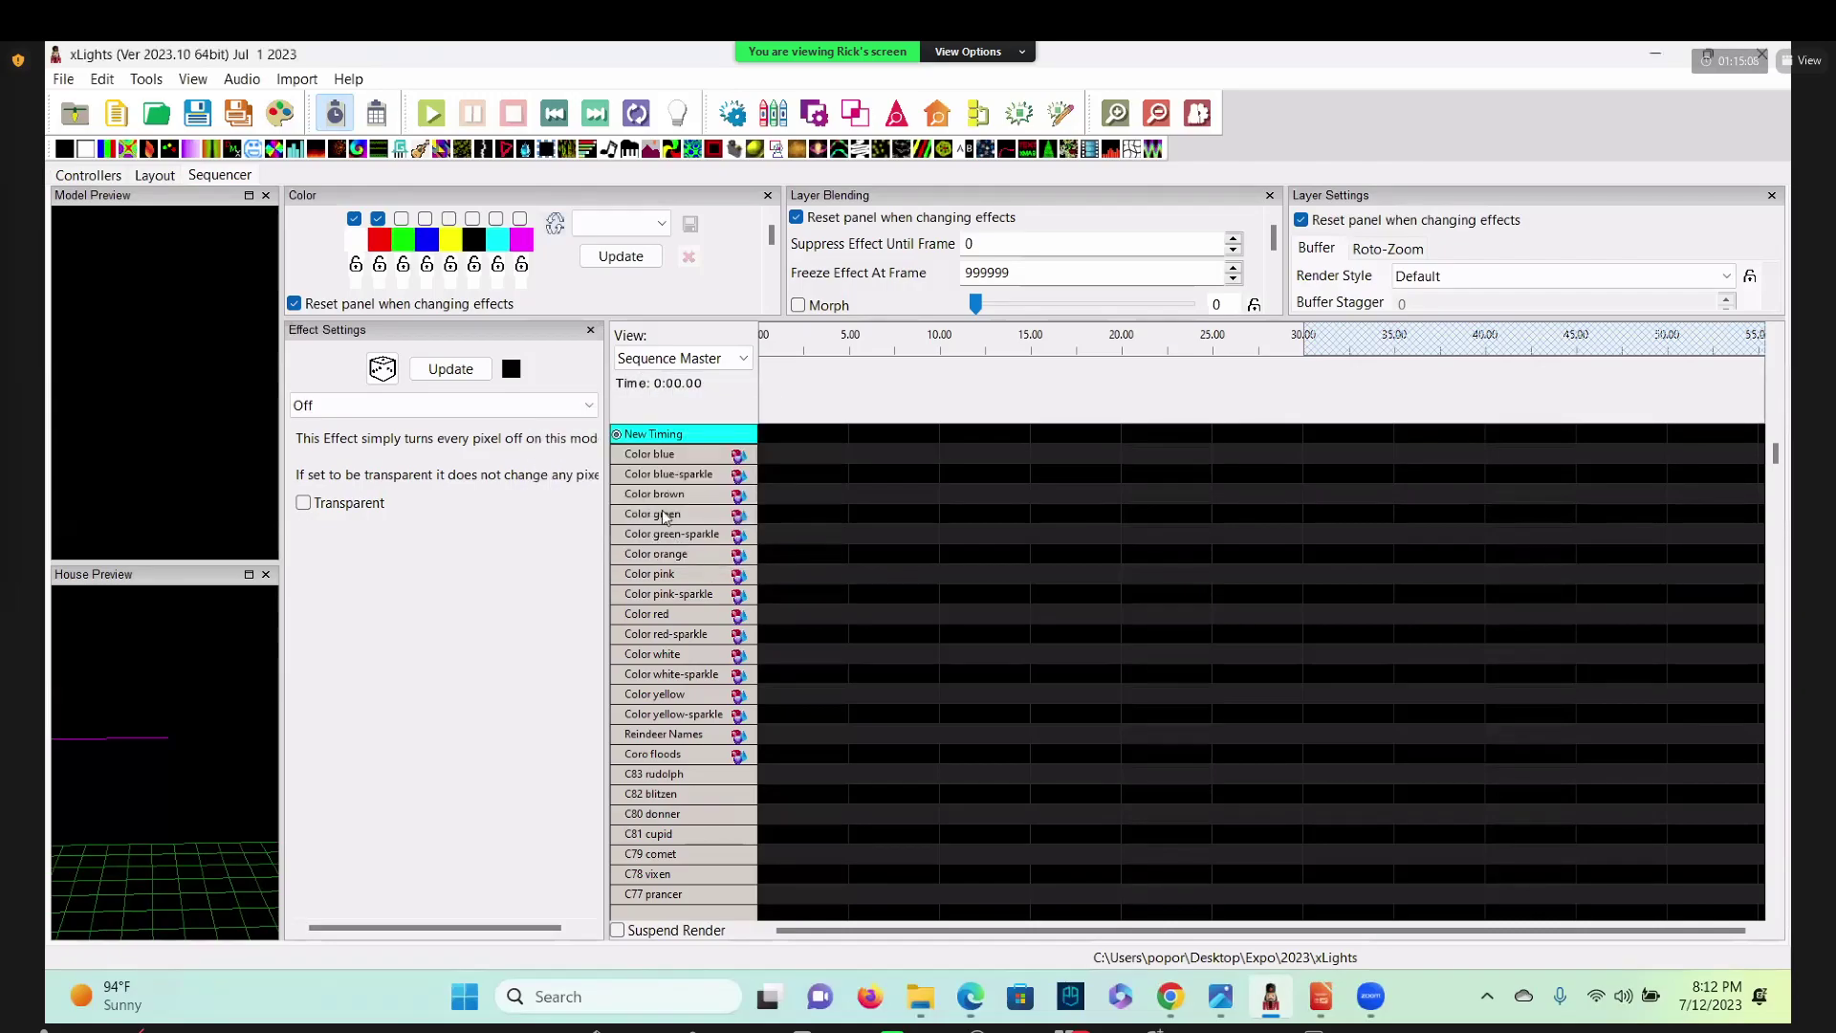
pyautogui.rightClick(693, 439)
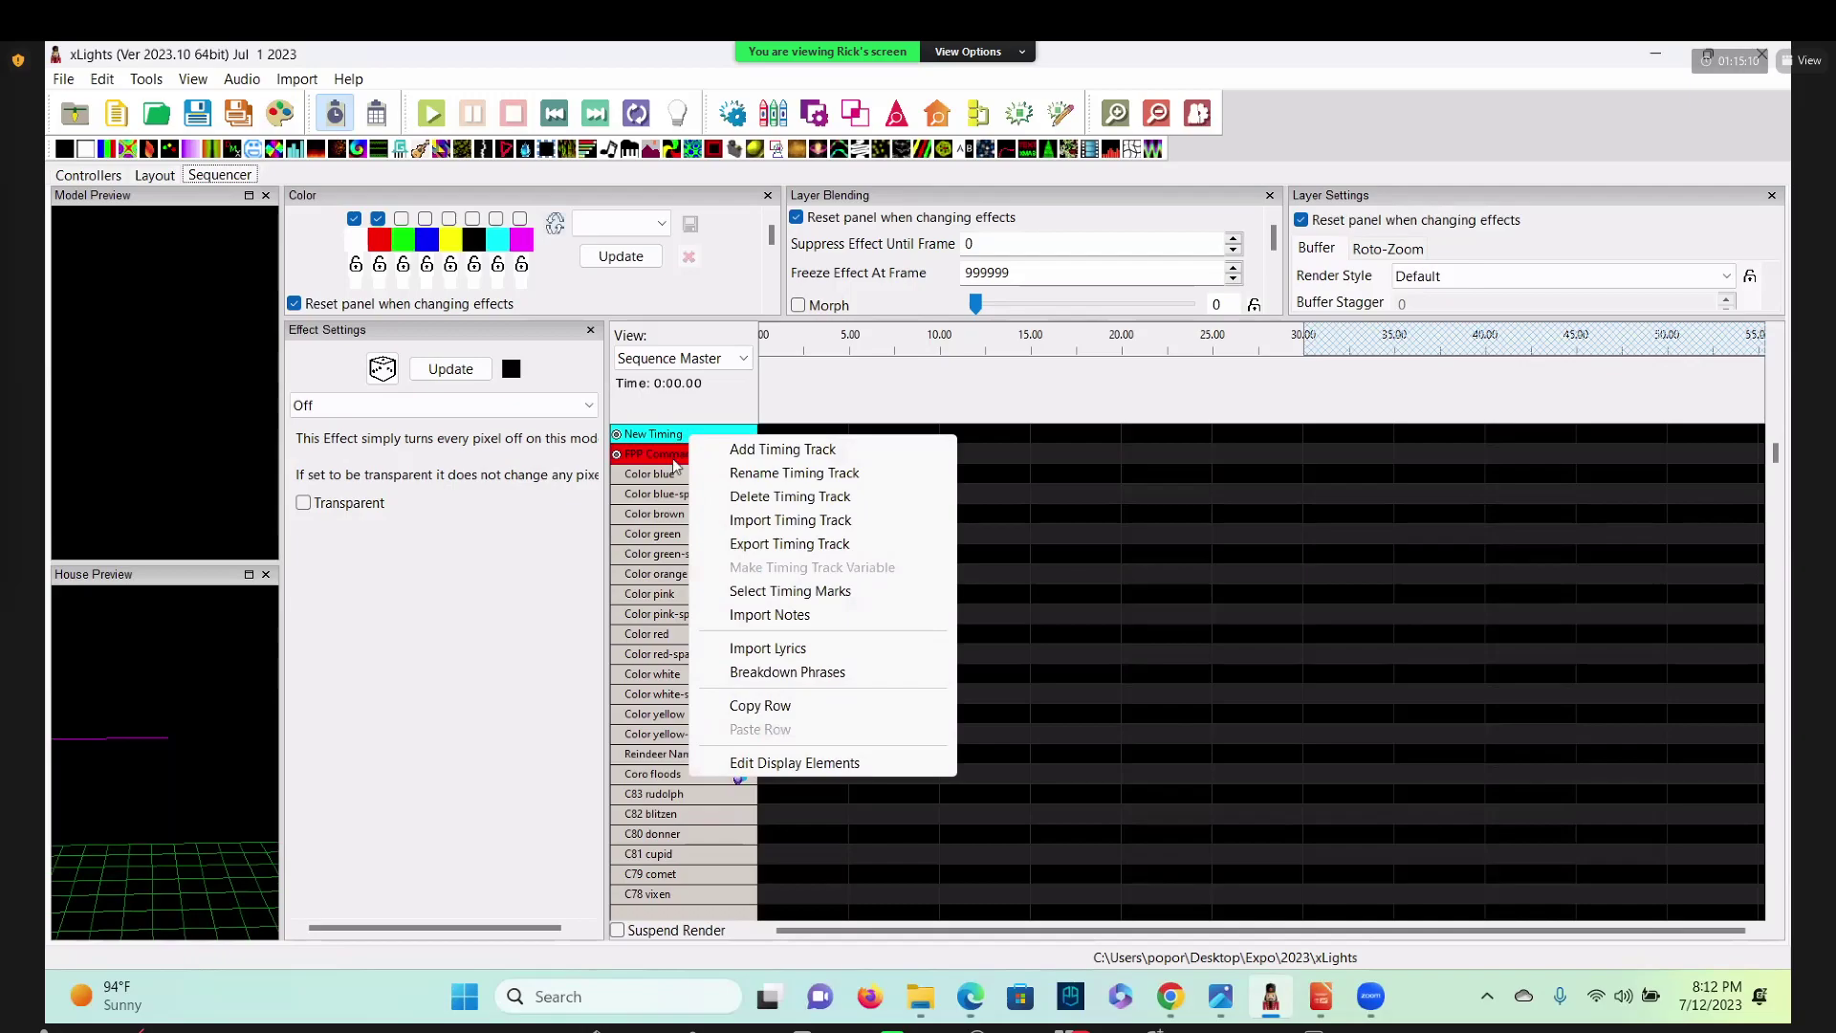
pyautogui.click(660, 461)
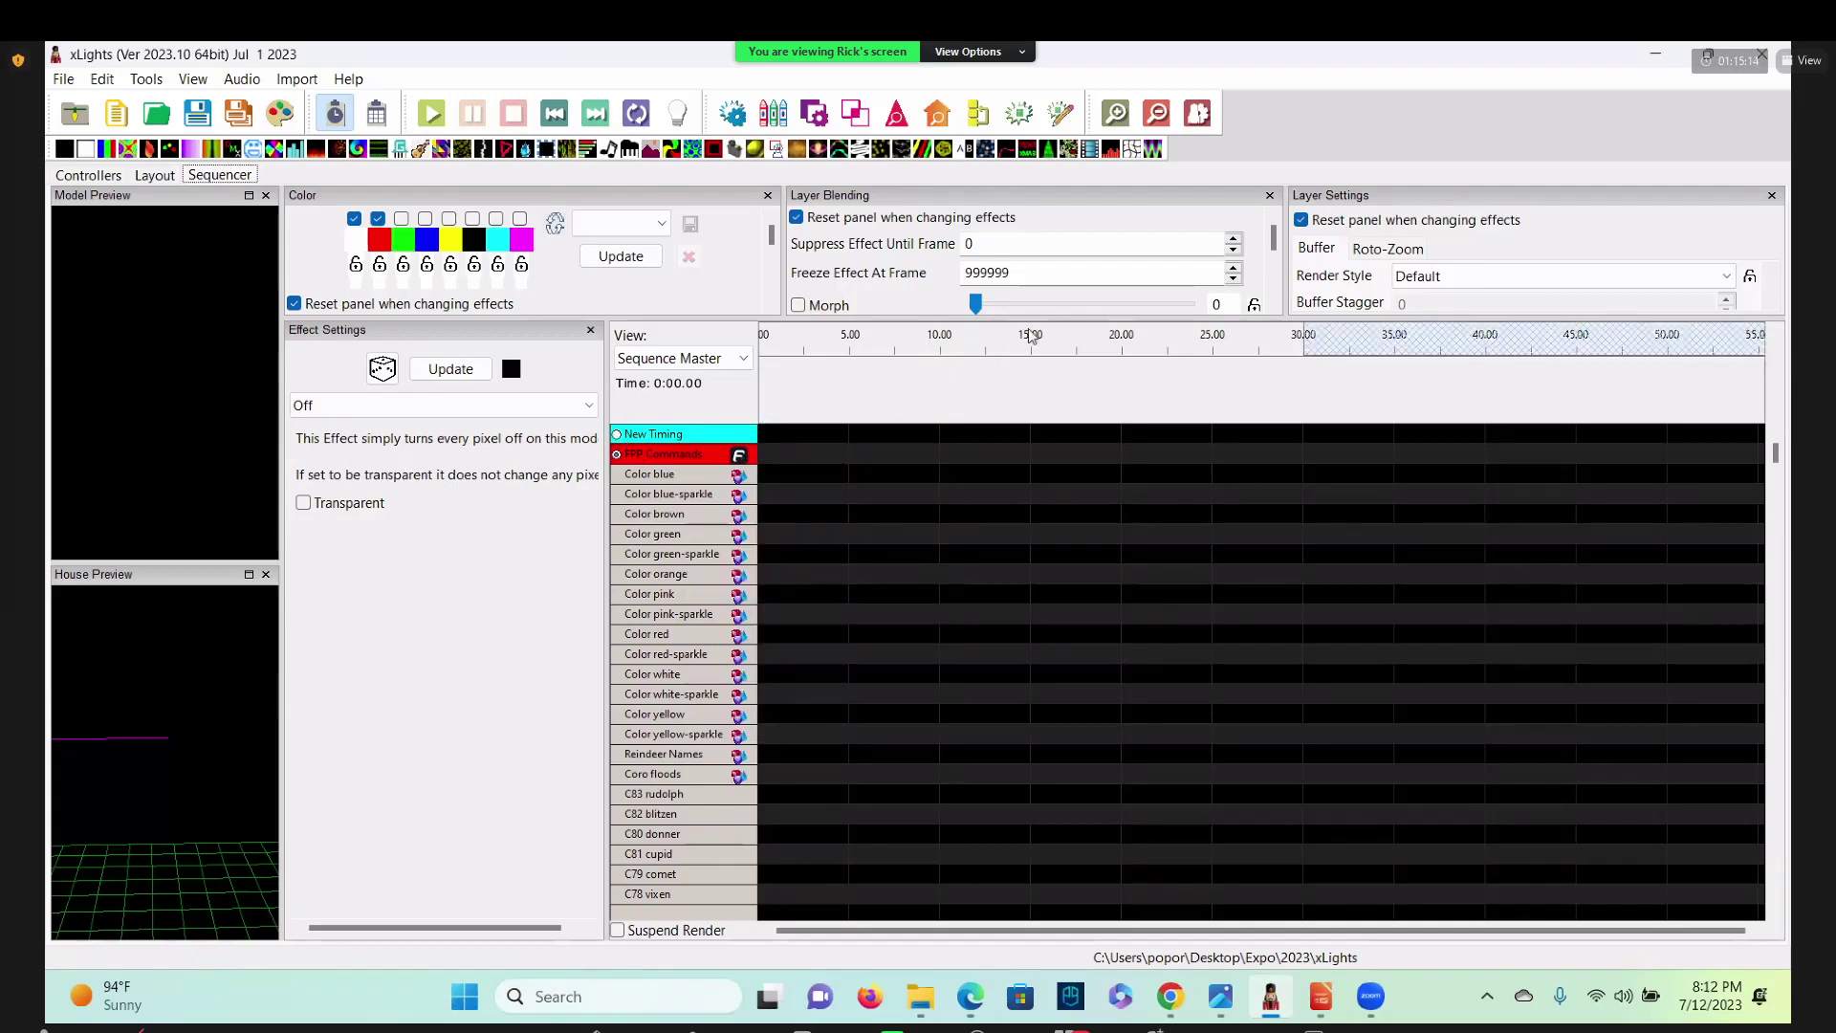
# Stop the sequence playback and place a timing mark on the FPP Commands track from about 0:11.550 to 0:12.350.
pyautogui.click(980, 351)
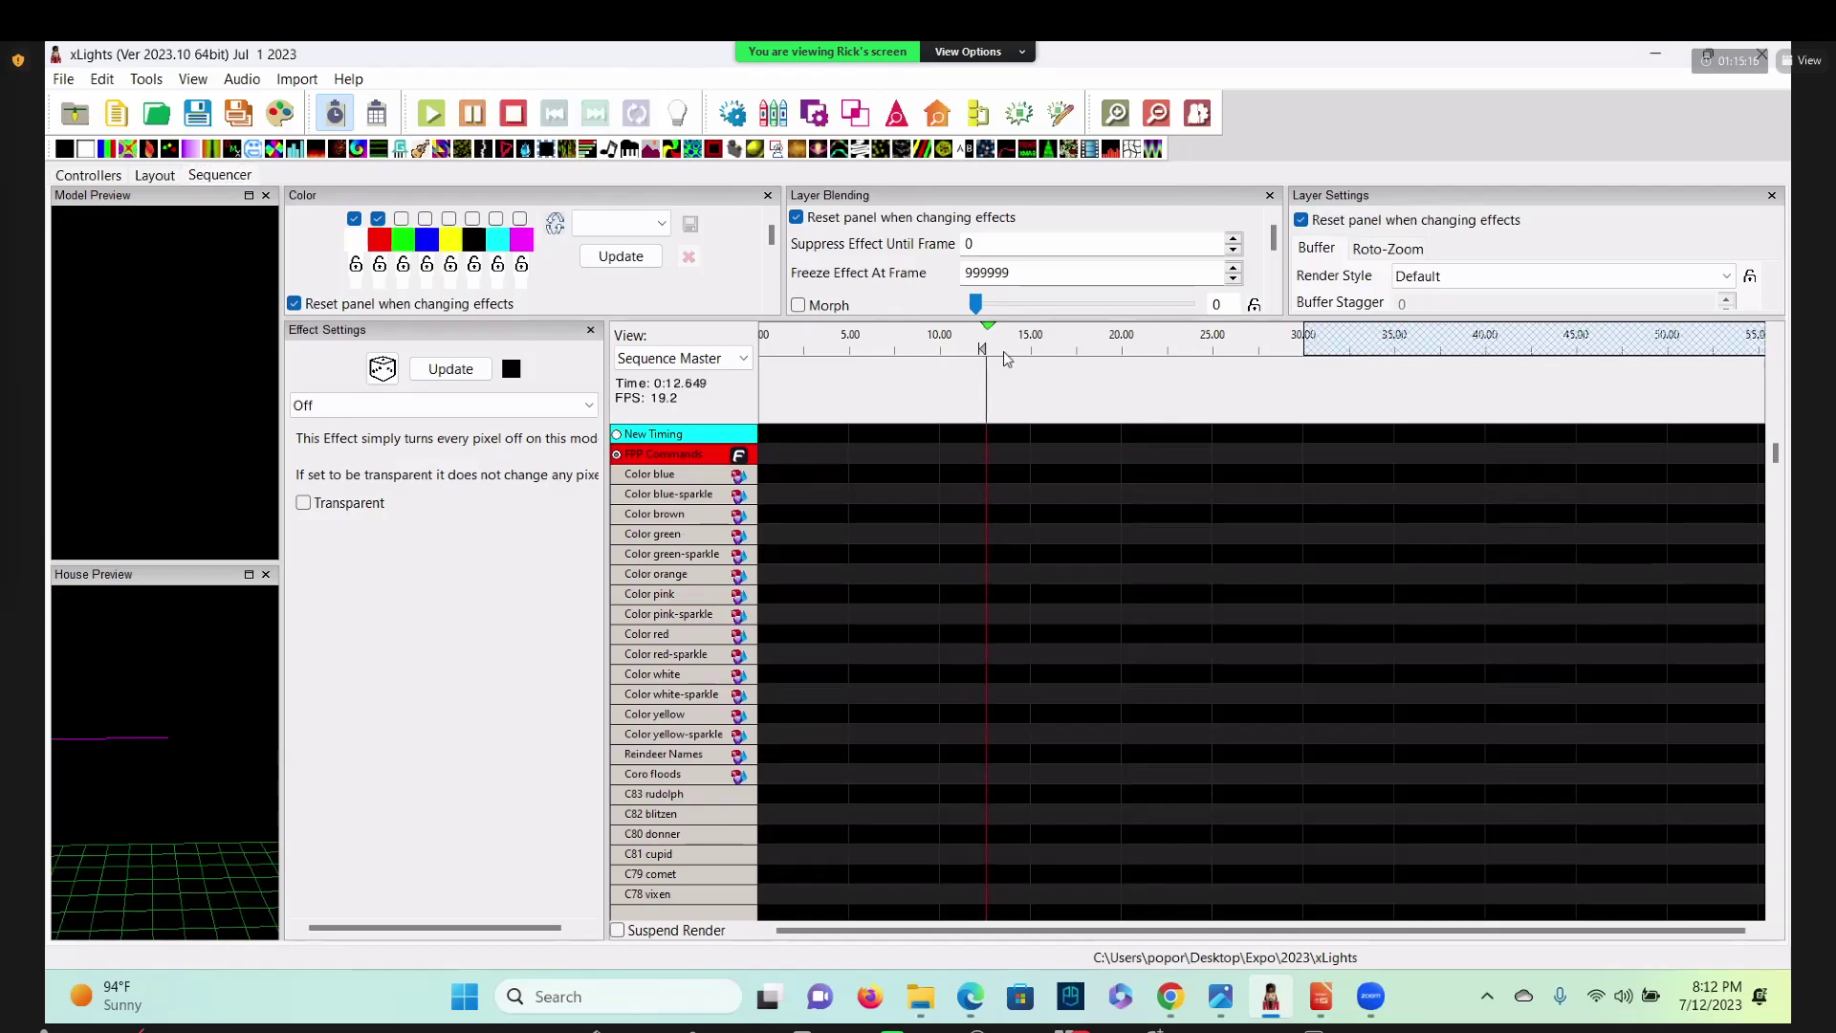
pyautogui.click(512, 113)
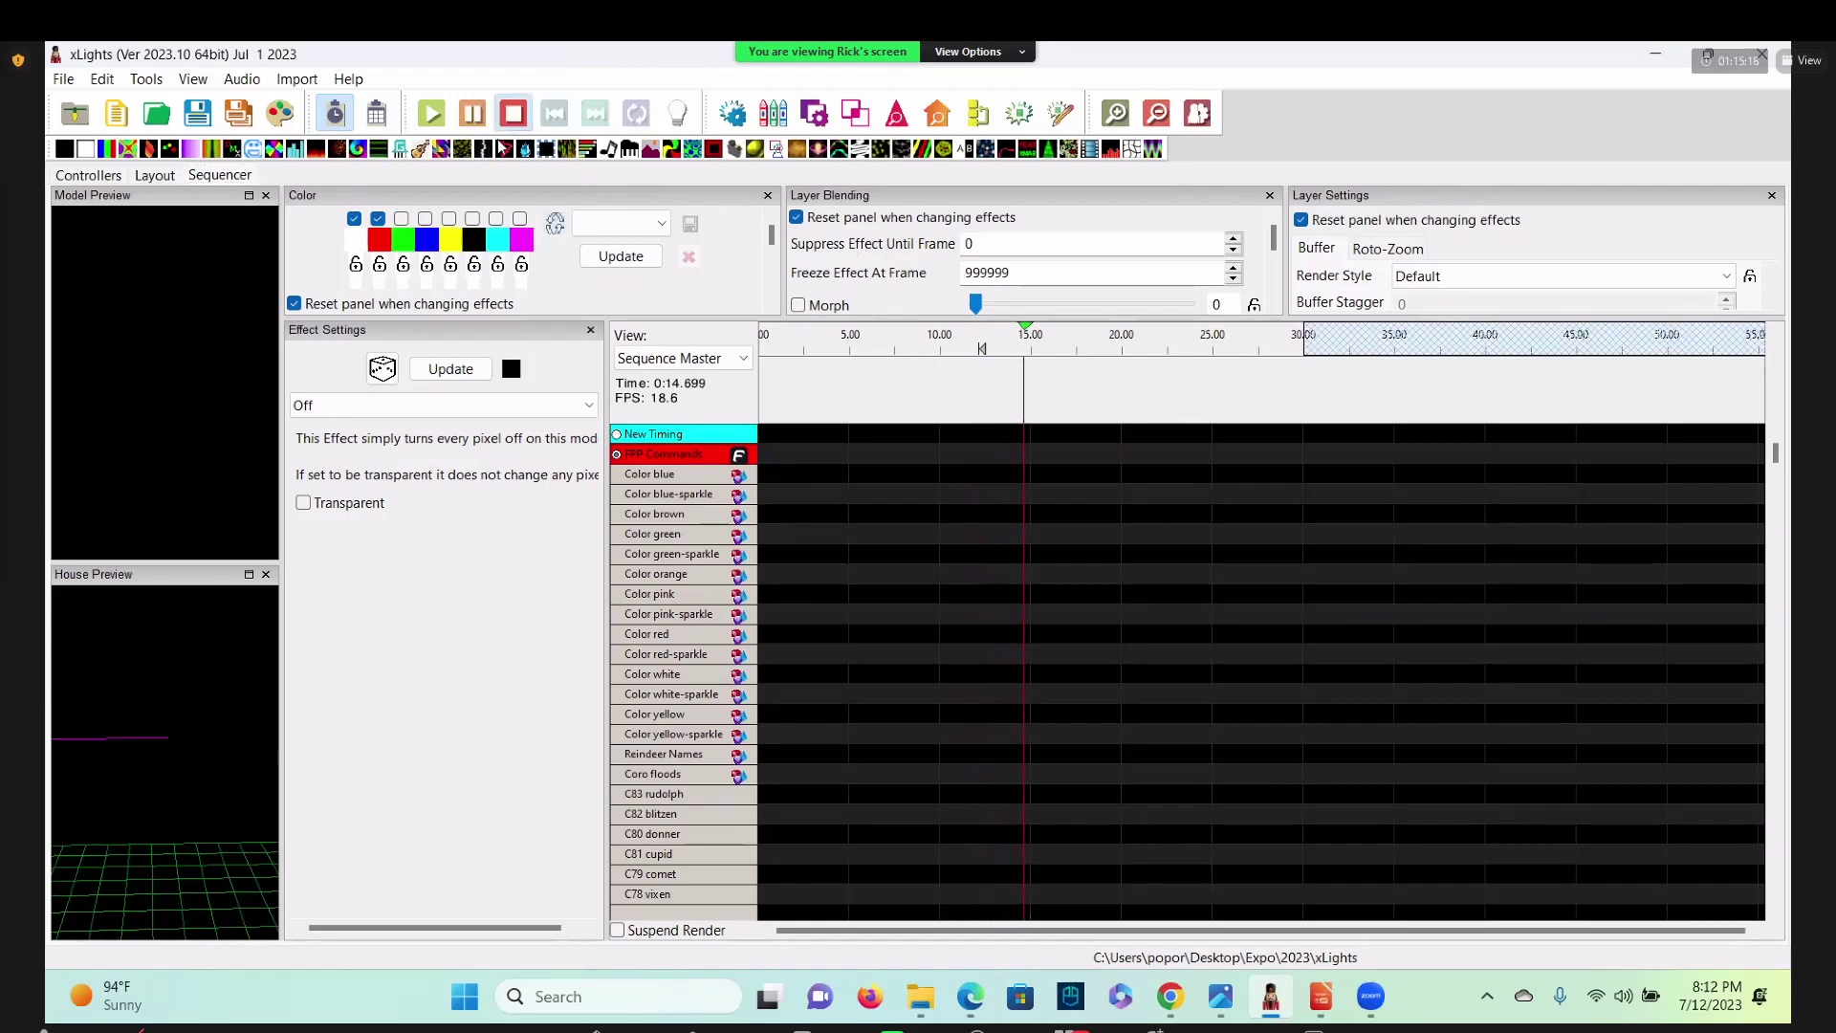
pyautogui.click(987, 401)
pyautogui.moveTo(983, 400); pyautogui.dragTo(968, 400)
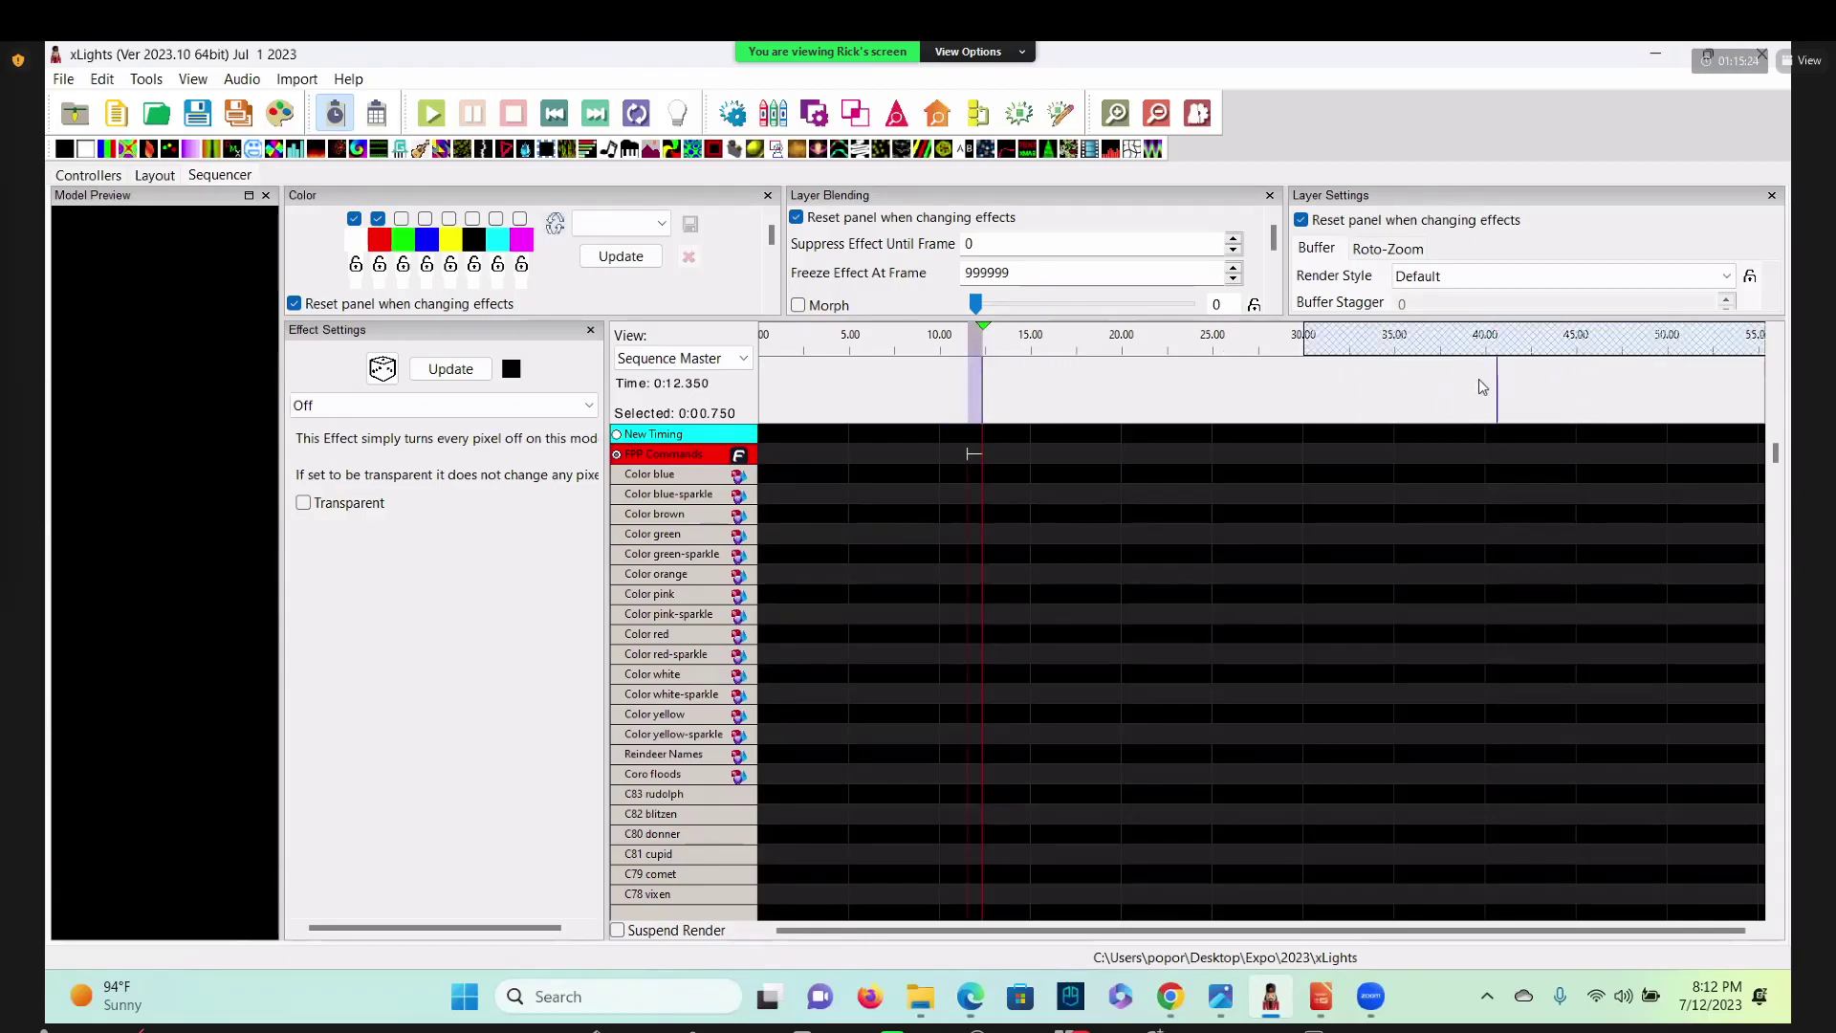
# Add a timing mark from 0:12.350 to 0:14.950 on the FPP Commands track and label it SnowOn.
pyautogui.moveTo(1030, 453); pyautogui.dragTo(975, 451)
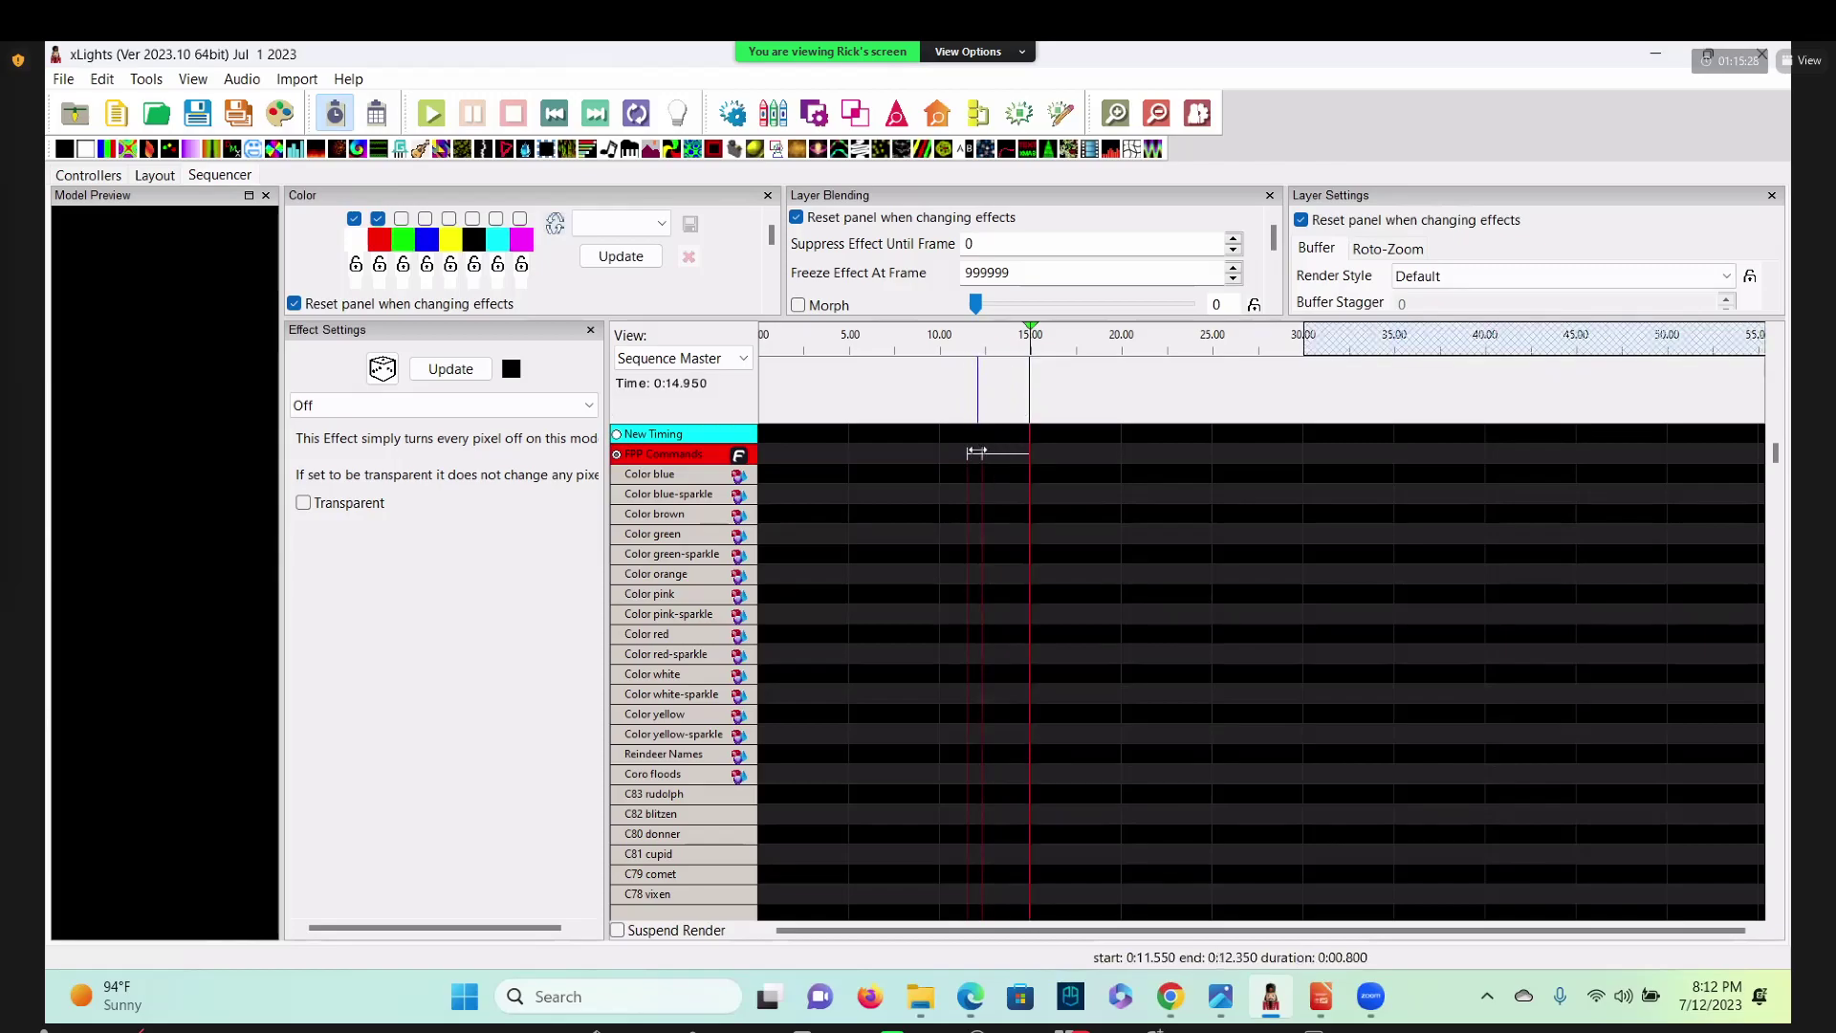
pyautogui.doubleClick(1004, 457)
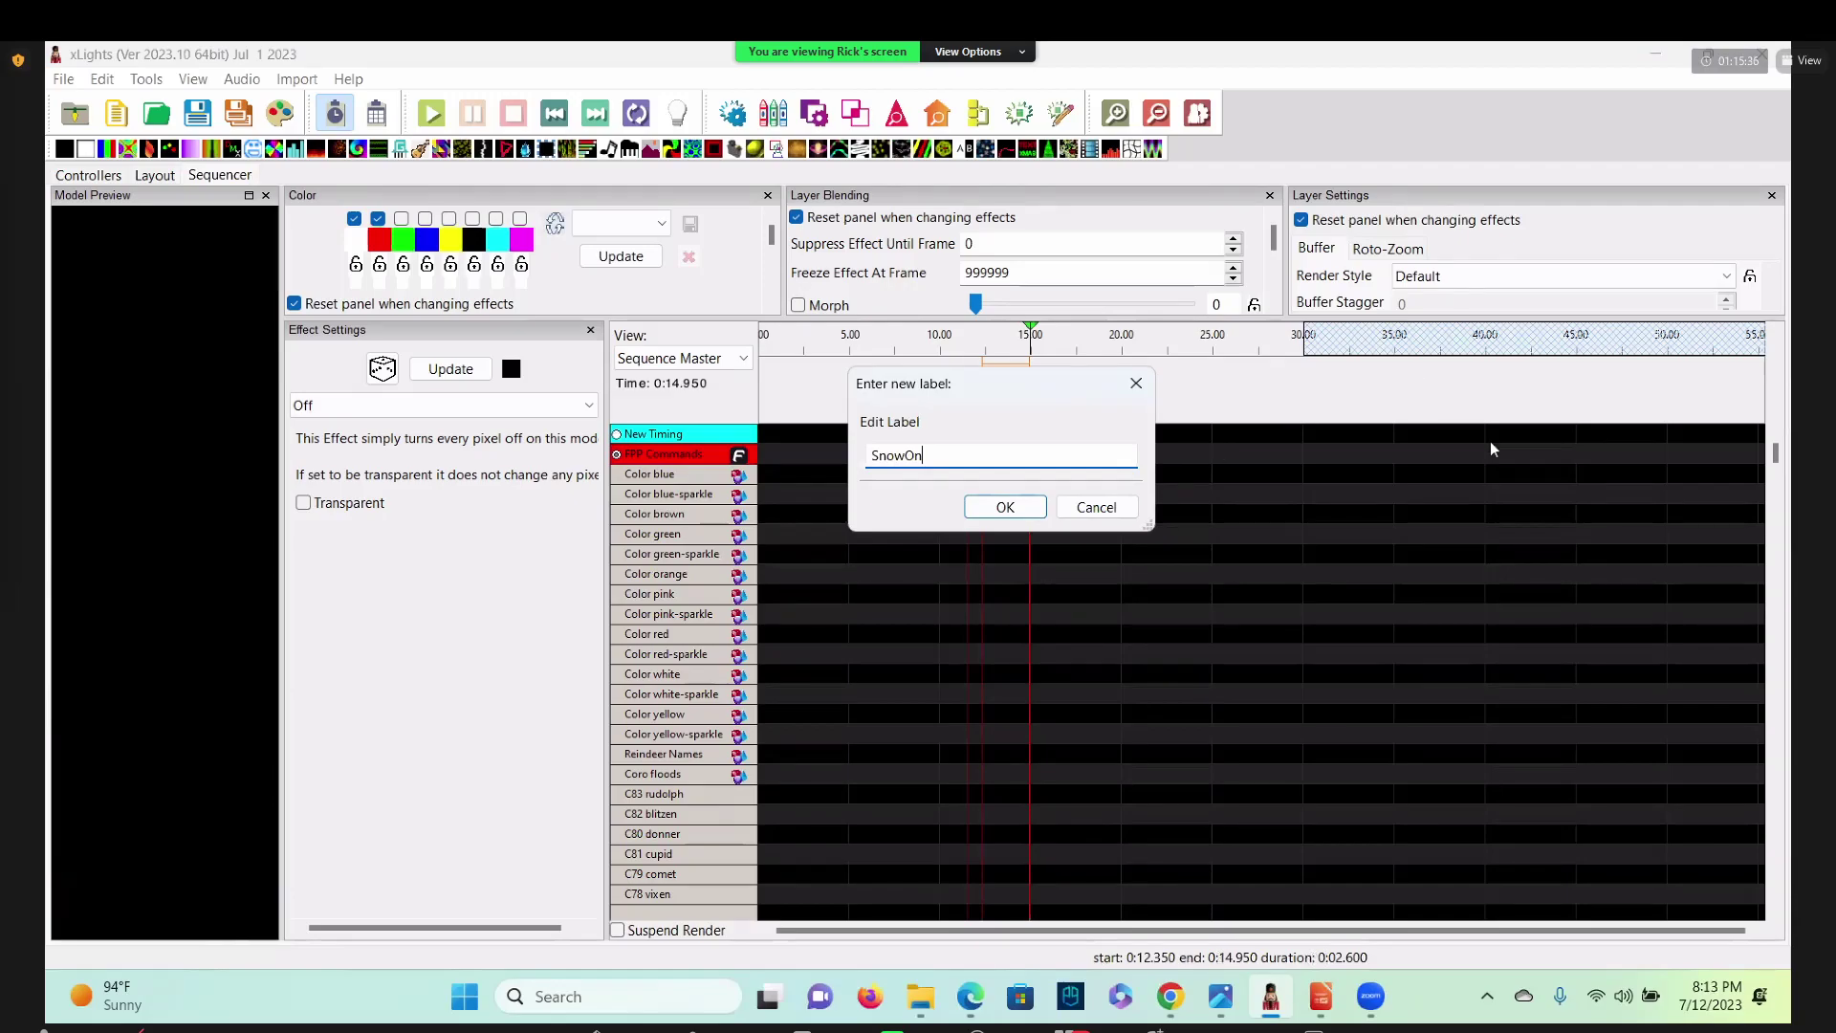
pyautogui.click(1004, 506)
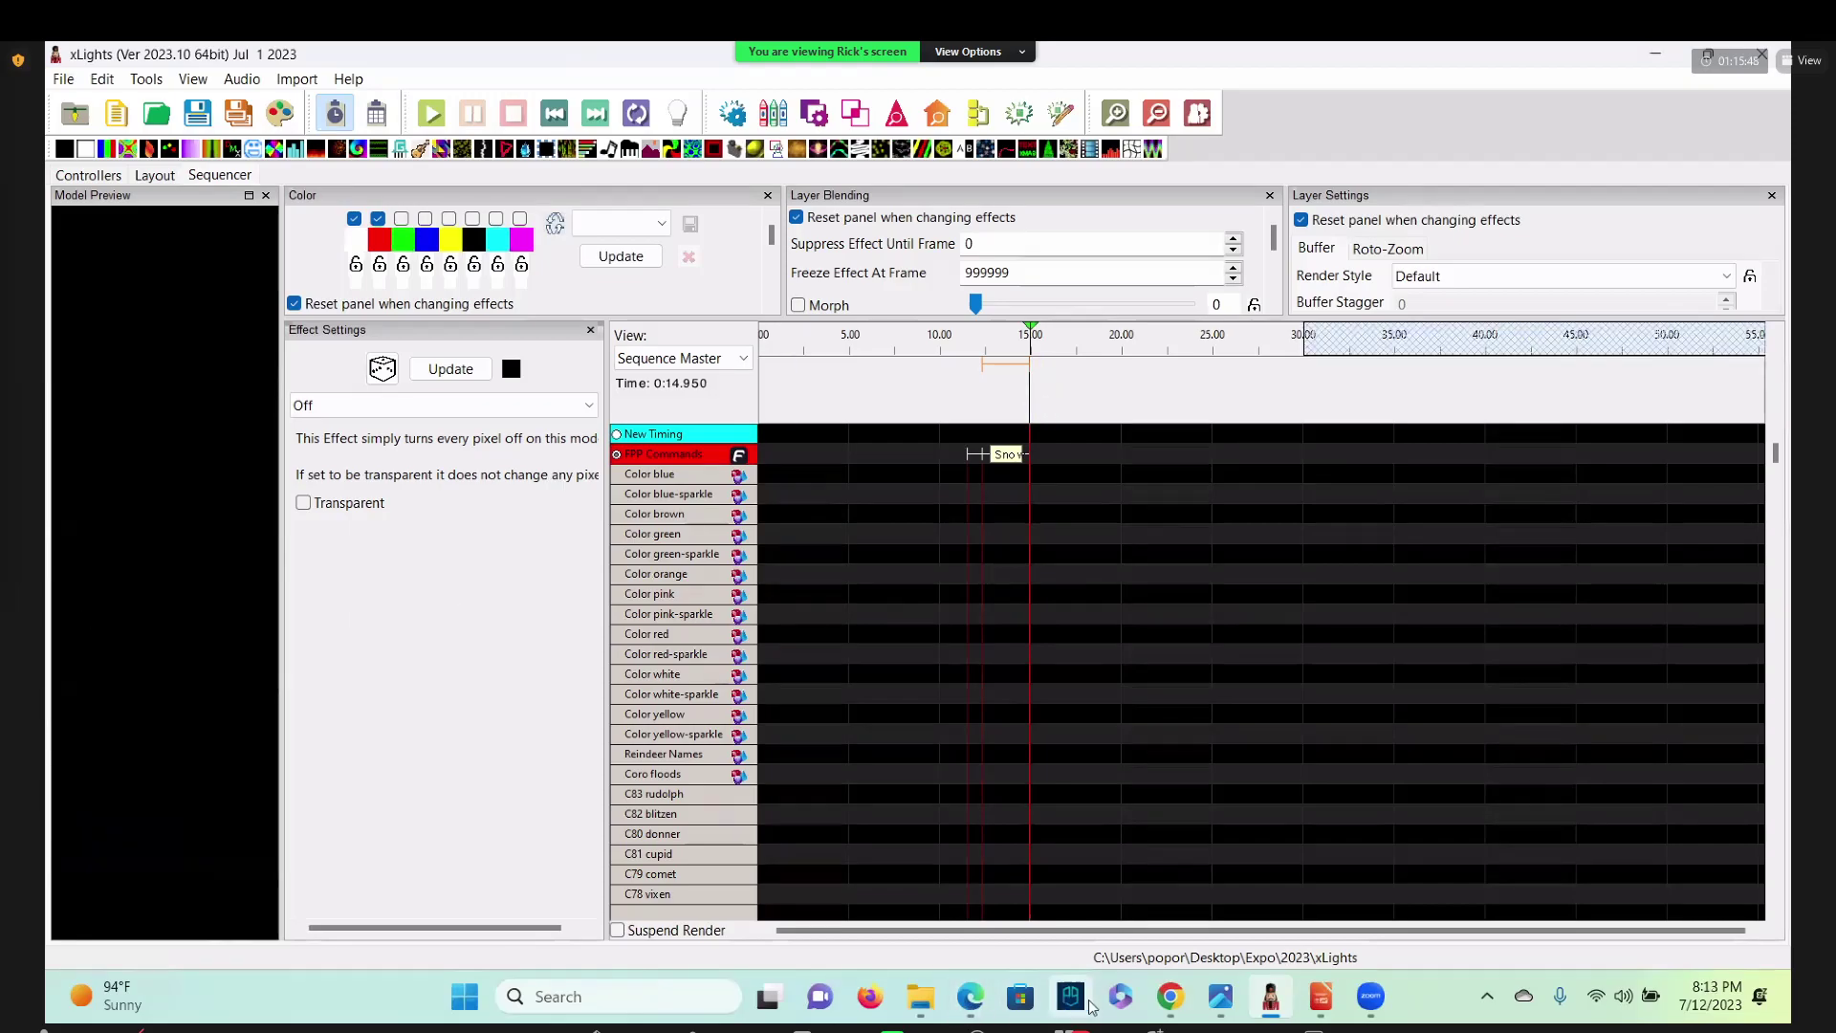
# Switch to the K8PBTest controller in Chrome, open its FPP Backup page and examine the existing backups available for restore.
pyautogui.moveTo(1171, 999)
pyautogui.click(1300, 870)
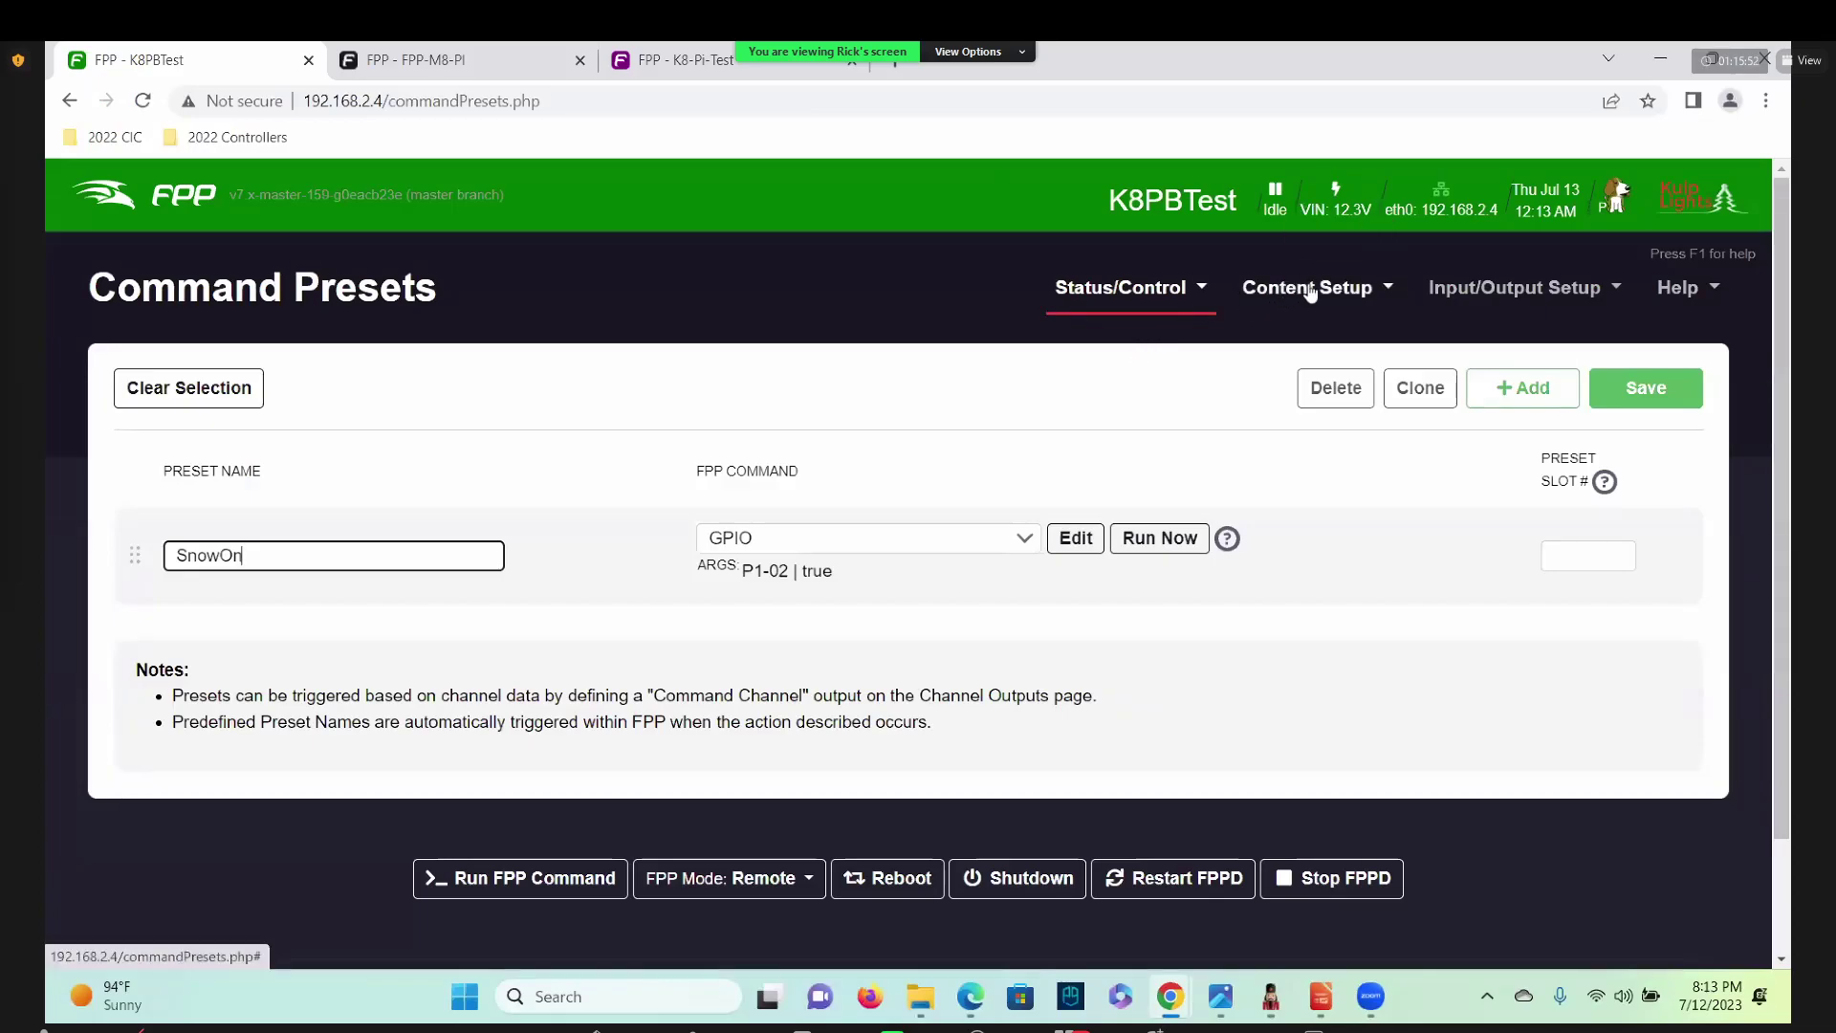
pyautogui.click(1193, 289)
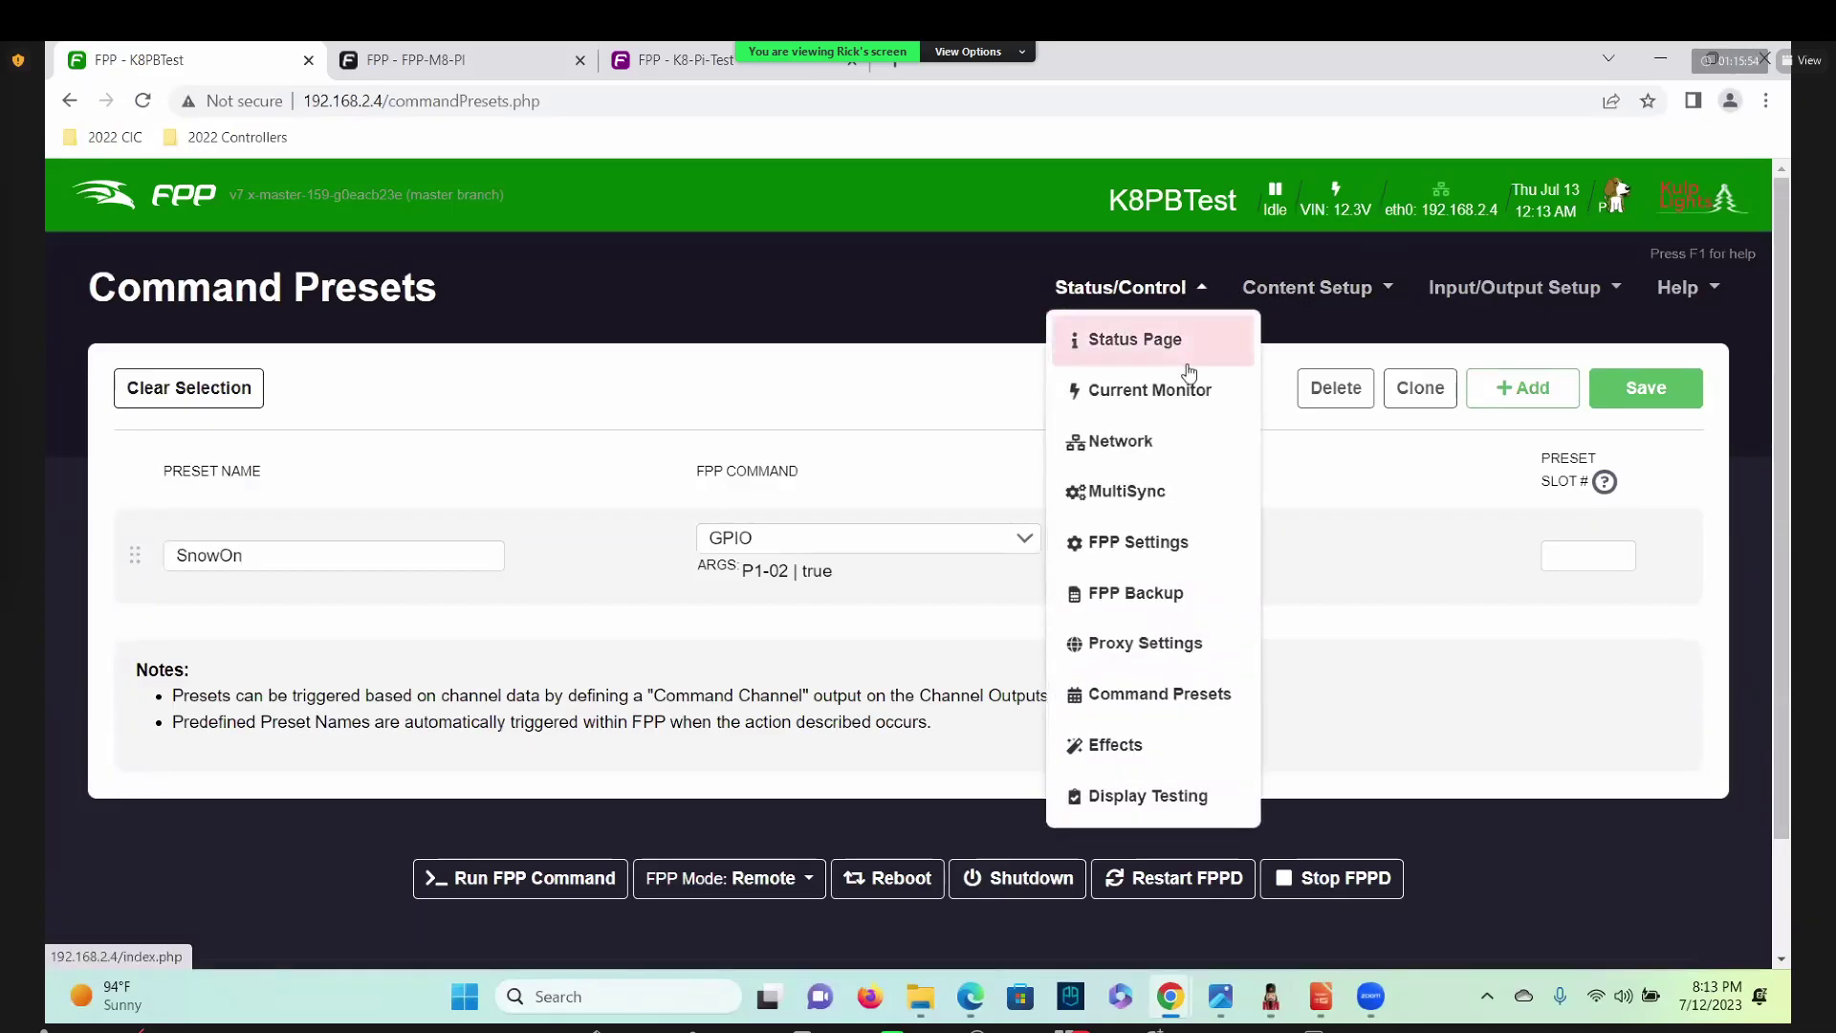
pyautogui.click(1186, 593)
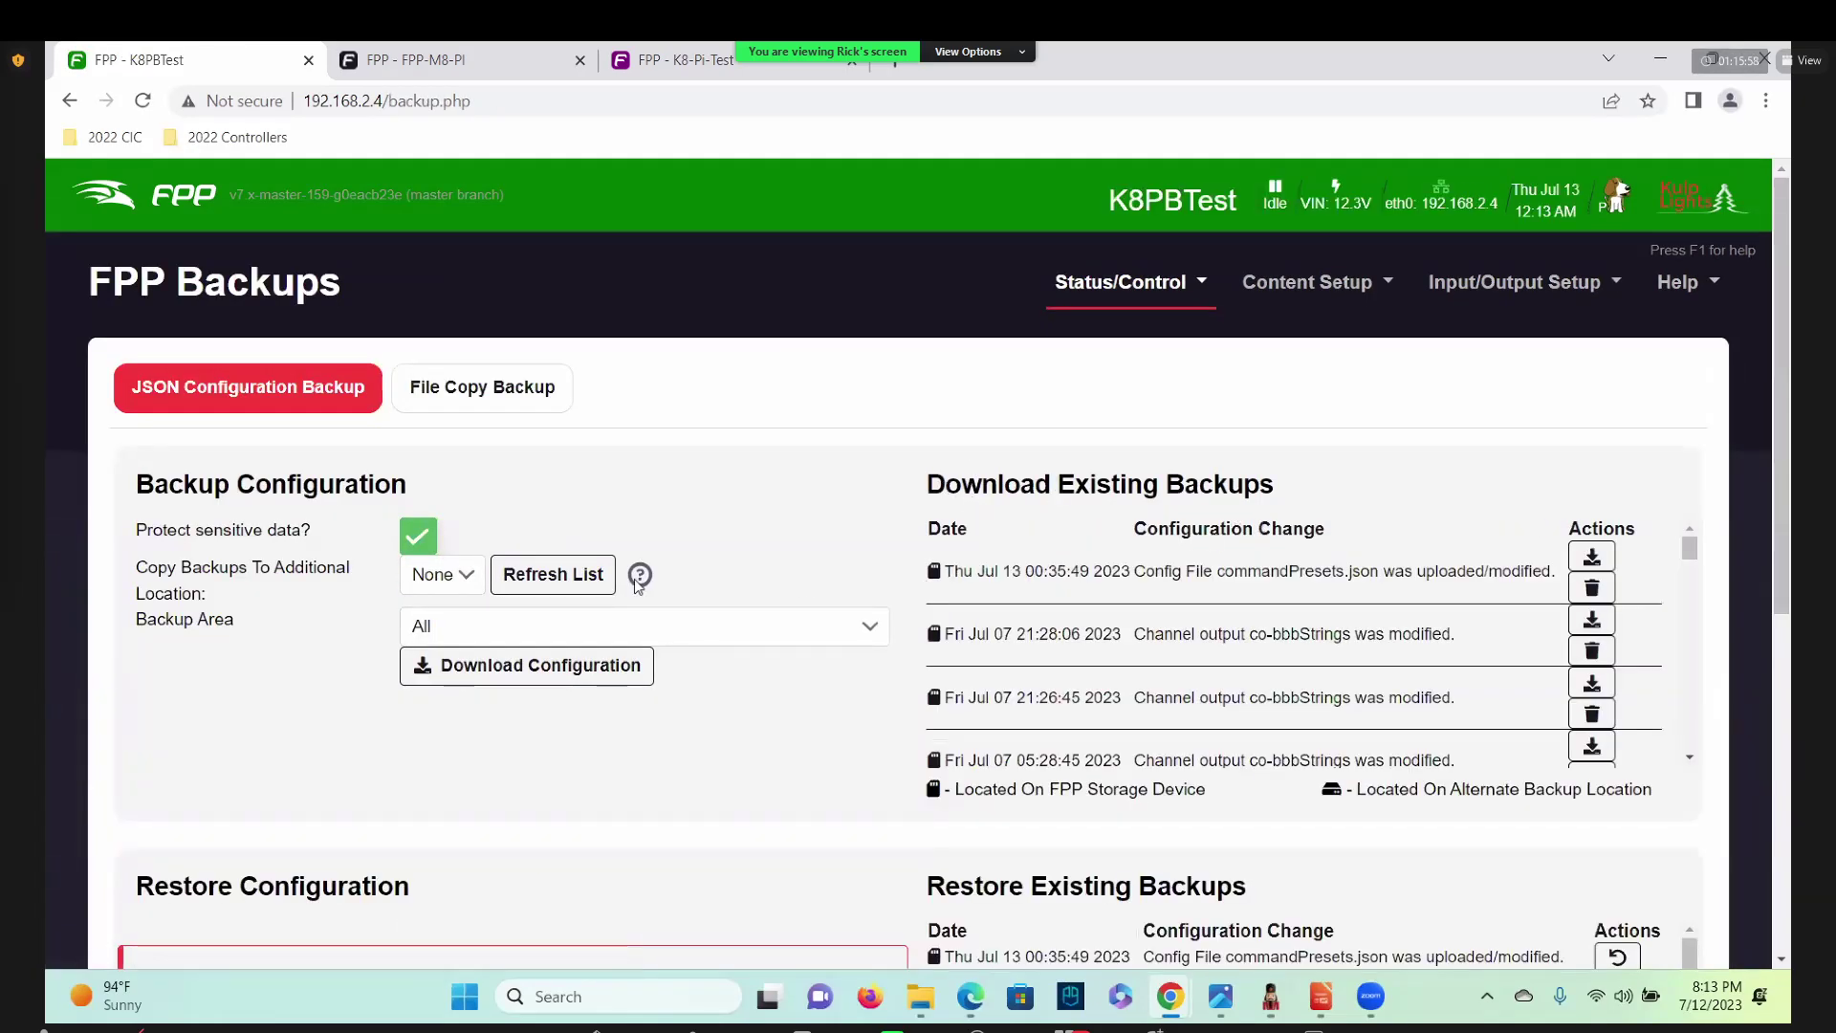
pyautogui.scroll(-4, 638, 583)
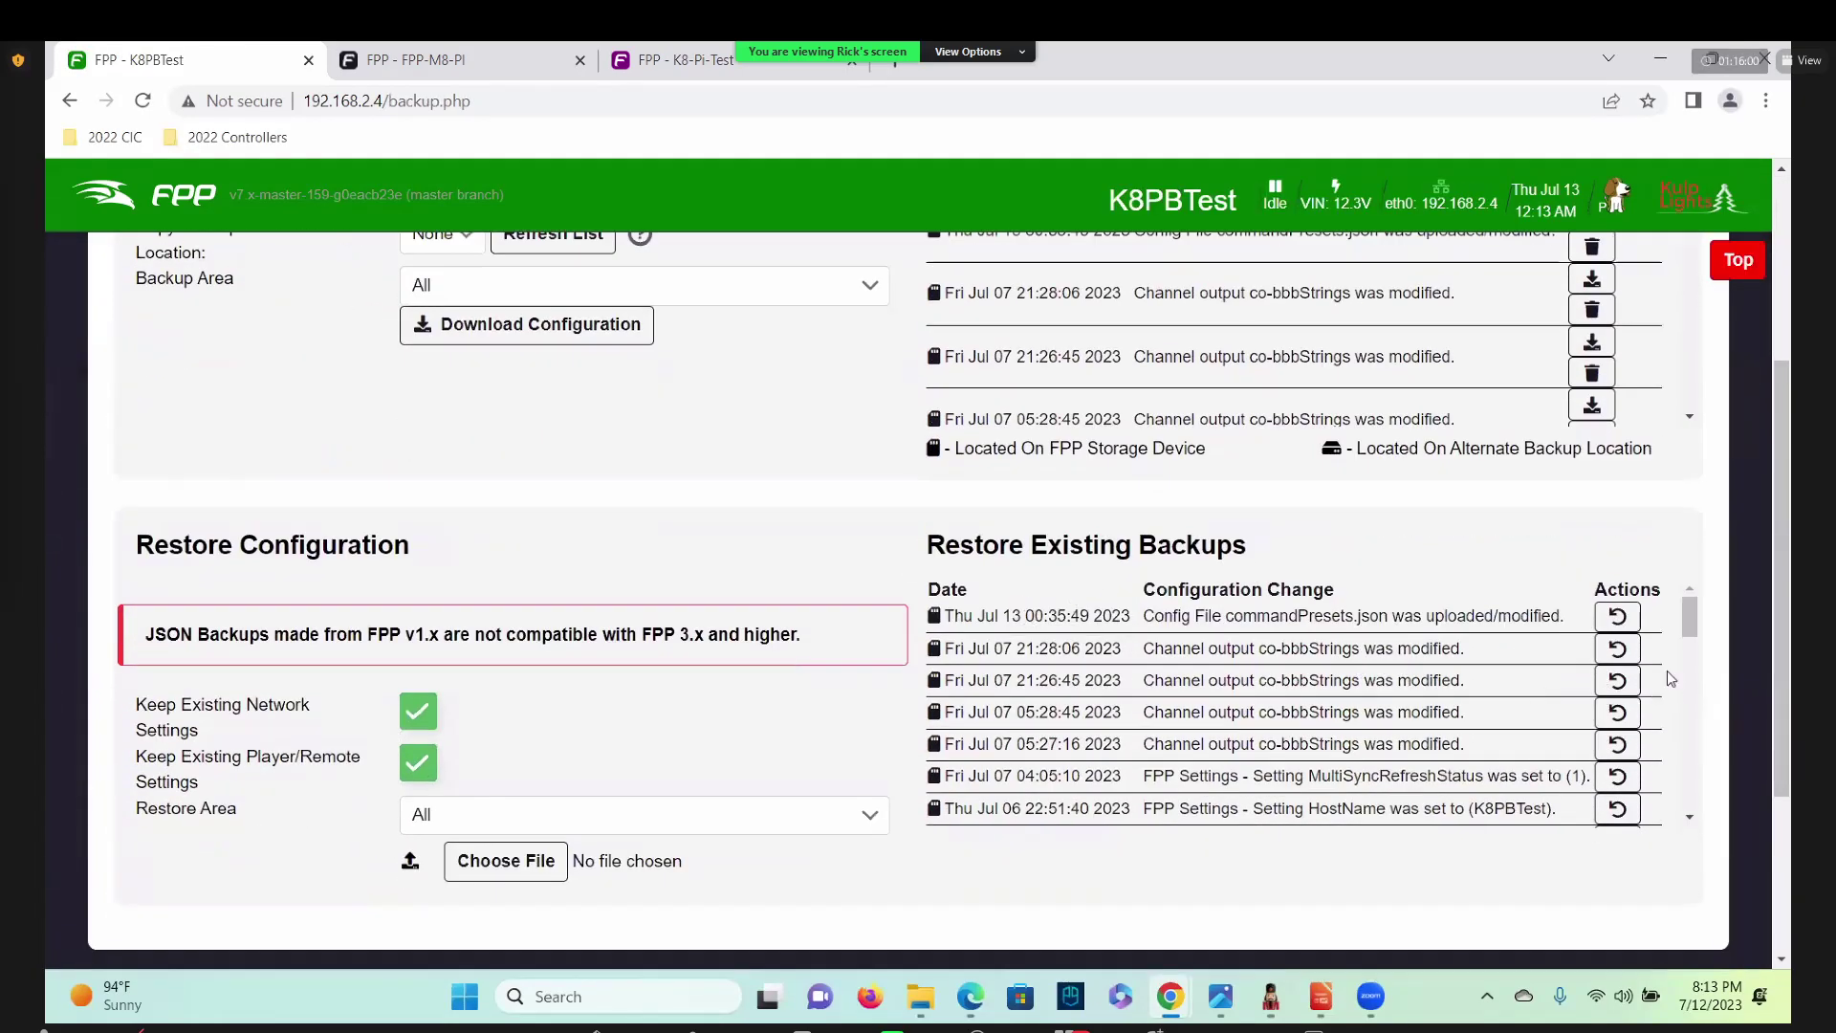
pyautogui.moveTo(1688, 619); pyautogui.dragTo(1673, 821)
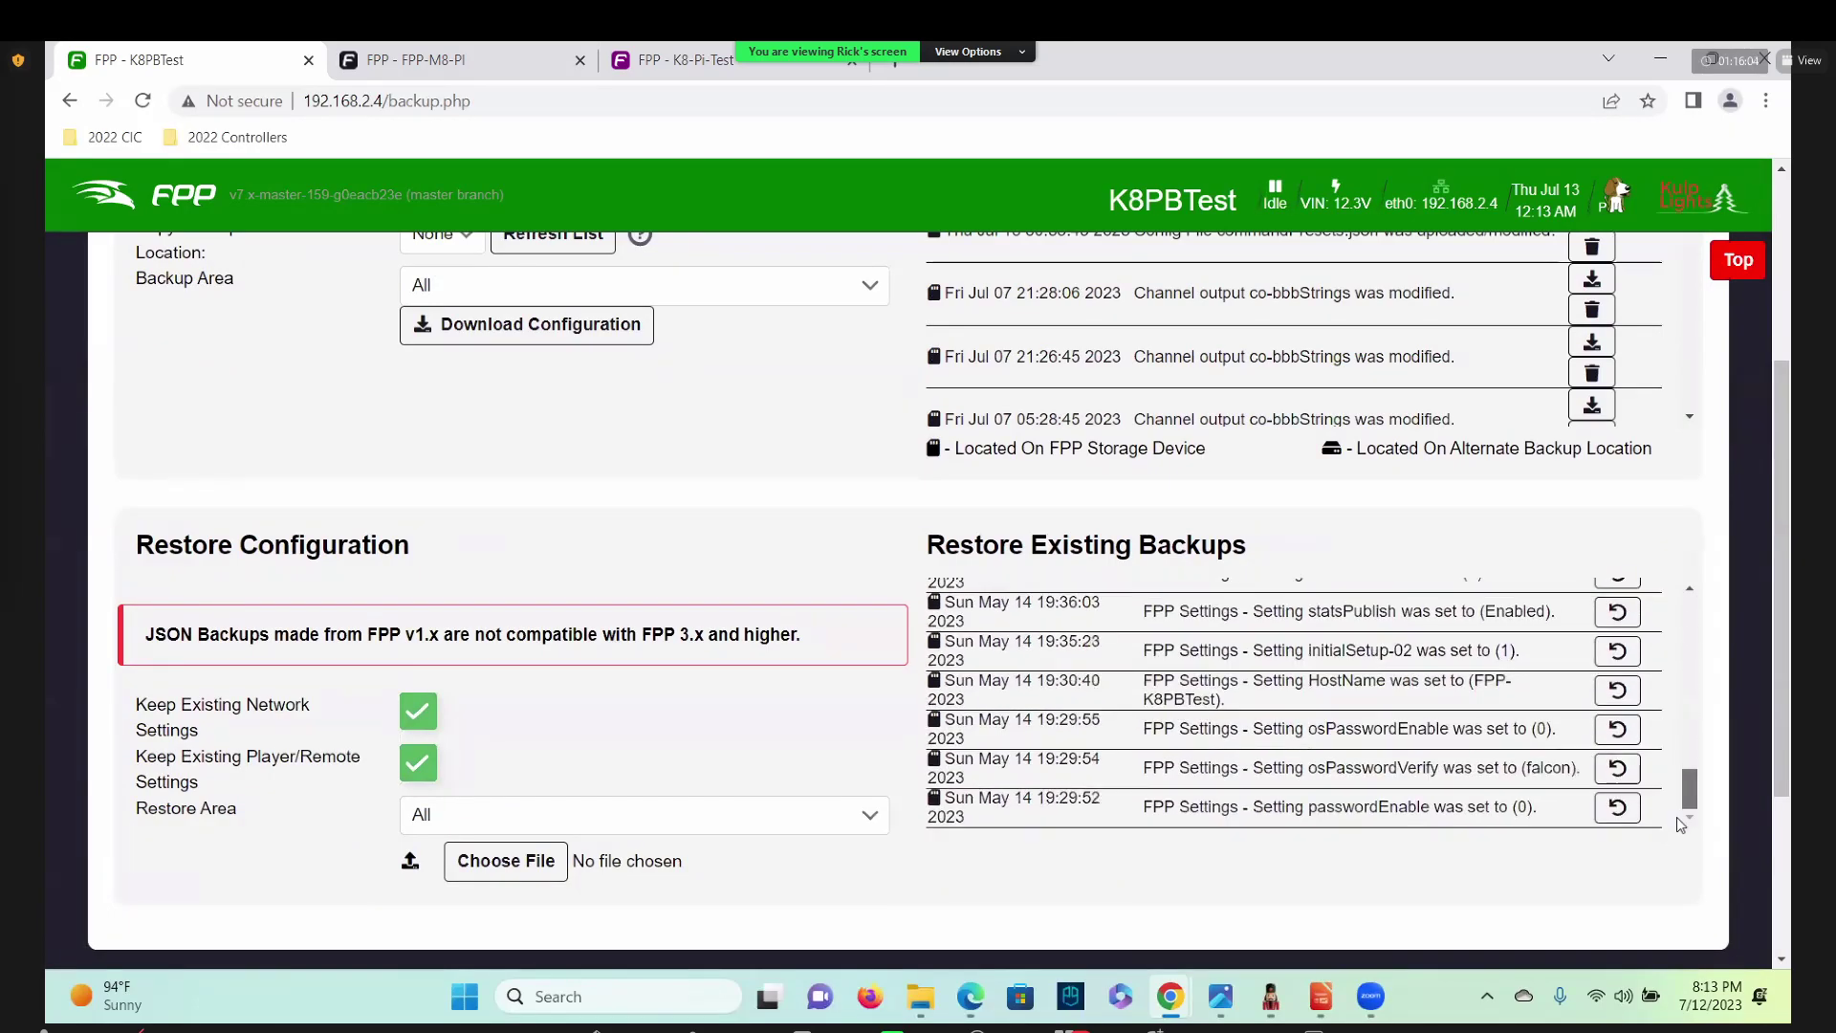
pyautogui.scroll(3, 1385, 639)
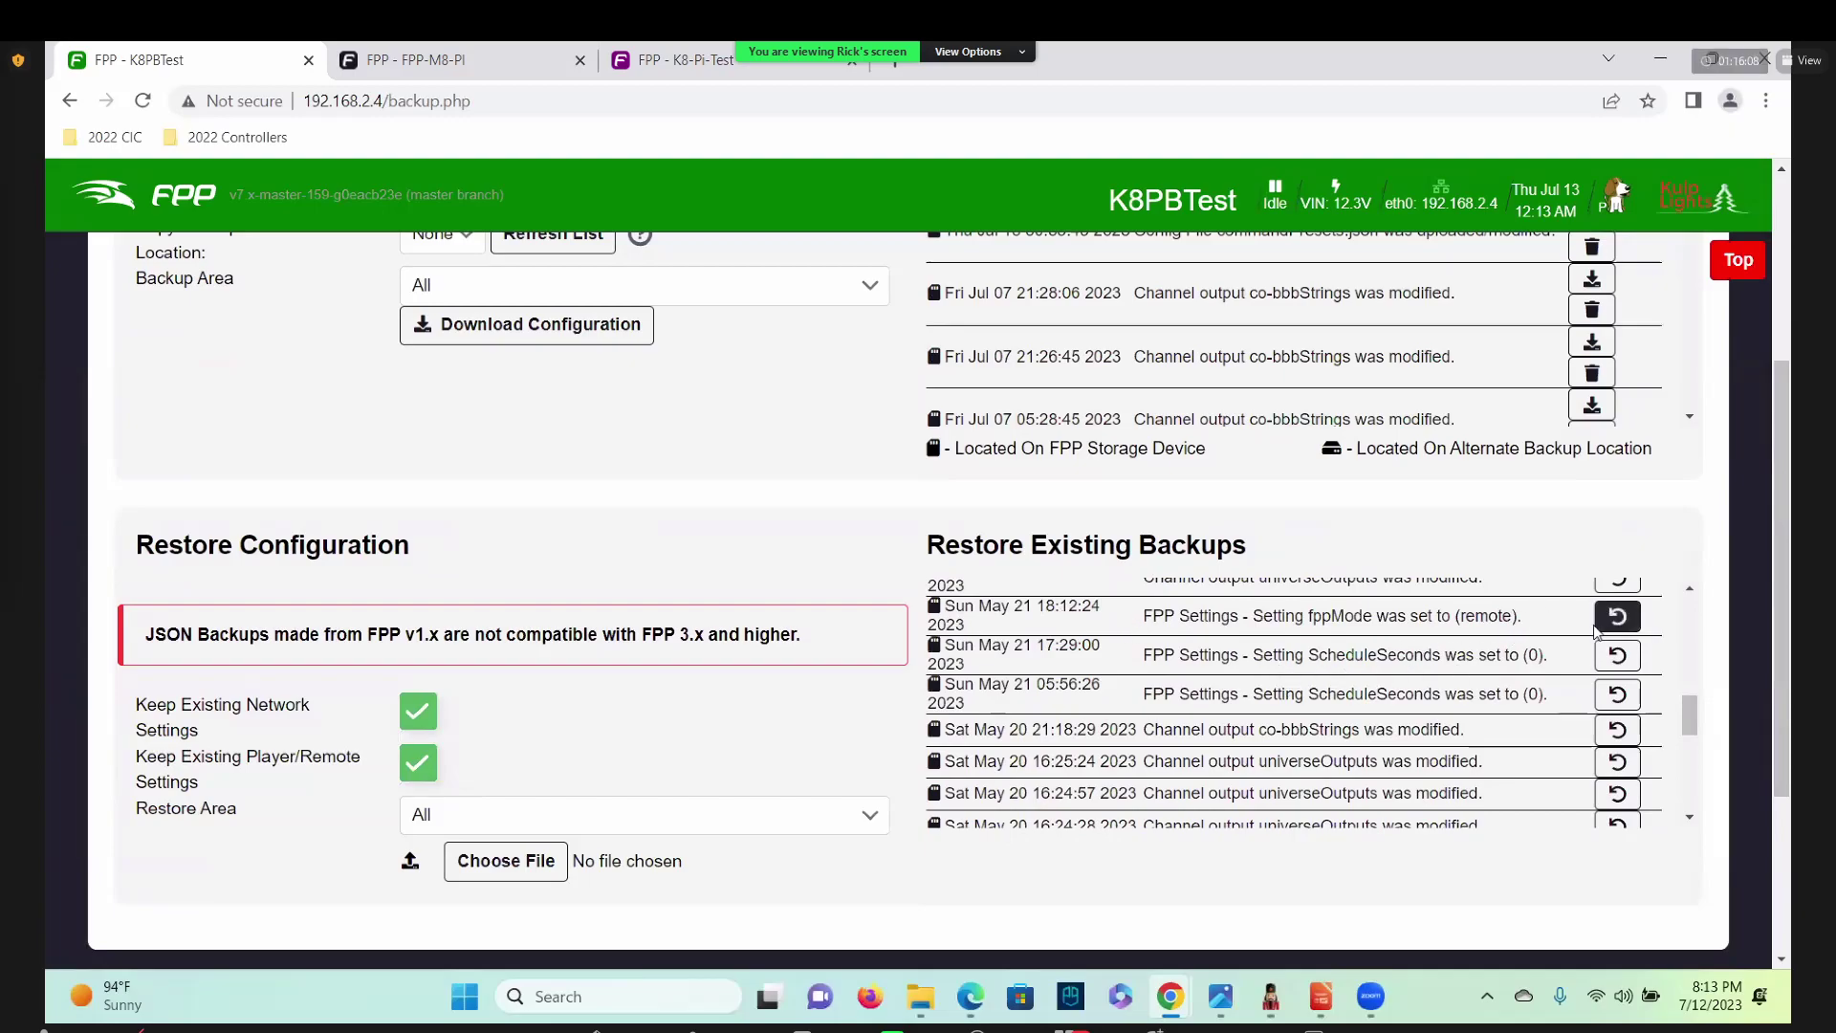
pyautogui.scroll(-2, 1175, 768)
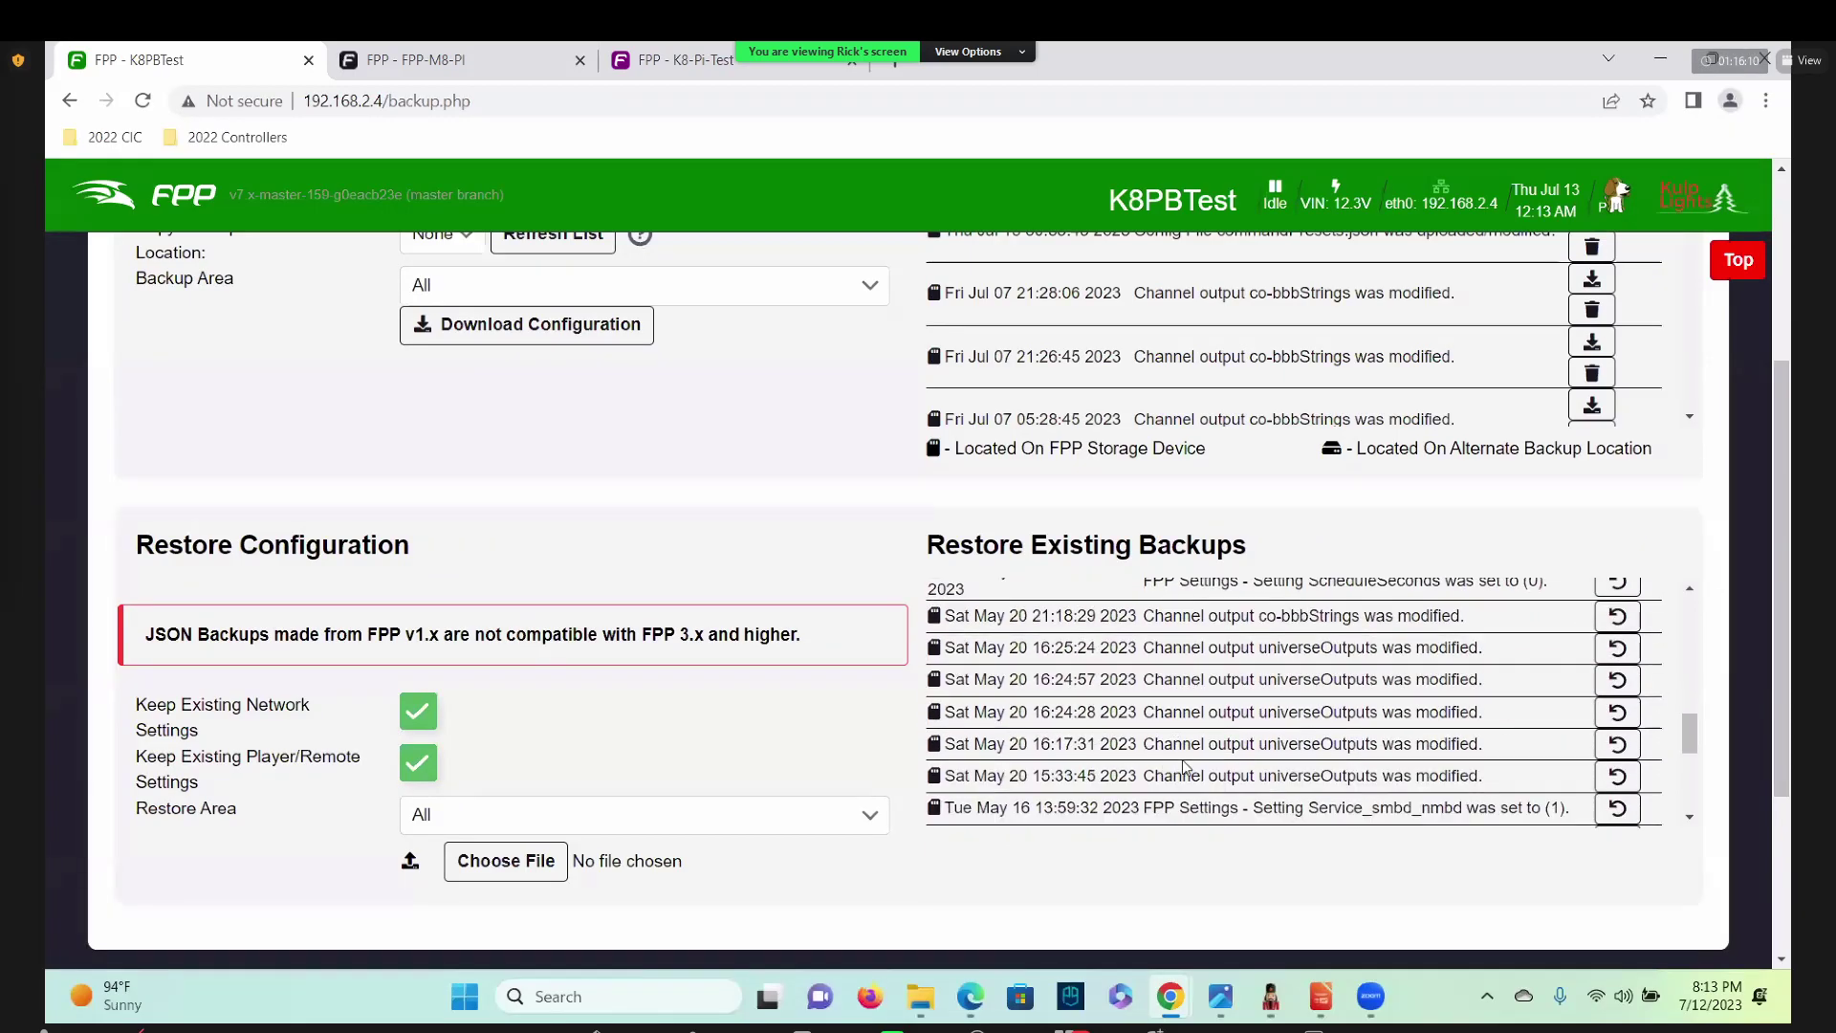
pyautogui.scroll(5, 1180, 769)
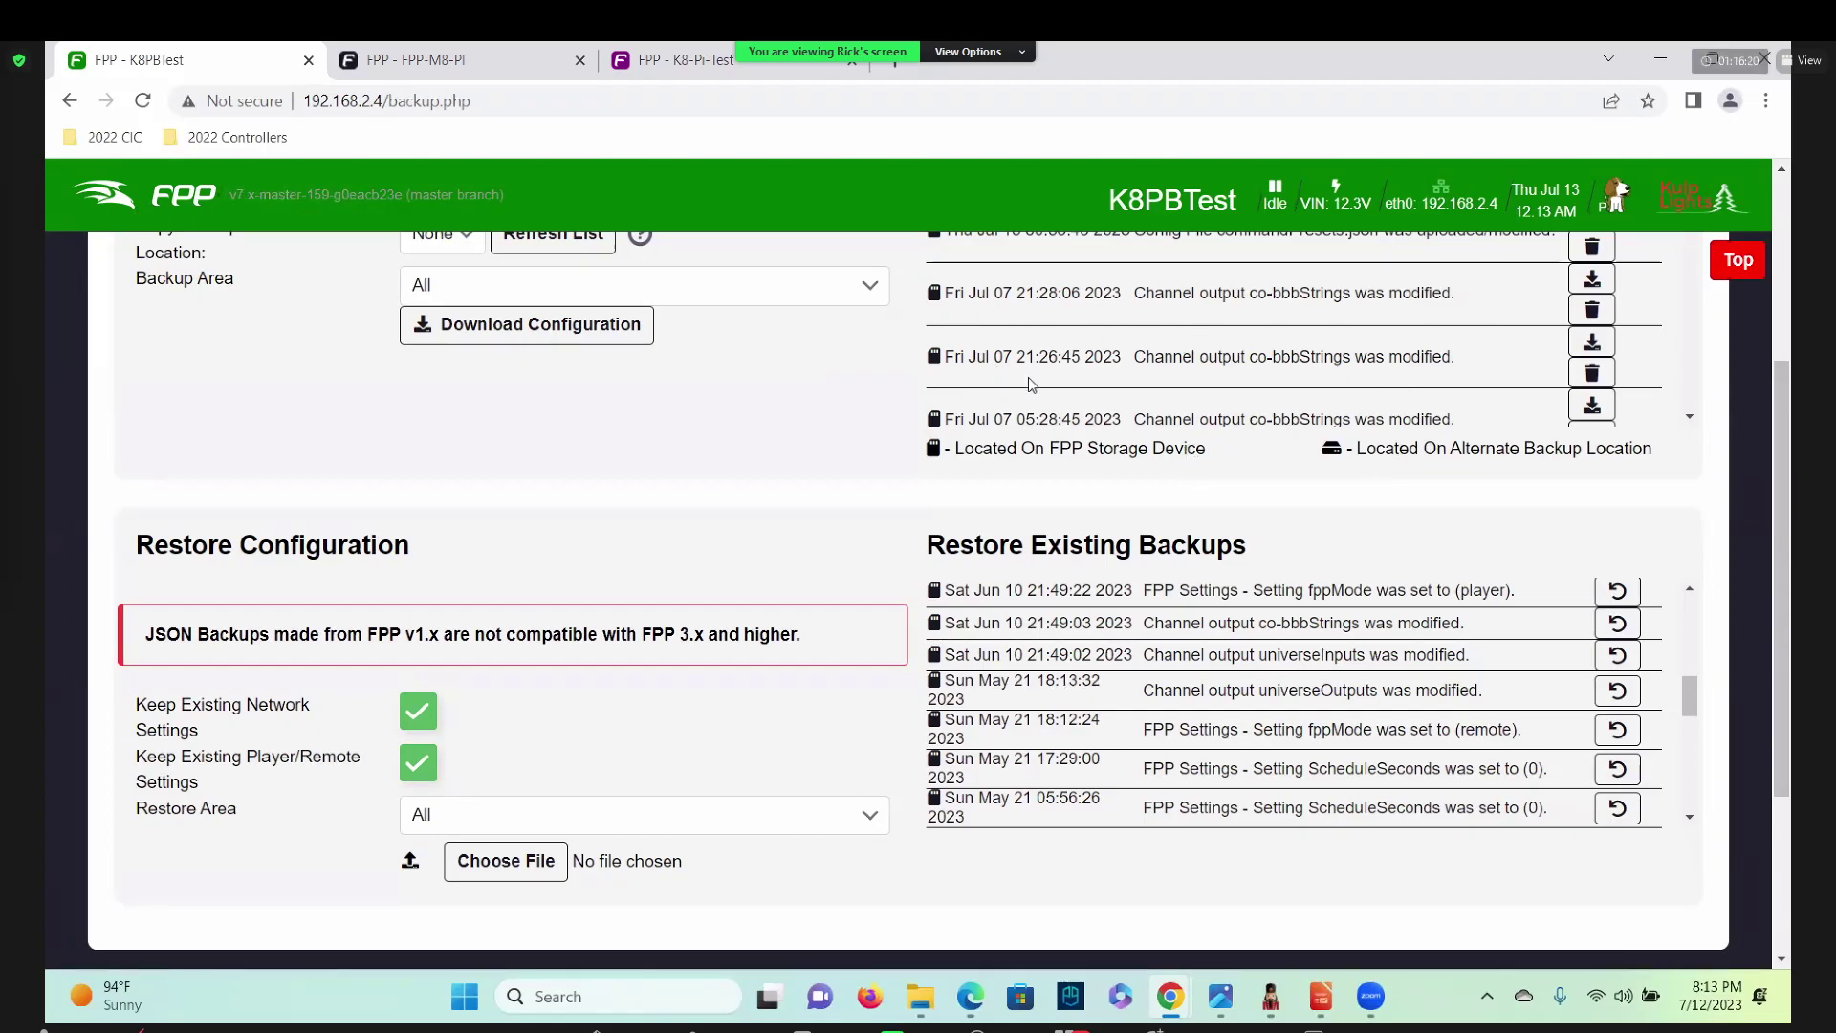
pyautogui.scroll(4, 1084, 313)
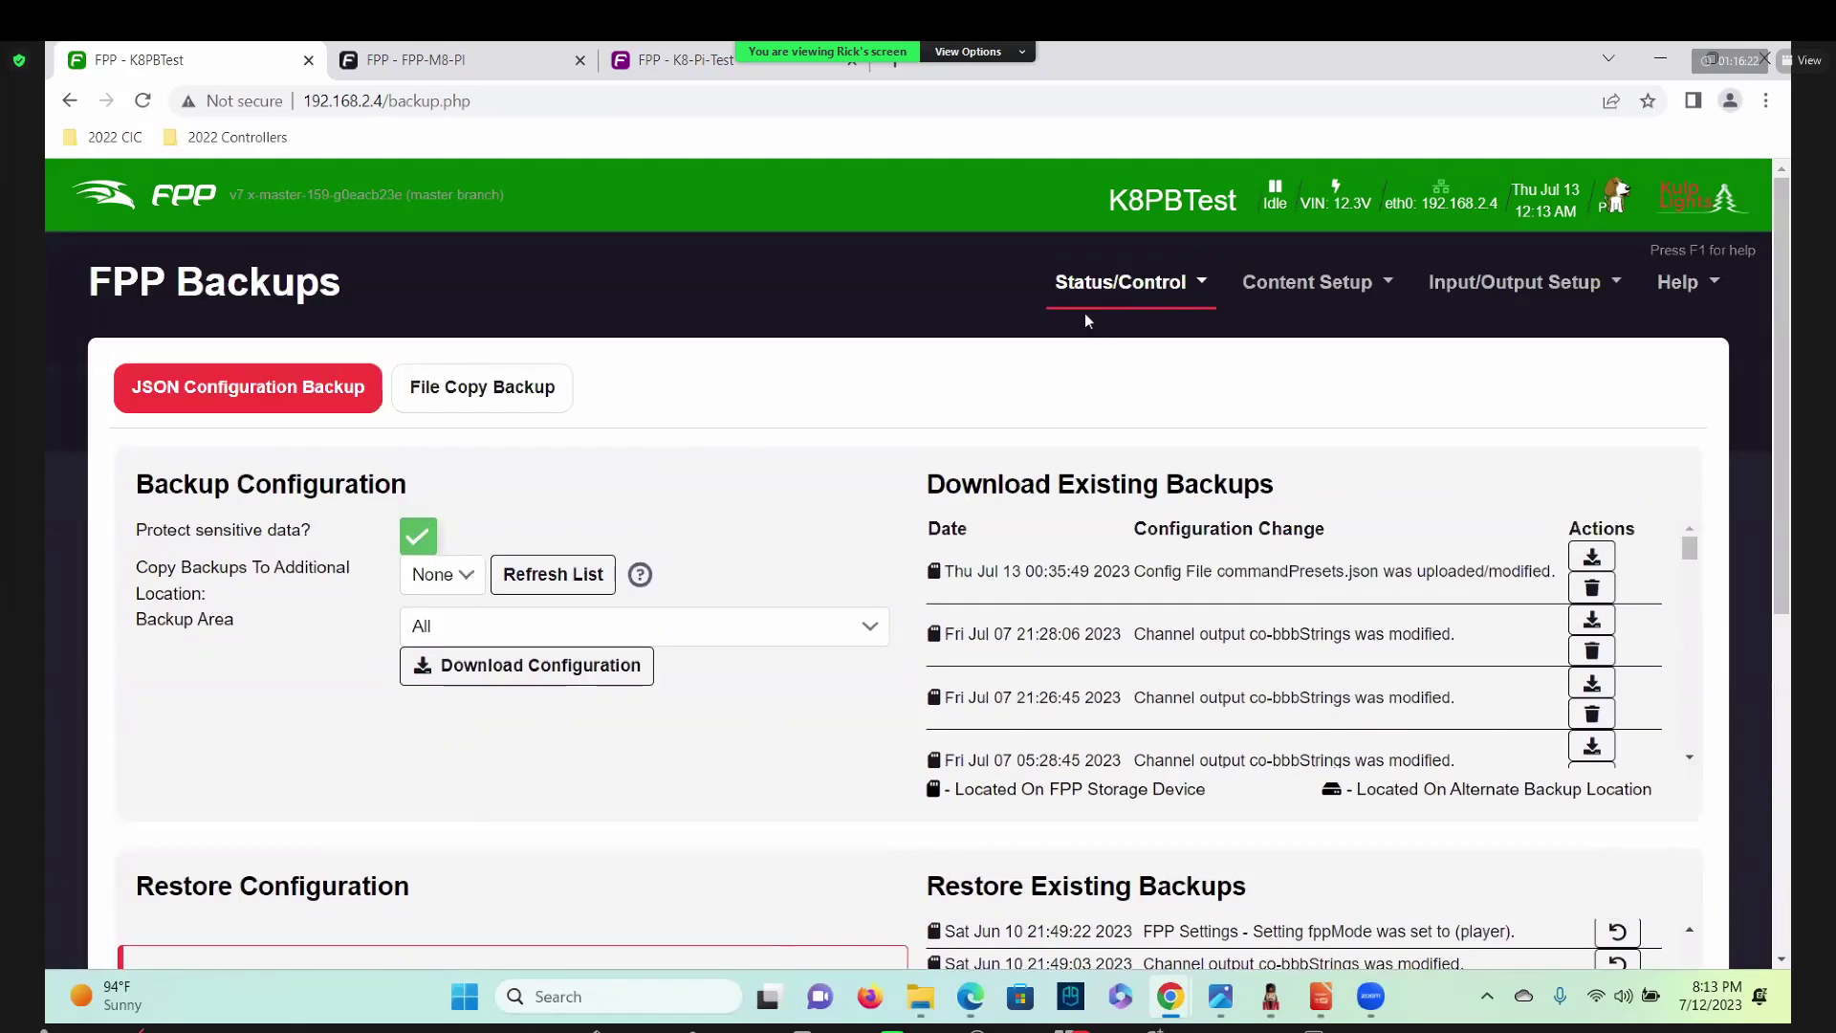
# Open the controller's Network page, add a new interface named wlan0 and decline the browser's offer to save a password.
pyautogui.click(1087, 284)
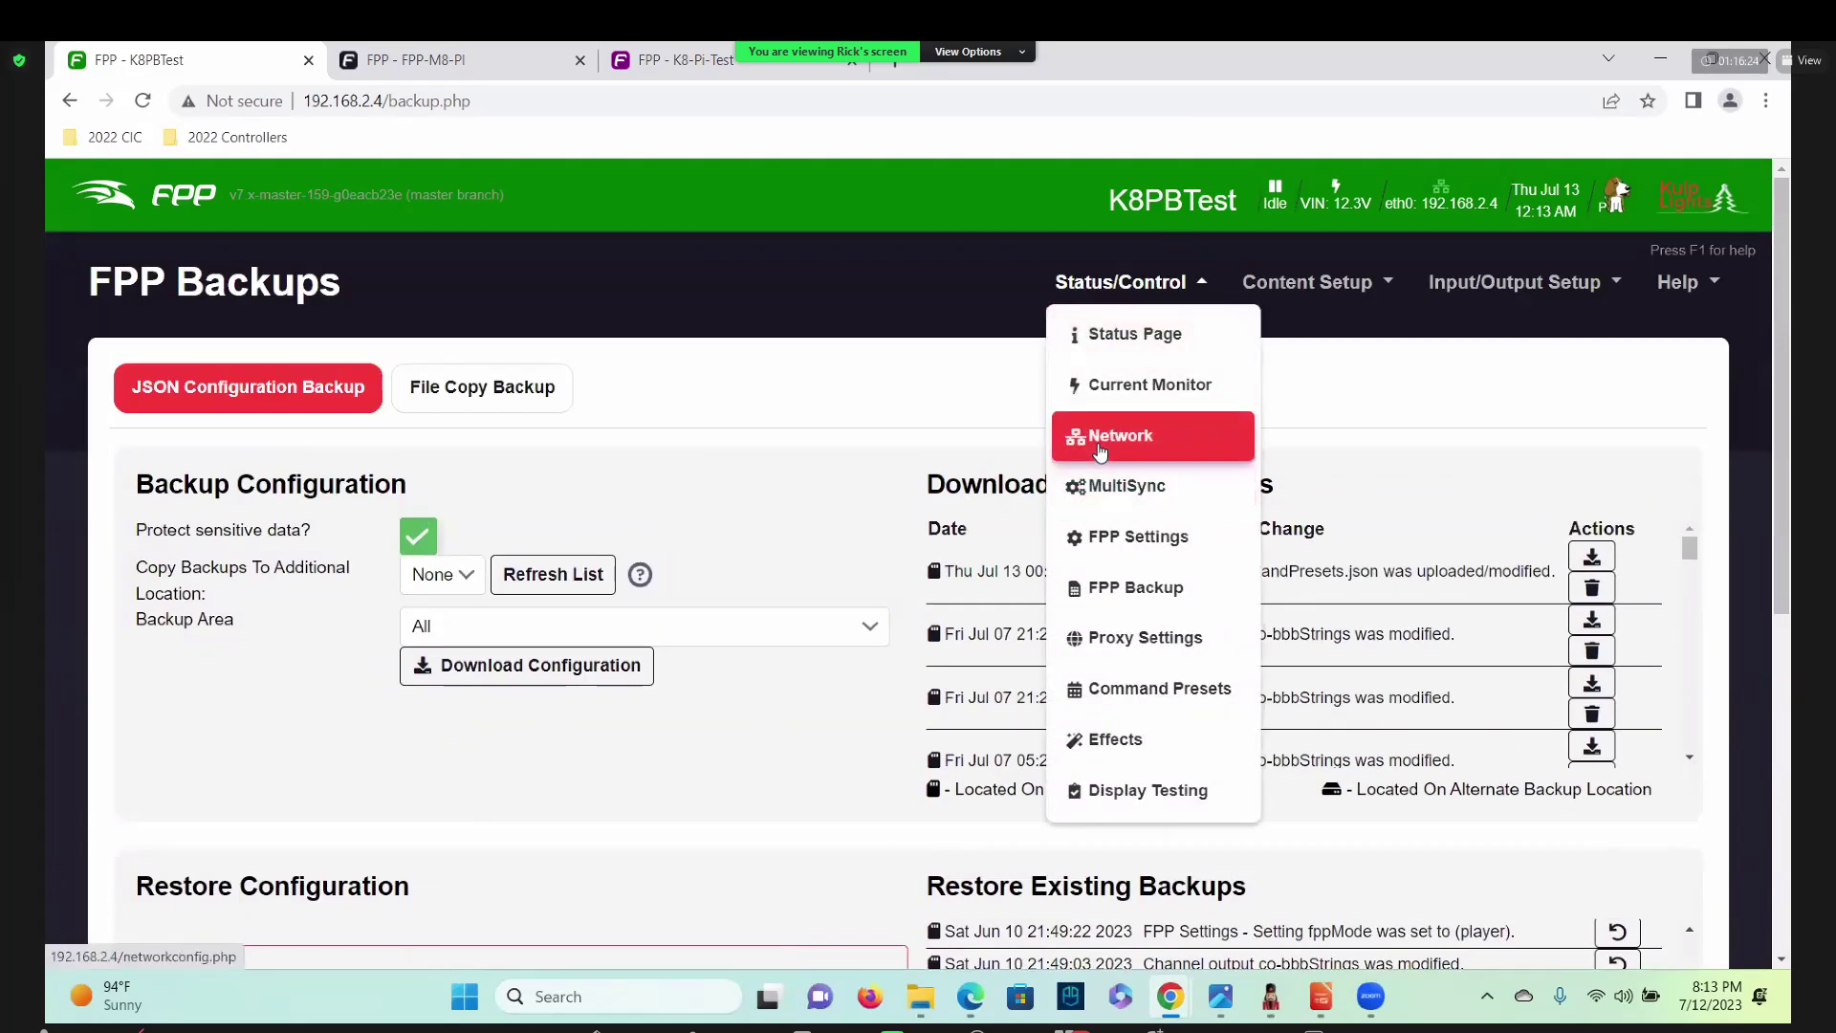
pyautogui.click(1119, 430)
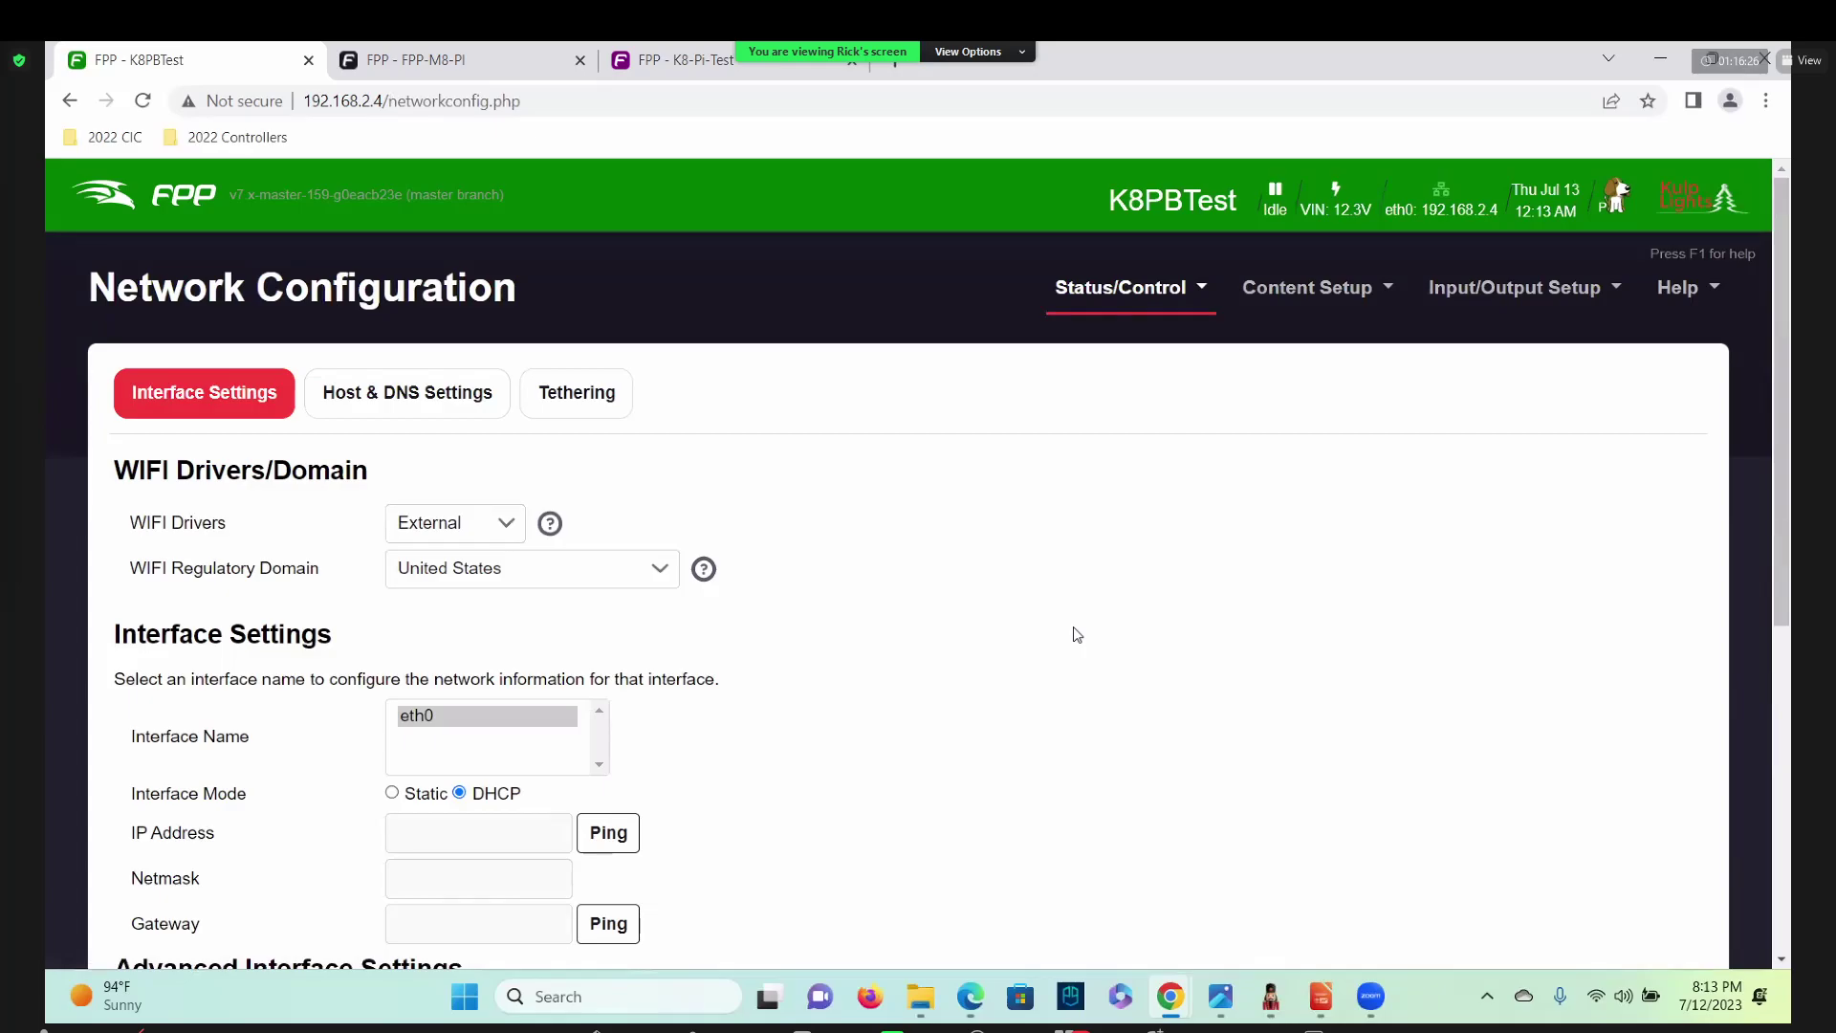
pyautogui.scroll(-2, 1073, 628)
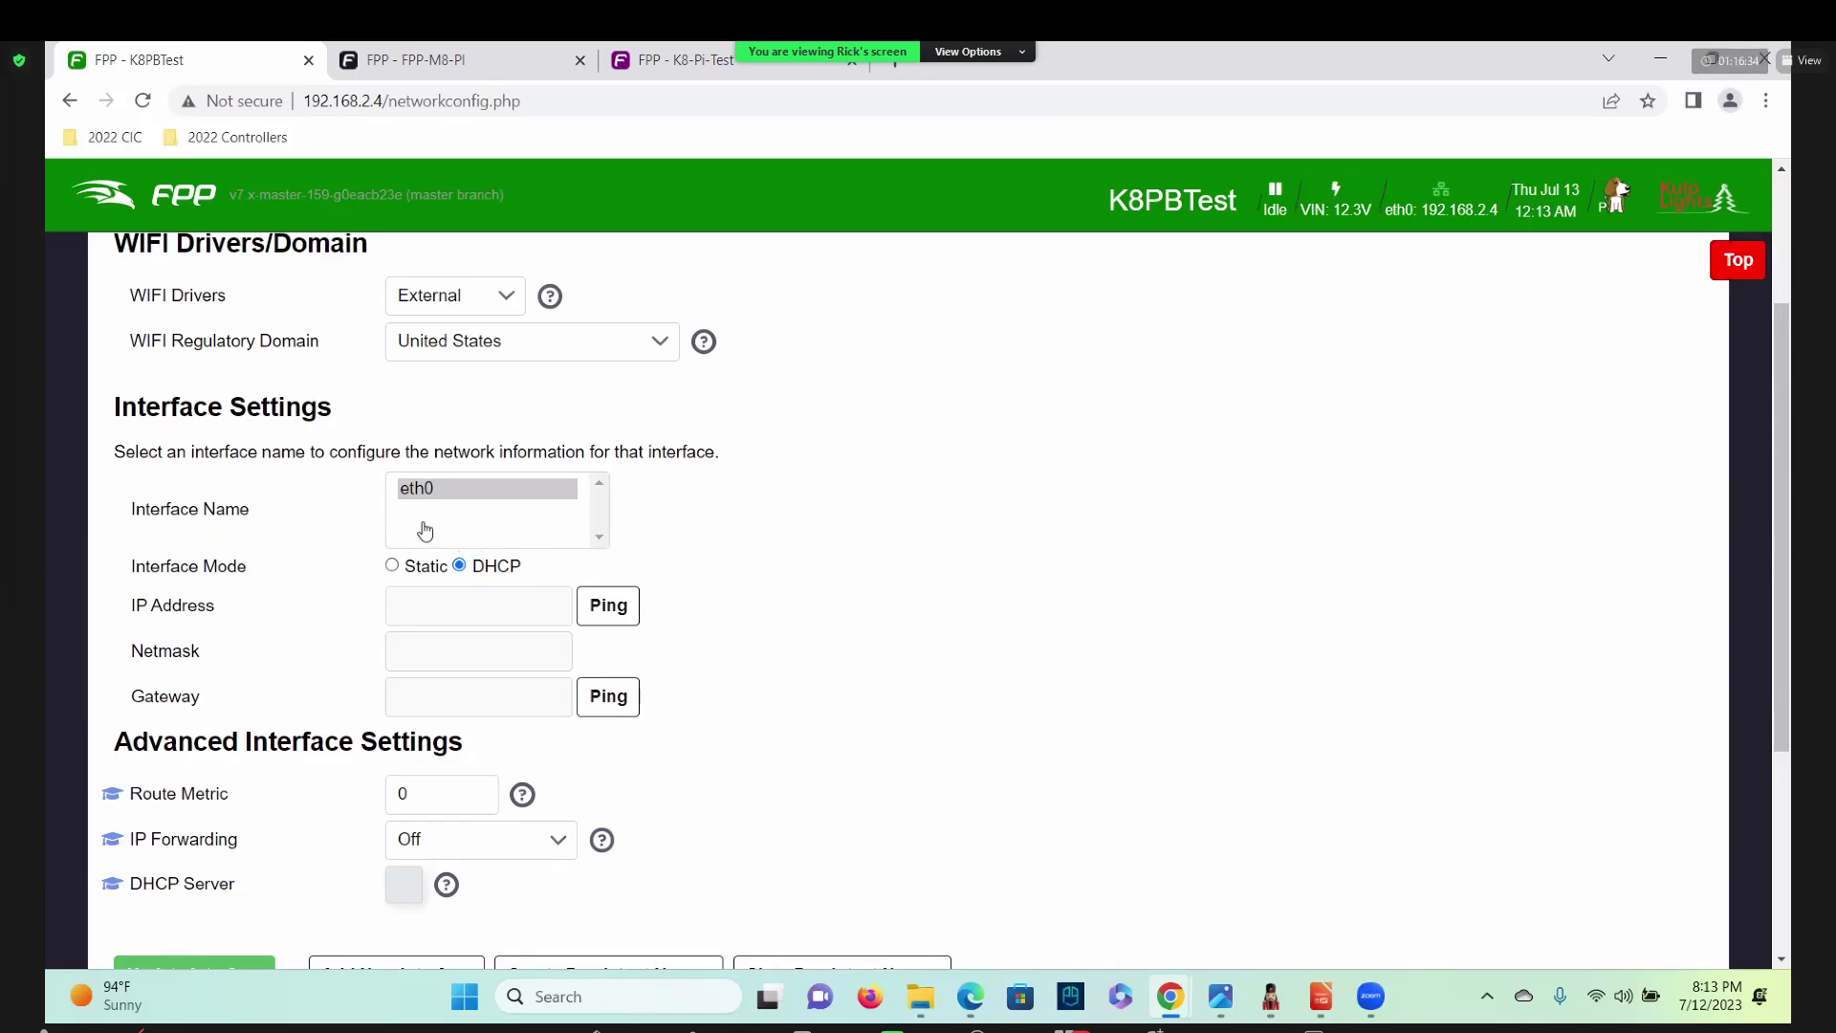
pyautogui.scroll(-3, 762, 469)
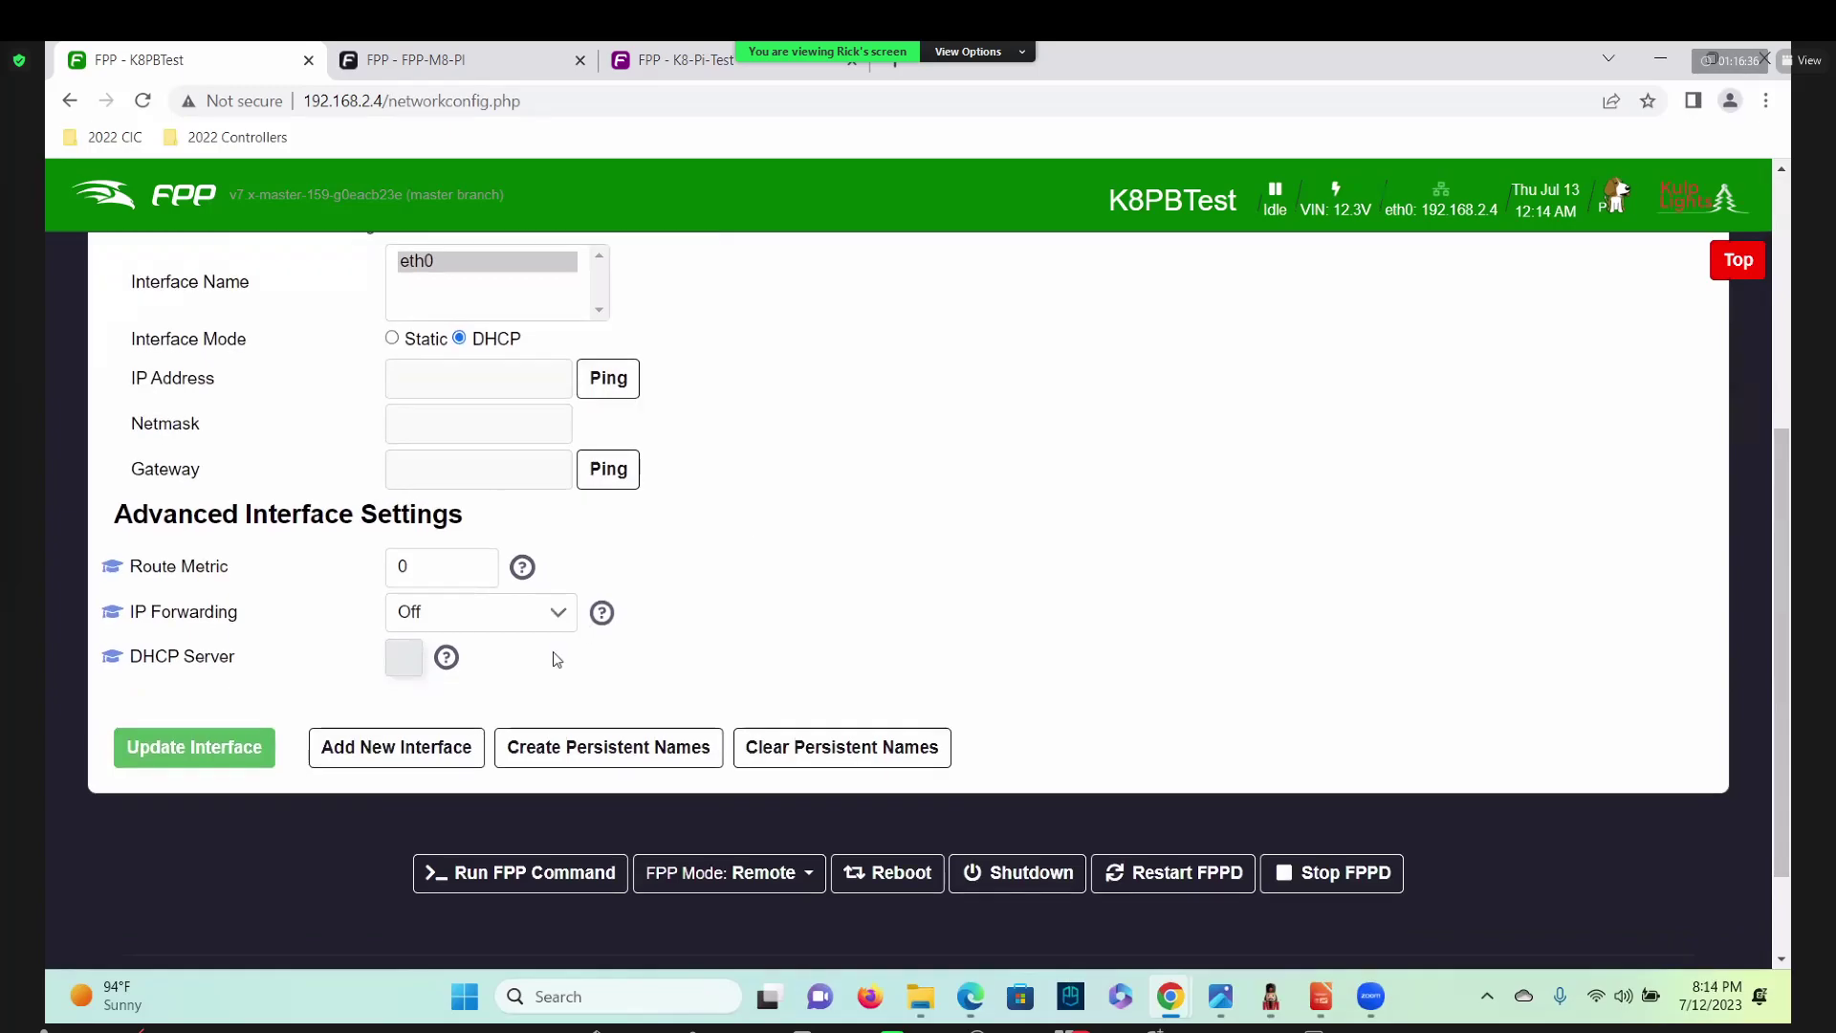
pyautogui.click(396, 747)
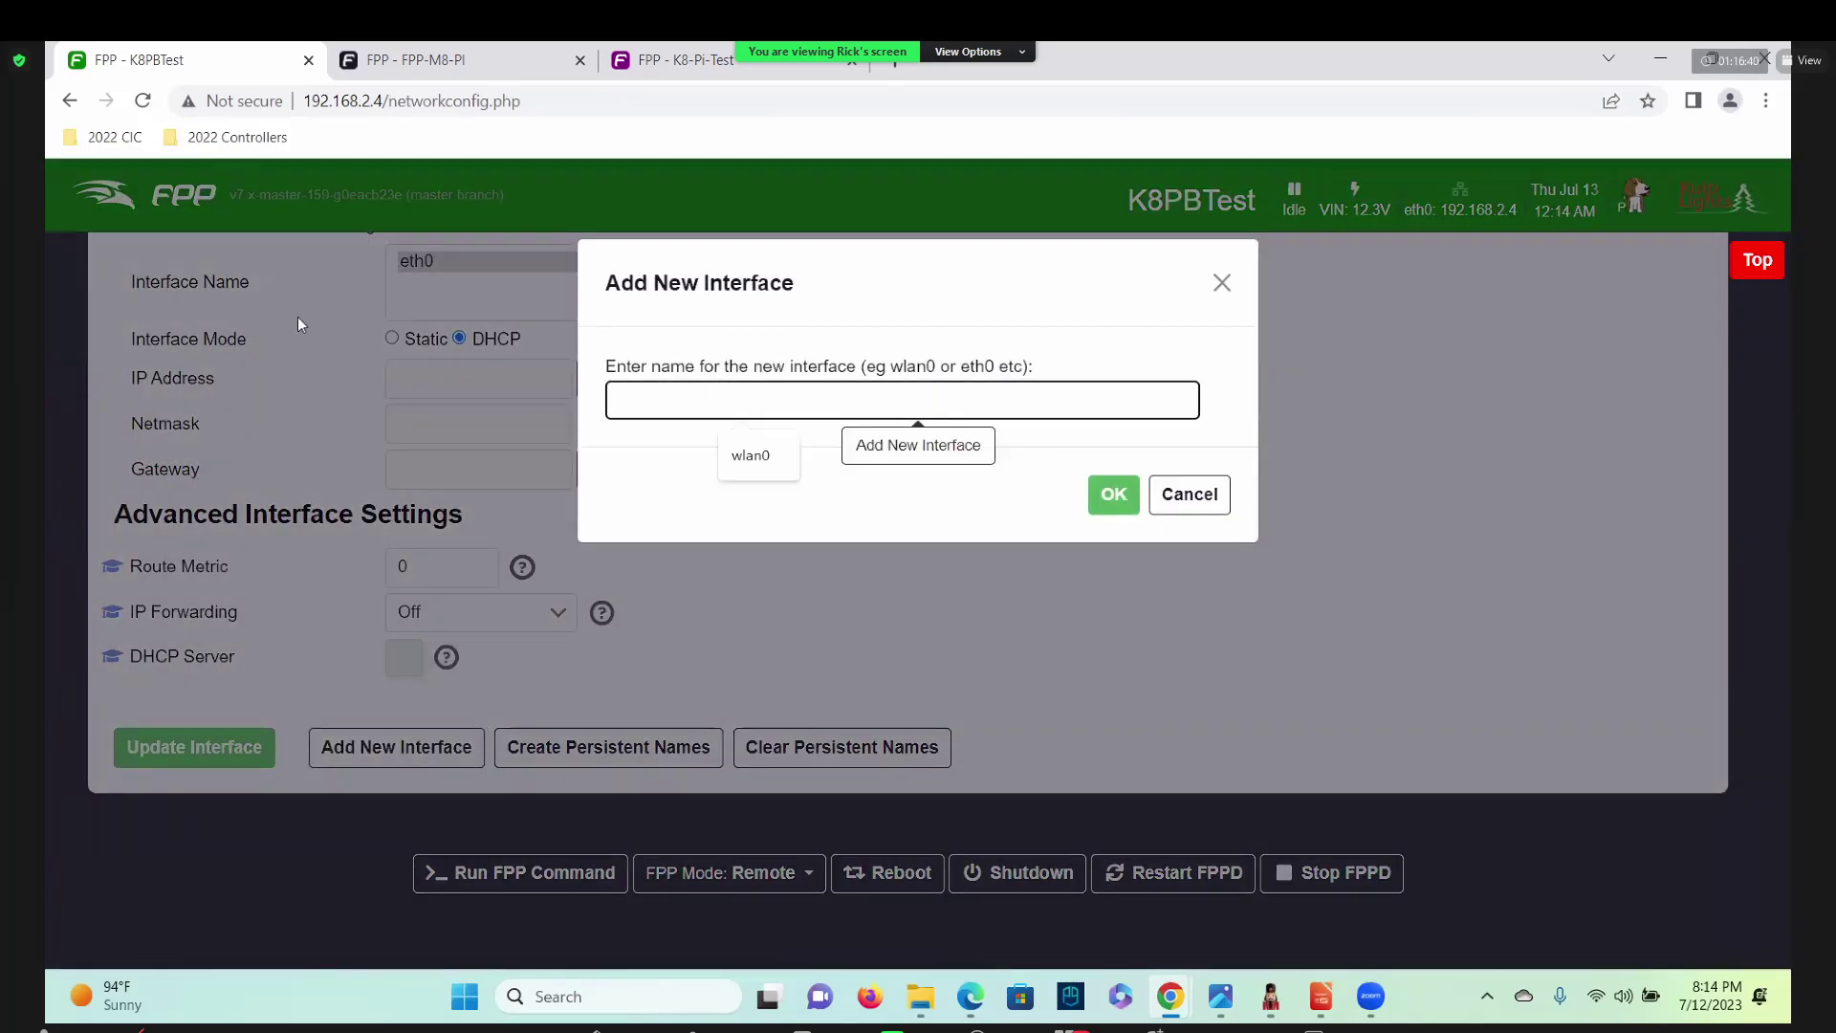
pyautogui.write('wlan0')
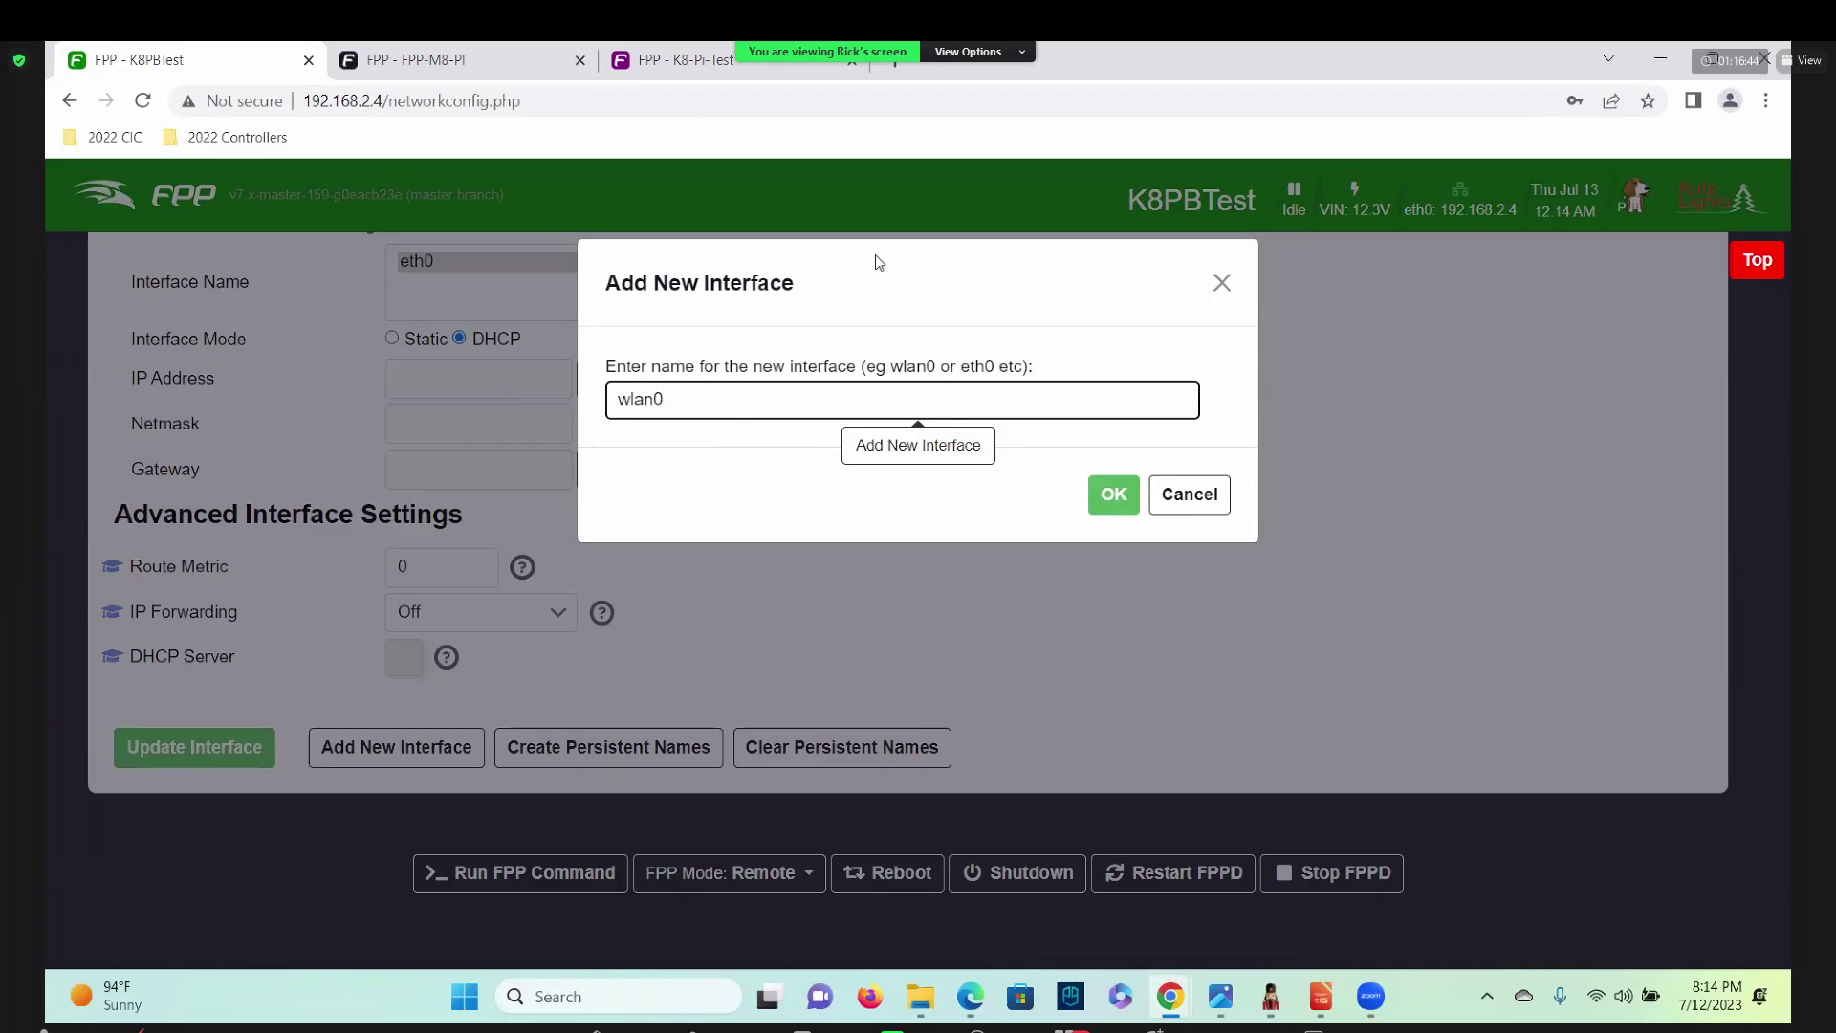
pyautogui.click(1111, 495)
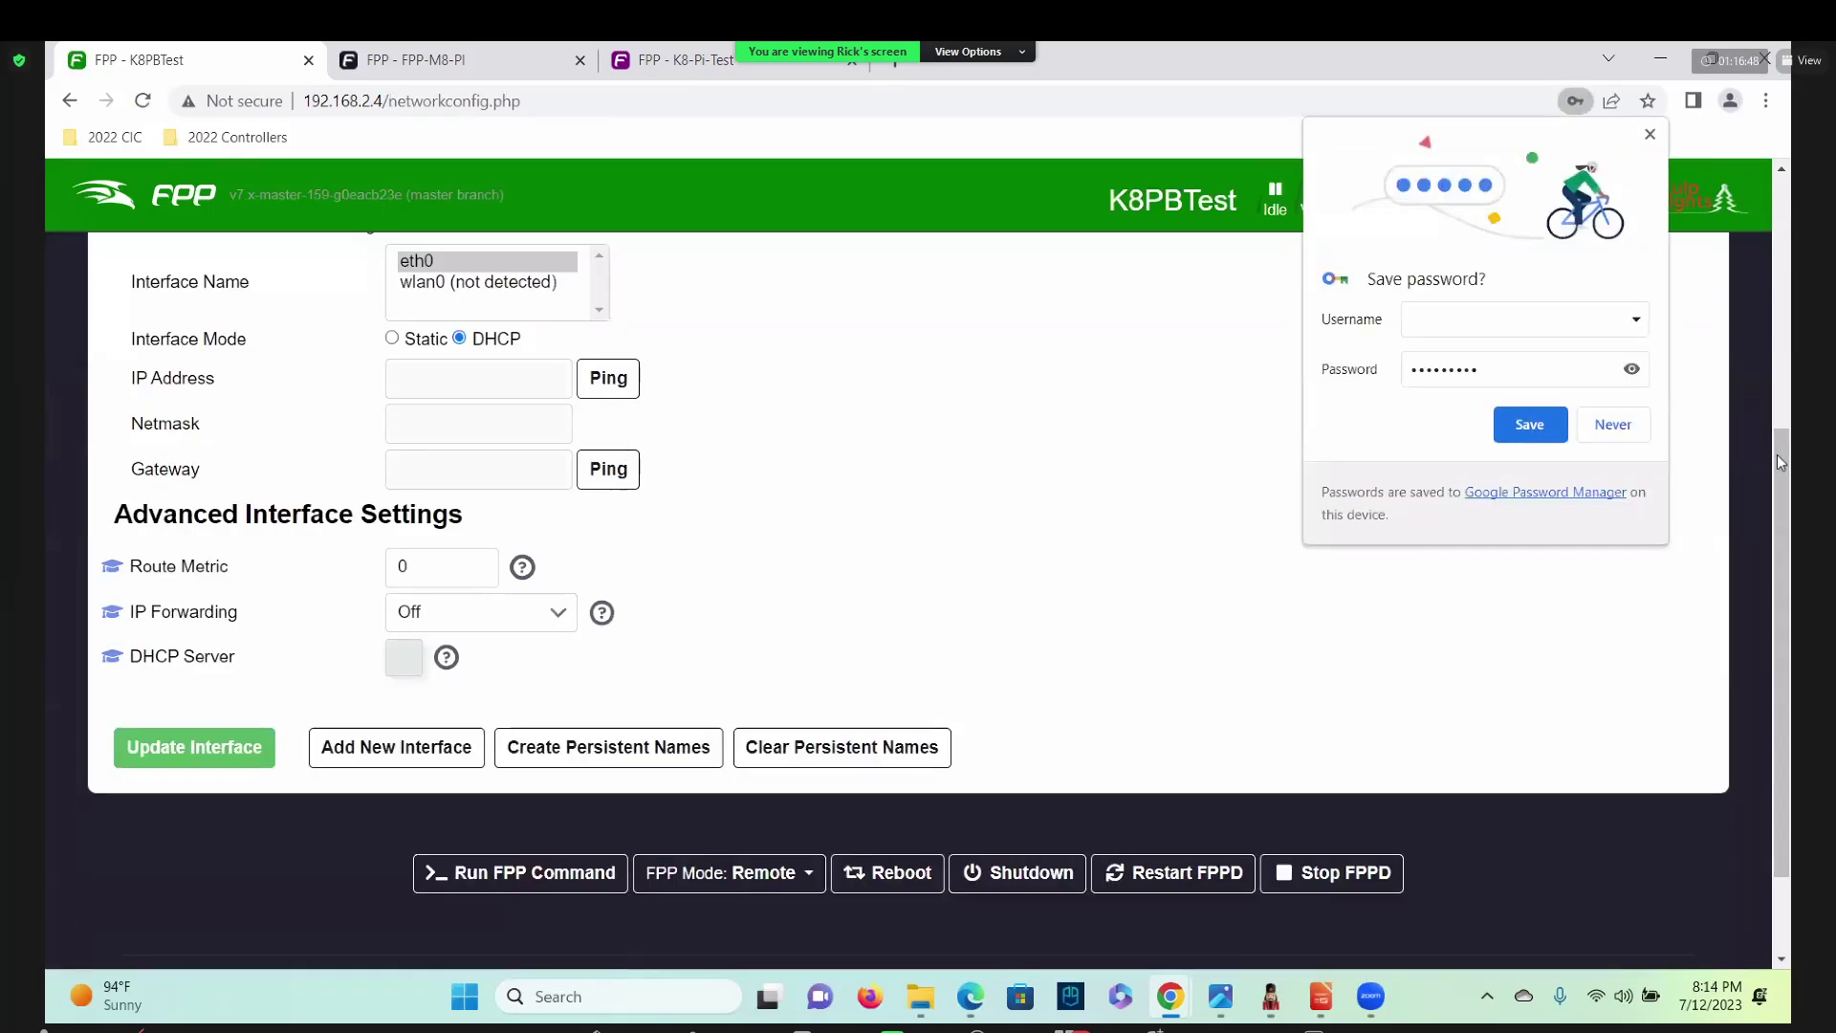
pyautogui.click(1613, 425)
pyautogui.scroll(1, 669, 402)
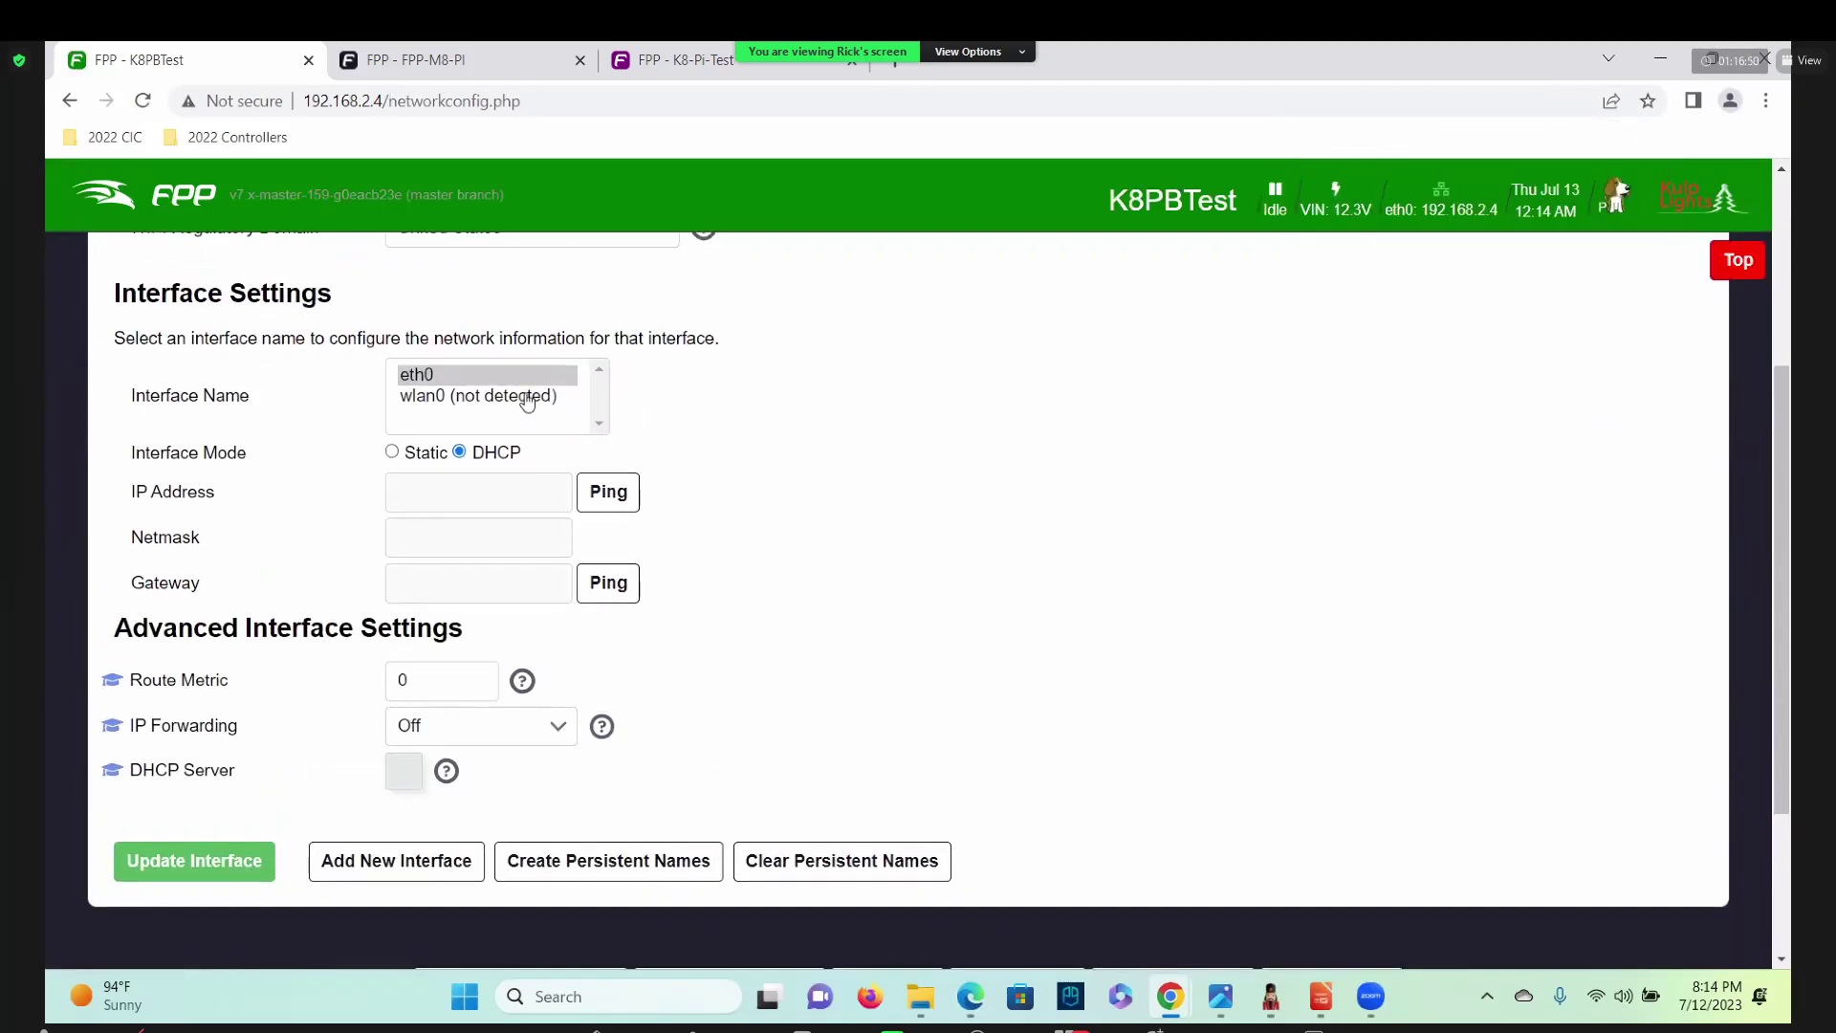
# Select the wlan0 interface and fill its WPA SSID with the previously used network name.
pyautogui.click(466, 398)
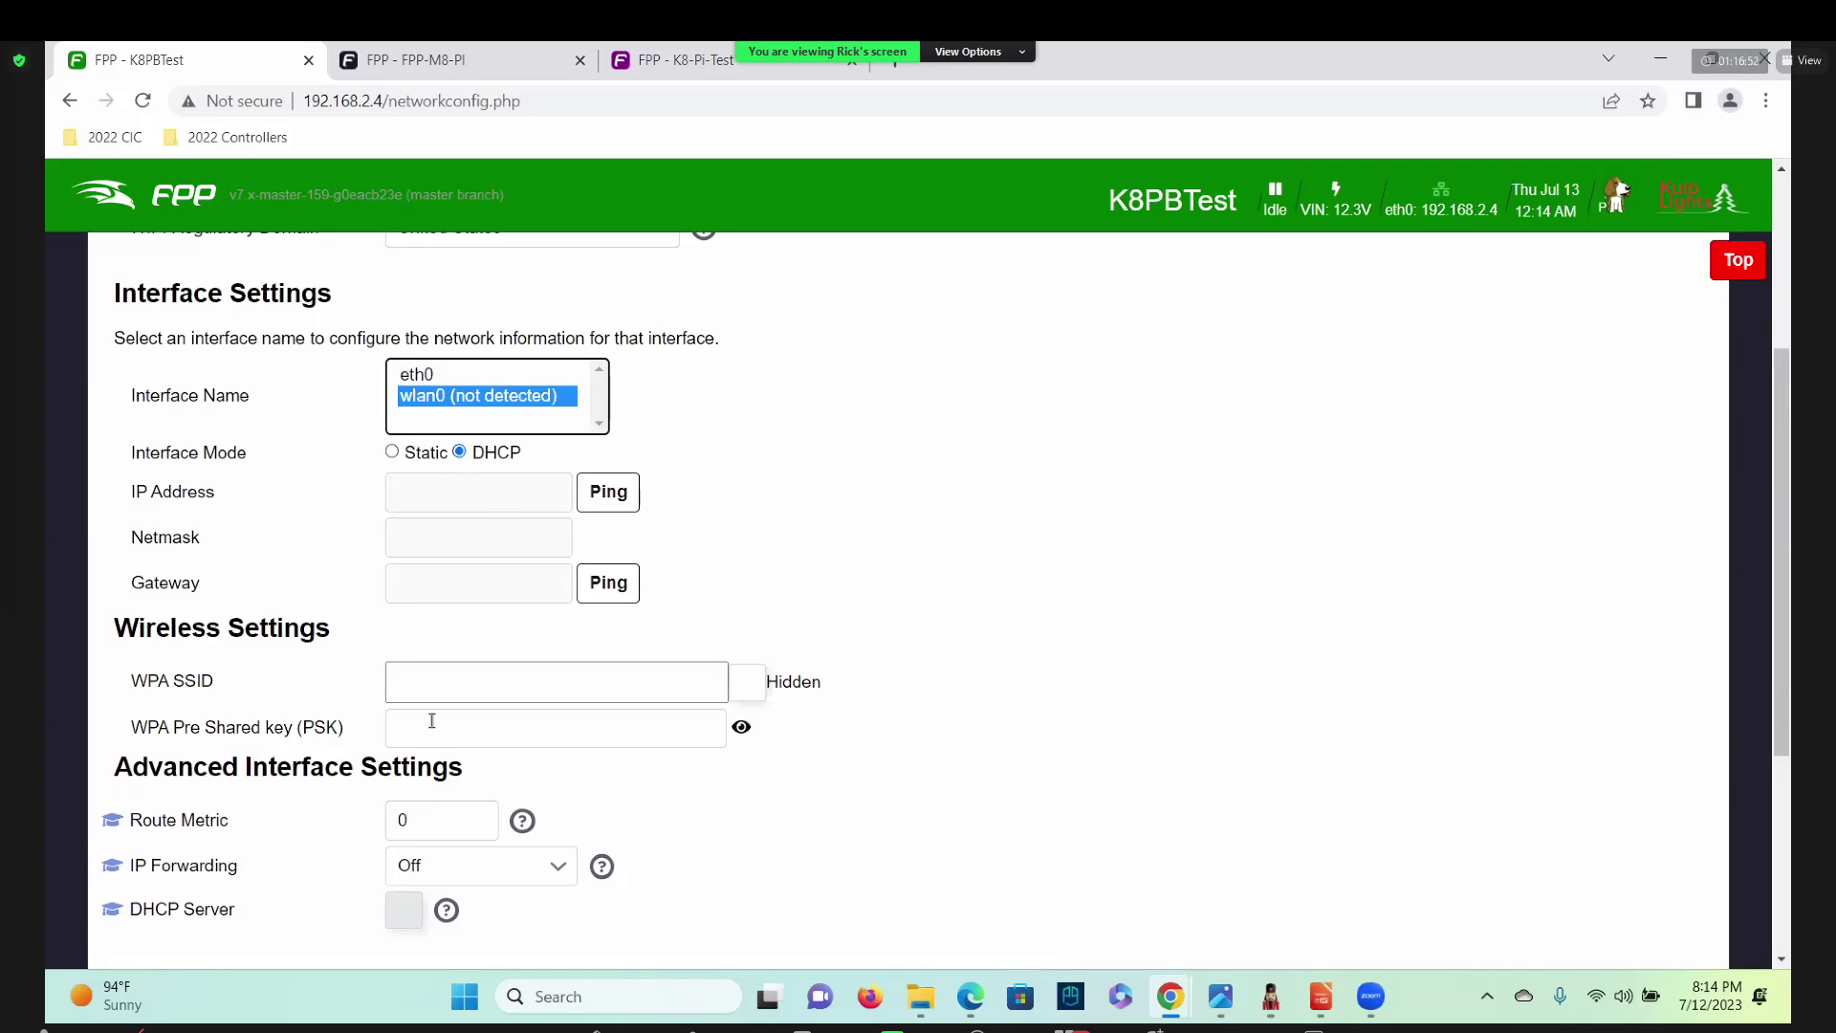
pyautogui.click(429, 682)
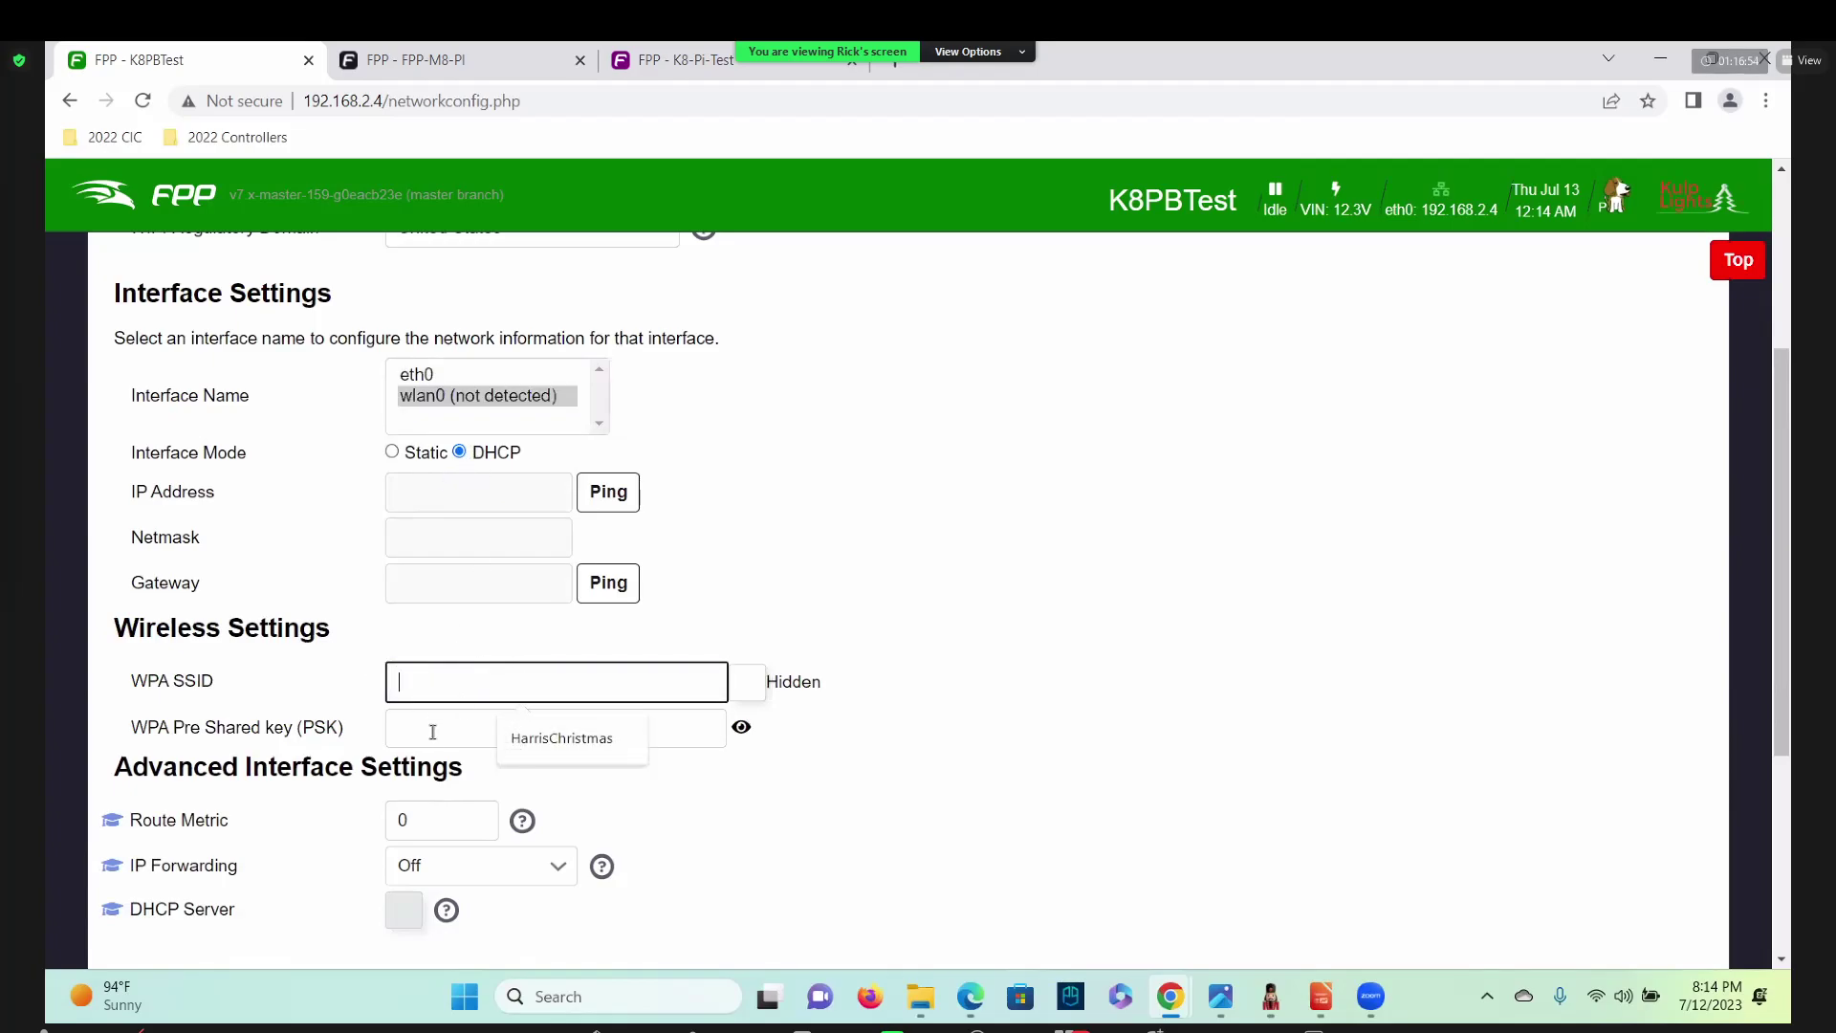
pyautogui.press('Down')
pyautogui.press('Return')
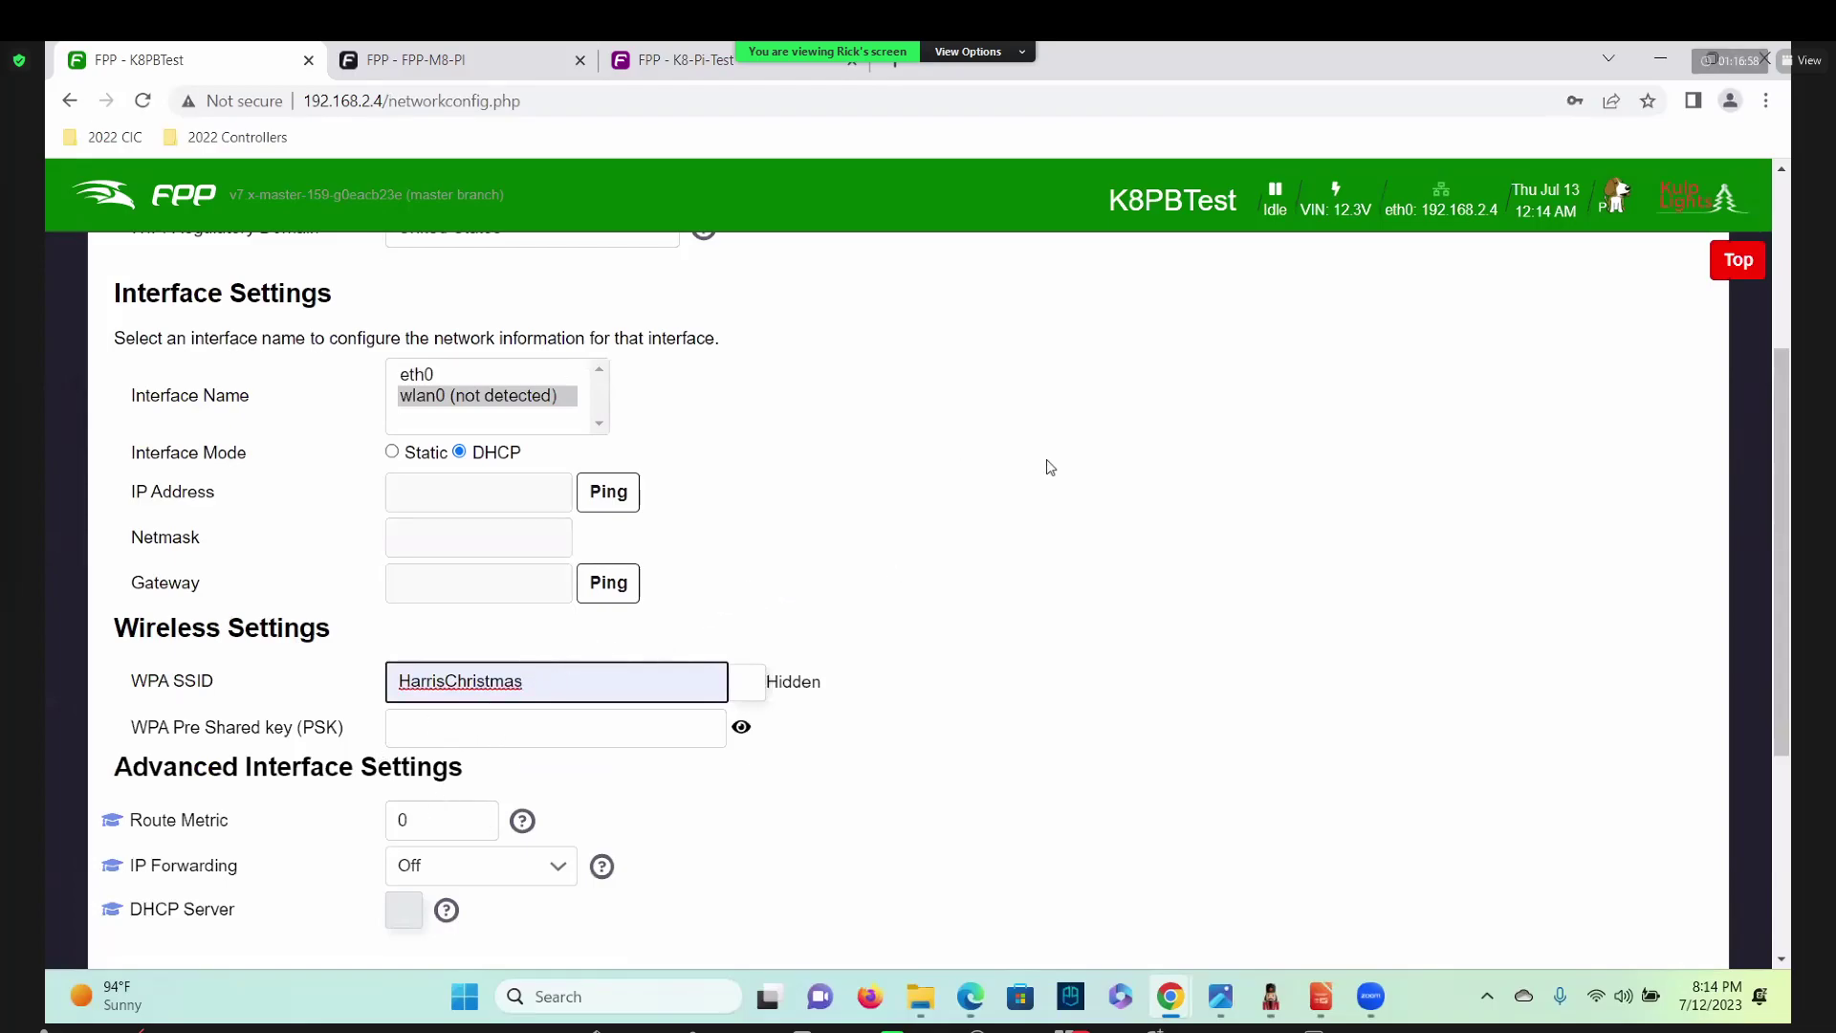
pyautogui.scroll(4, 1045, 468)
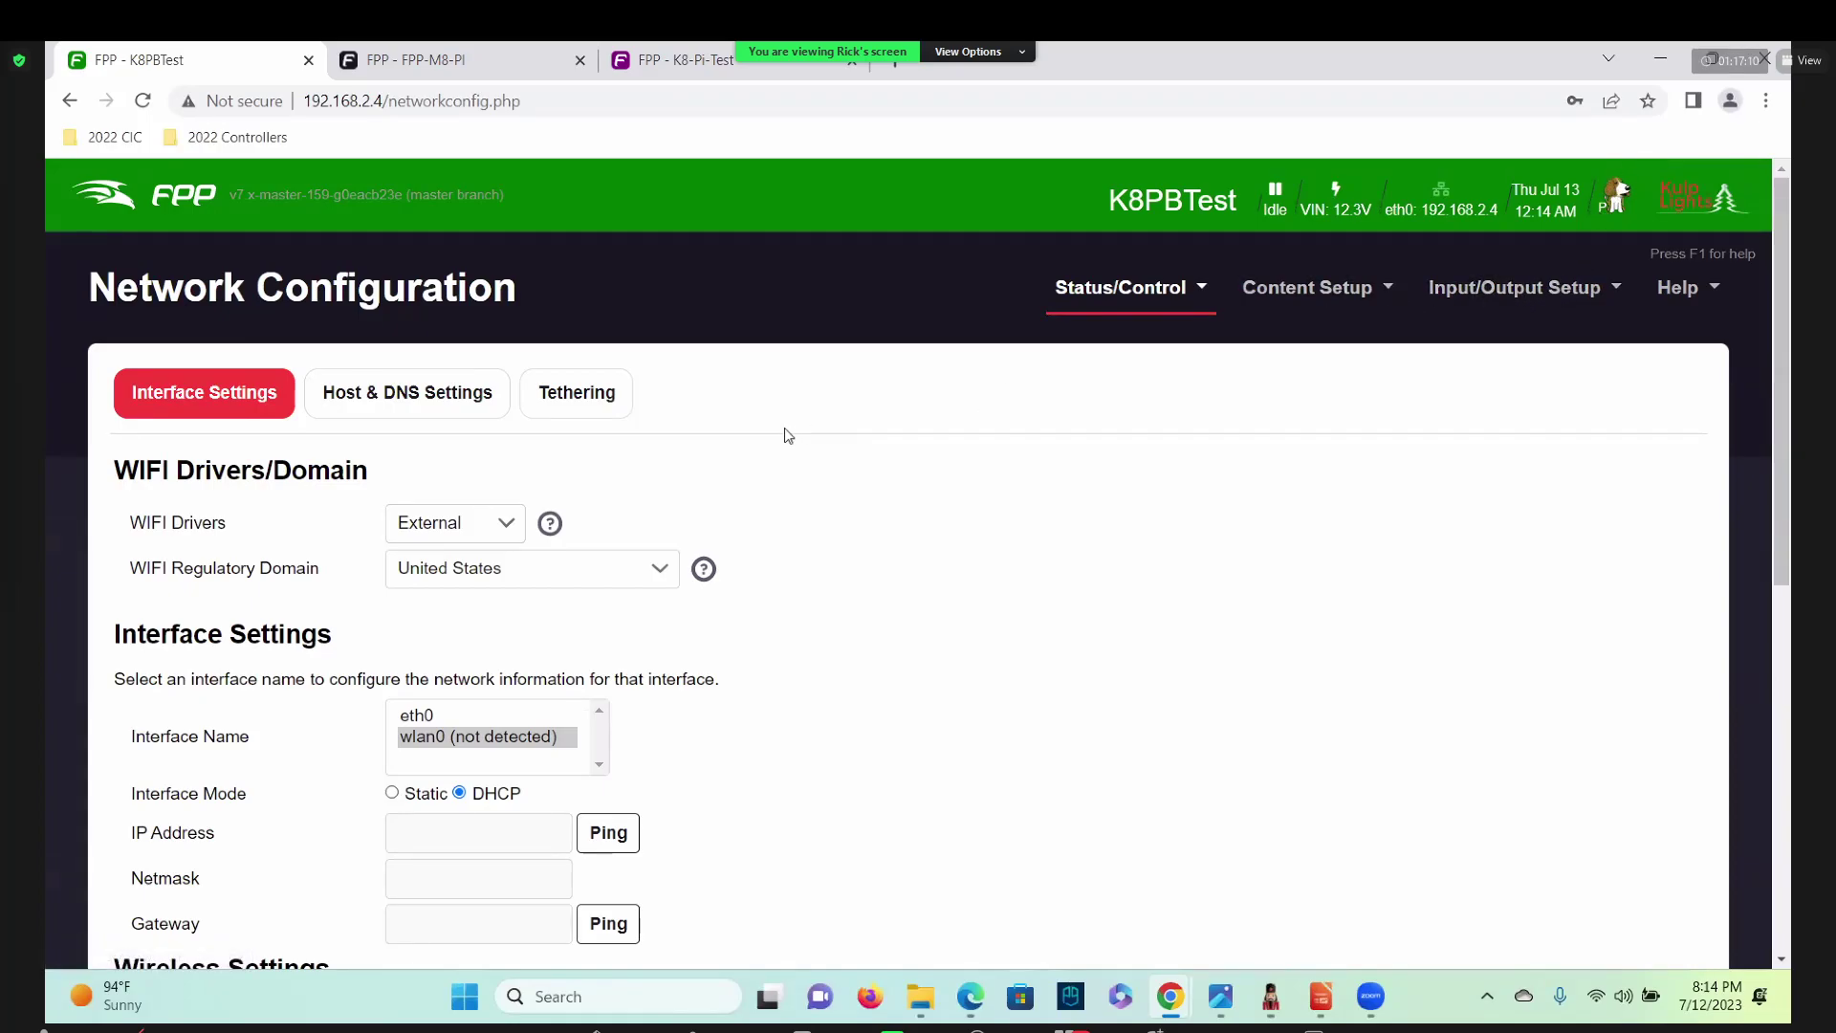
pyautogui.moveTo(1370, 994)
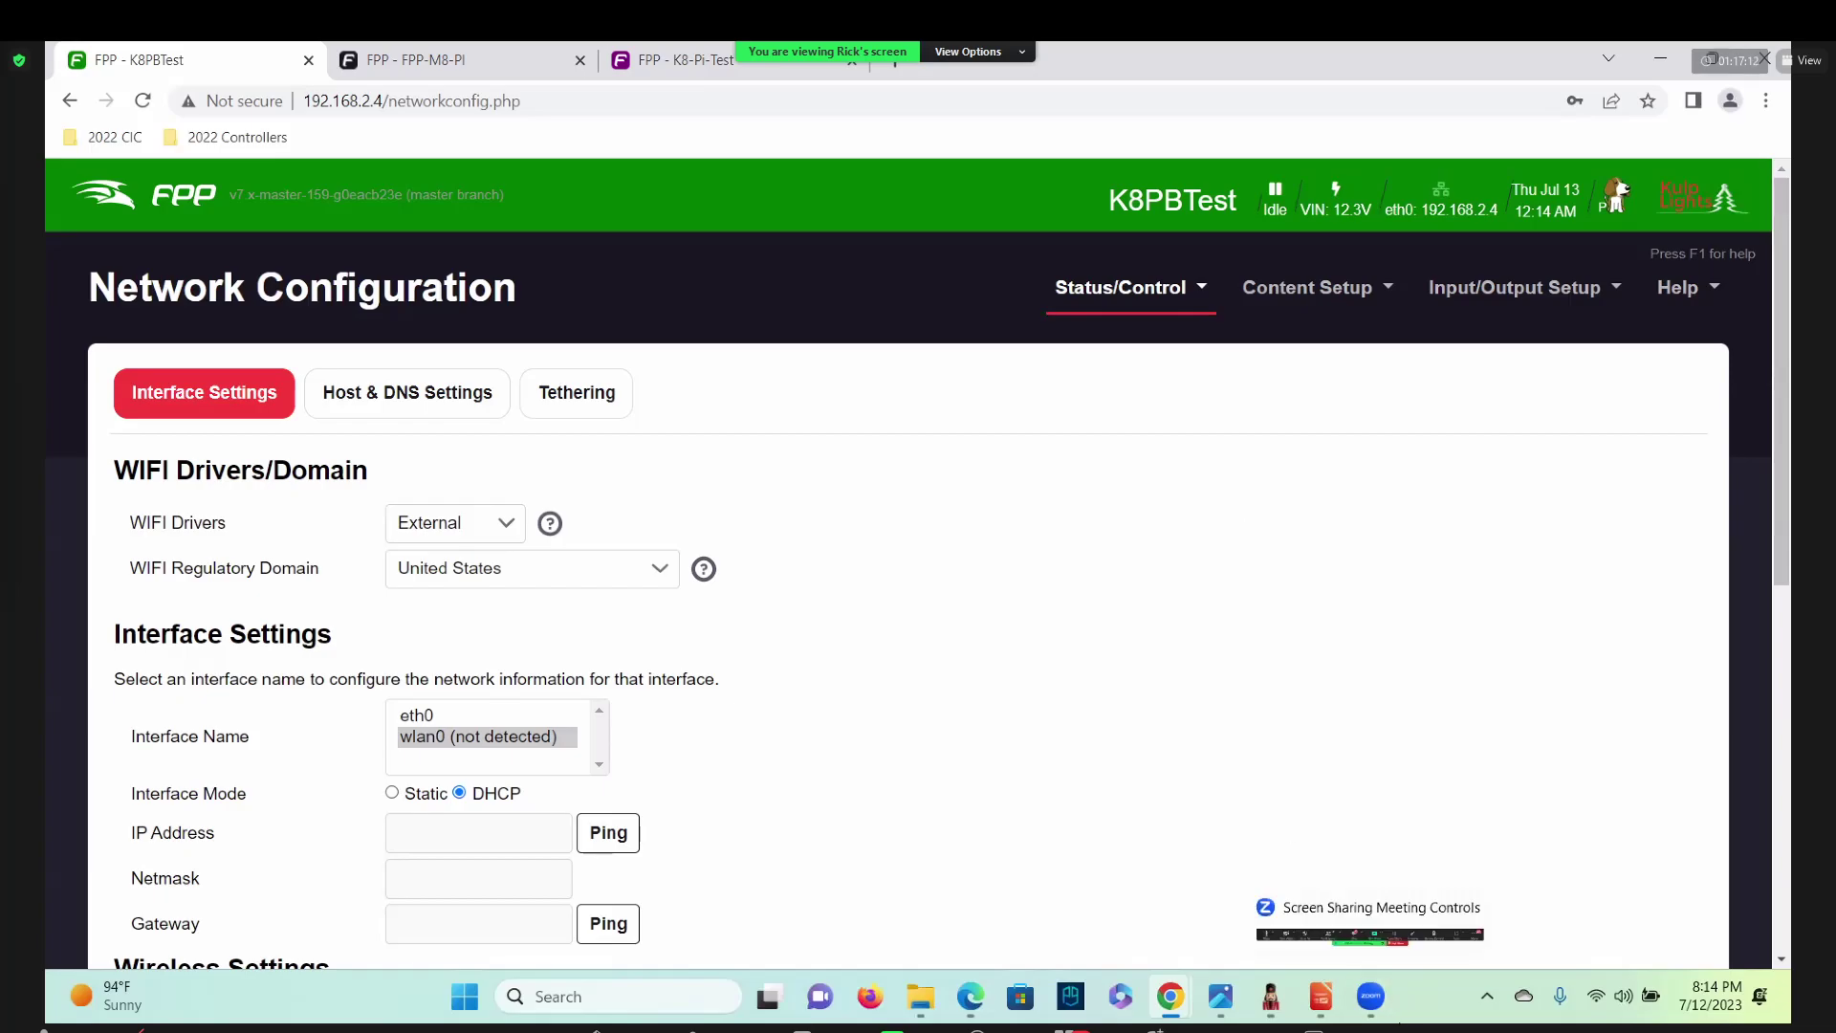
pyautogui.click(1340, 864)
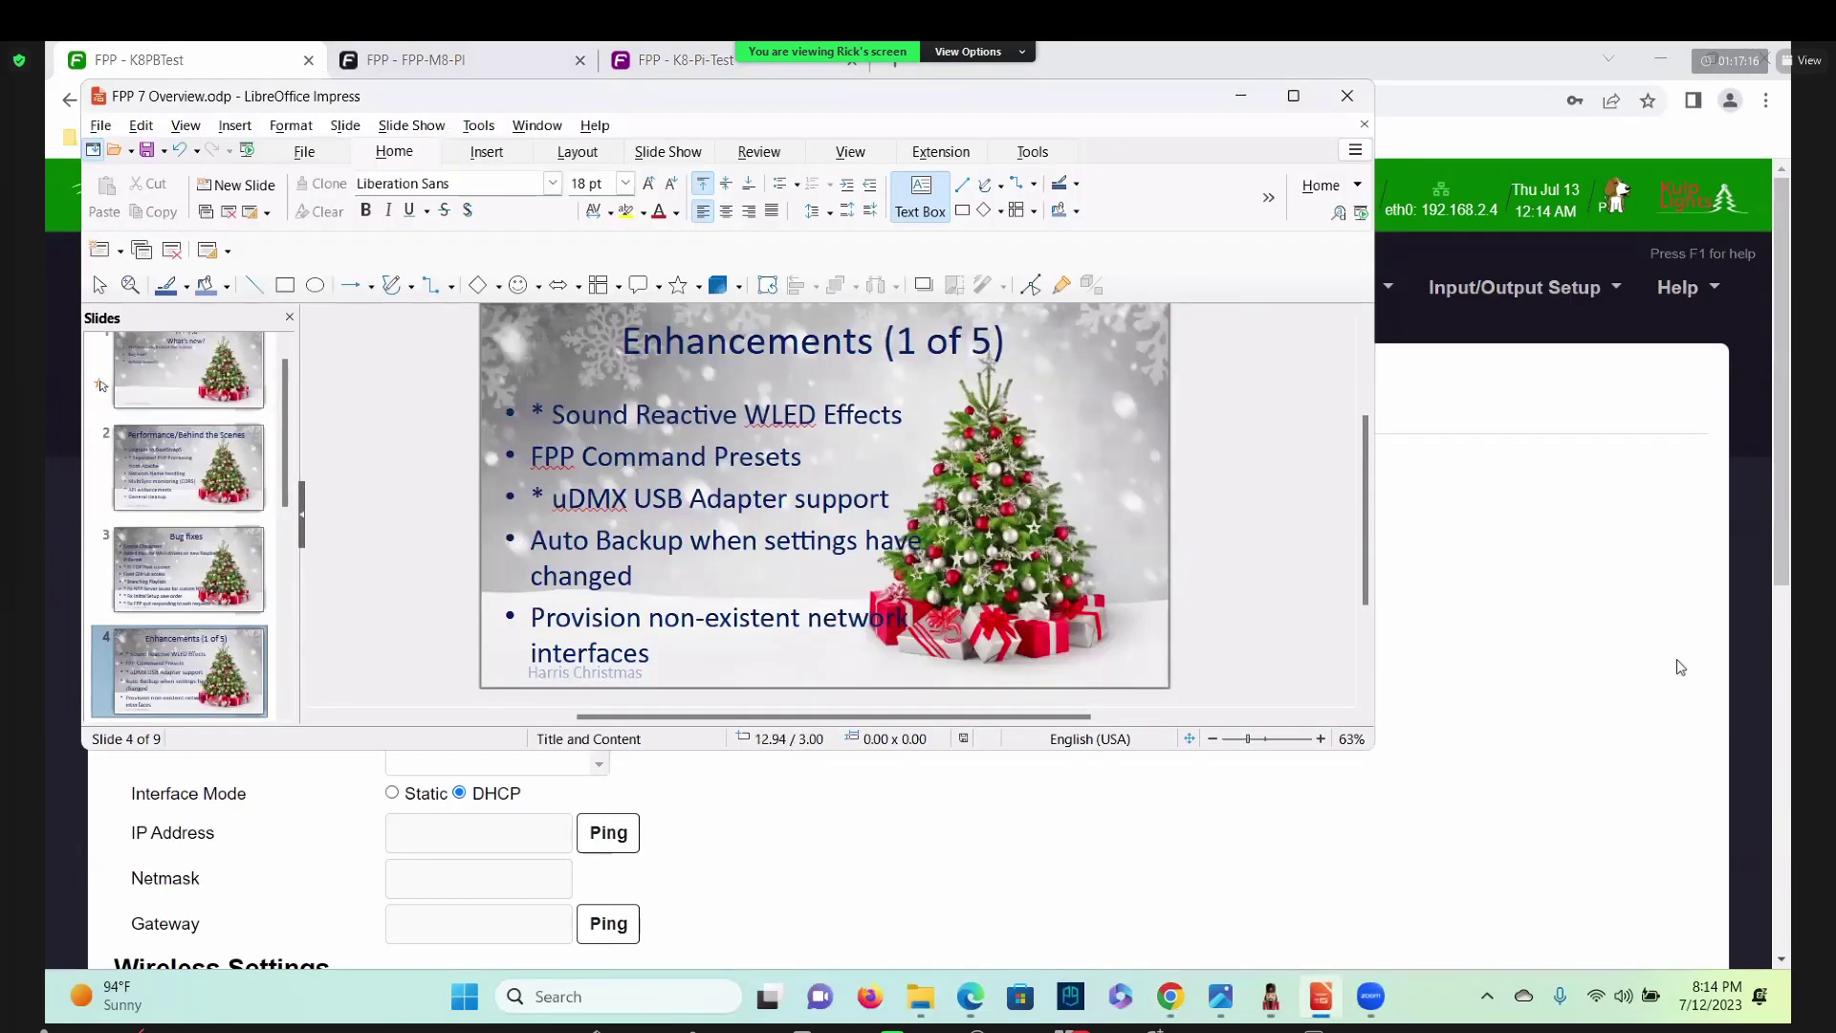
pyautogui.click(1595, 650)
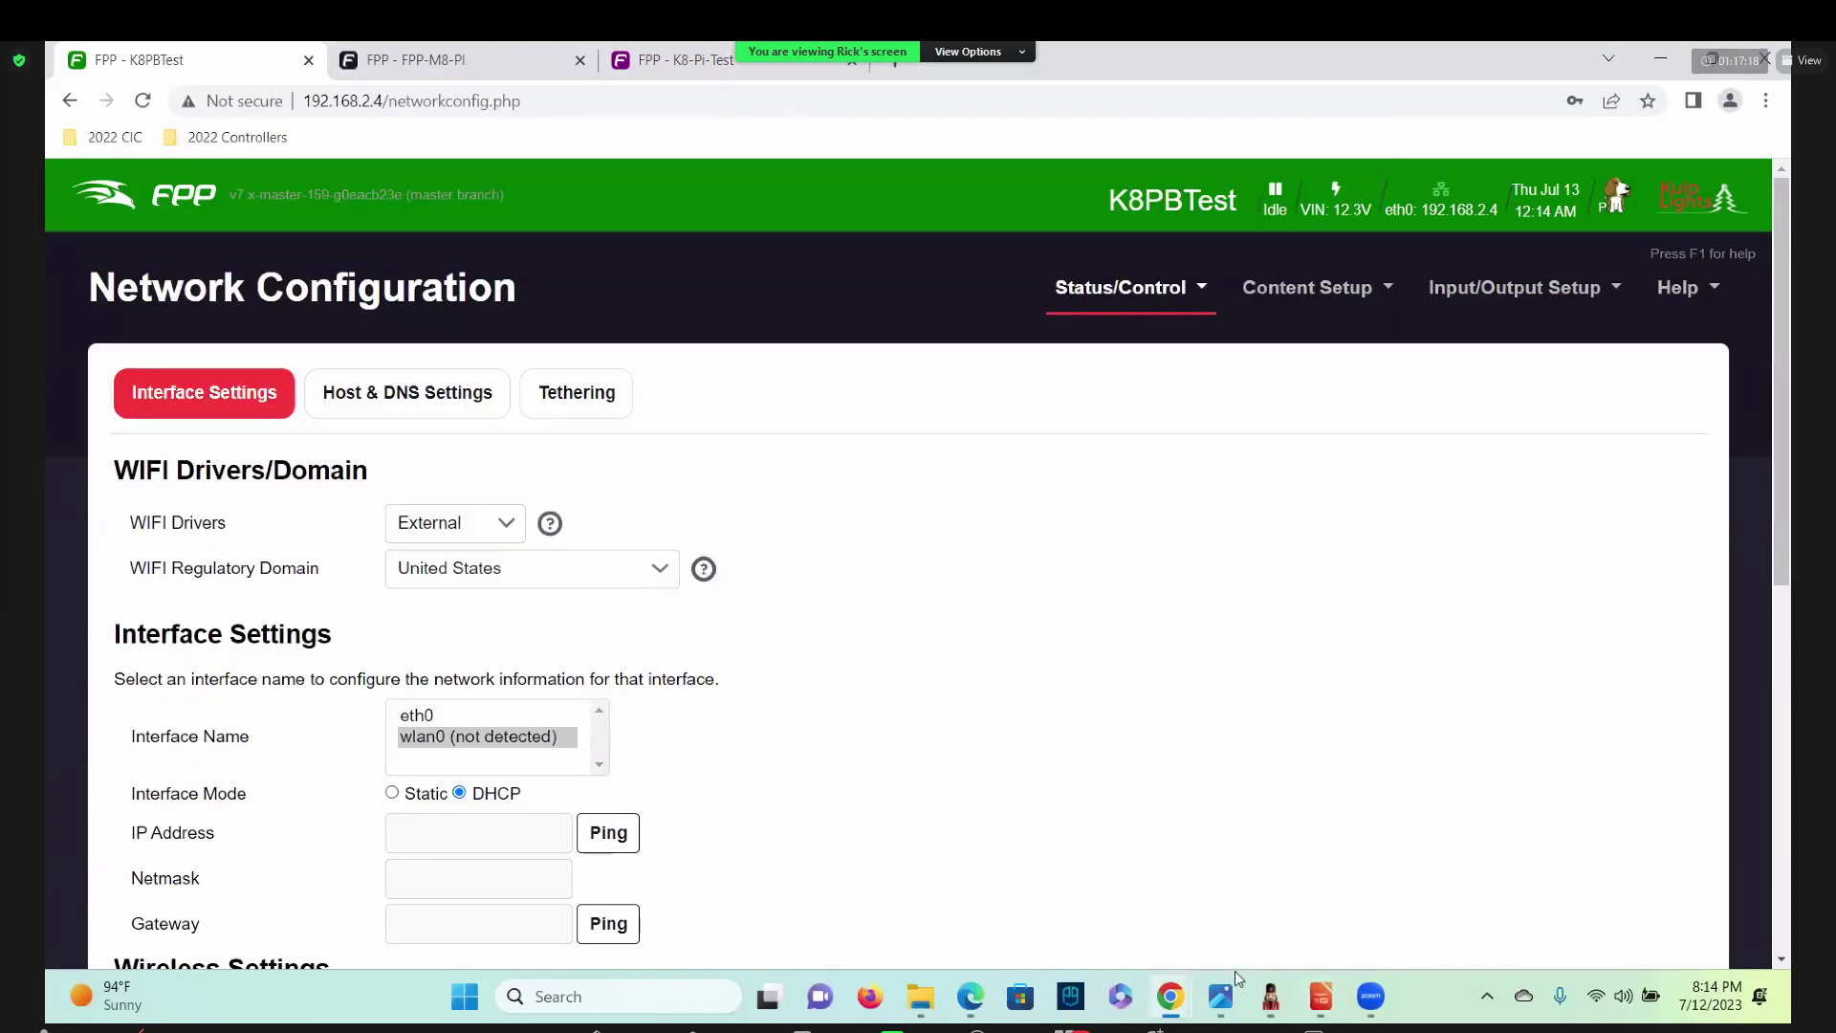
# Switch to the FPP 7 Overview presentation in Impress, start the slide show from the current slide and advance to Enhancements (2 of 5).
pyautogui.moveTo(1329, 999)
pyautogui.click(1326, 949)
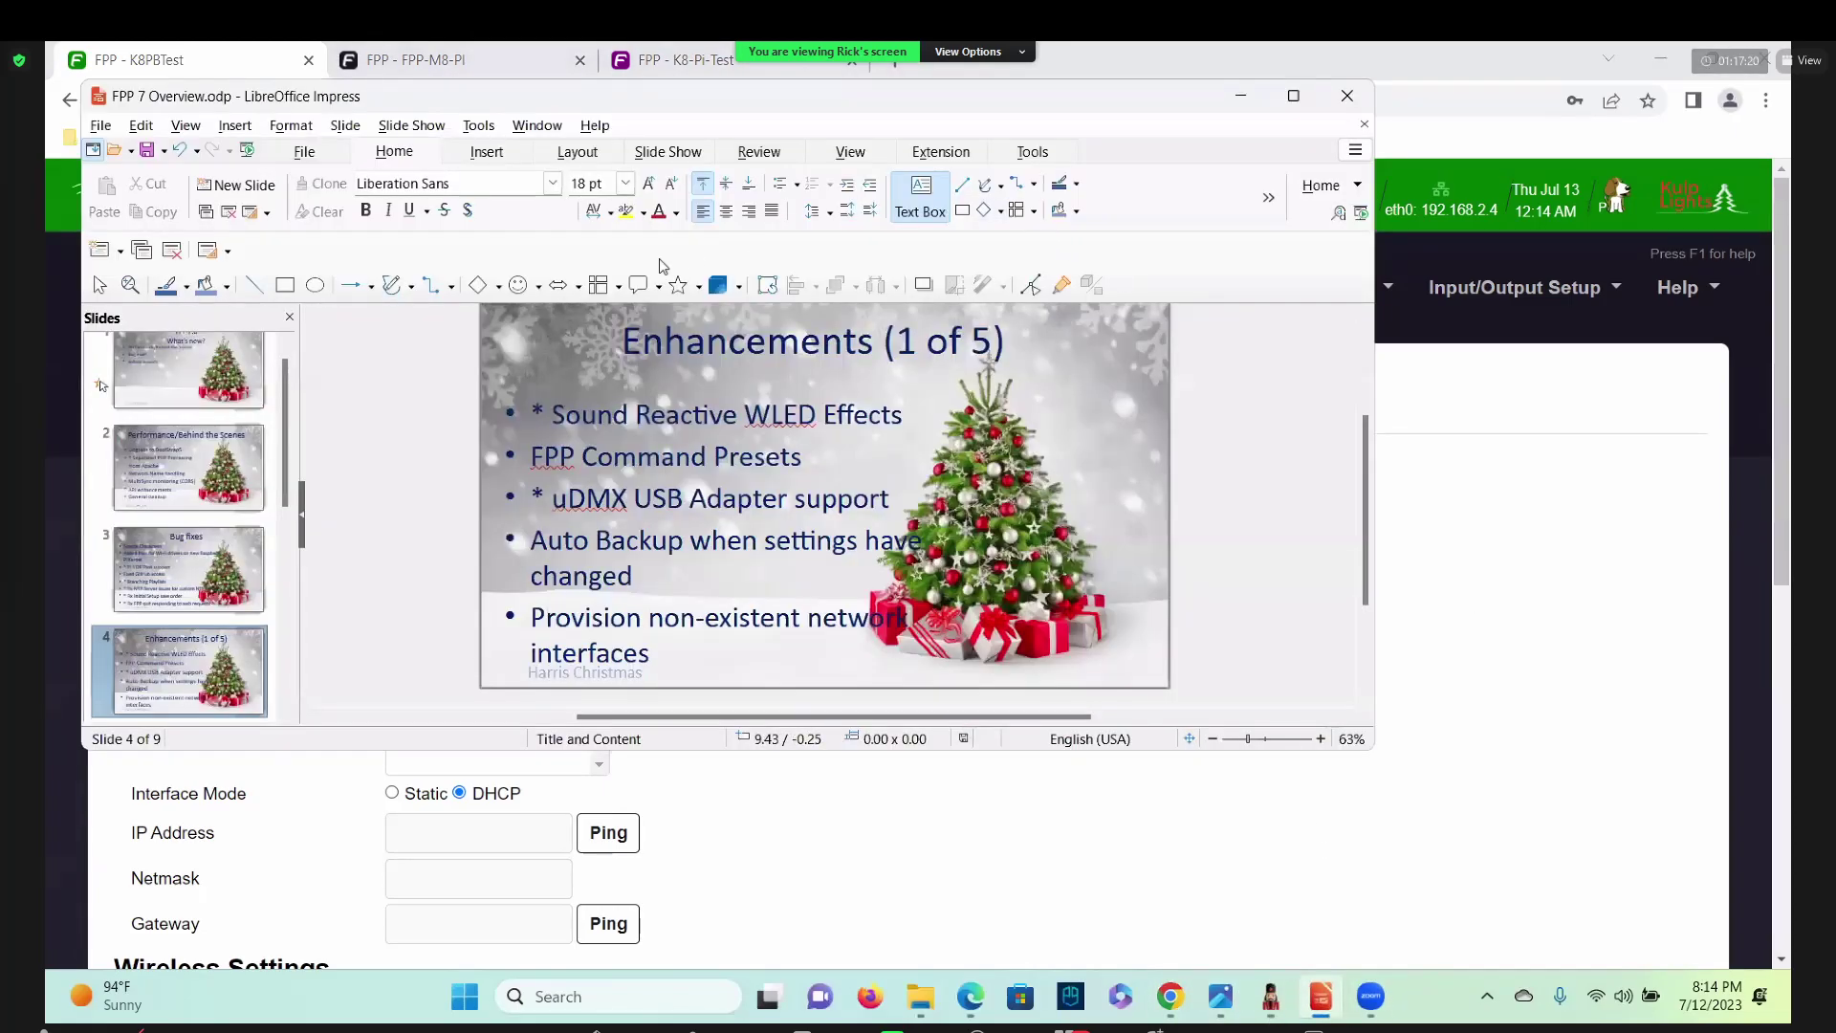
pyautogui.click(411, 125)
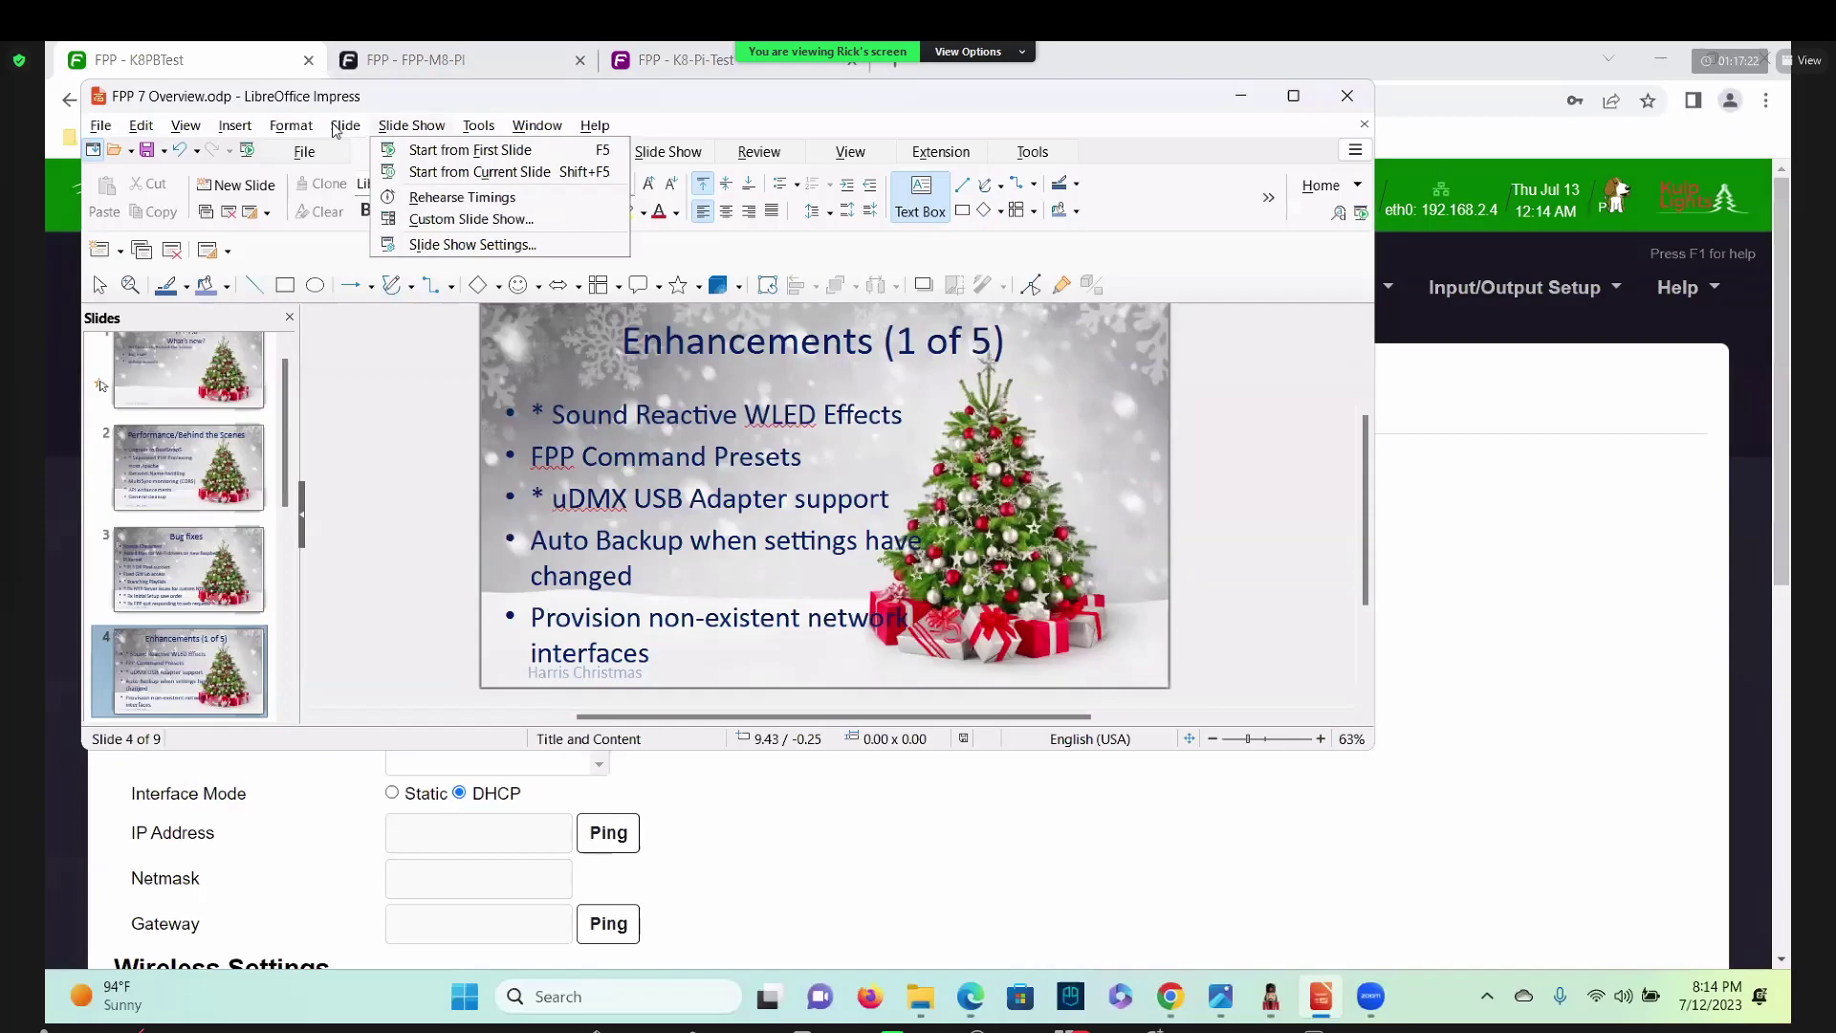
pyautogui.click(418, 177)
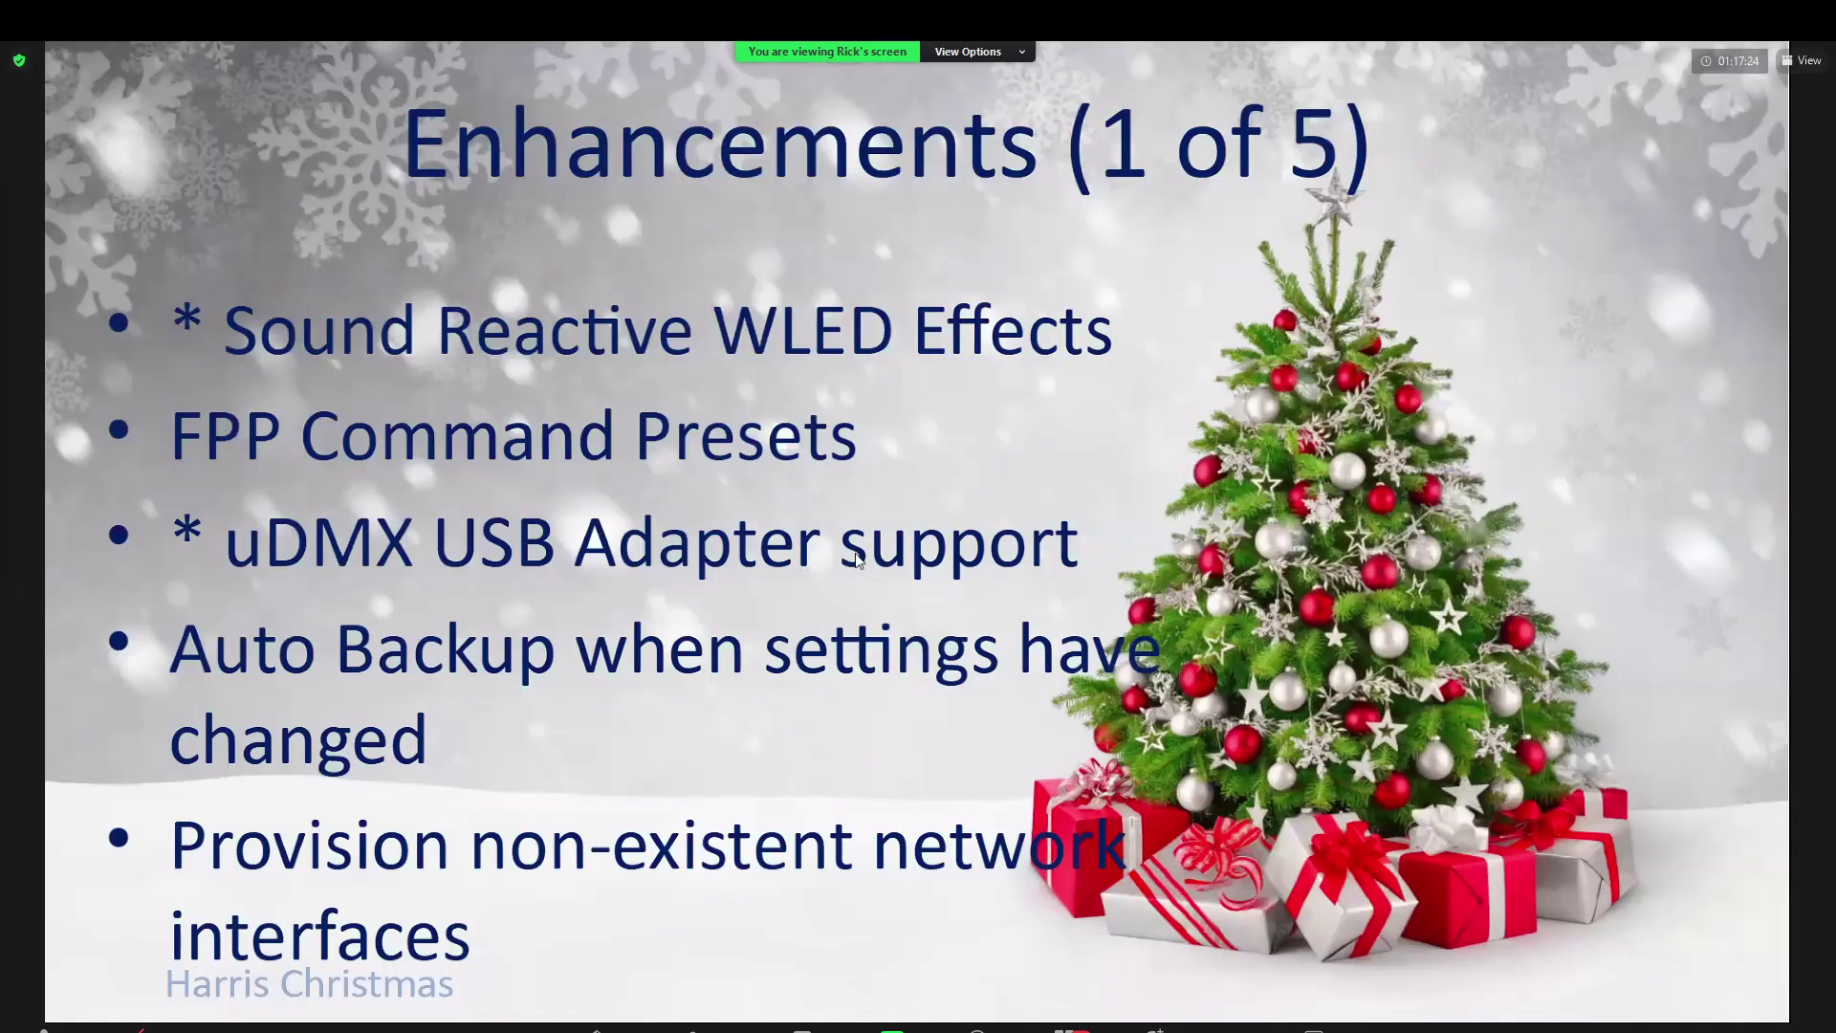
pyautogui.click(895, 535)
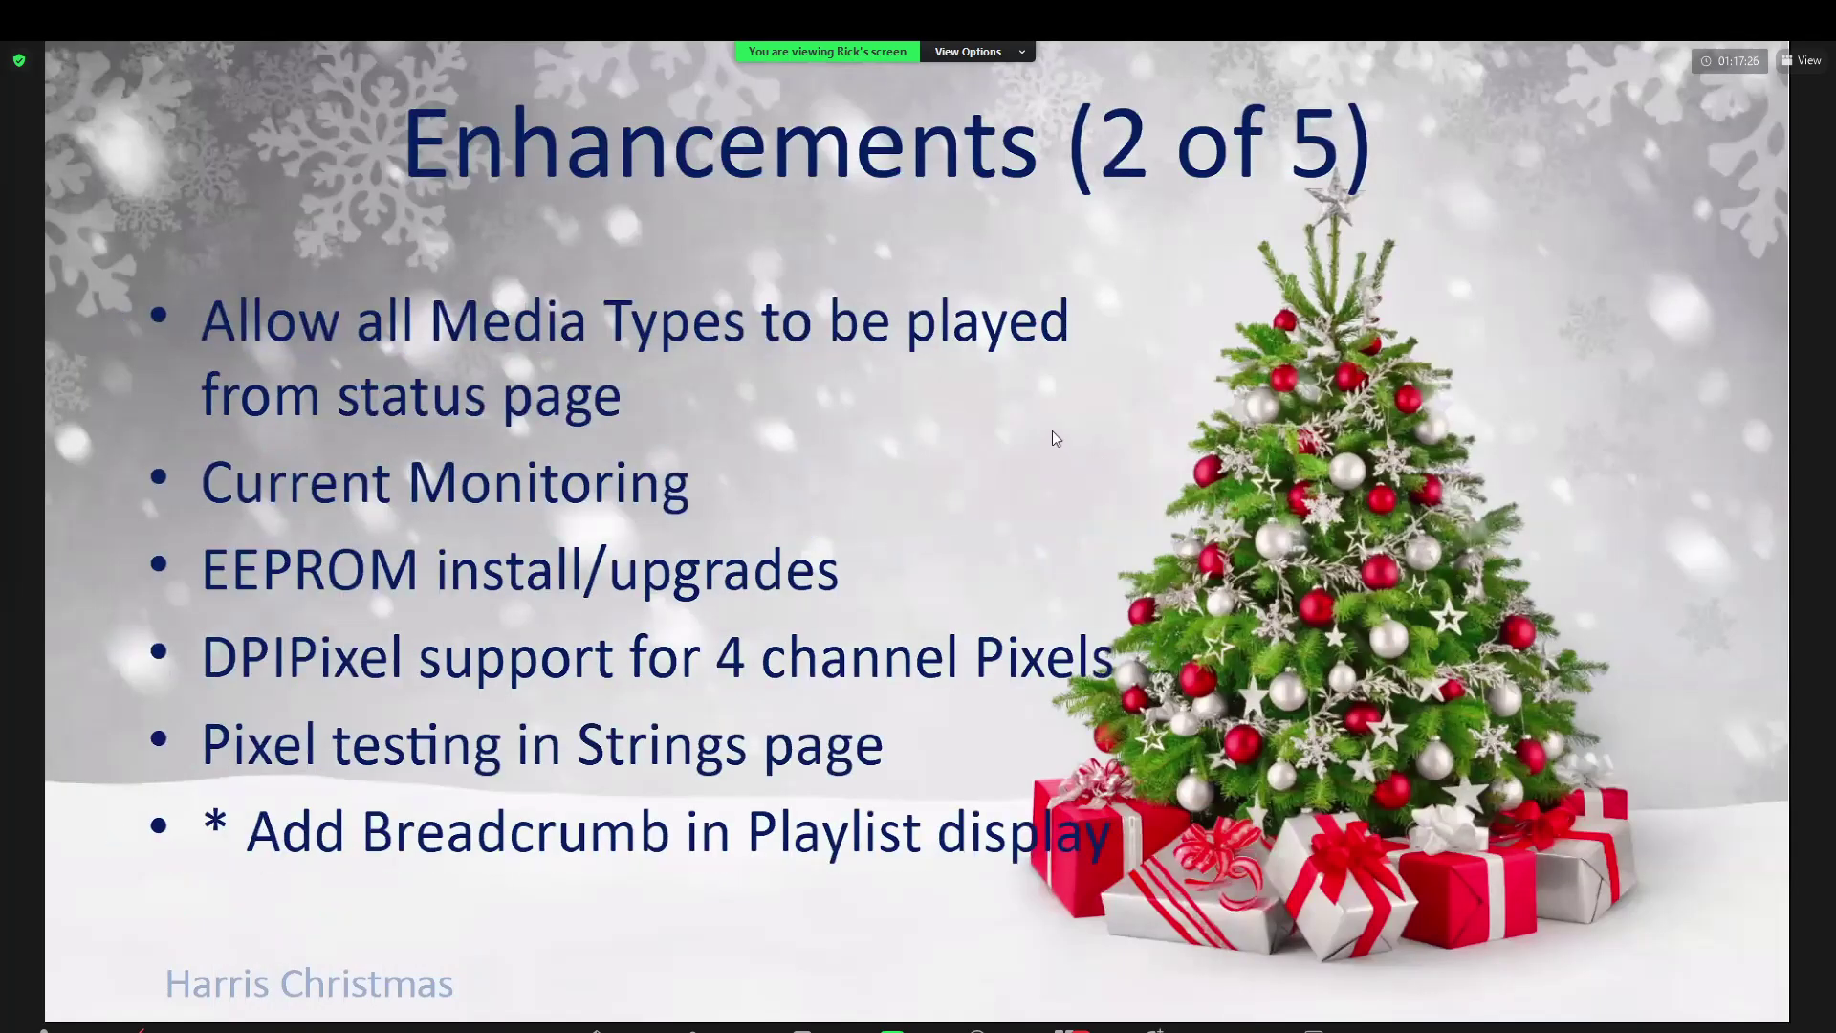
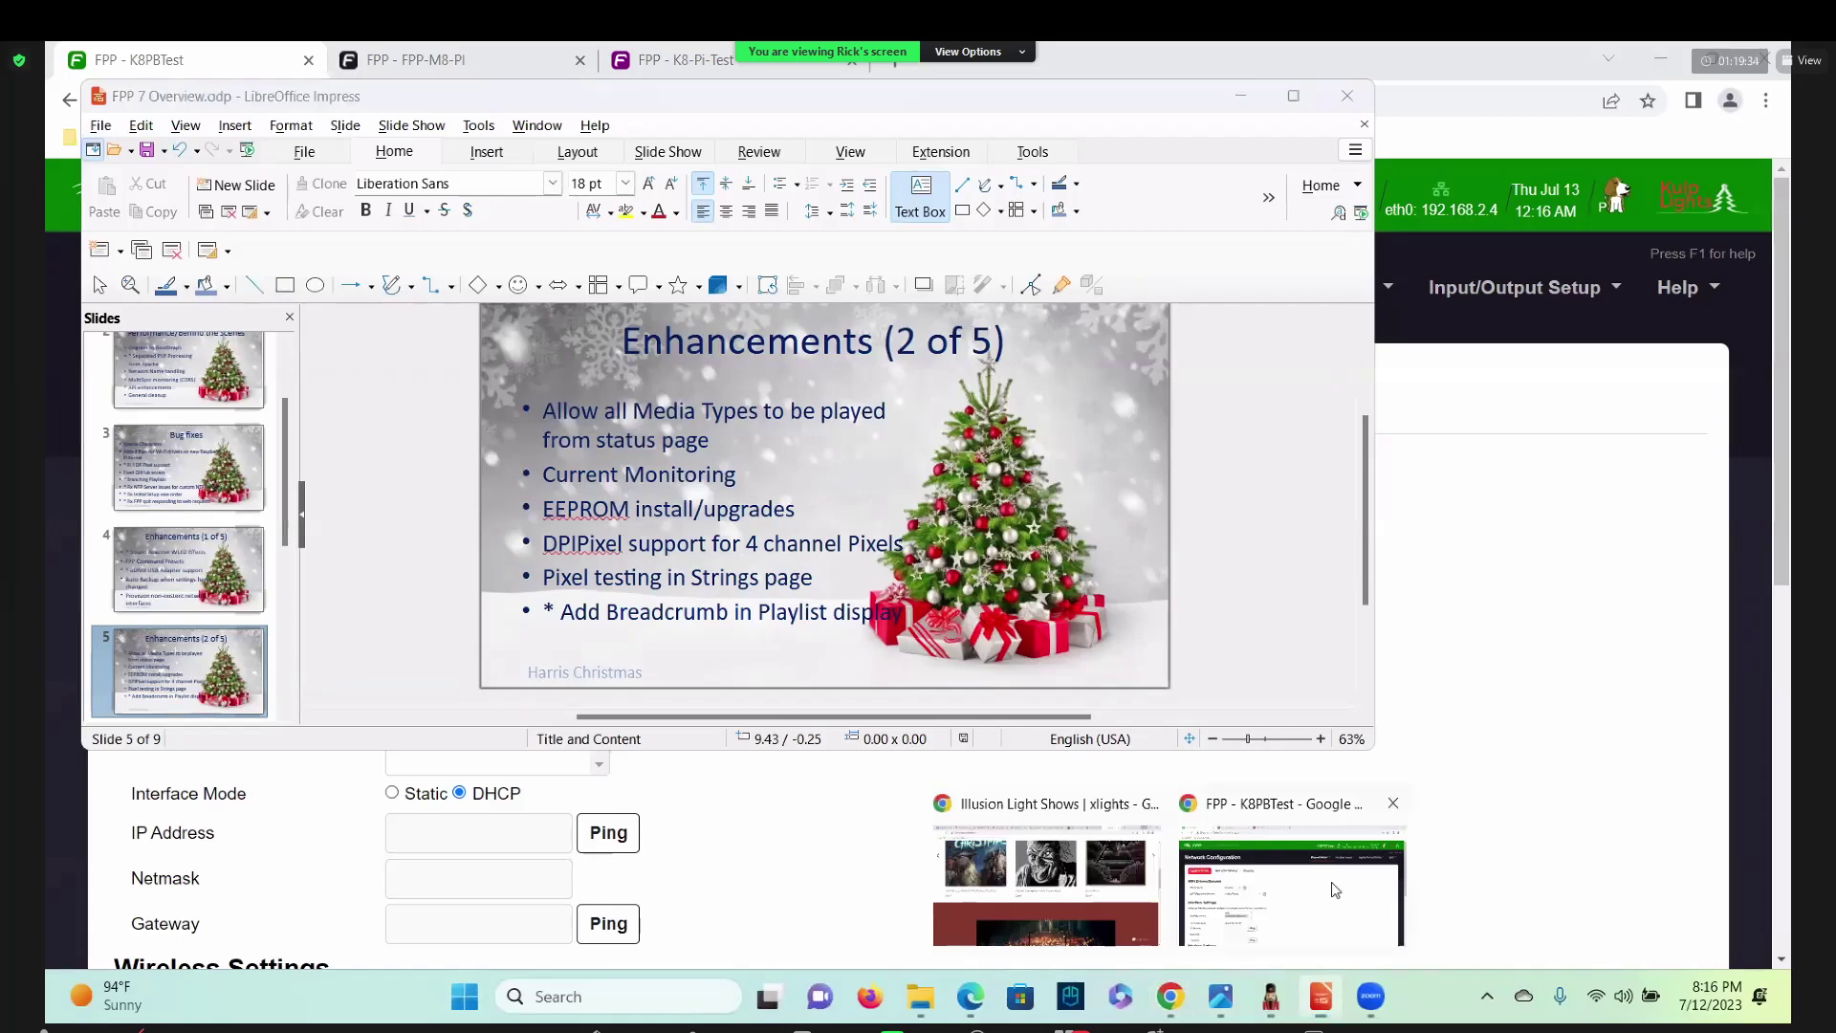
# Switch to the K8PBTest controller in Chrome, open its Status page and set the FPP mode to Player.
pyautogui.click(1329, 881)
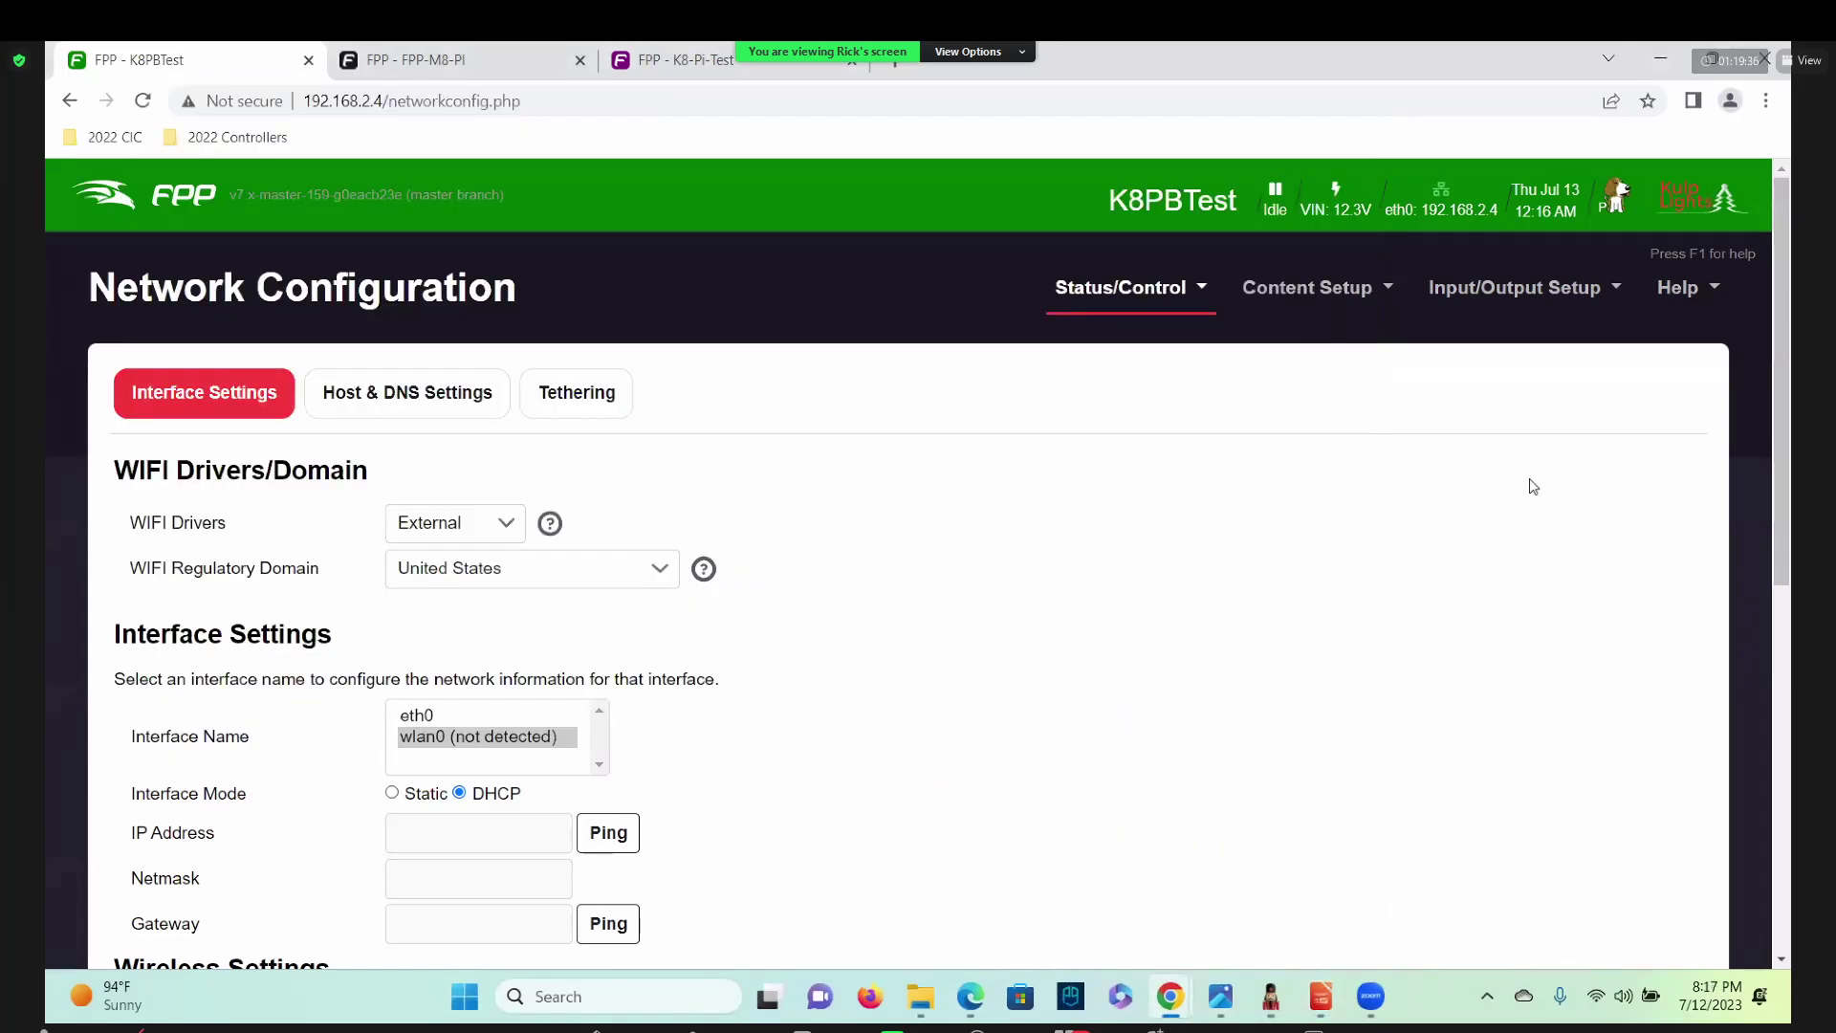
pyautogui.click(1121, 287)
pyautogui.click(1073, 350)
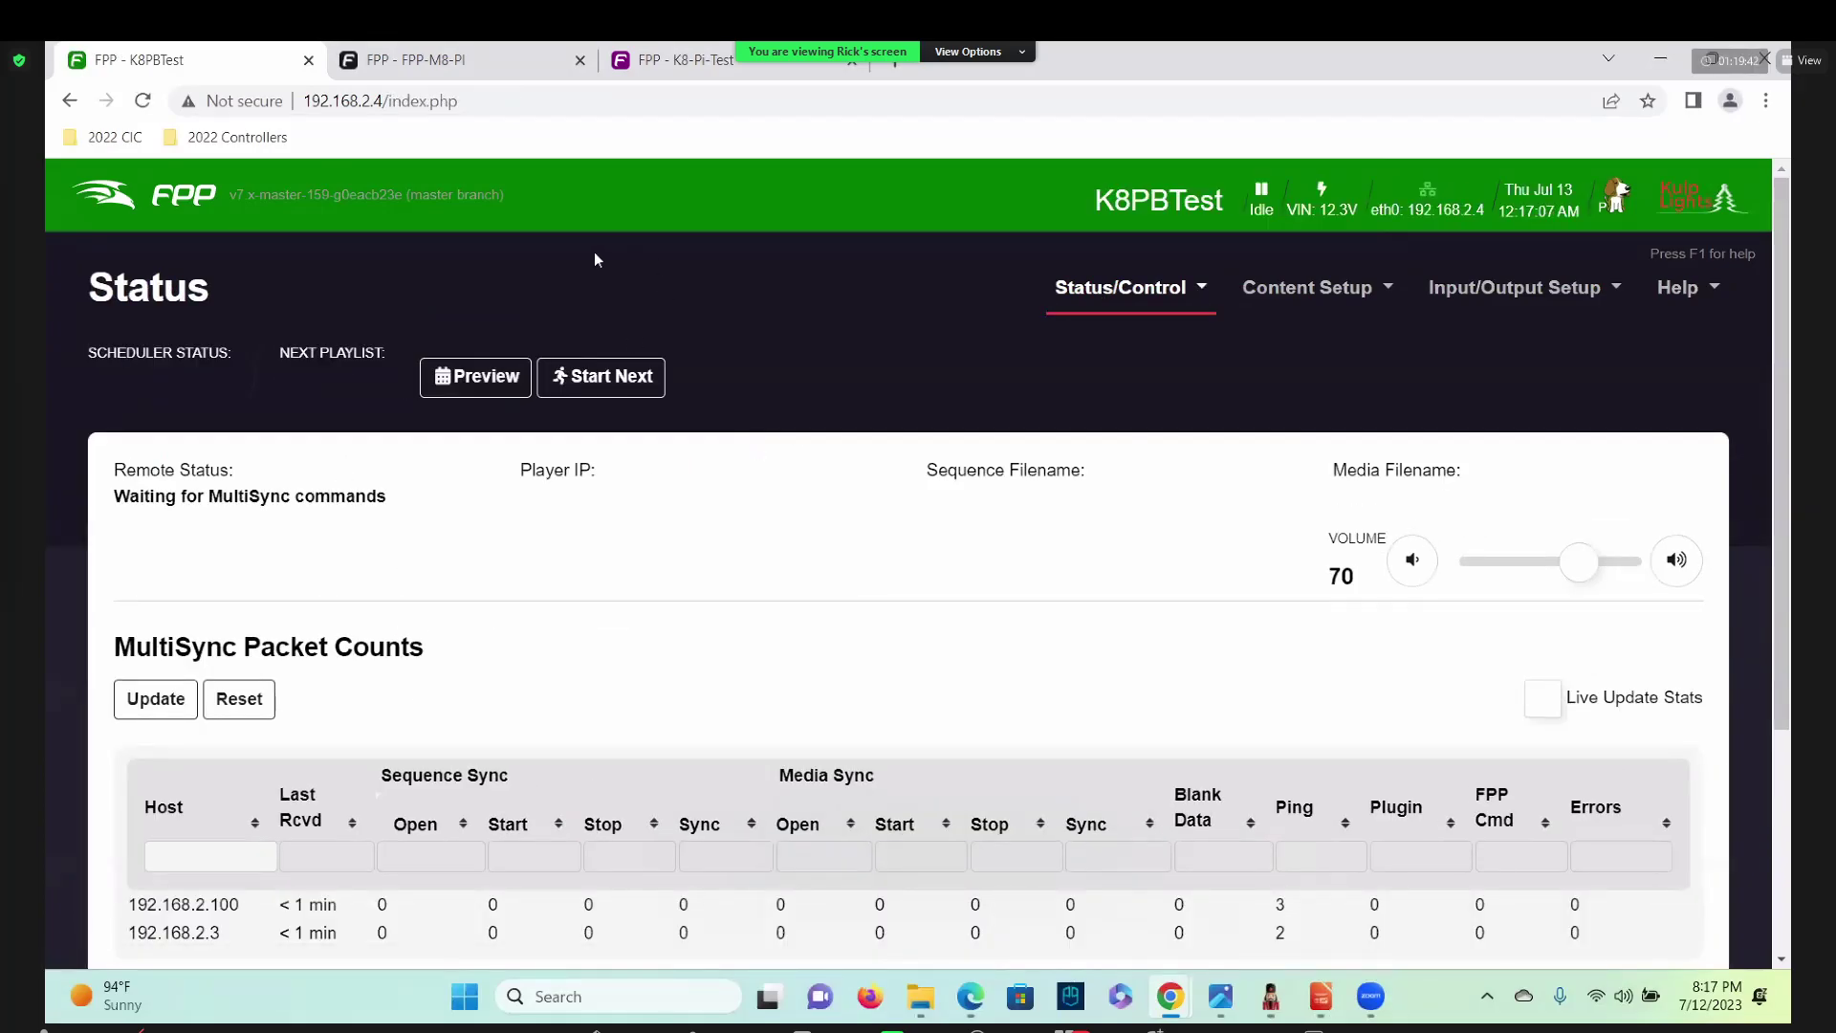
pyautogui.scroll(-4, 1076, 782)
pyautogui.click(739, 741)
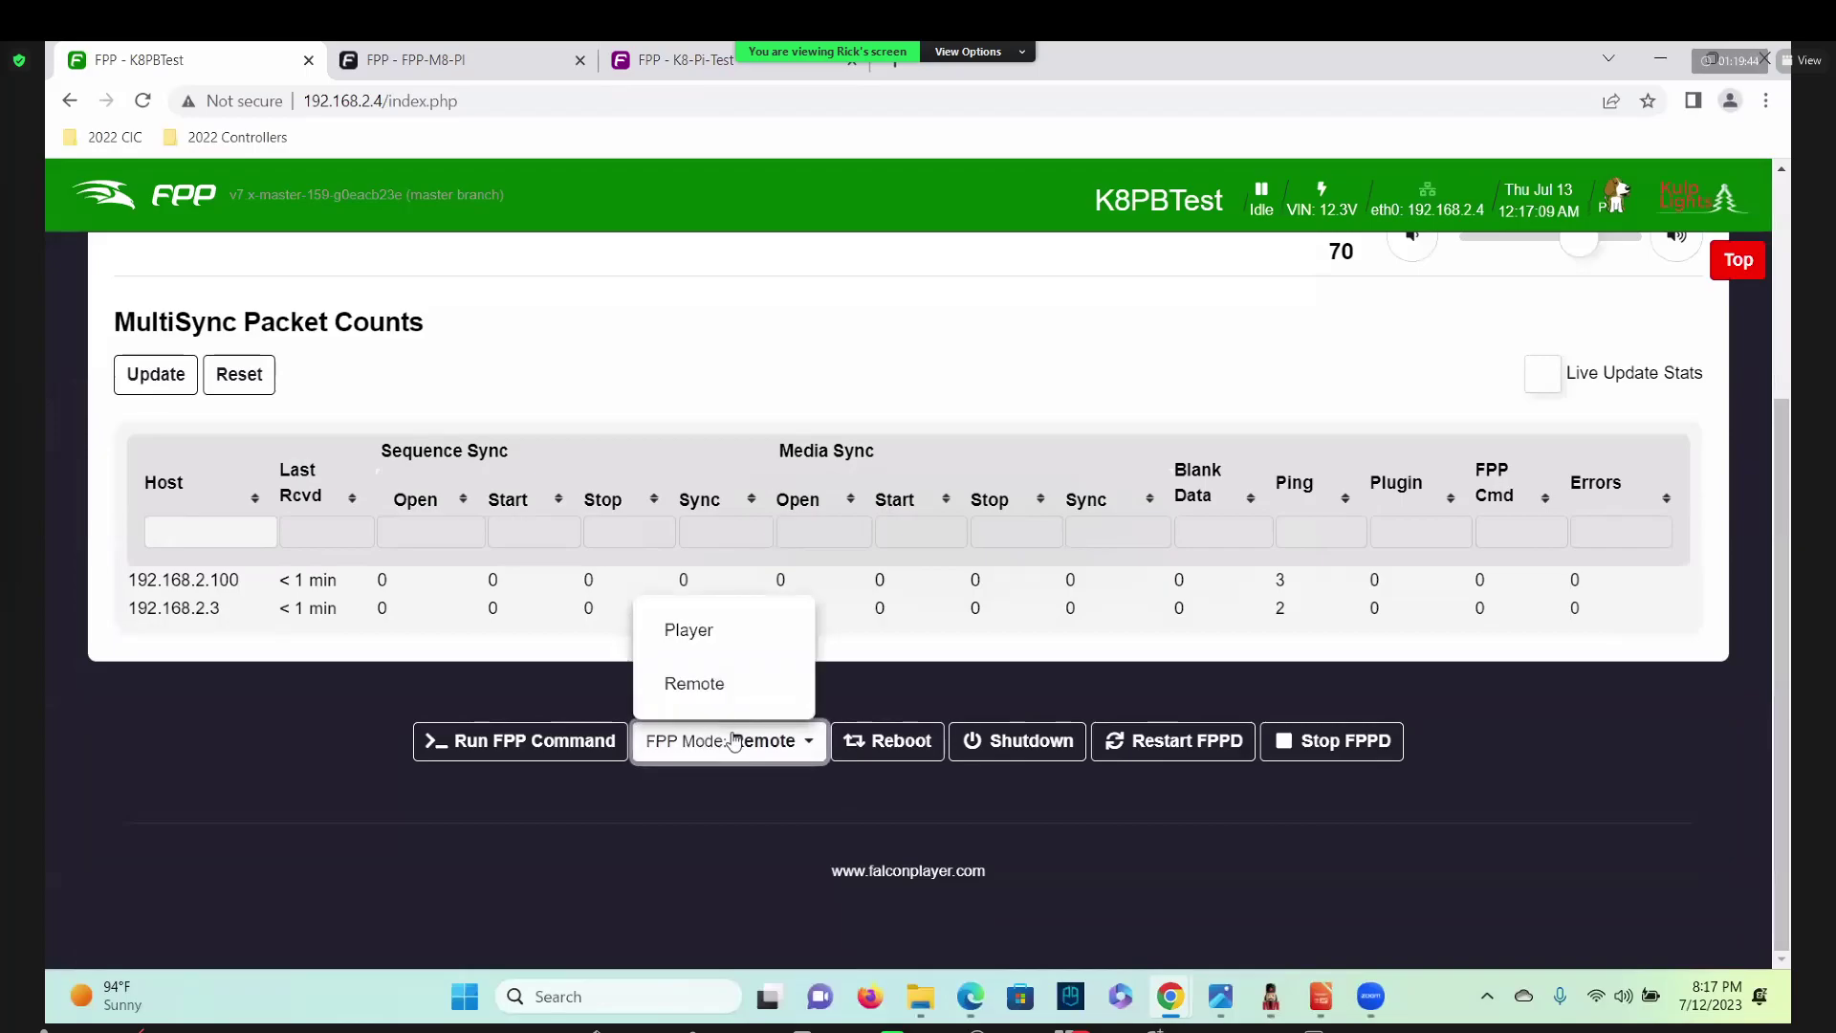
pyautogui.click(698, 621)
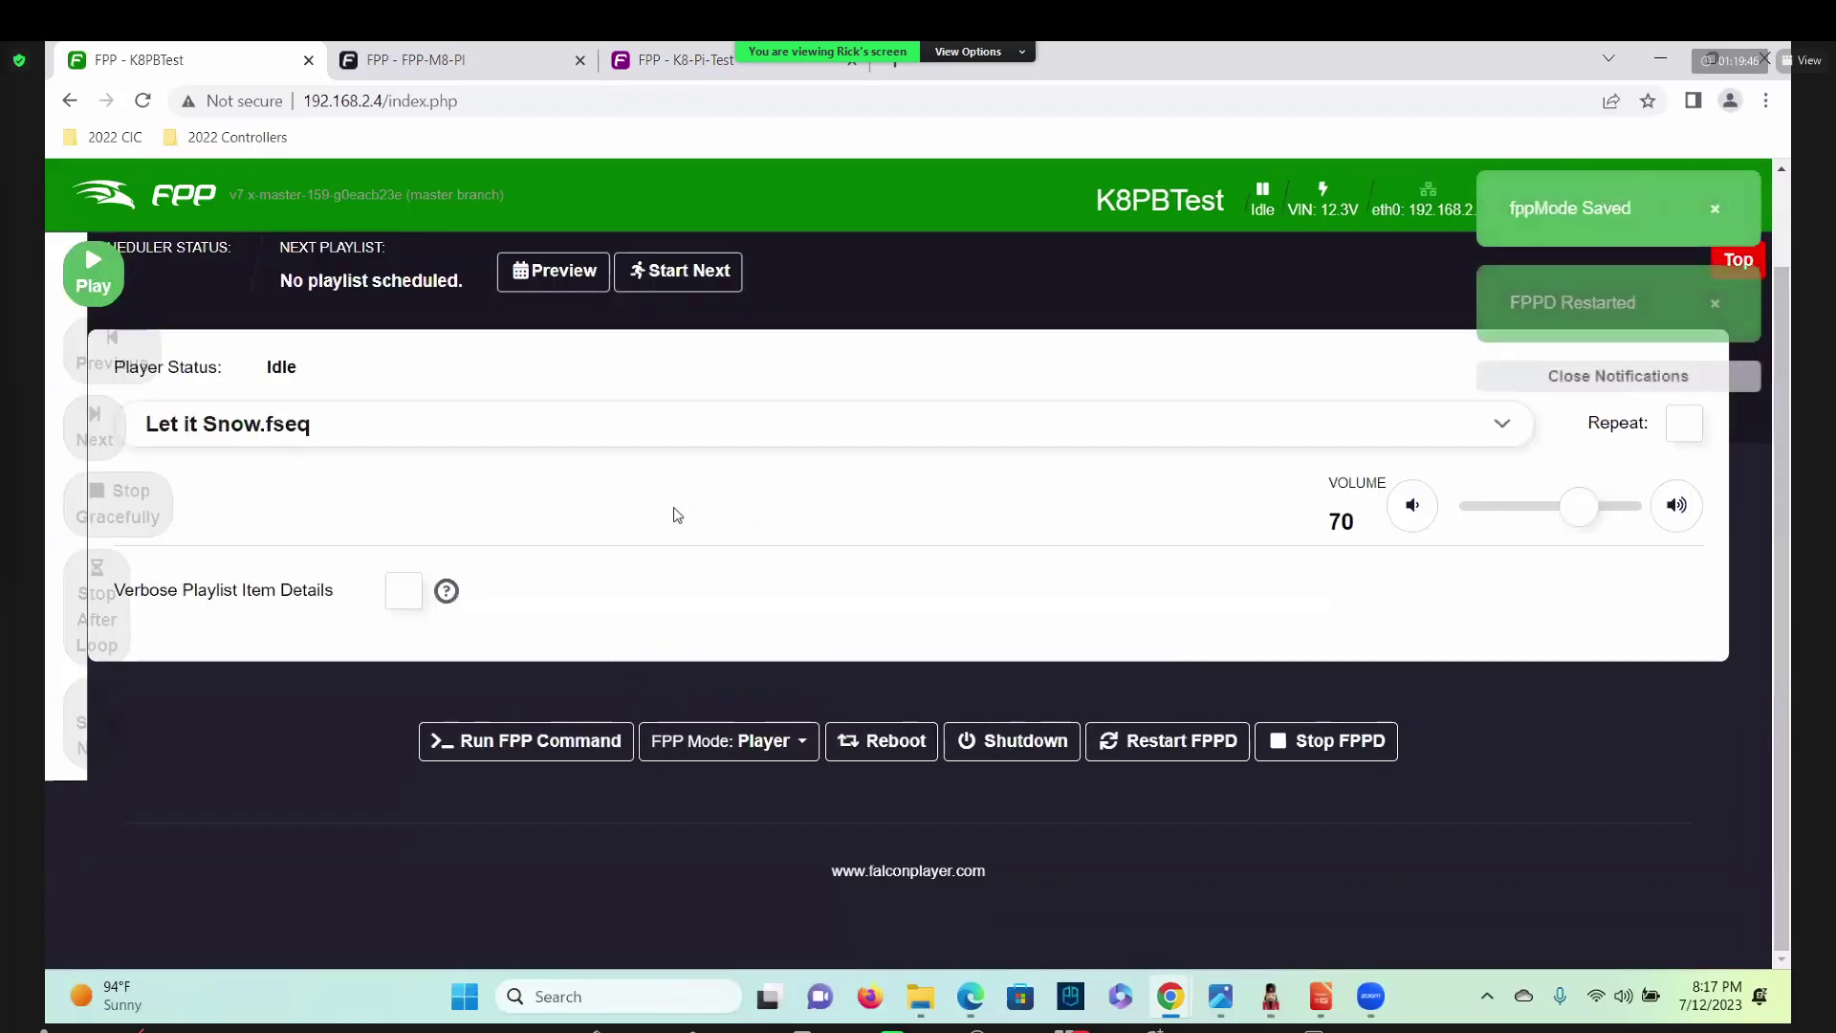
# Select the media file Let It Snow Let It Snow Let It Snow.mp3 for playback and review the other playable sequences and media.
pyautogui.click(423, 442)
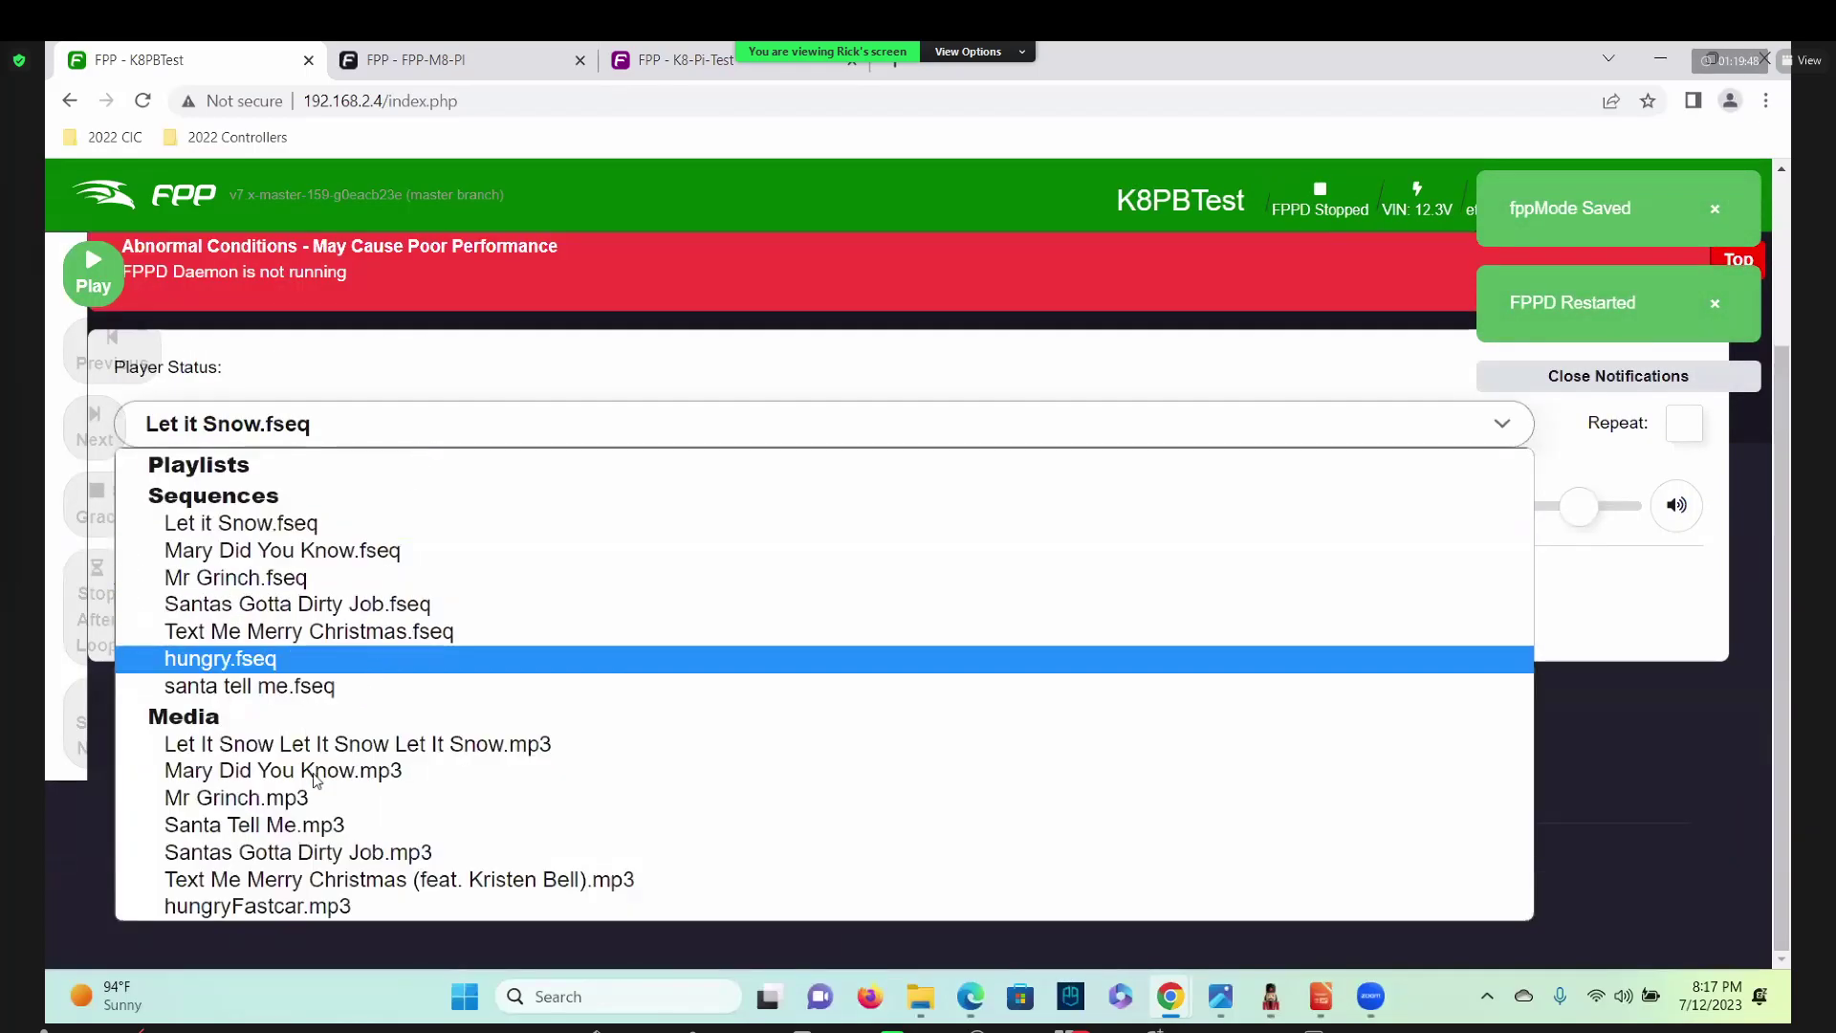
pyautogui.click(333, 743)
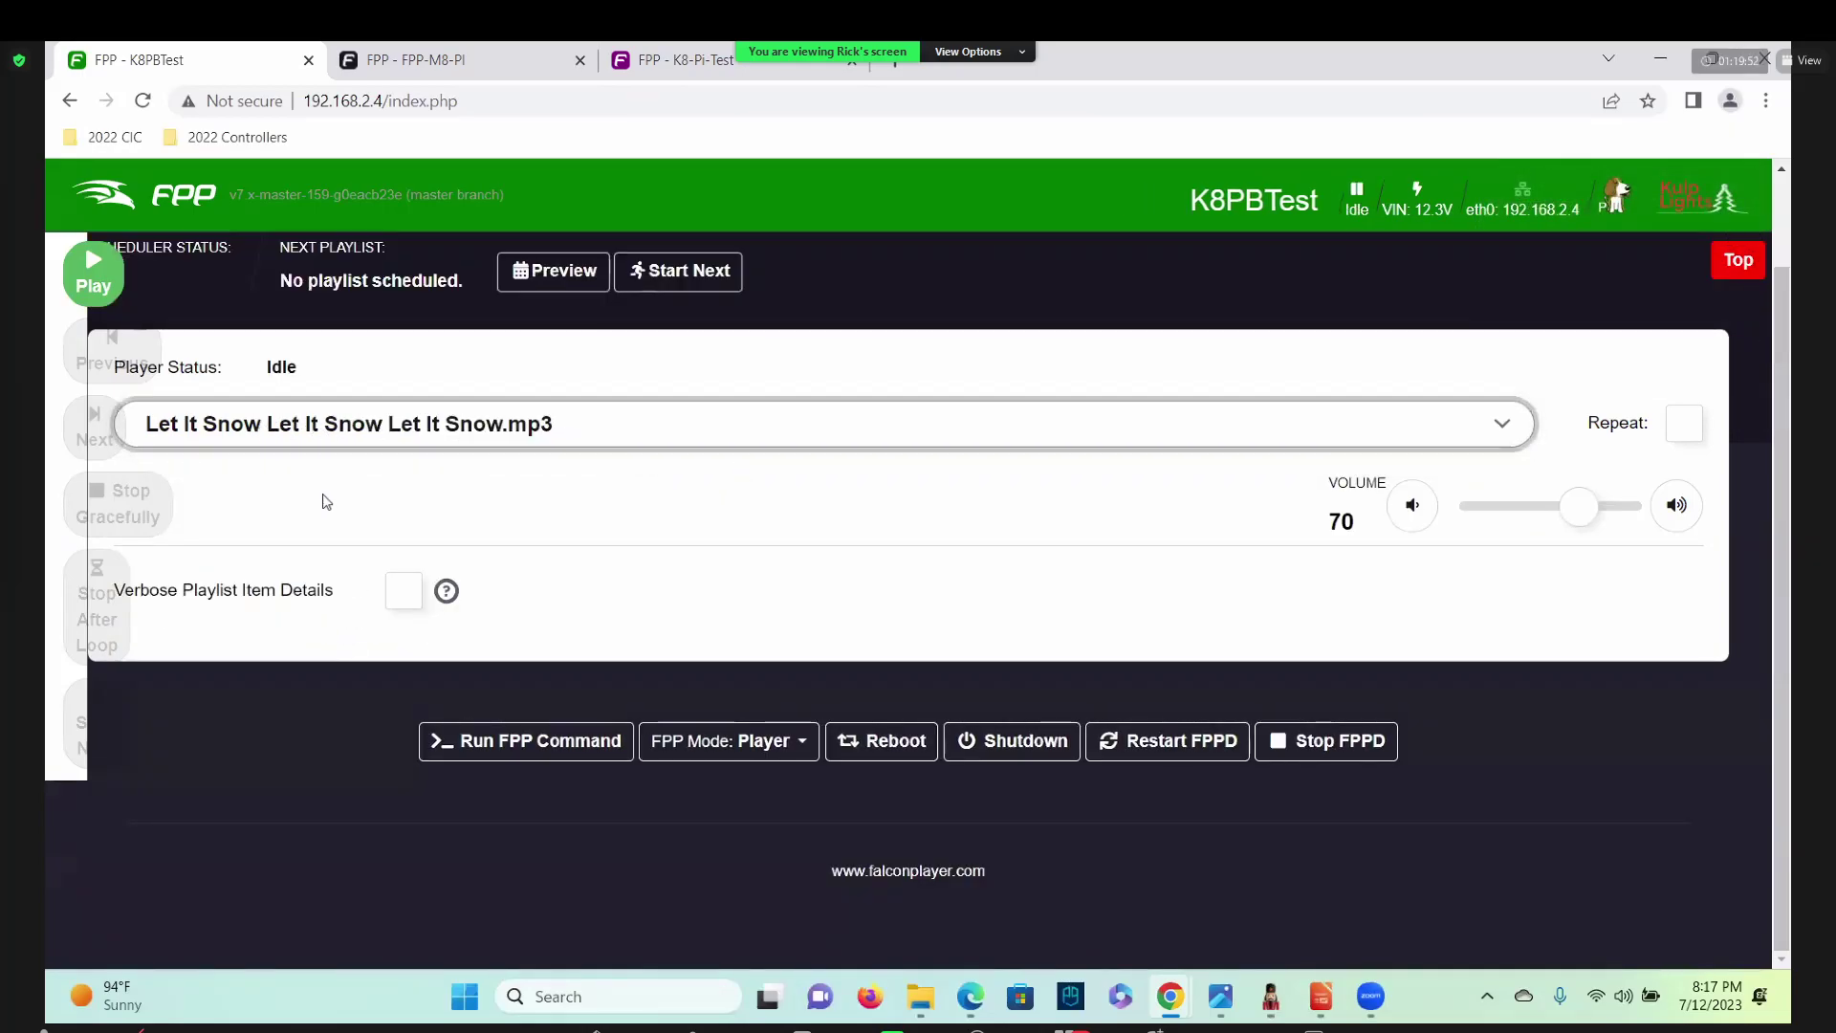
pyautogui.click(319, 435)
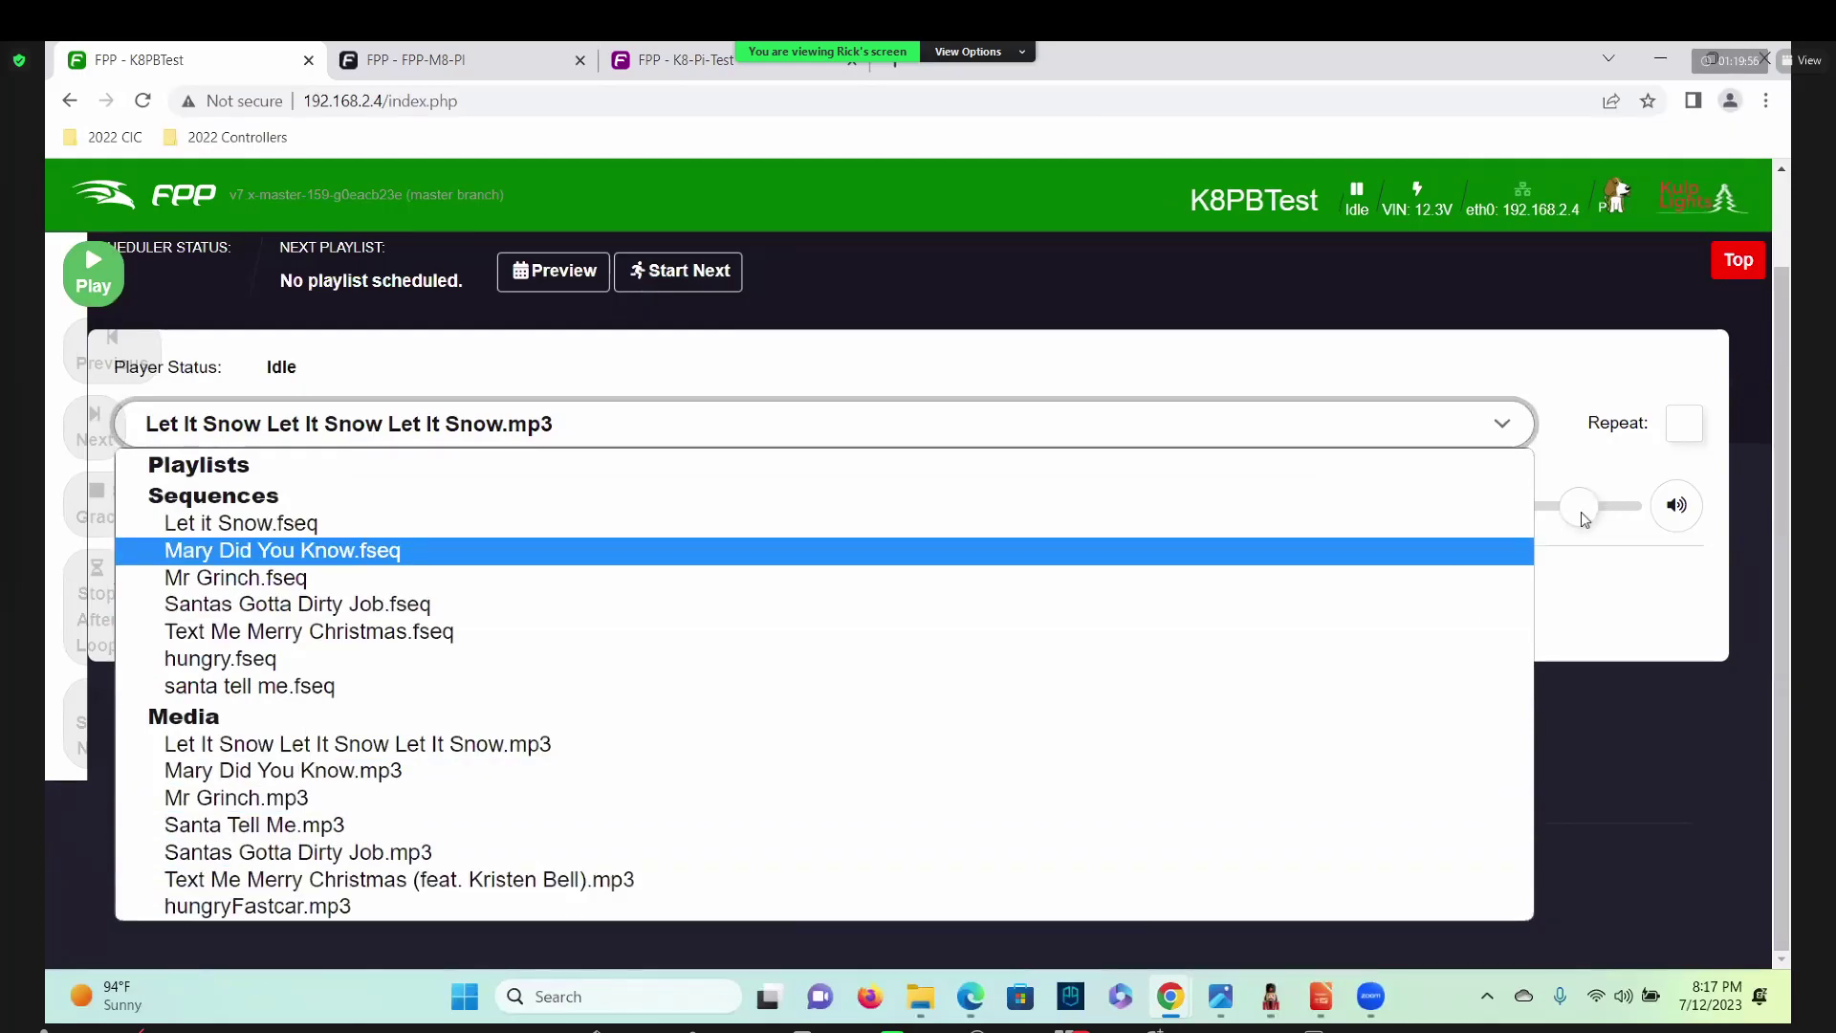
pyautogui.scroll(1, 1278, 442)
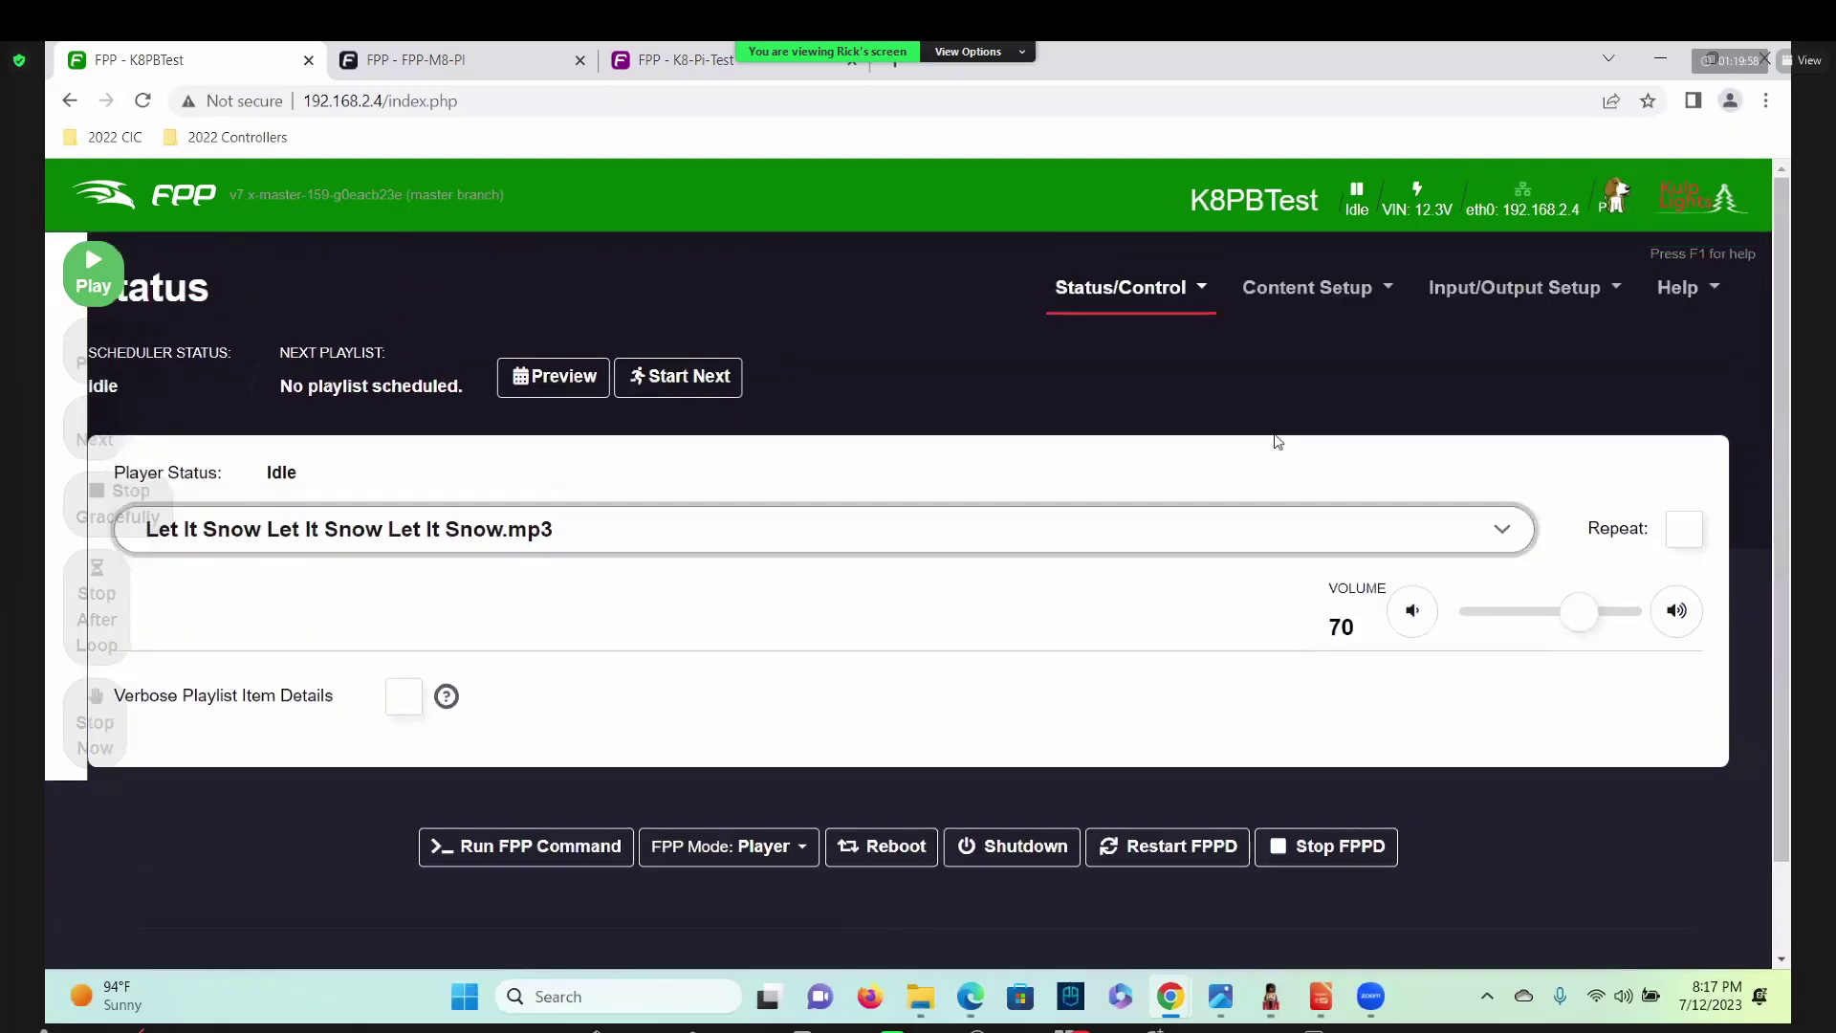
# Open the Current Monitor page and count the pixels on the controller's ports, running the count again.
pyautogui.click(1100, 288)
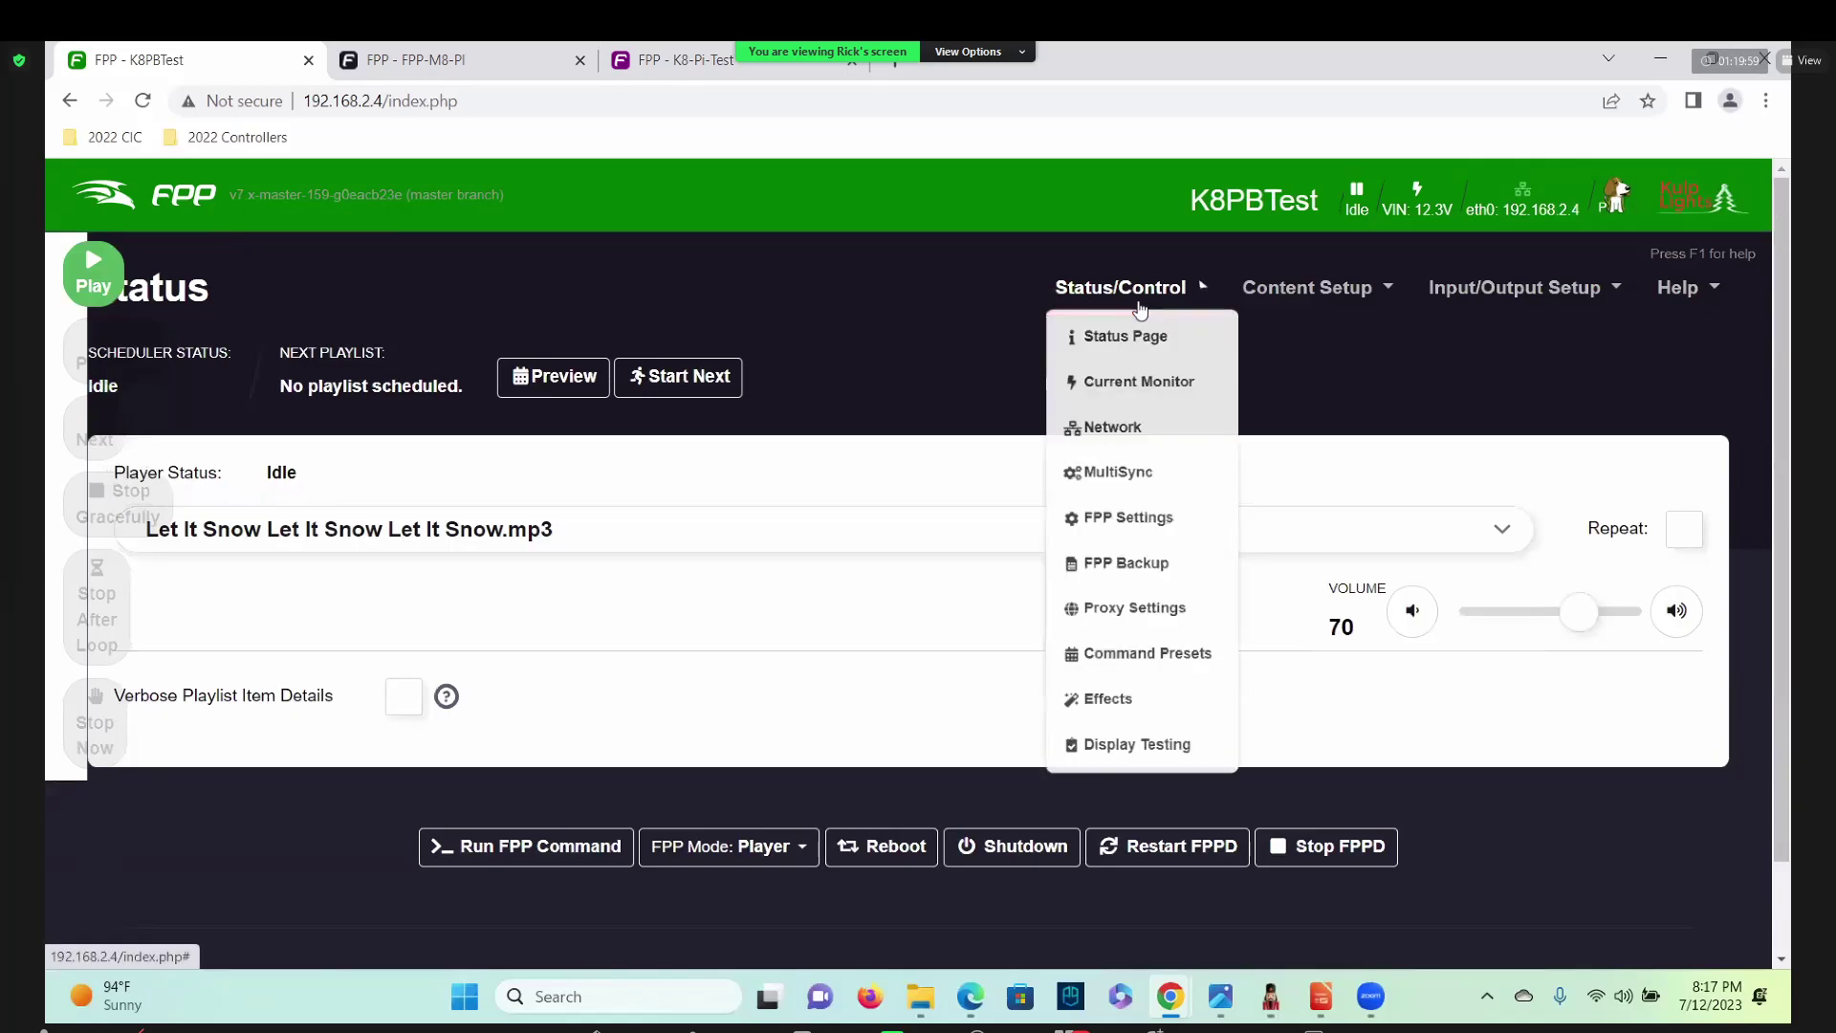
pyautogui.click(1137, 387)
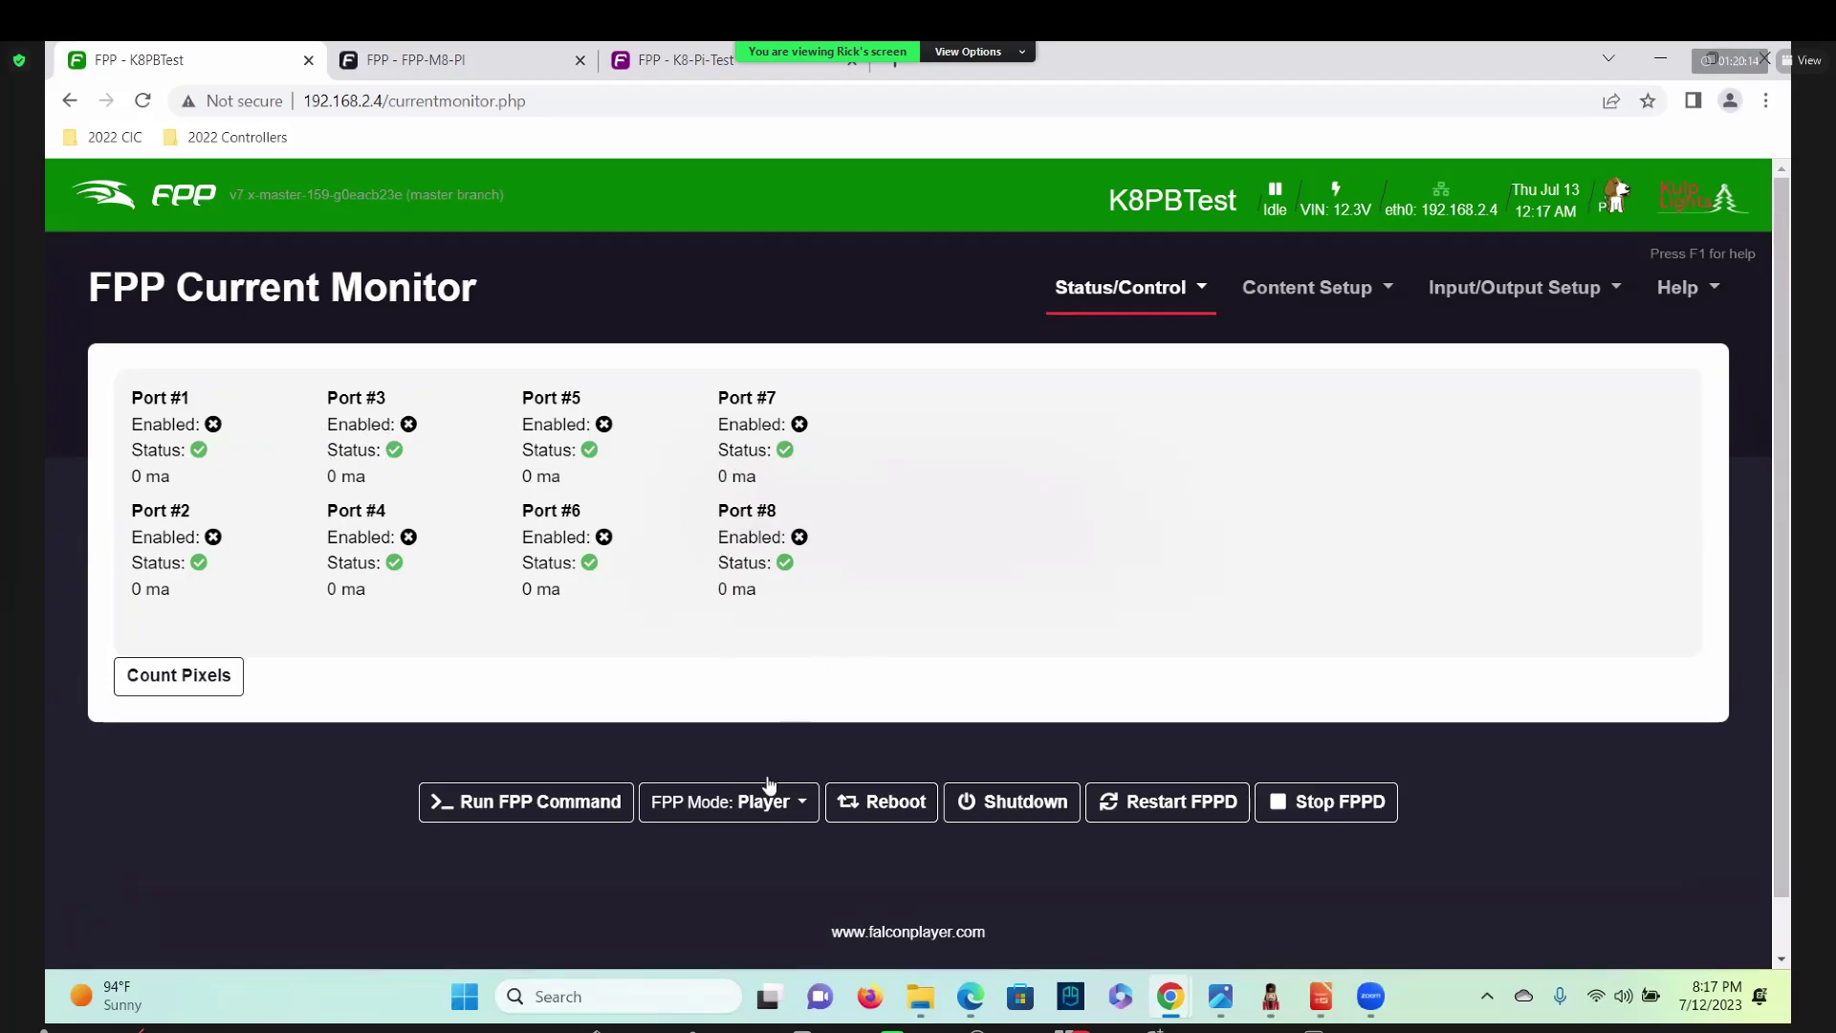
pyautogui.click(184, 677)
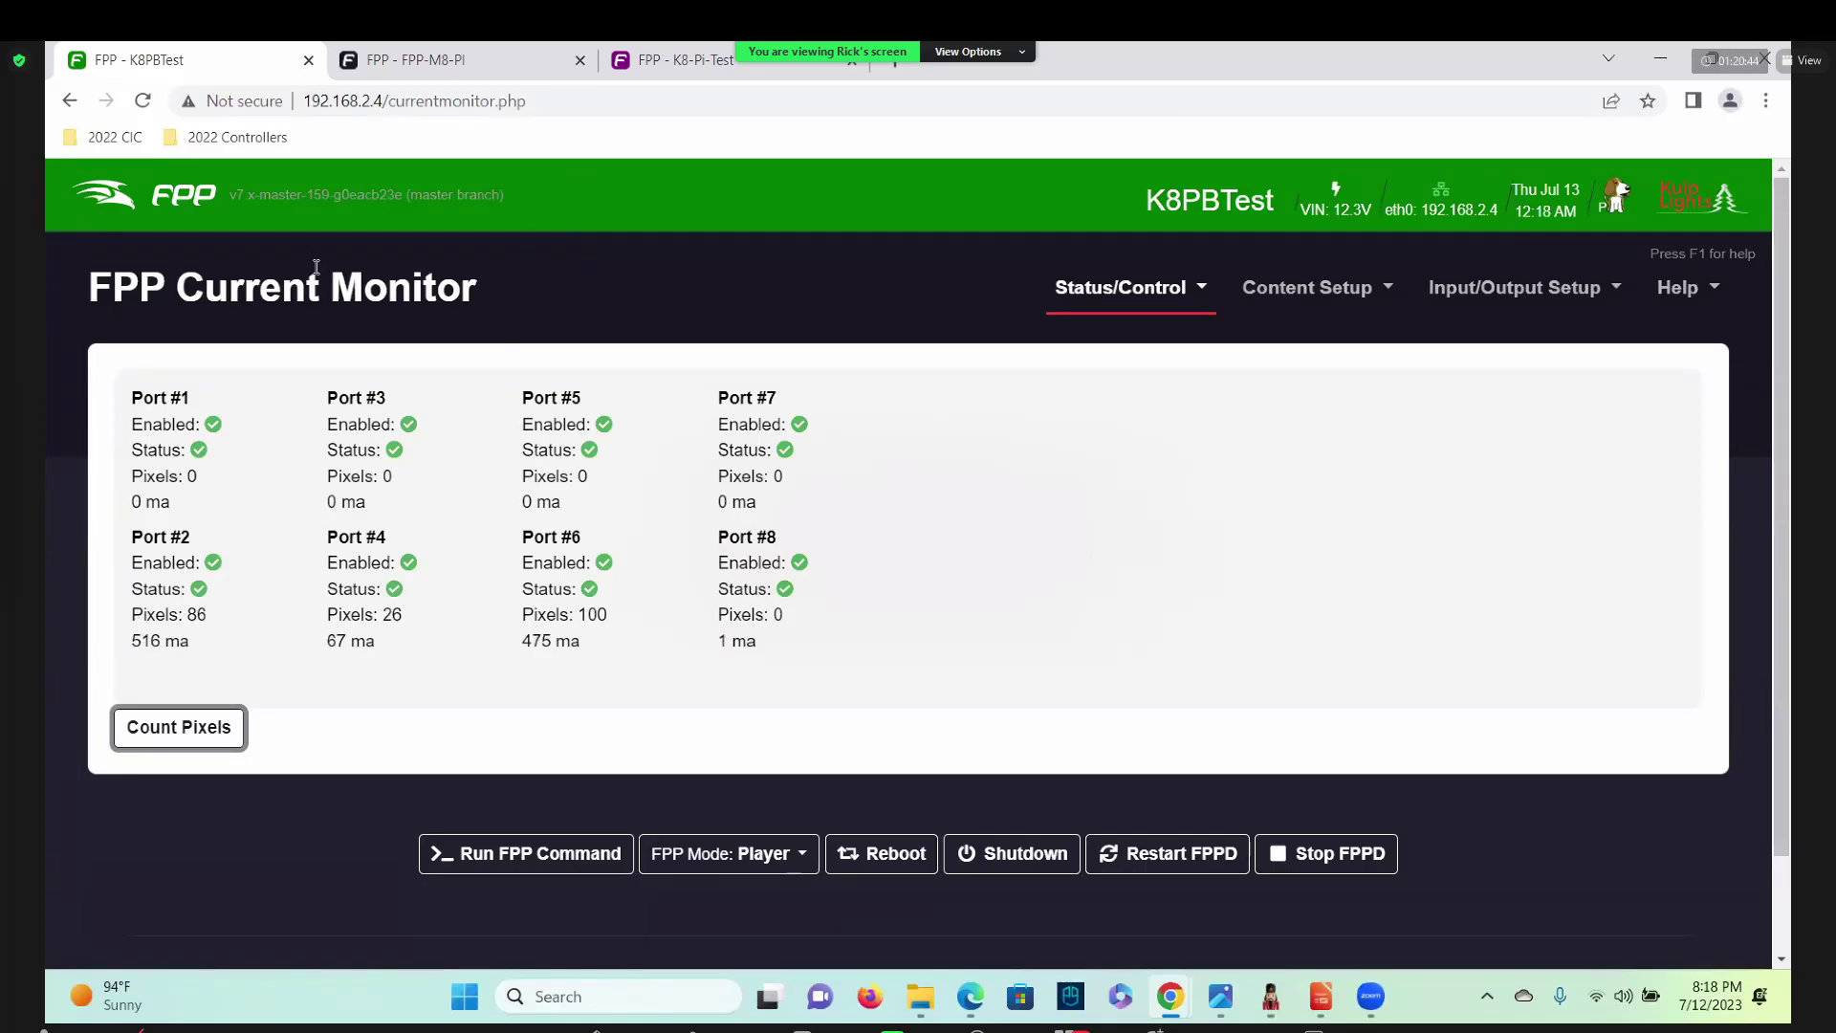
pyautogui.click(141, 746)
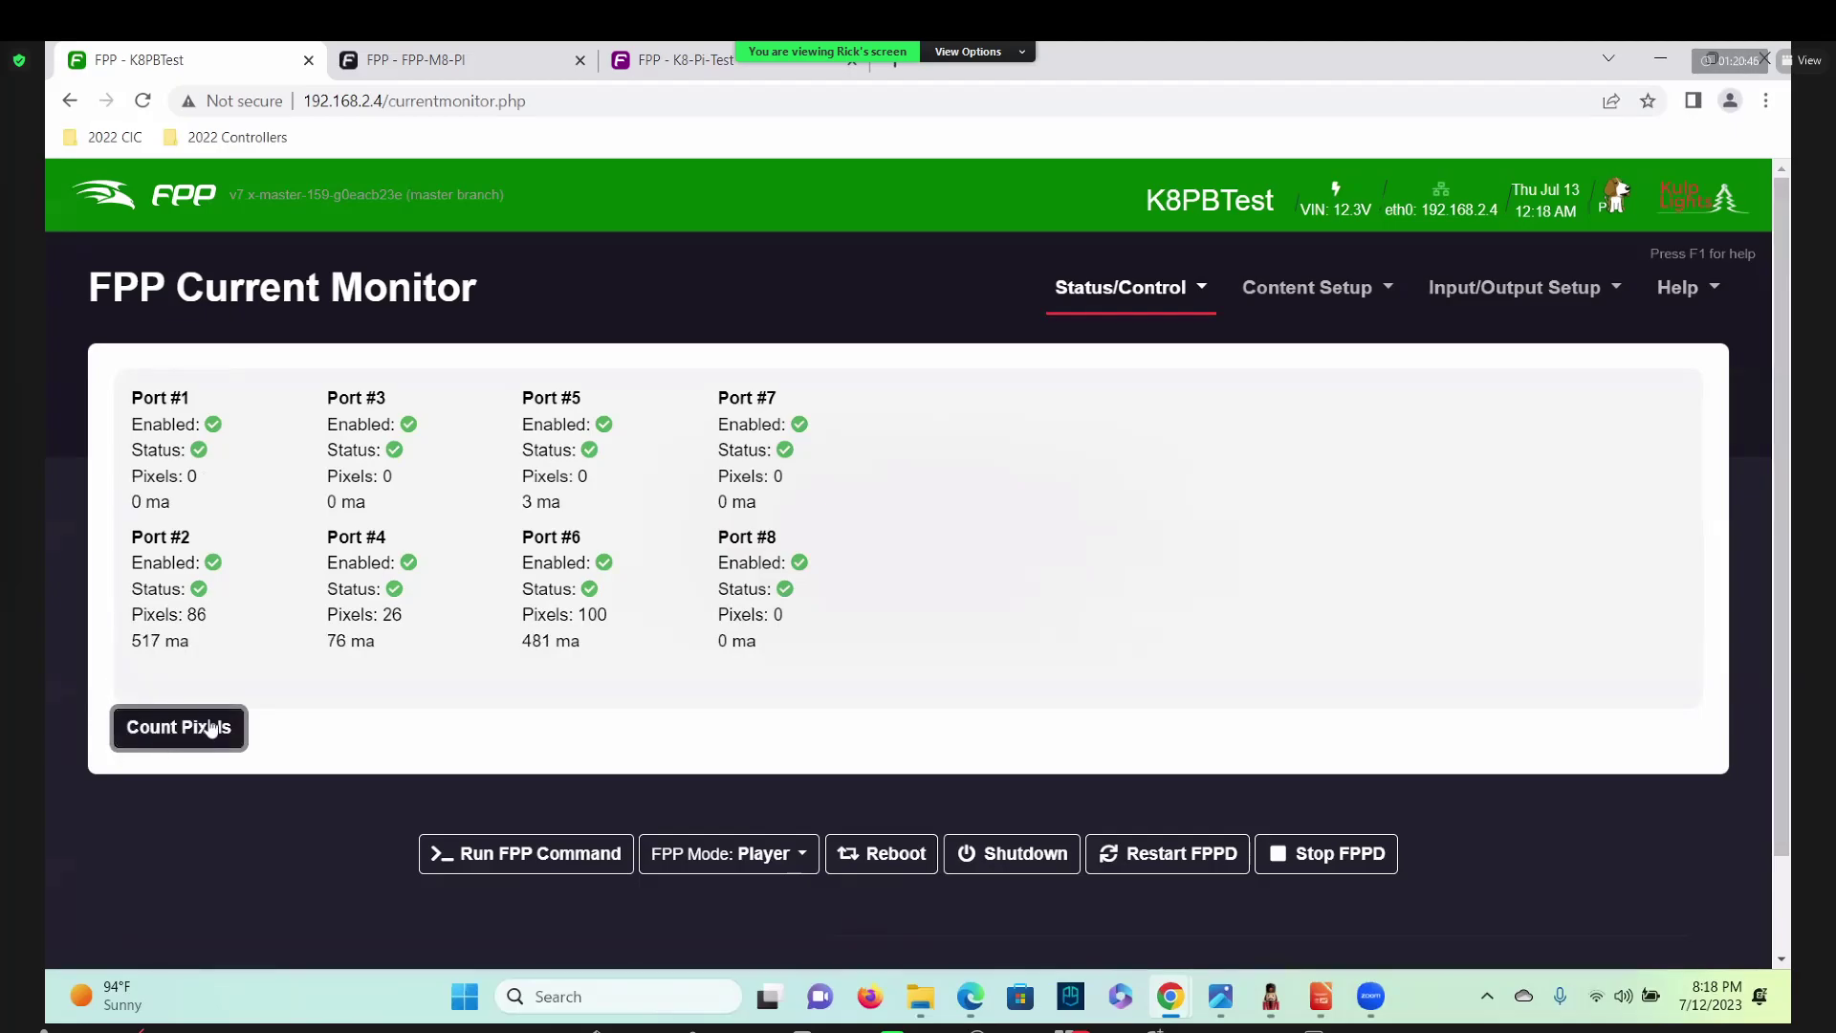
pyautogui.click(202, 731)
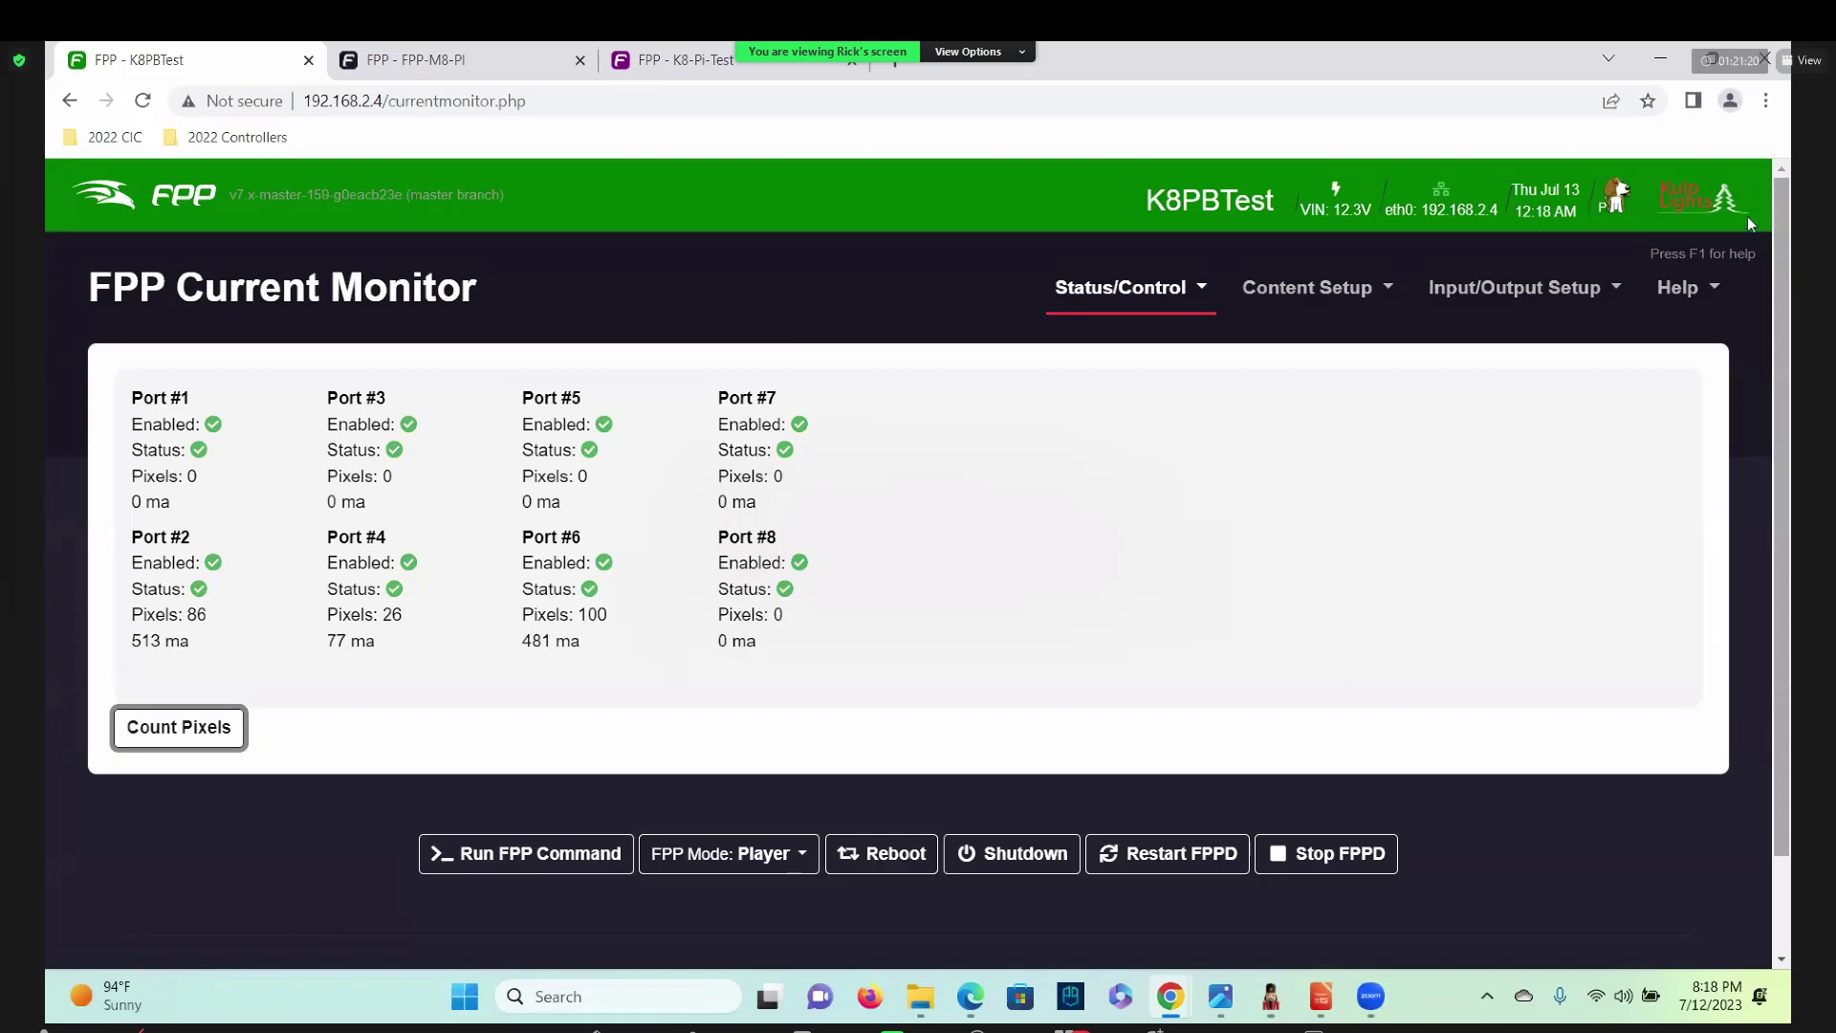
# Open the controller's Cape Info page and show its EEPROM Upgrade options.
pyautogui.click(1675, 290)
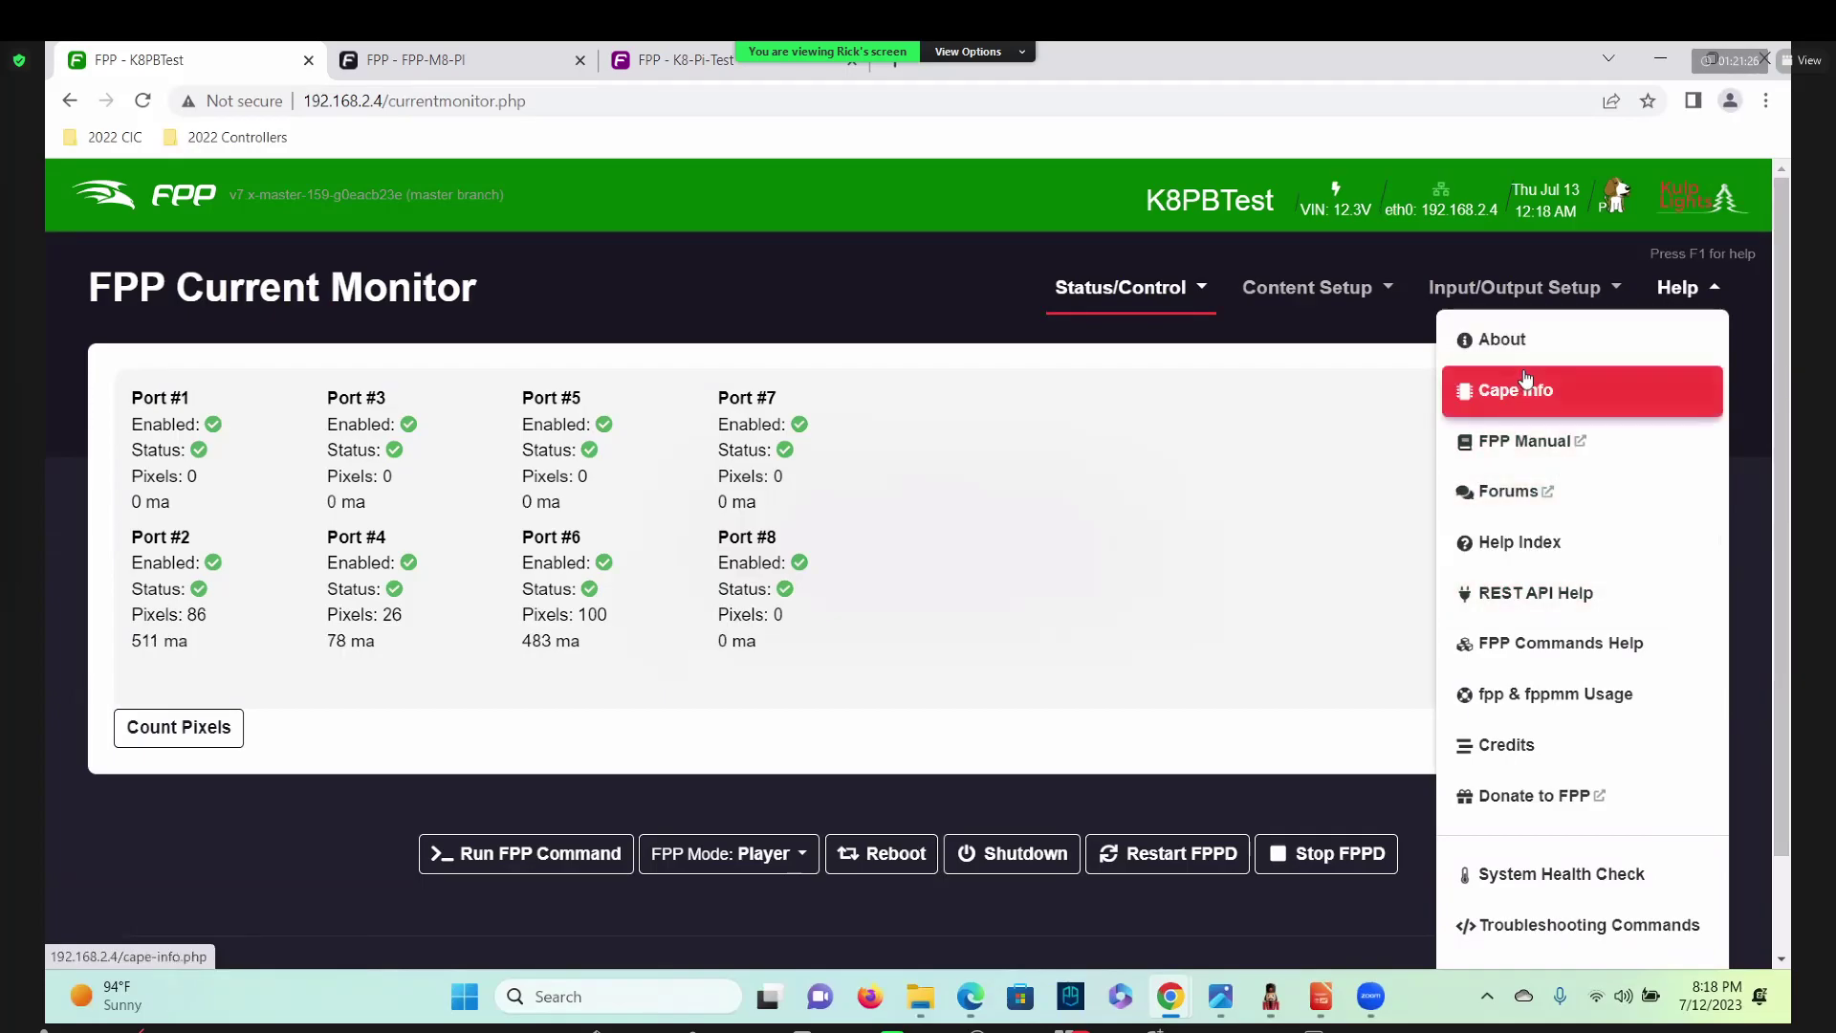
pyautogui.click(1503, 350)
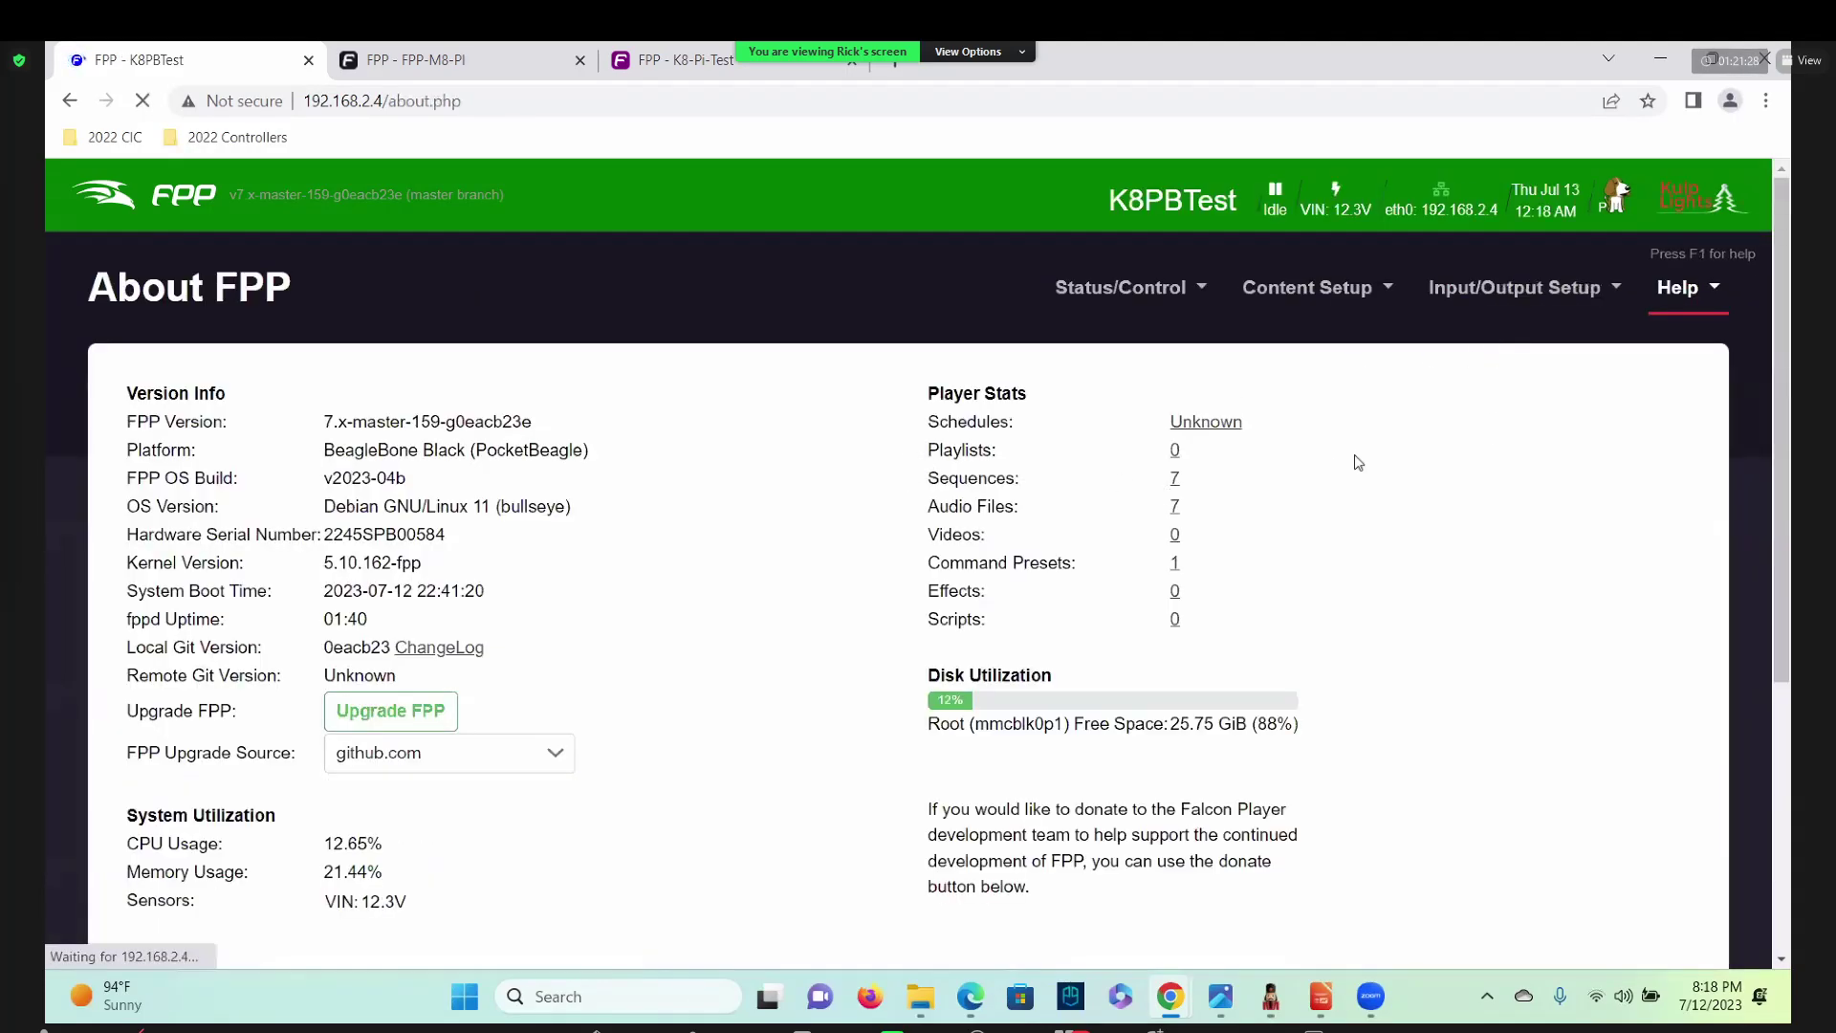
pyautogui.click(1683, 289)
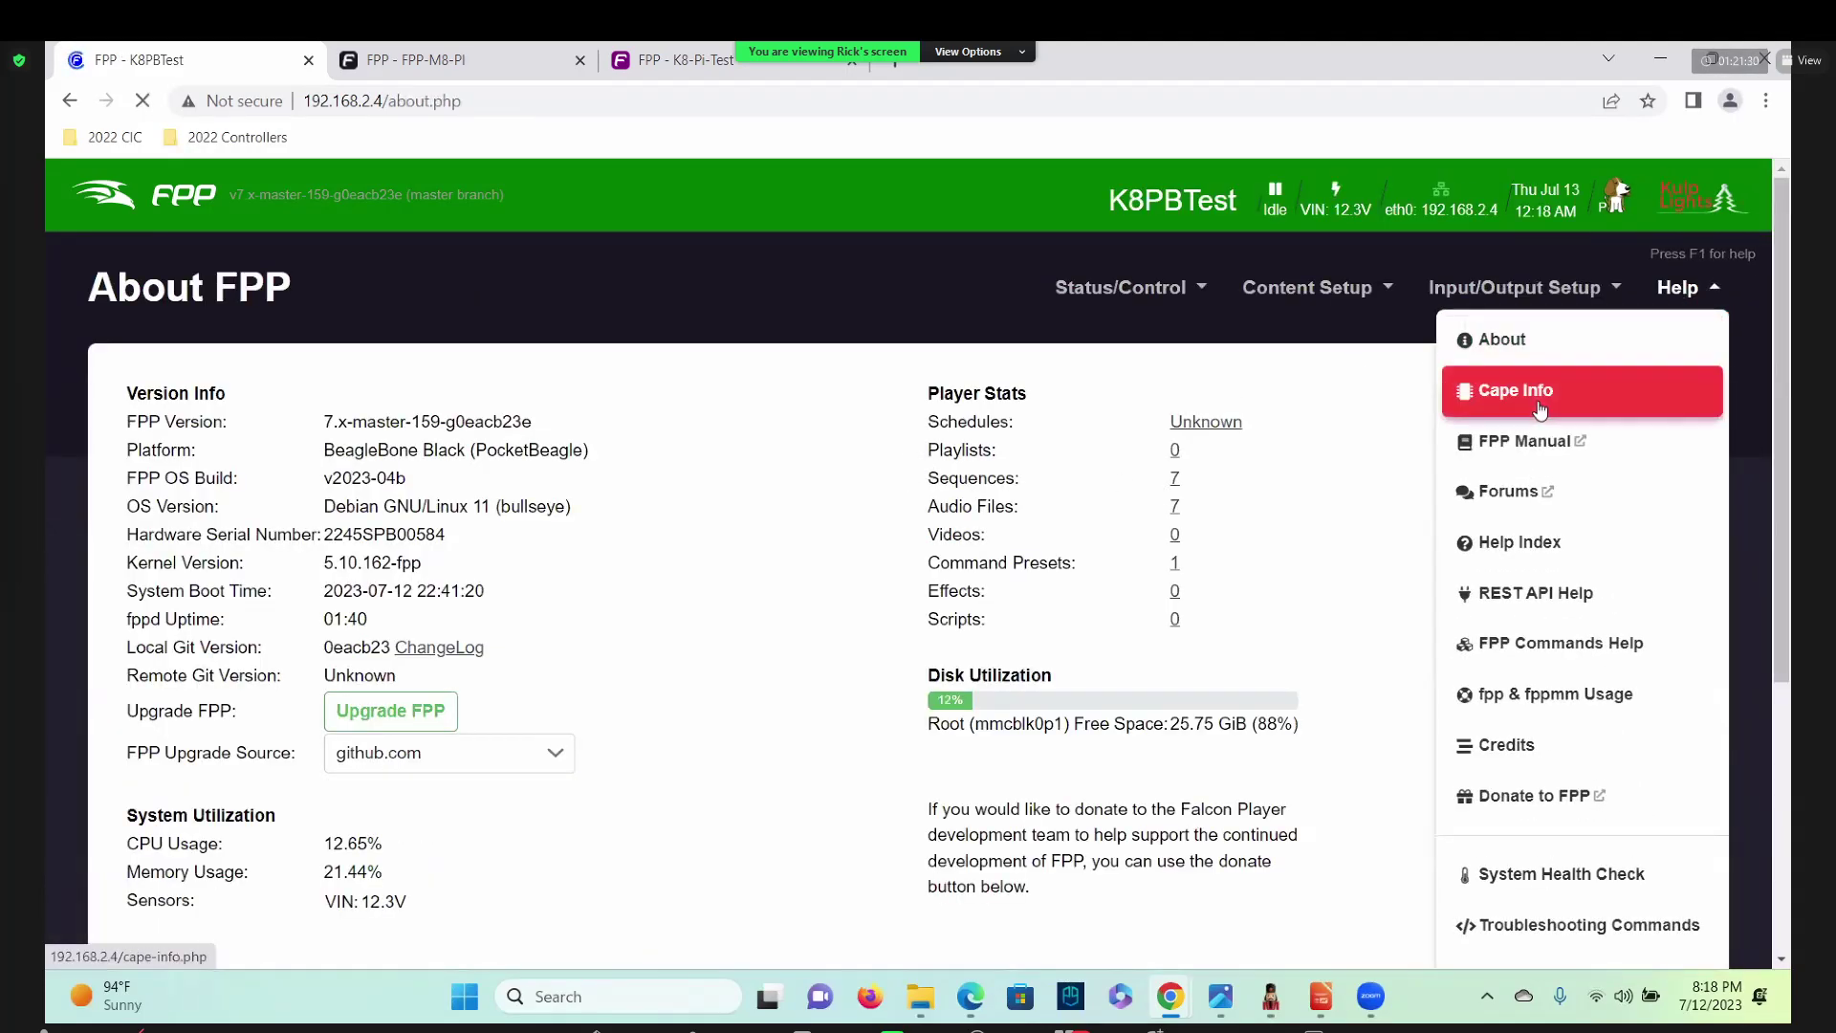
pyautogui.click(1514, 377)
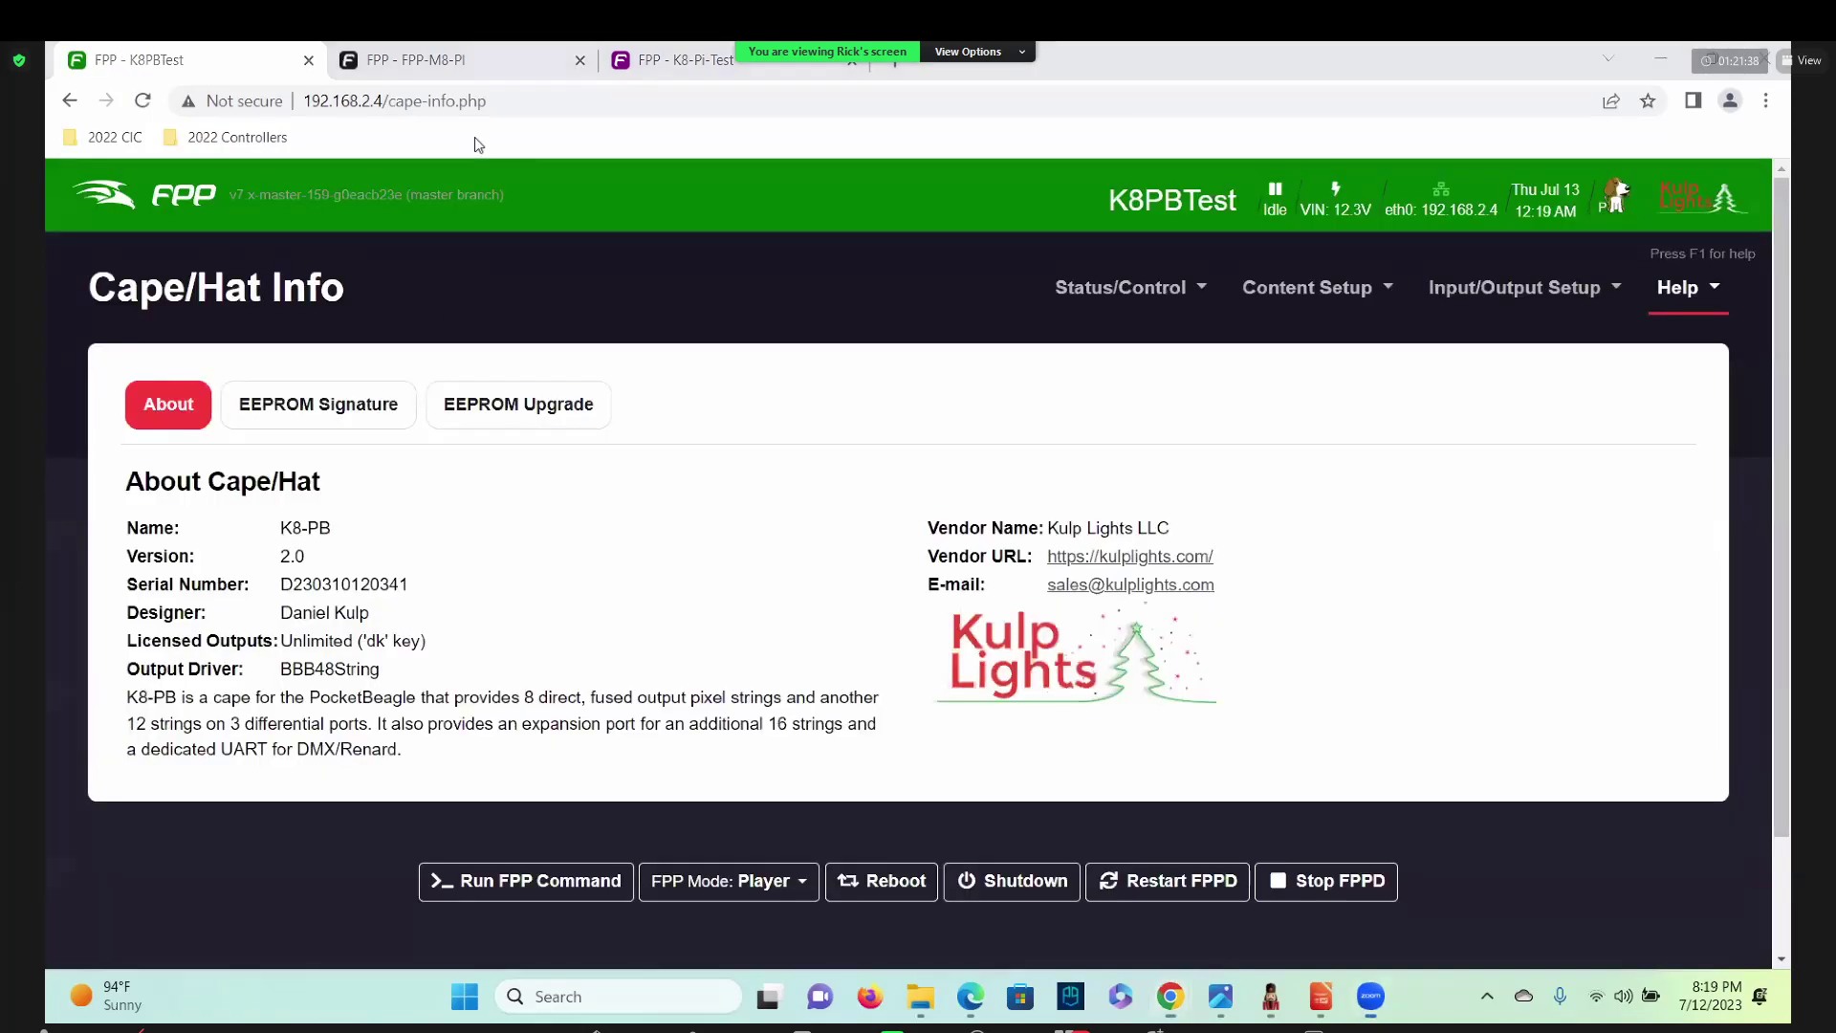
pyautogui.click(542, 426)
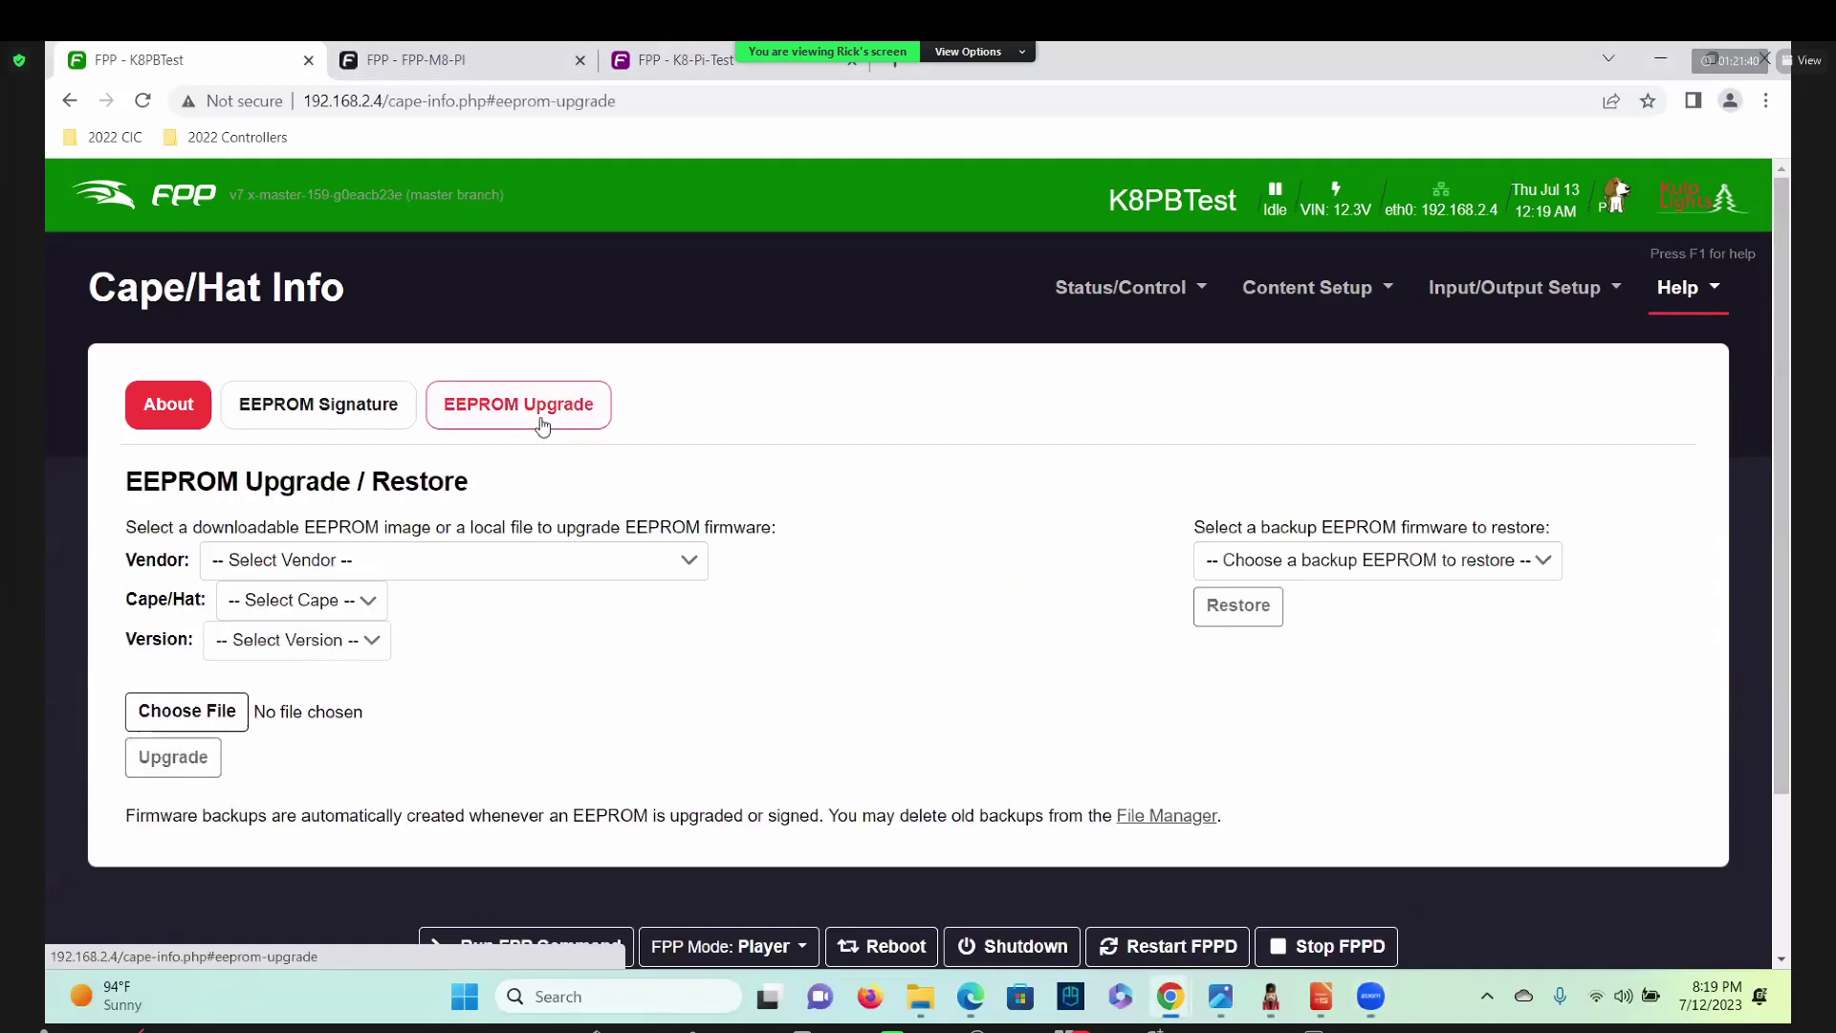
# Select Microcyb.com and afterward FPP Built-Ins as the EEPROM upgrade vendor, checking the cape and version choices.
pyautogui.click(411, 562)
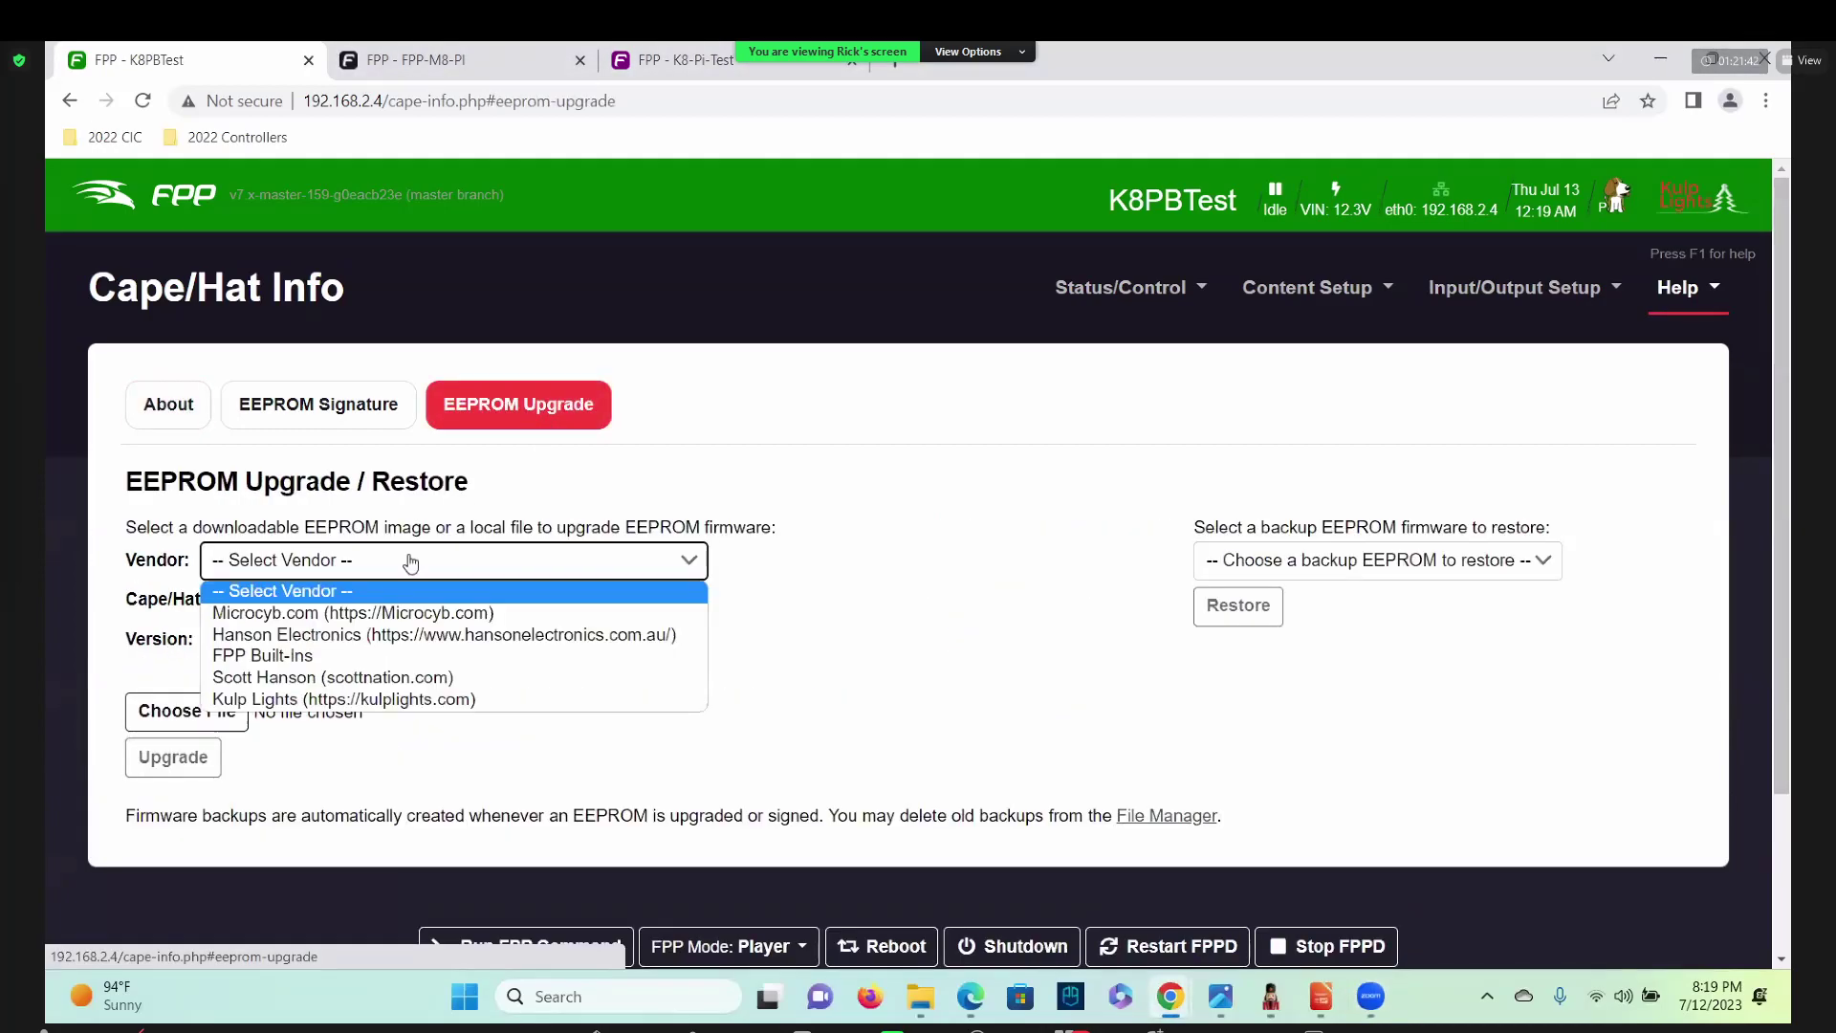
pyautogui.click(305, 621)
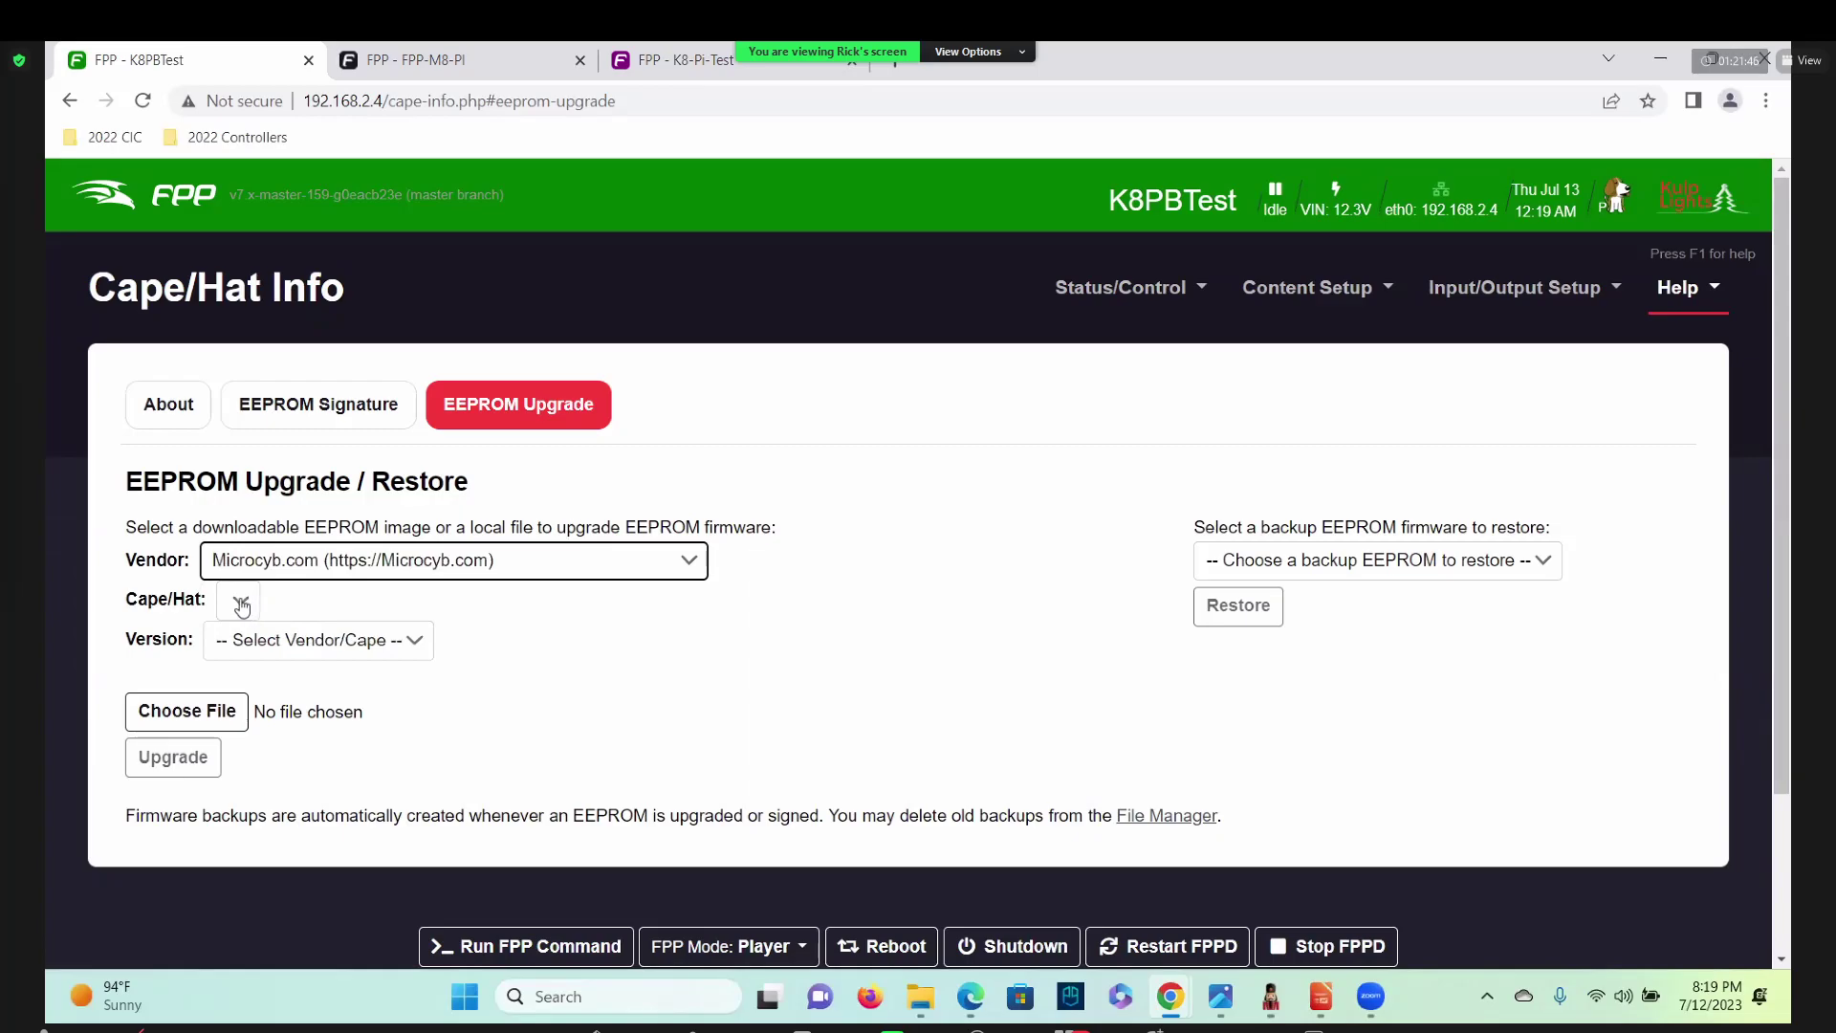
pyautogui.click(320, 564)
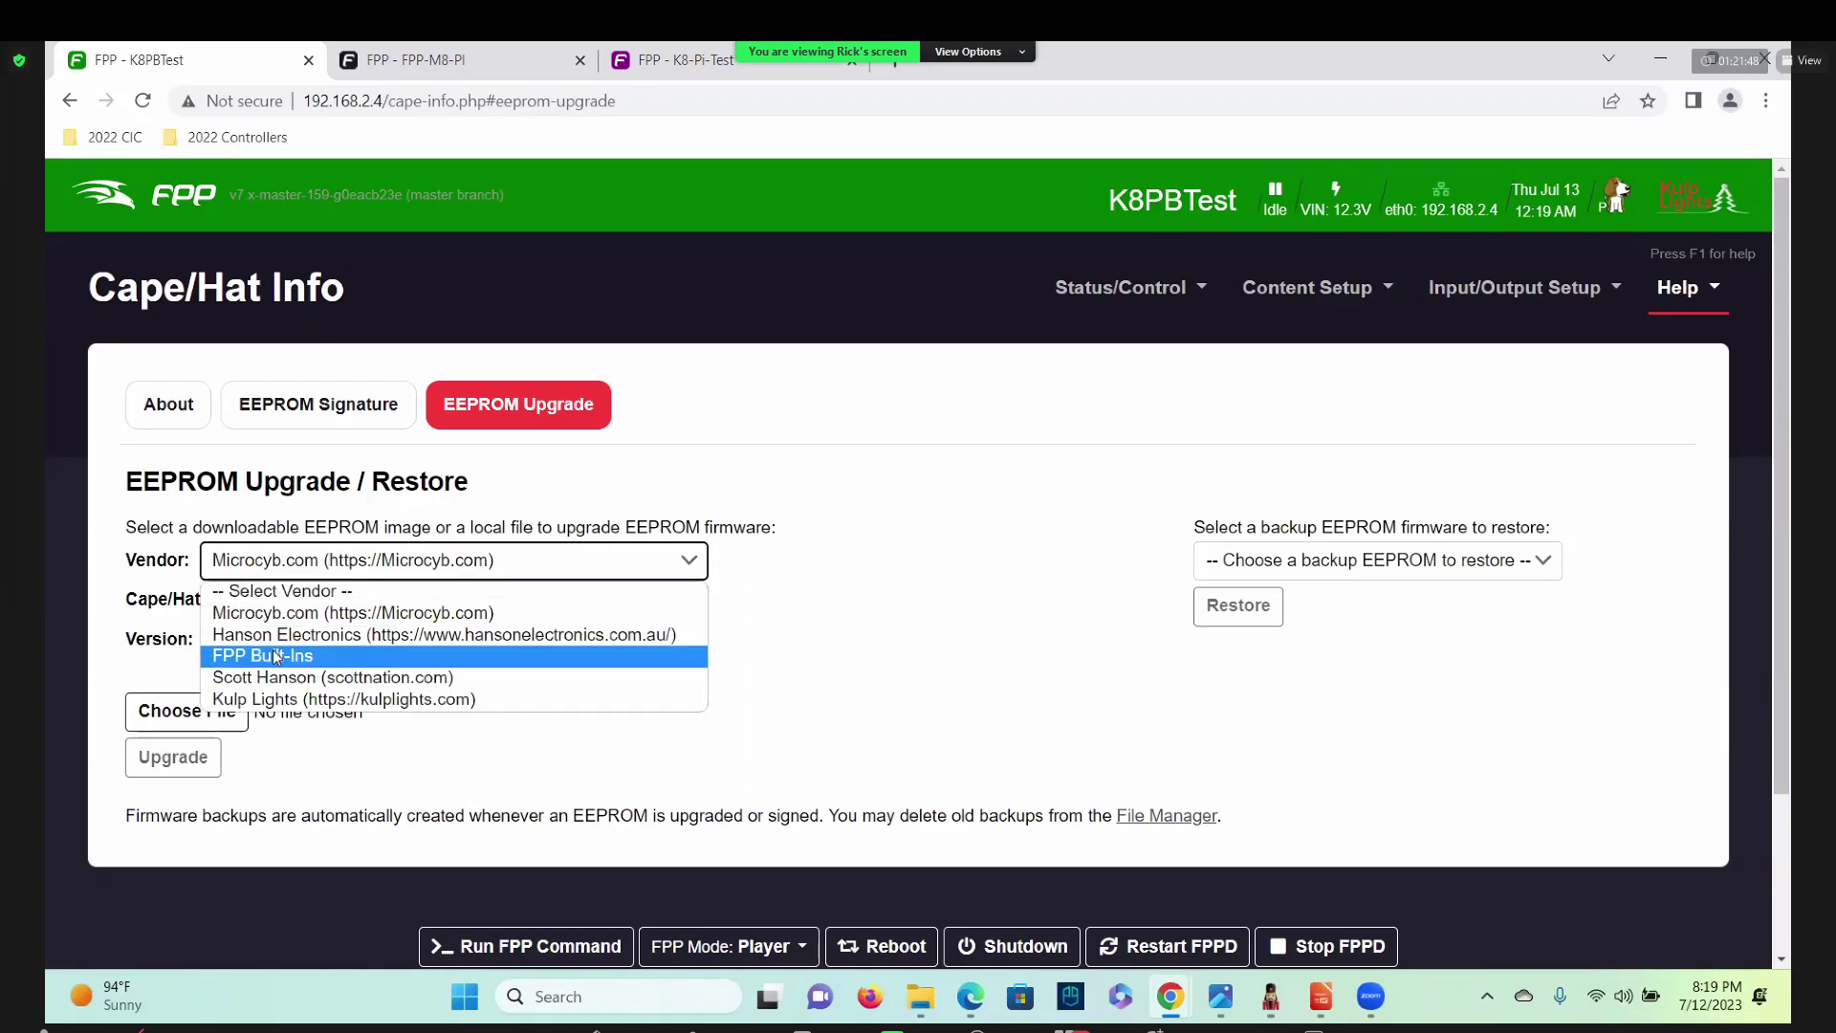
pyautogui.click(277, 655)
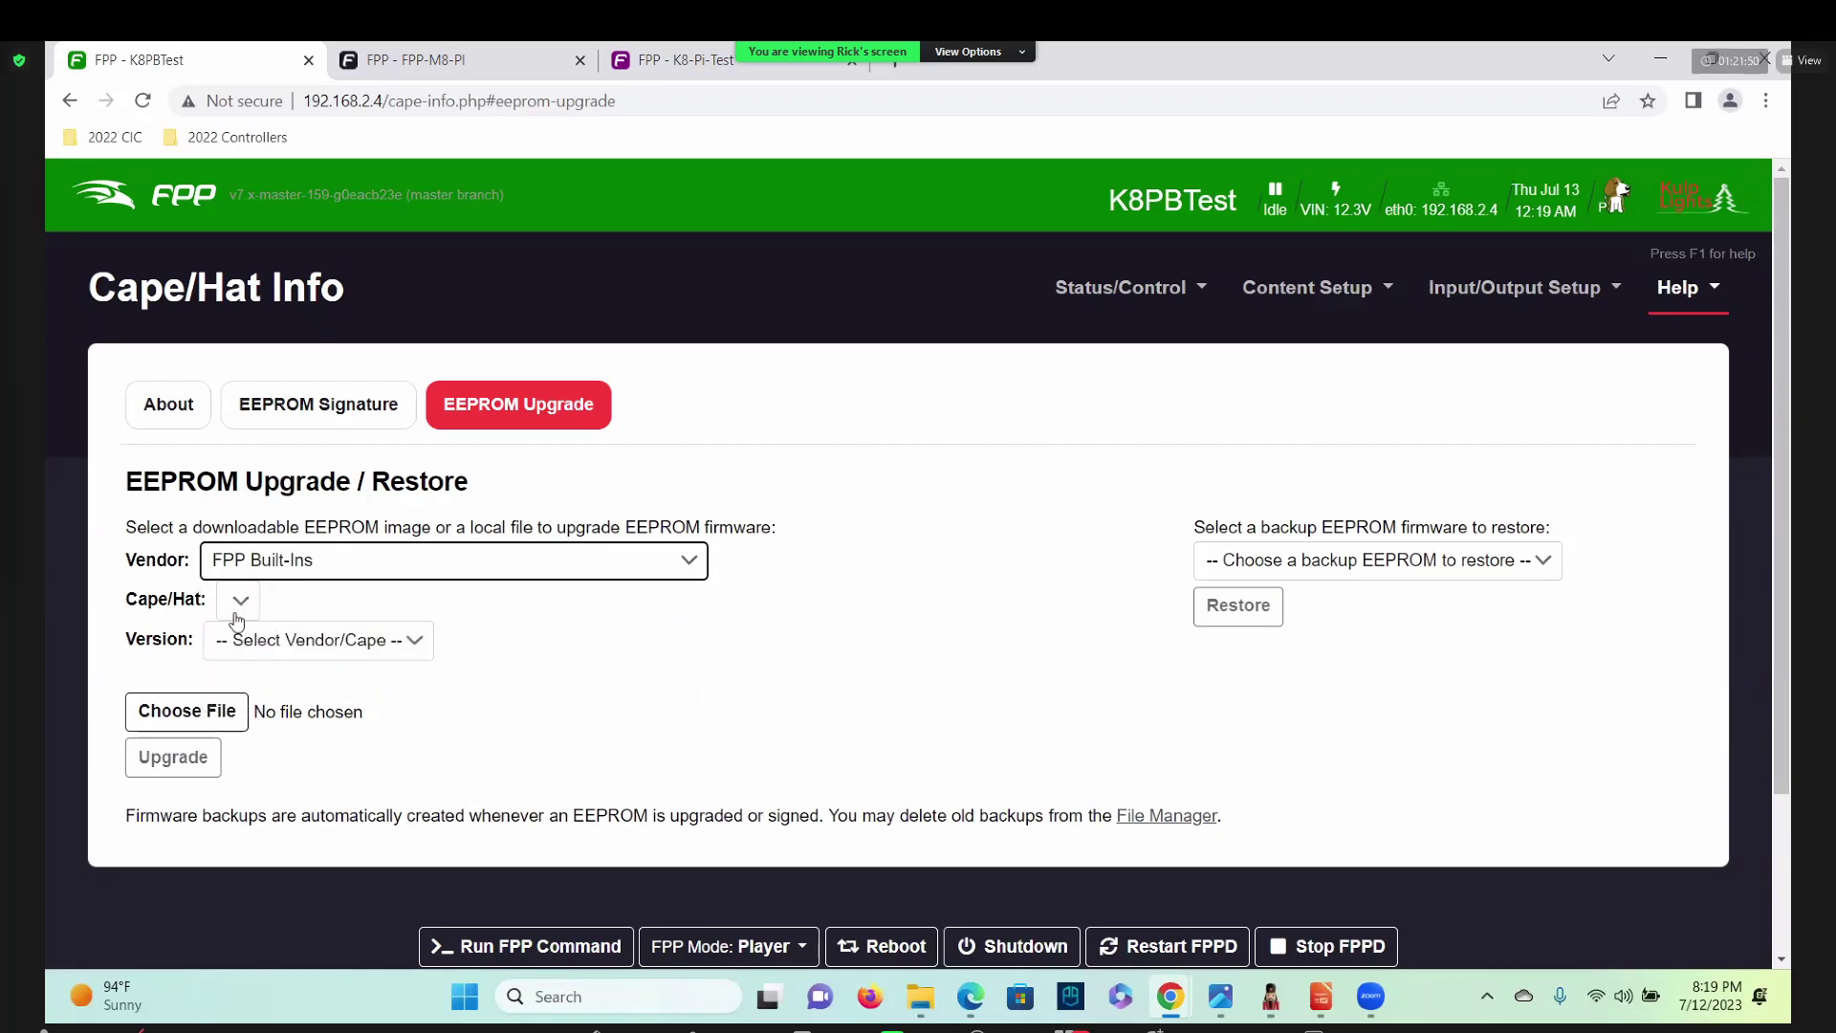
pyautogui.click(334, 653)
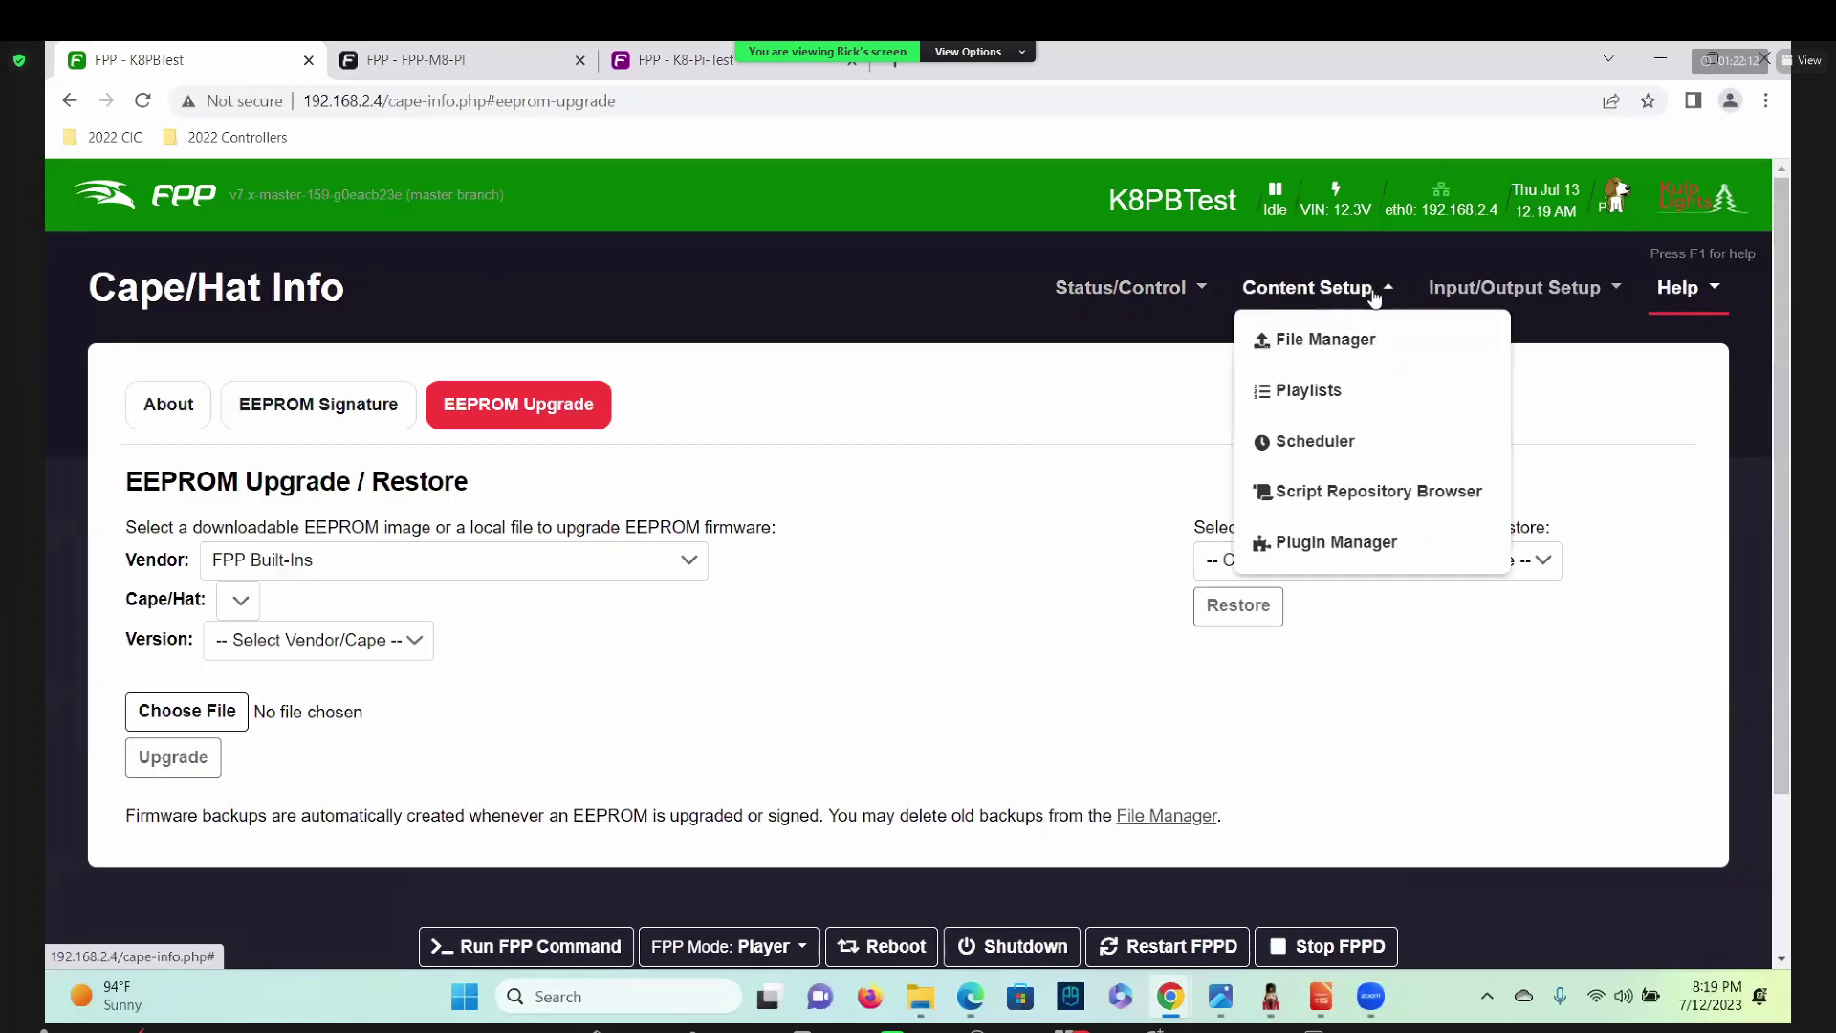
# Open the K8-PB string settings under Channel Outputs and set the pixel testing mode to Port Number.
pyautogui.moveTo(1488, 295)
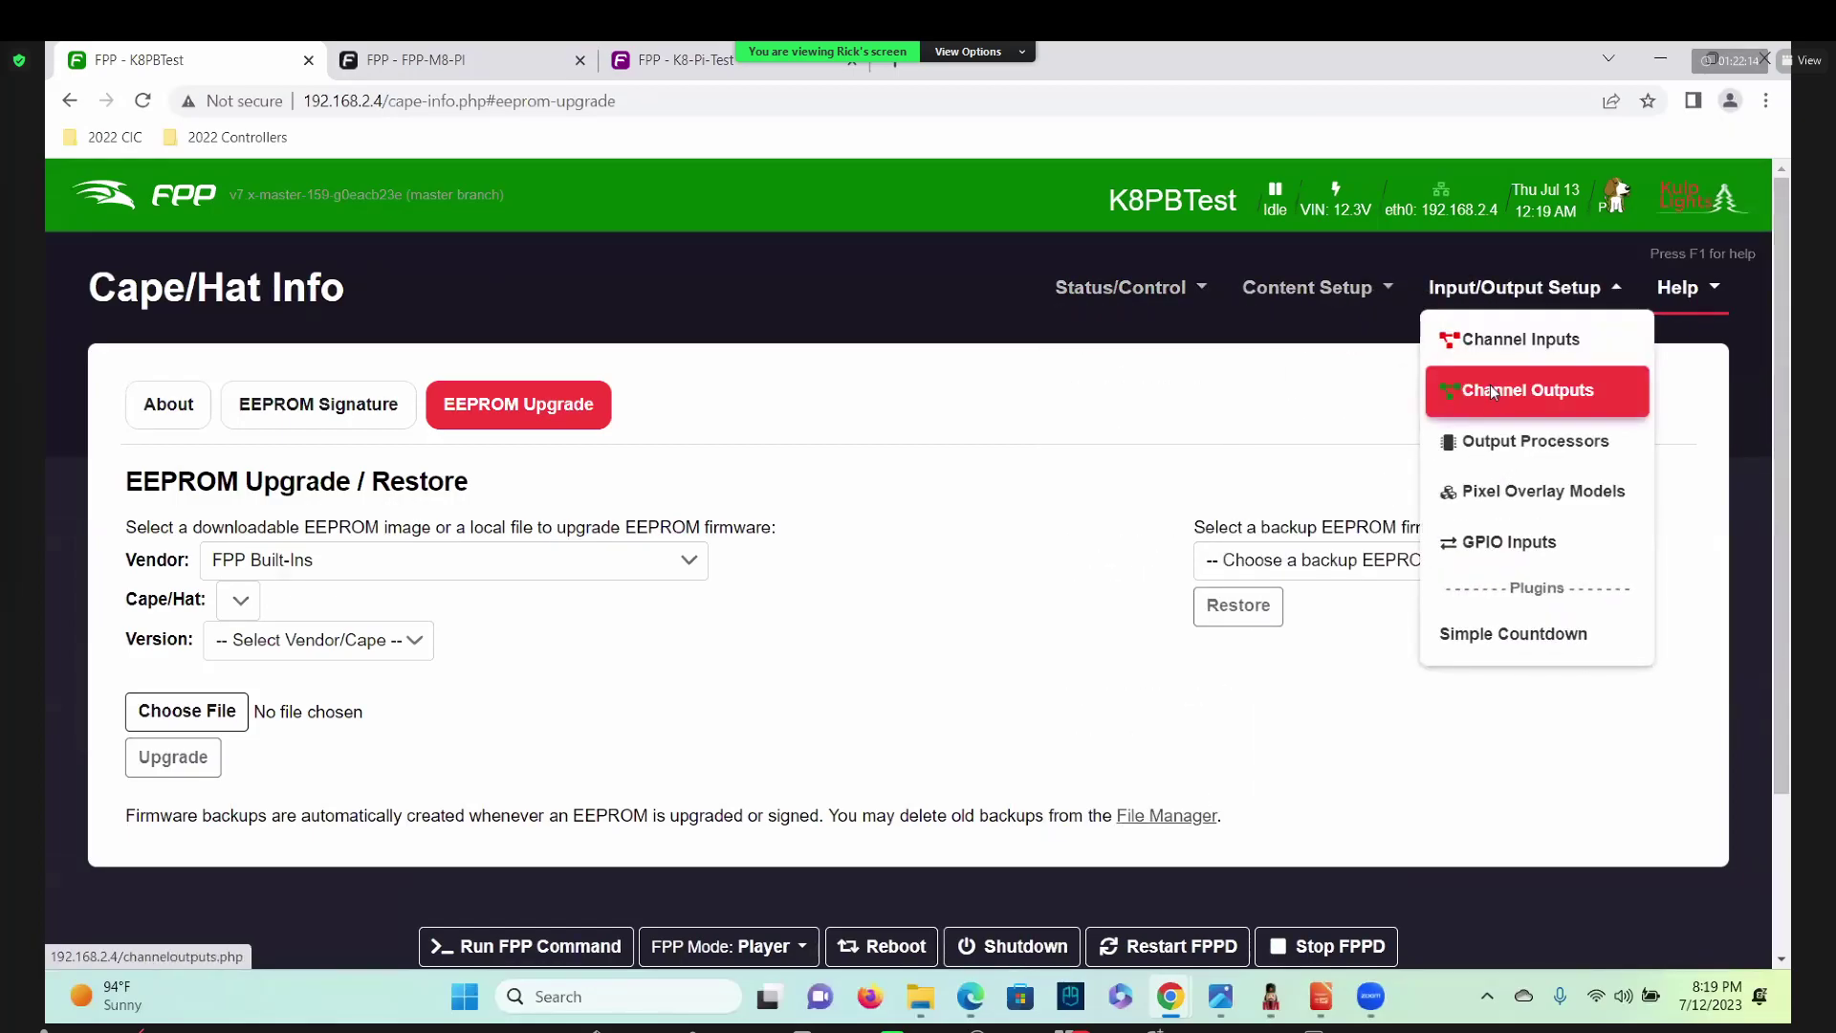
pyautogui.click(1491, 390)
pyautogui.click(426, 393)
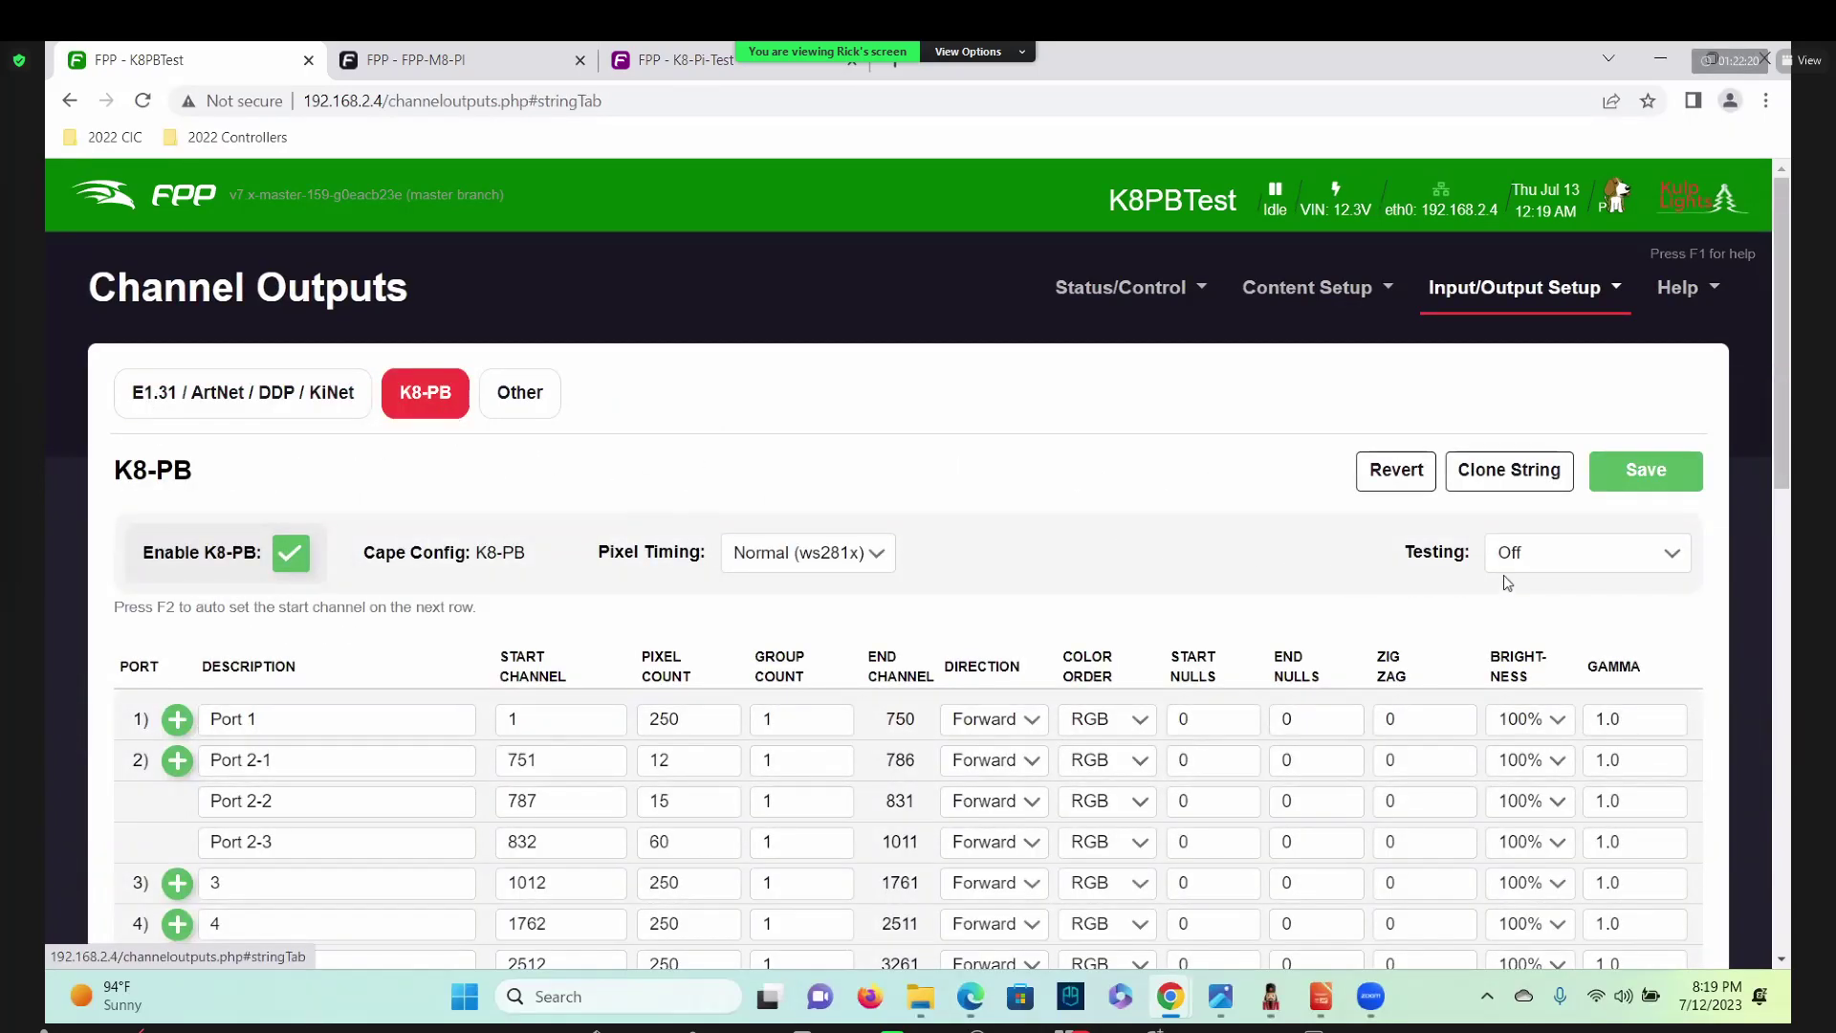
pyautogui.click(1557, 564)
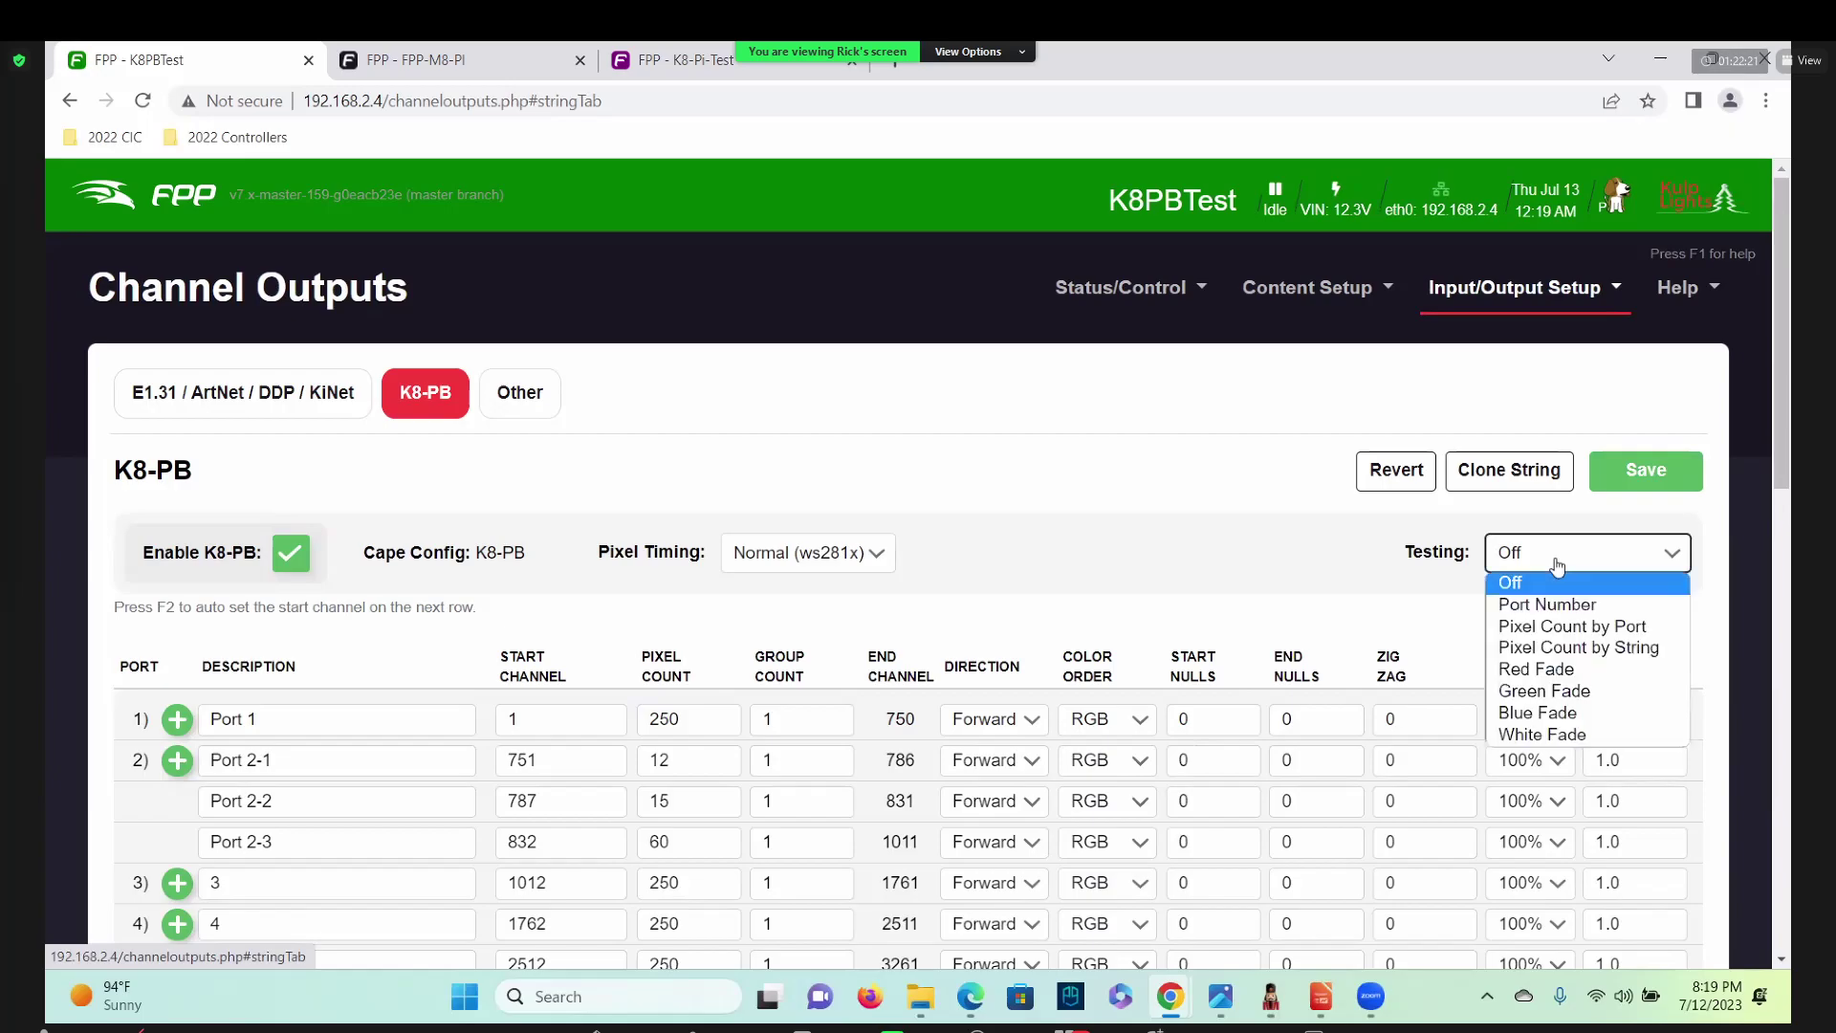
pyautogui.click(1513, 606)
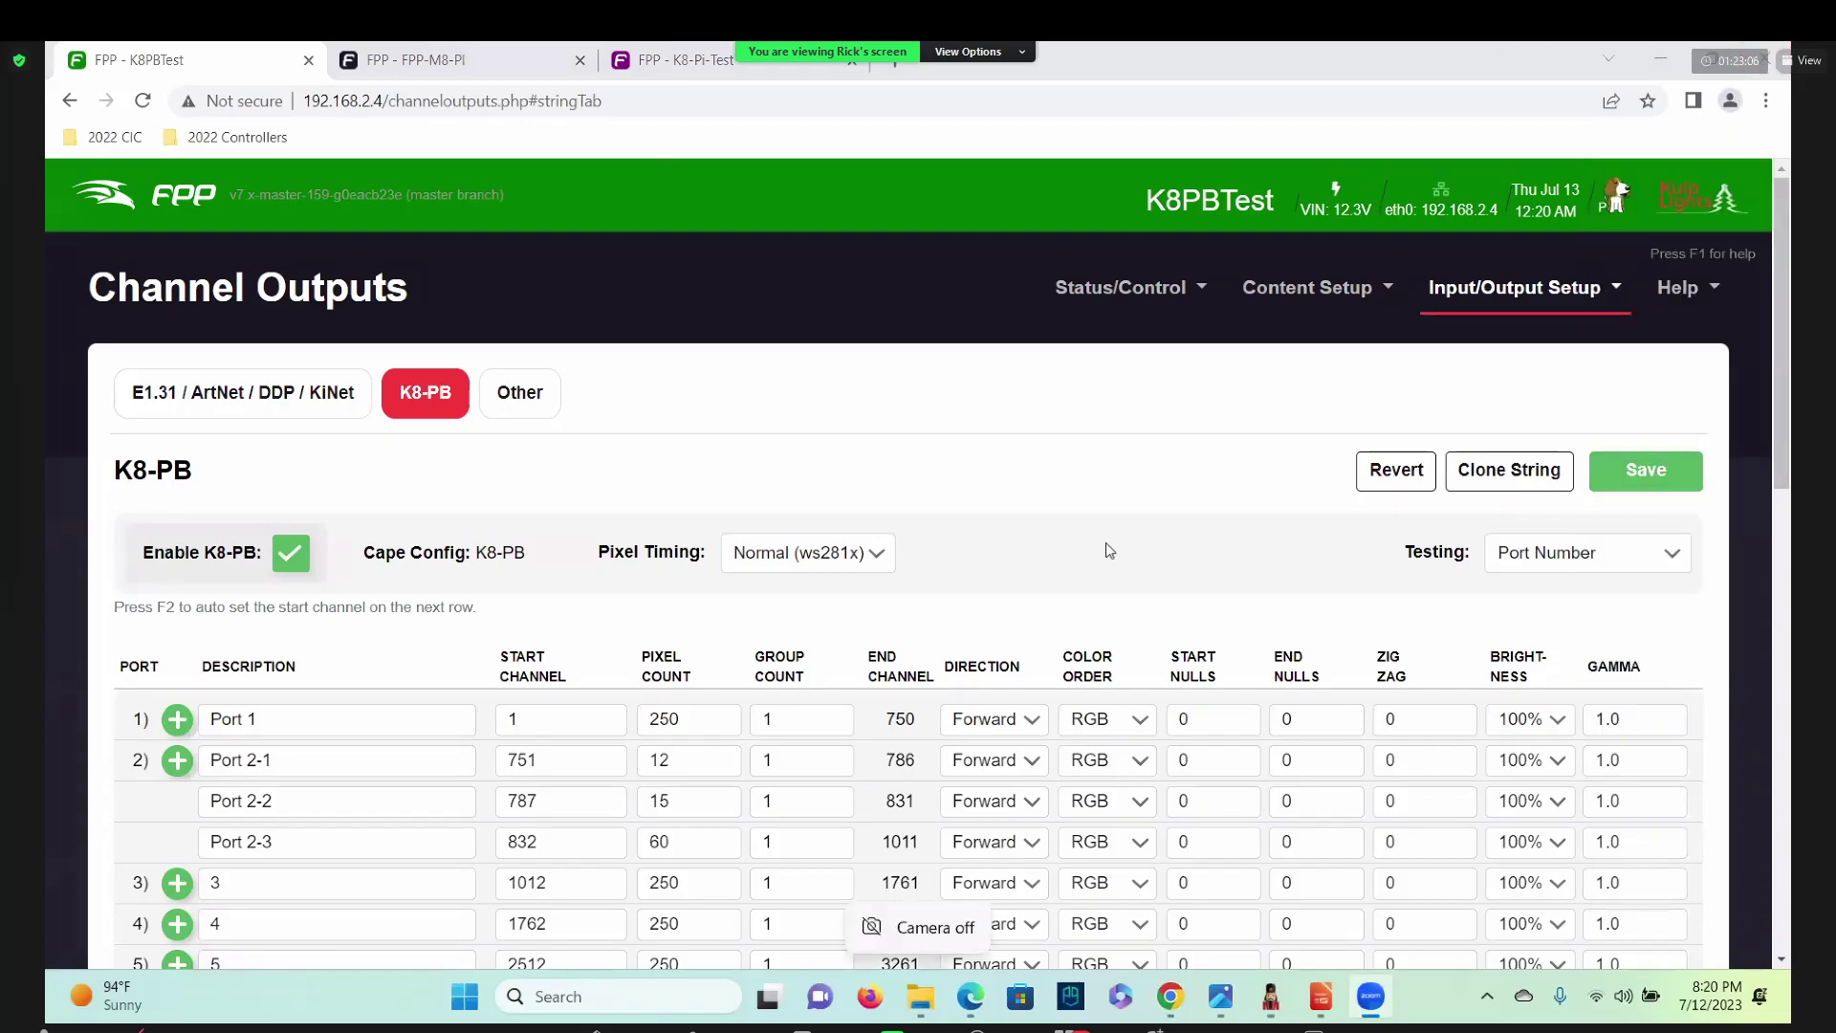
# Switch the K8-PB testing mode to Pixel Count by Port and then Pixel Count by String, and review the remaining test modes.
pyautogui.click(1569, 555)
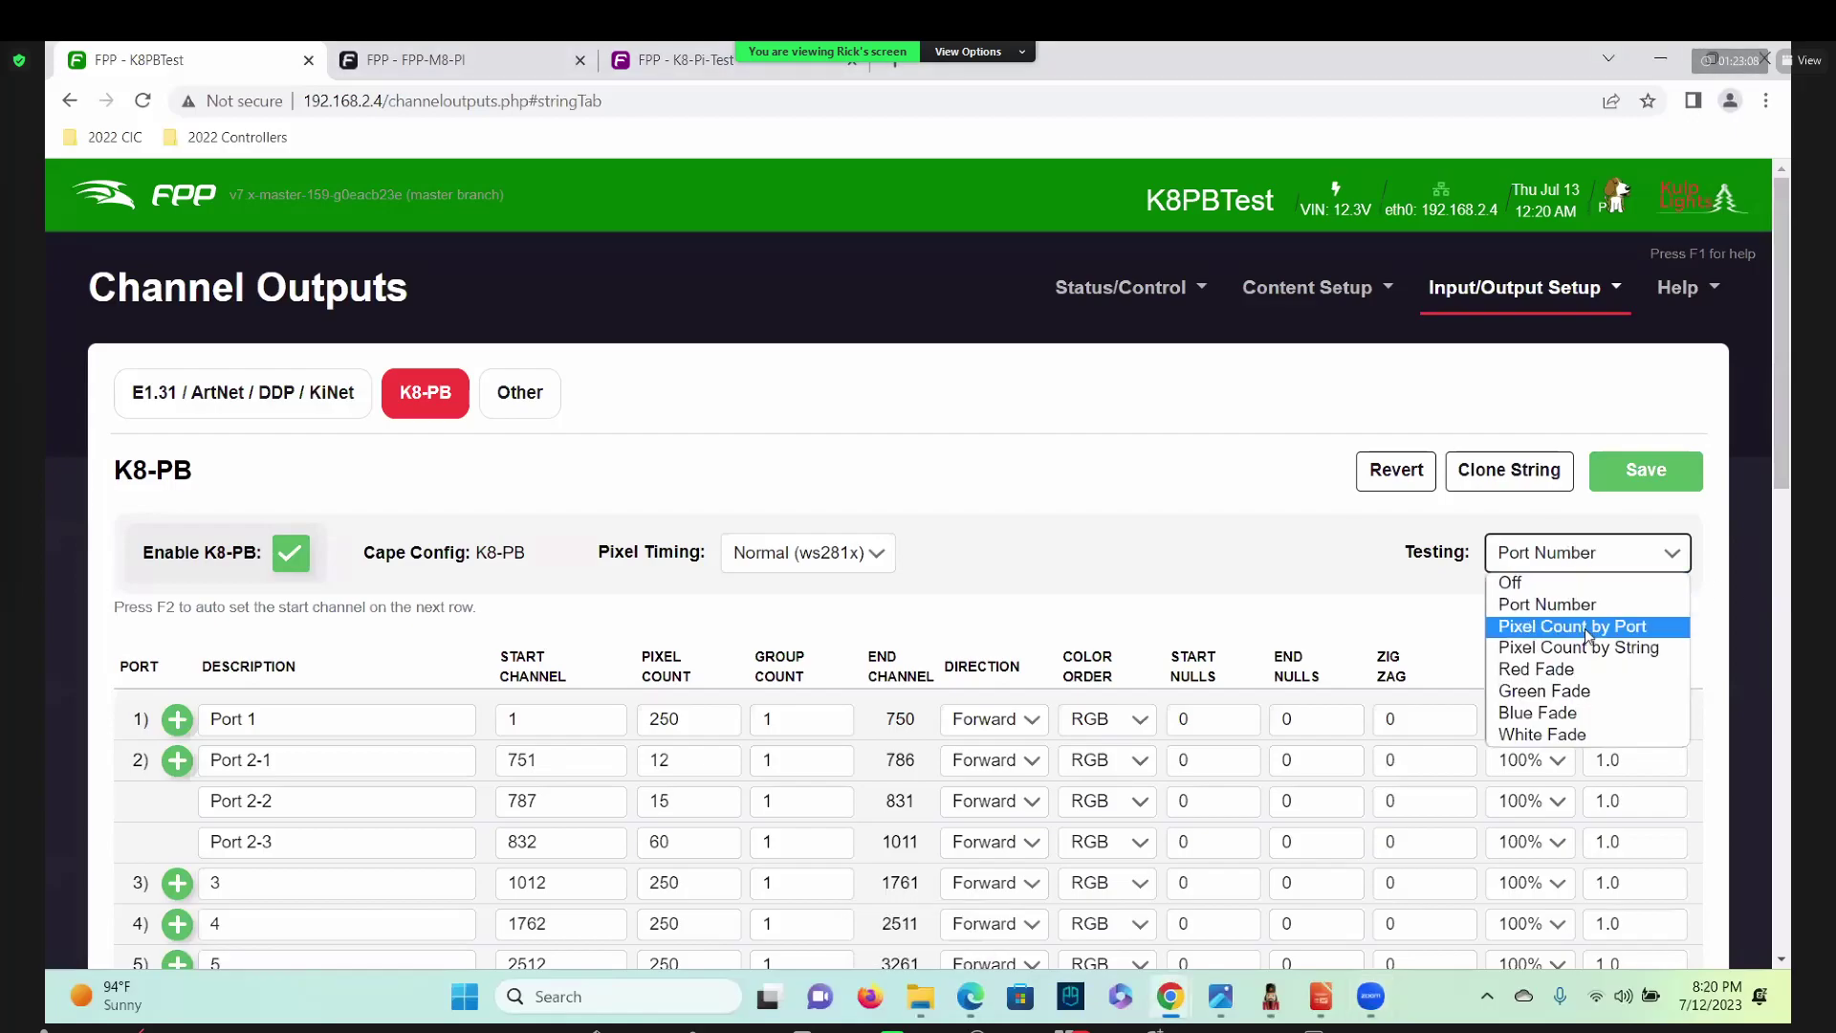
pyautogui.click(1580, 626)
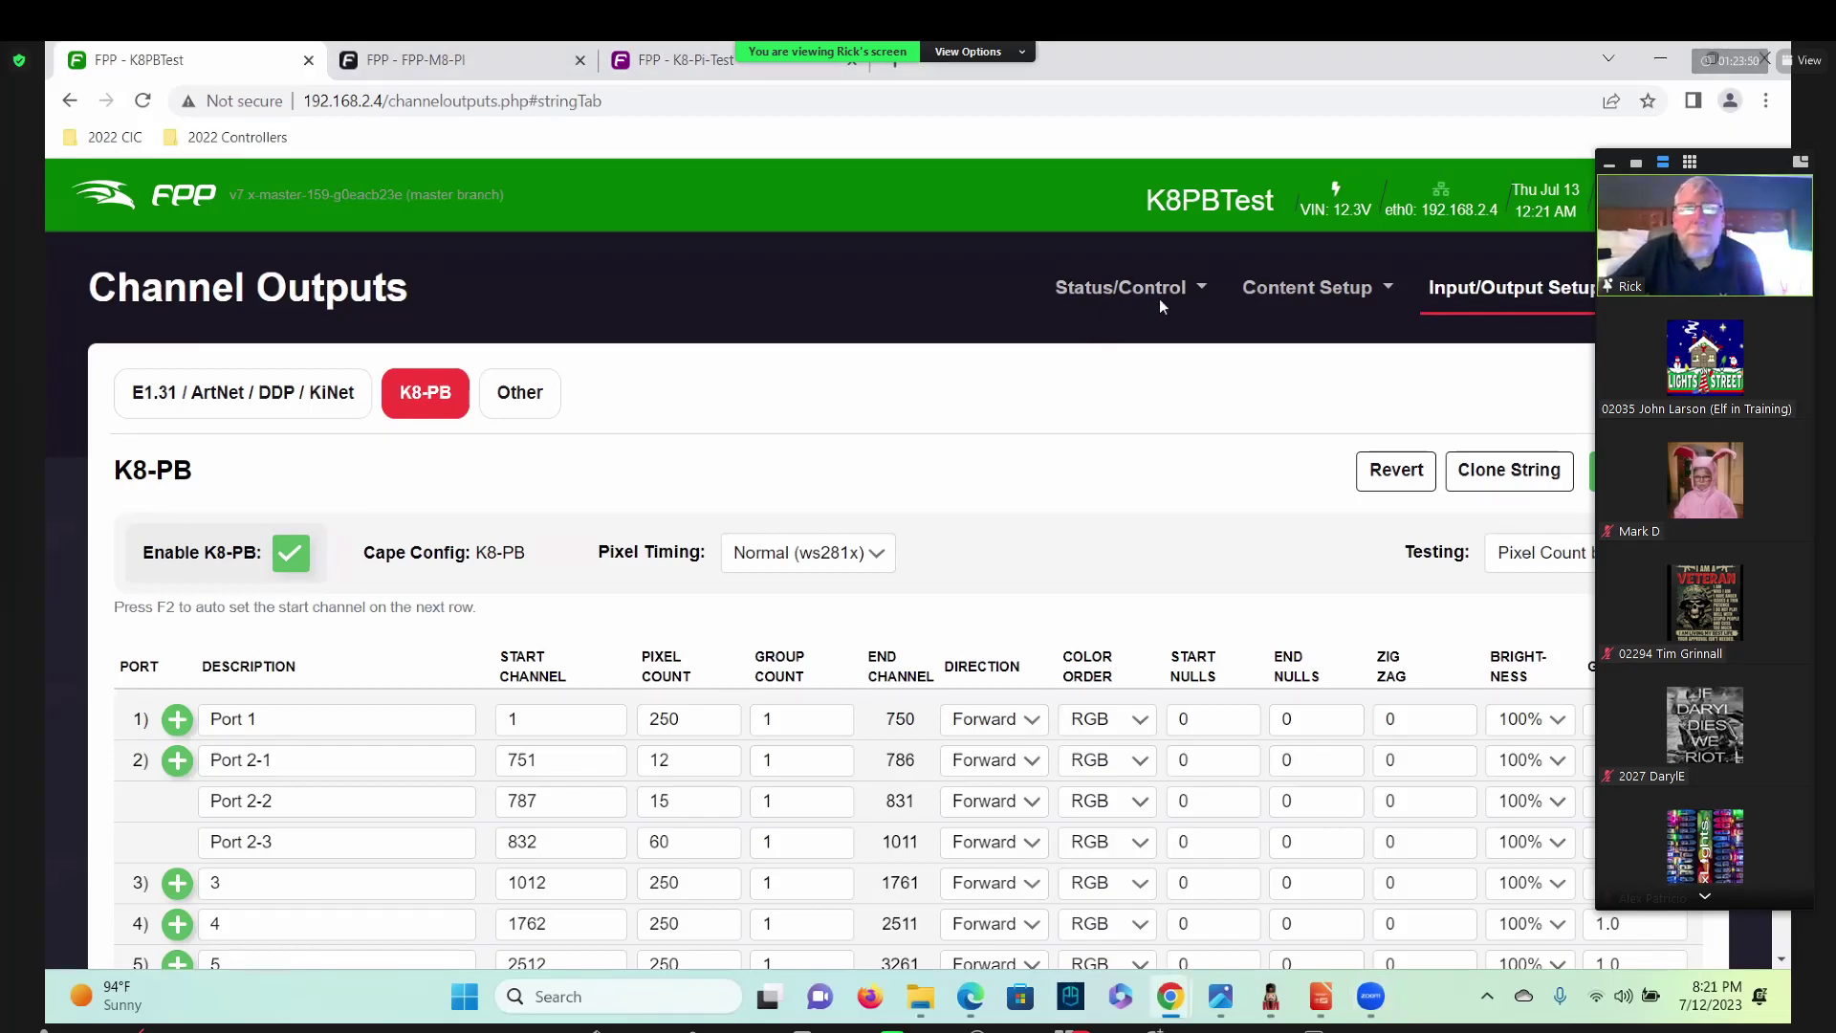
pyautogui.click(1549, 551)
pyautogui.click(1578, 647)
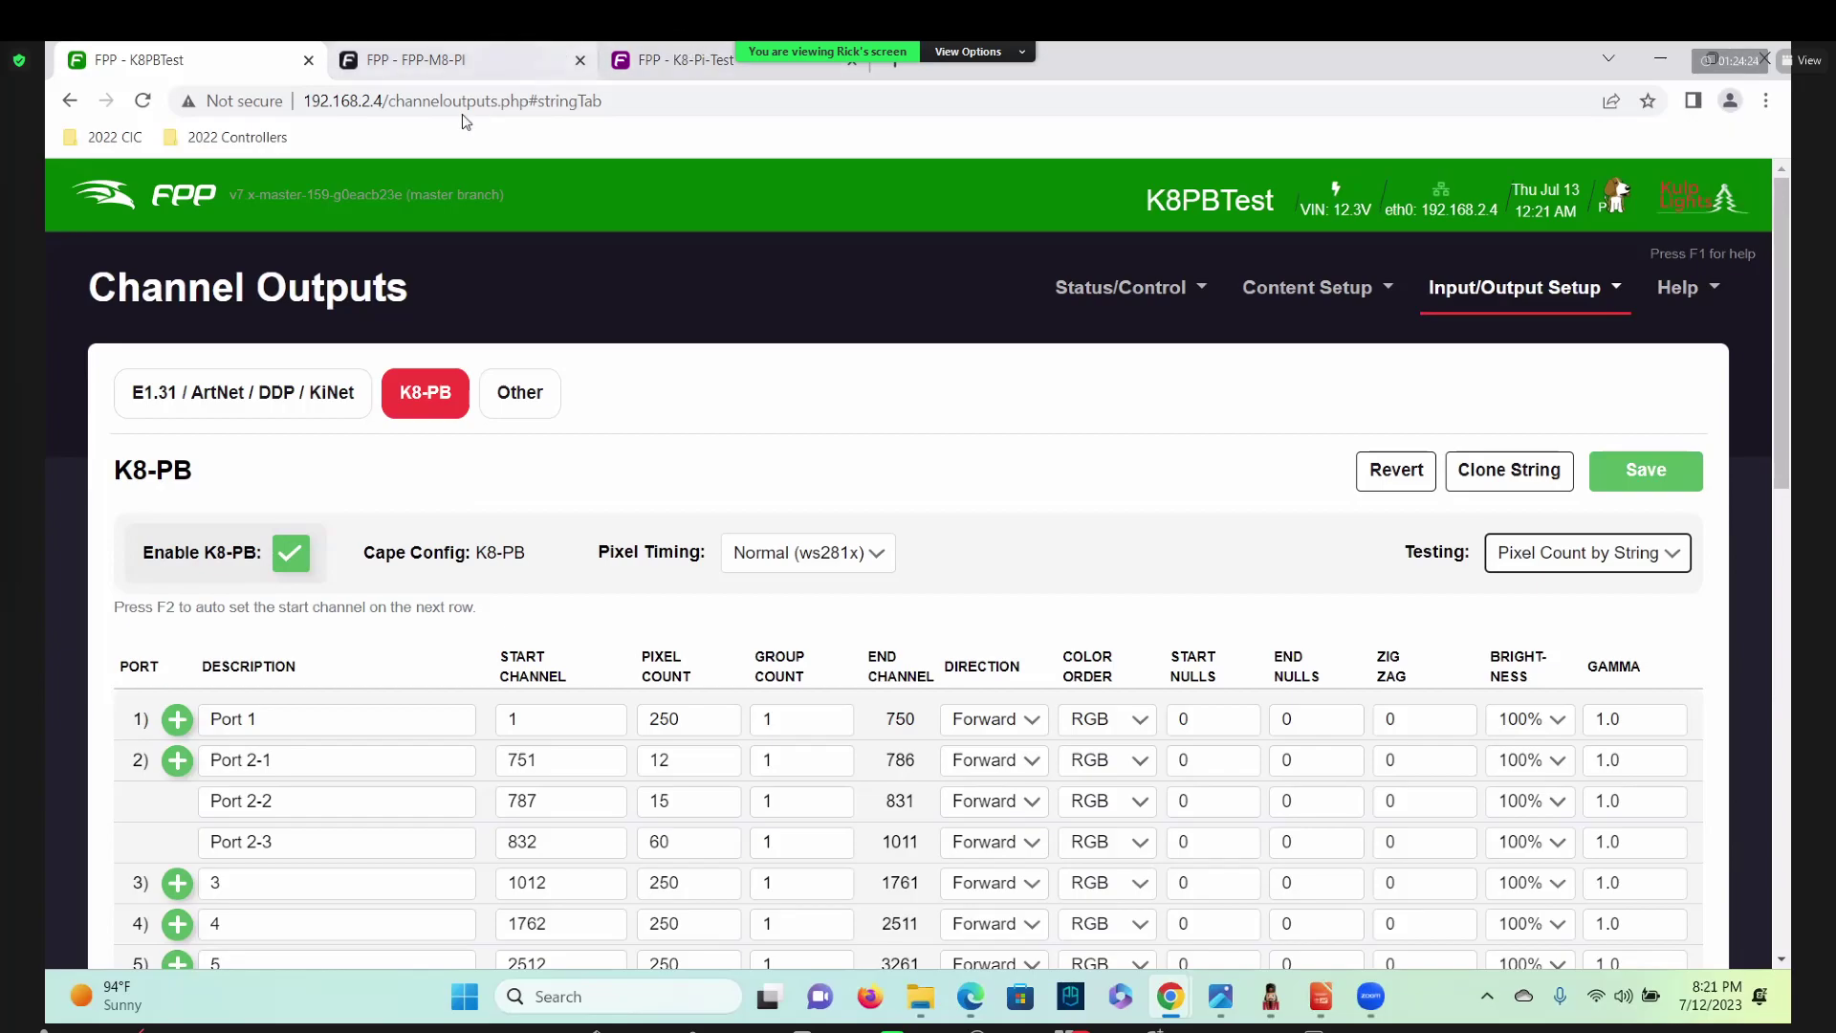
pyautogui.click(1593, 564)
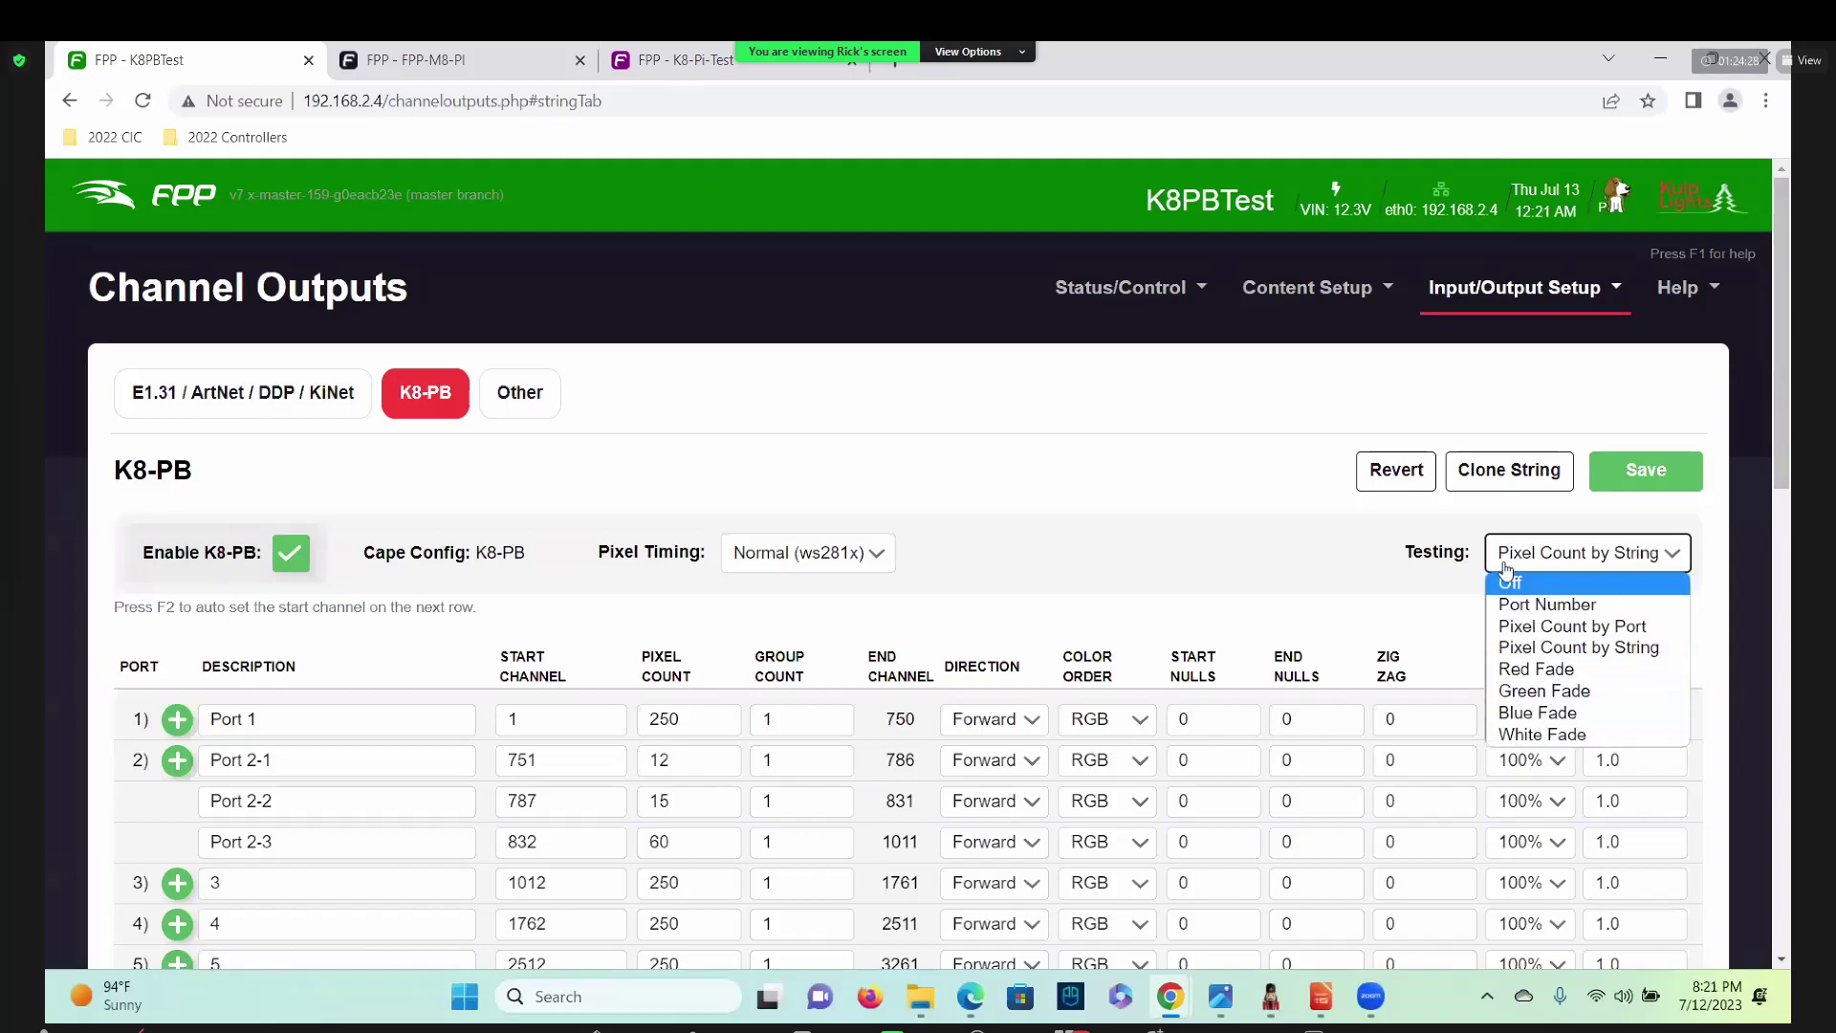
pyautogui.click(1423, 565)
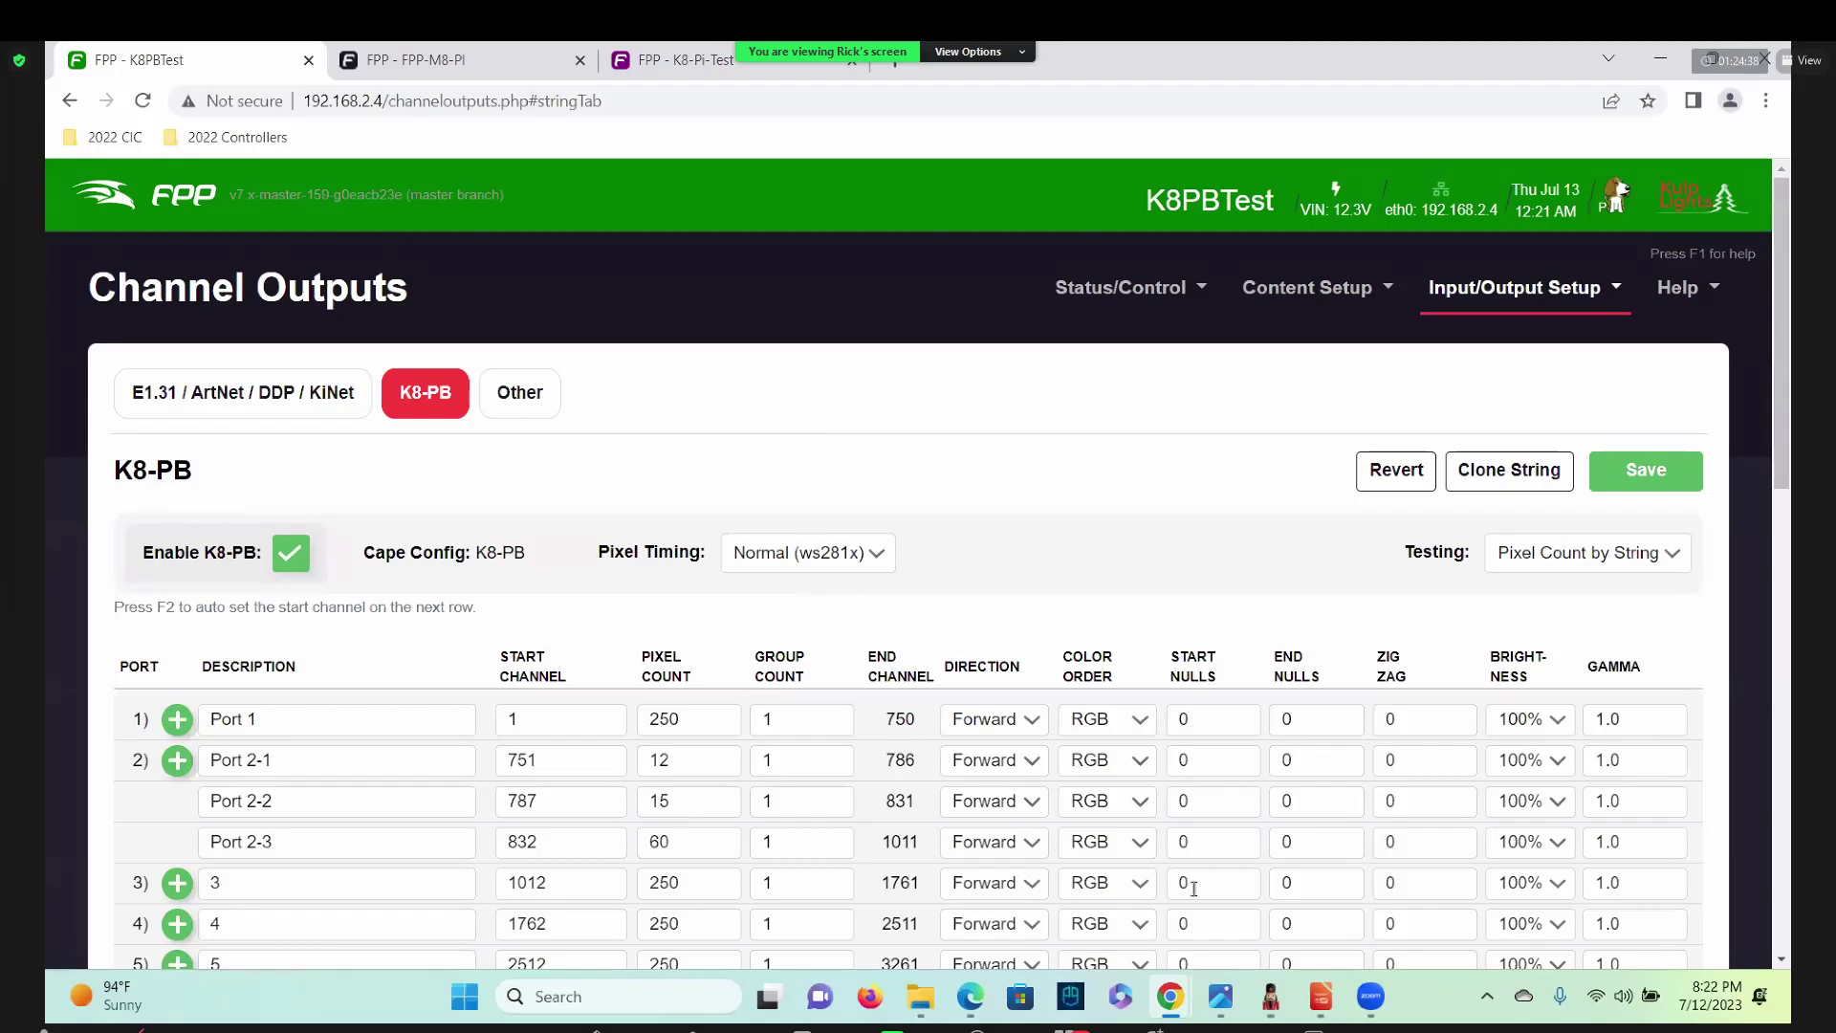
# View the Breadcrumb.jpg playlist screenshot in the photo viewer and return to the FPP 7 Overview presentation in Impress.
pyautogui.moveTo(1388, 1014)
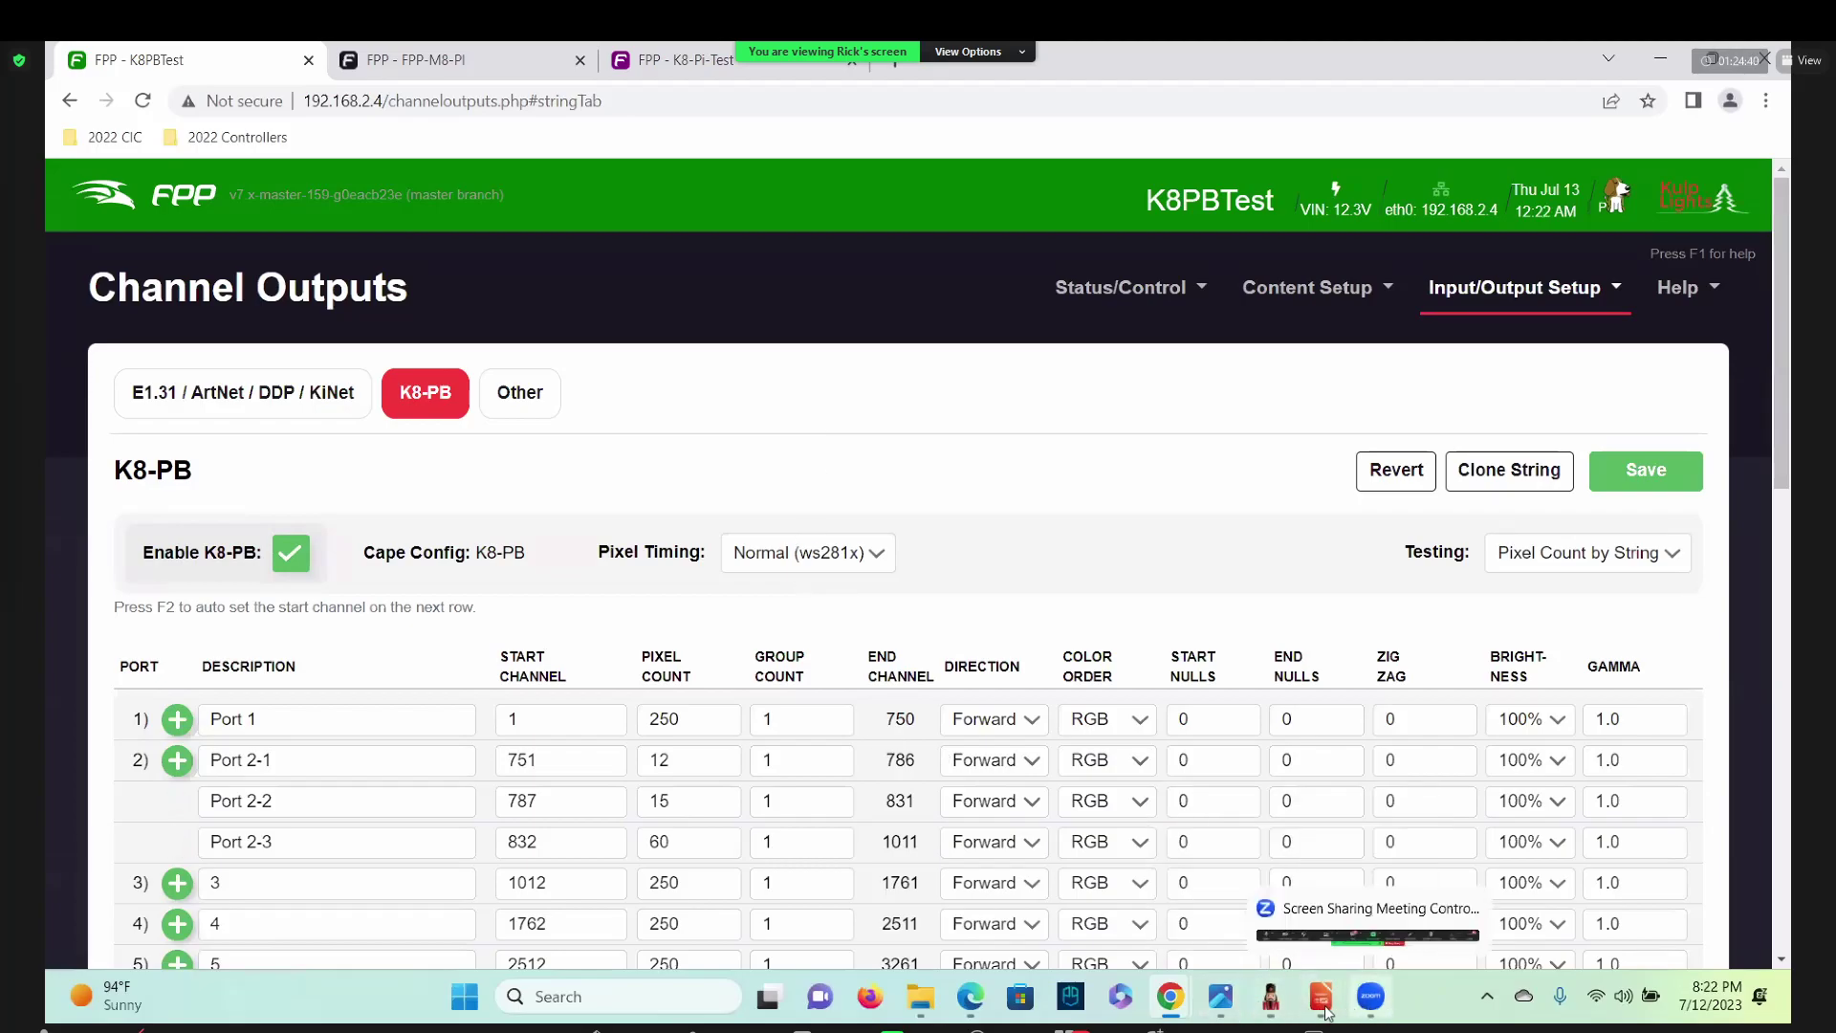
pyautogui.click(1220, 996)
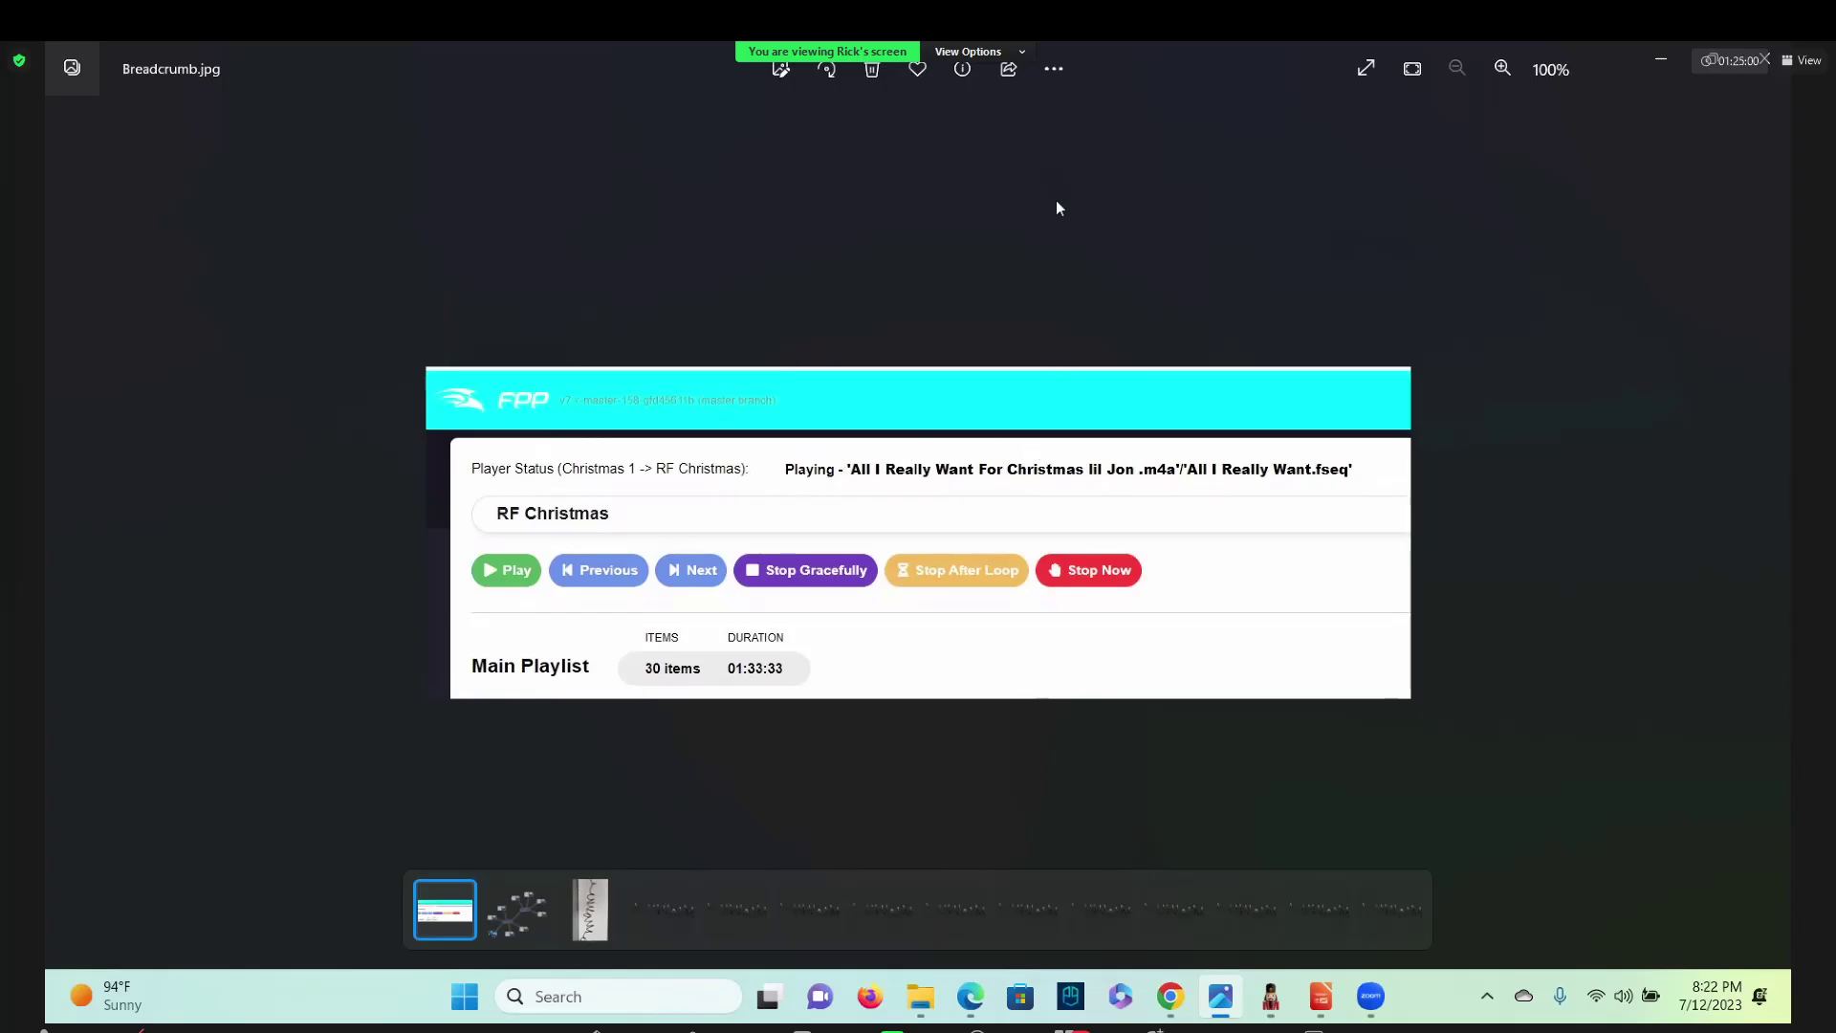
pyautogui.click(1321, 995)
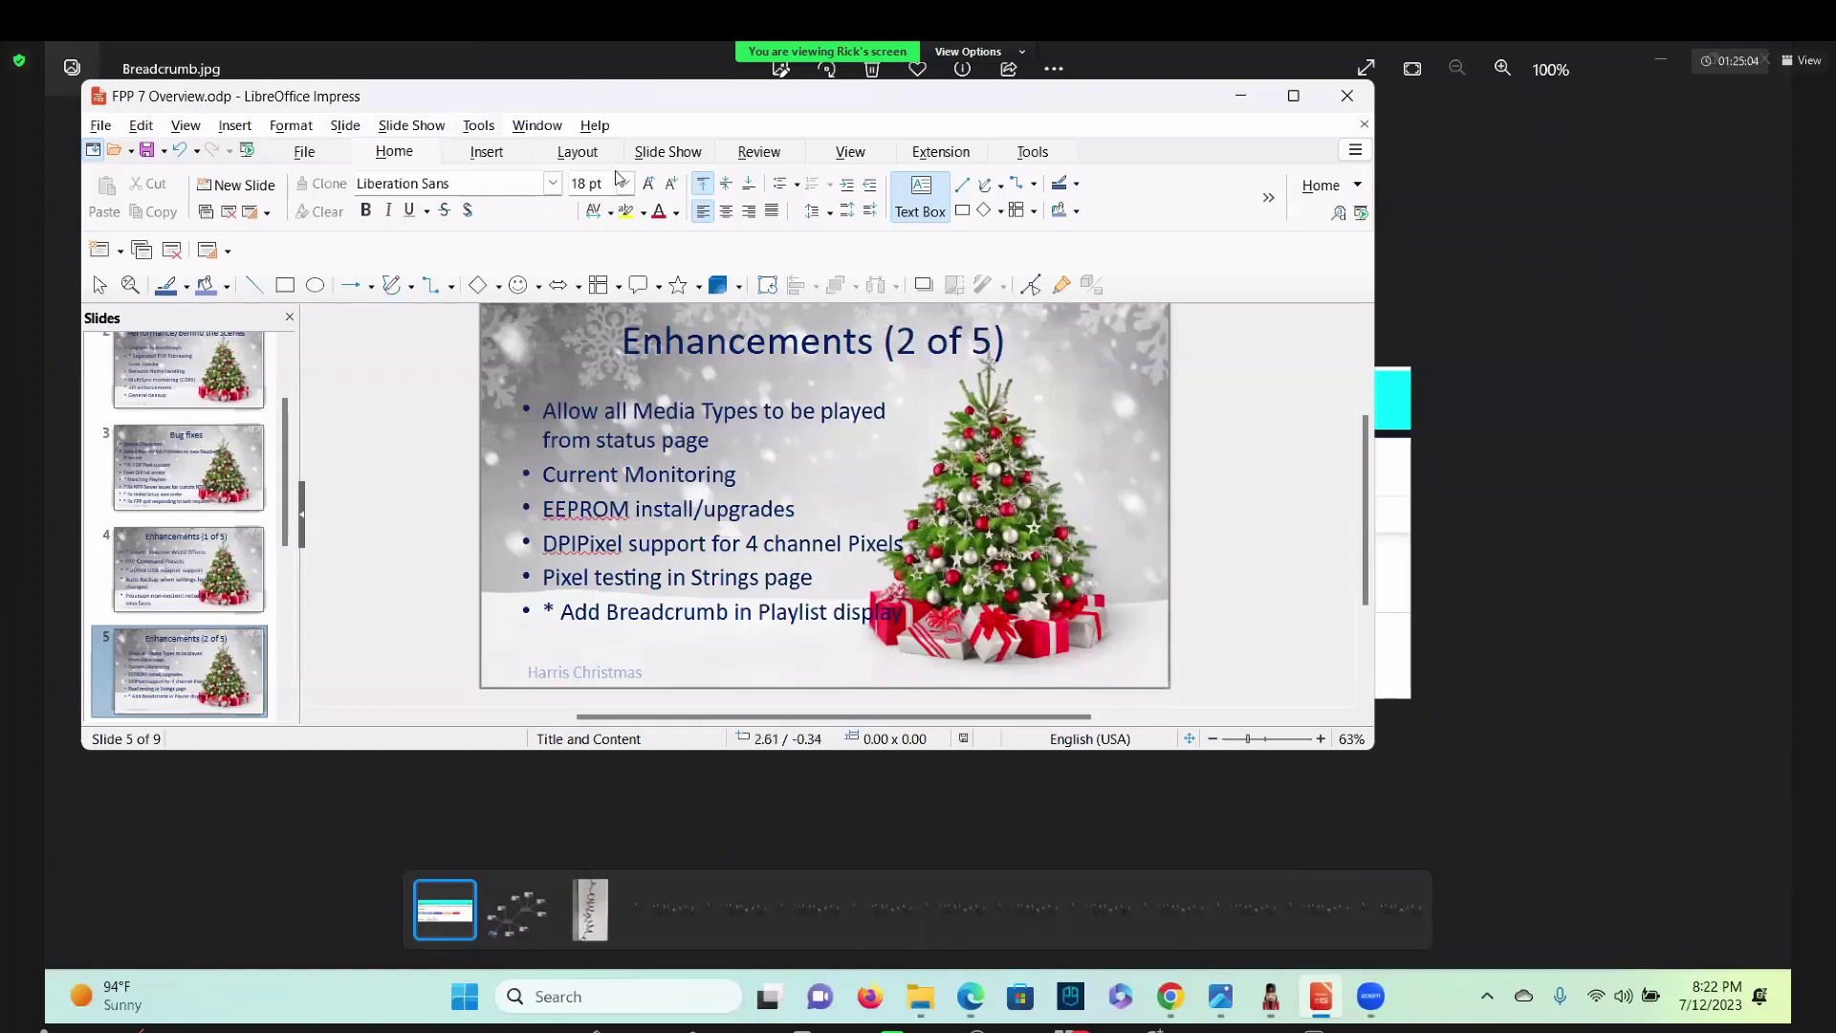
# Start the presentation's slide show and advance to the Enhancements (3 of 5) slide.
pyautogui.click(392, 127)
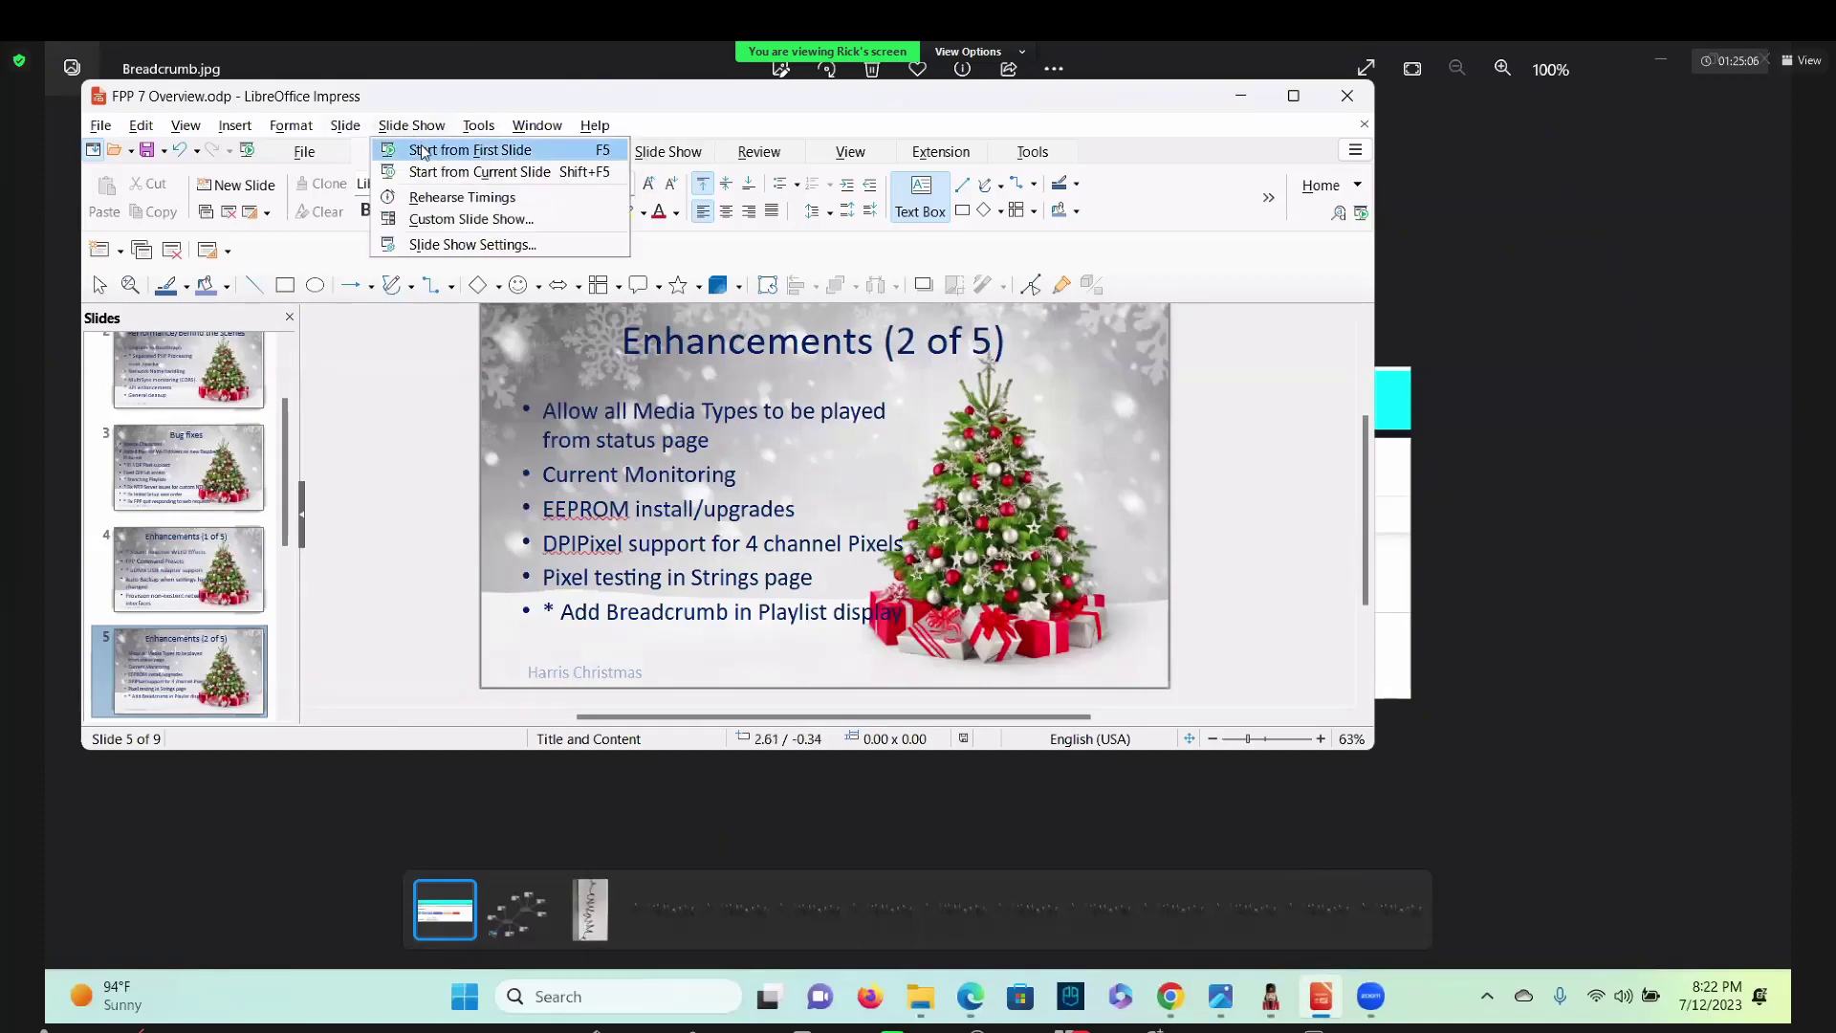
pyautogui.click(425, 147)
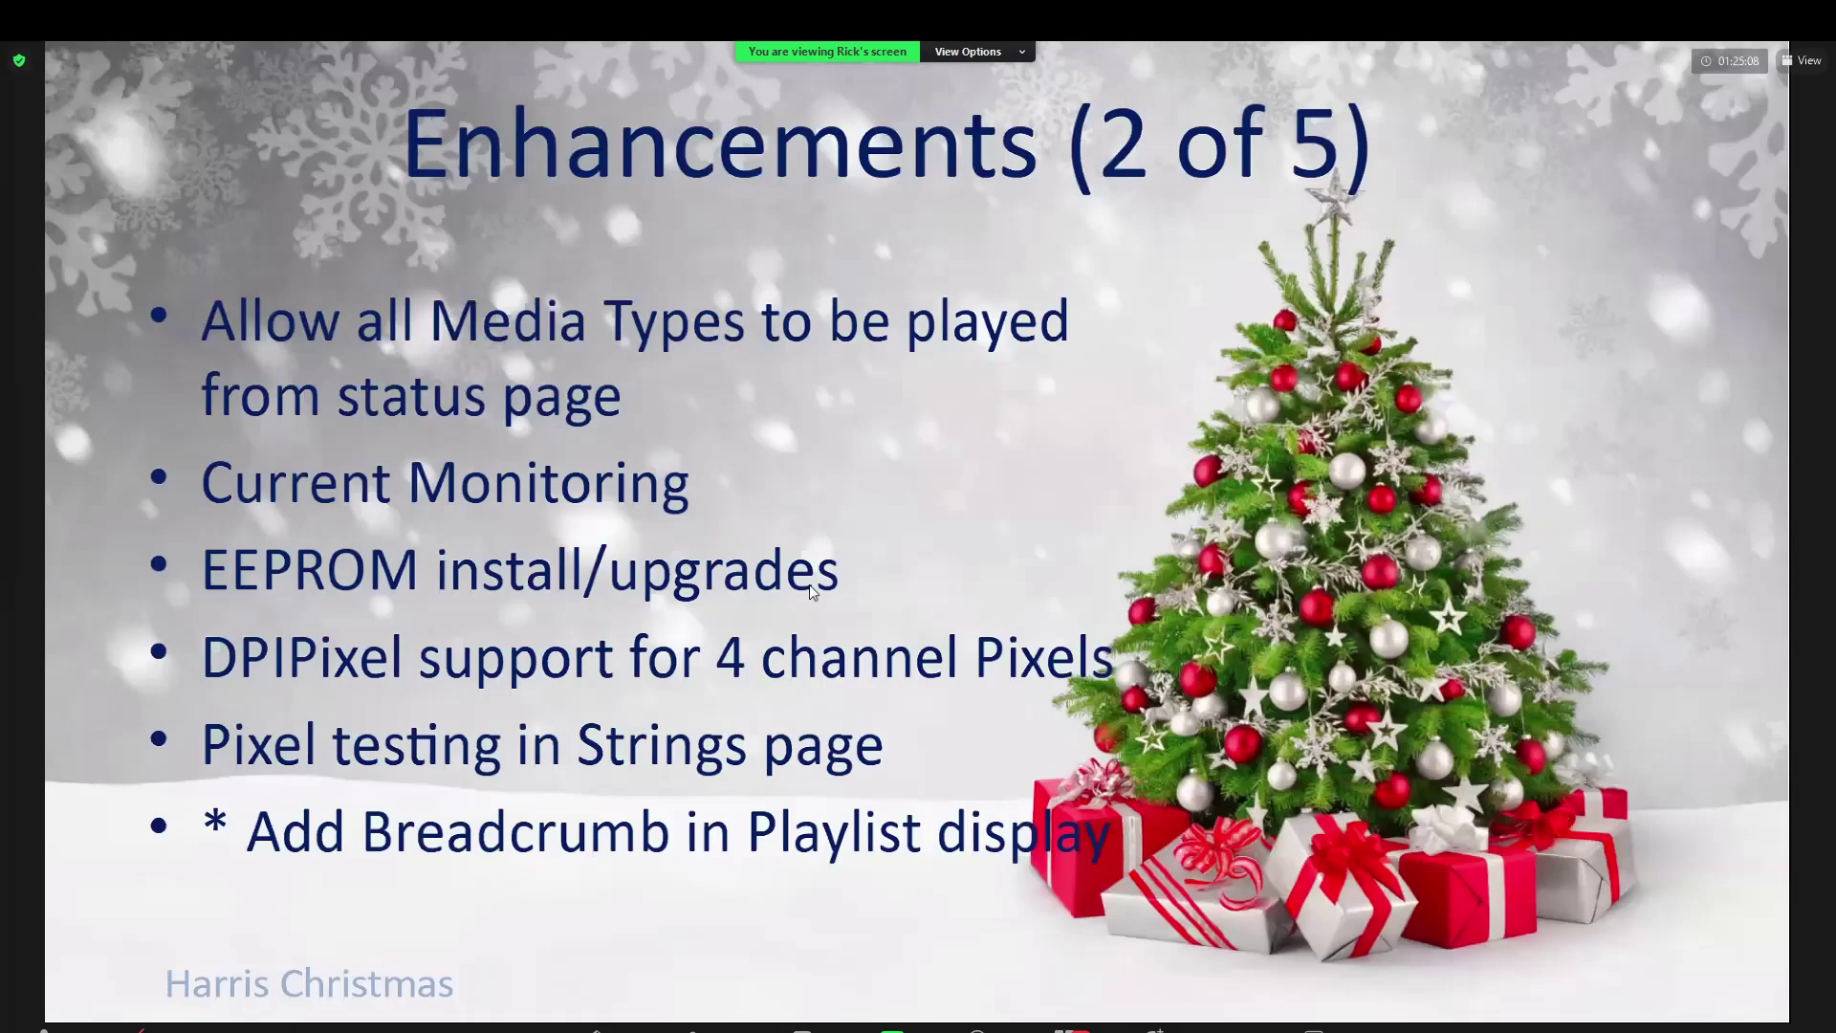
pyautogui.click(809, 583)
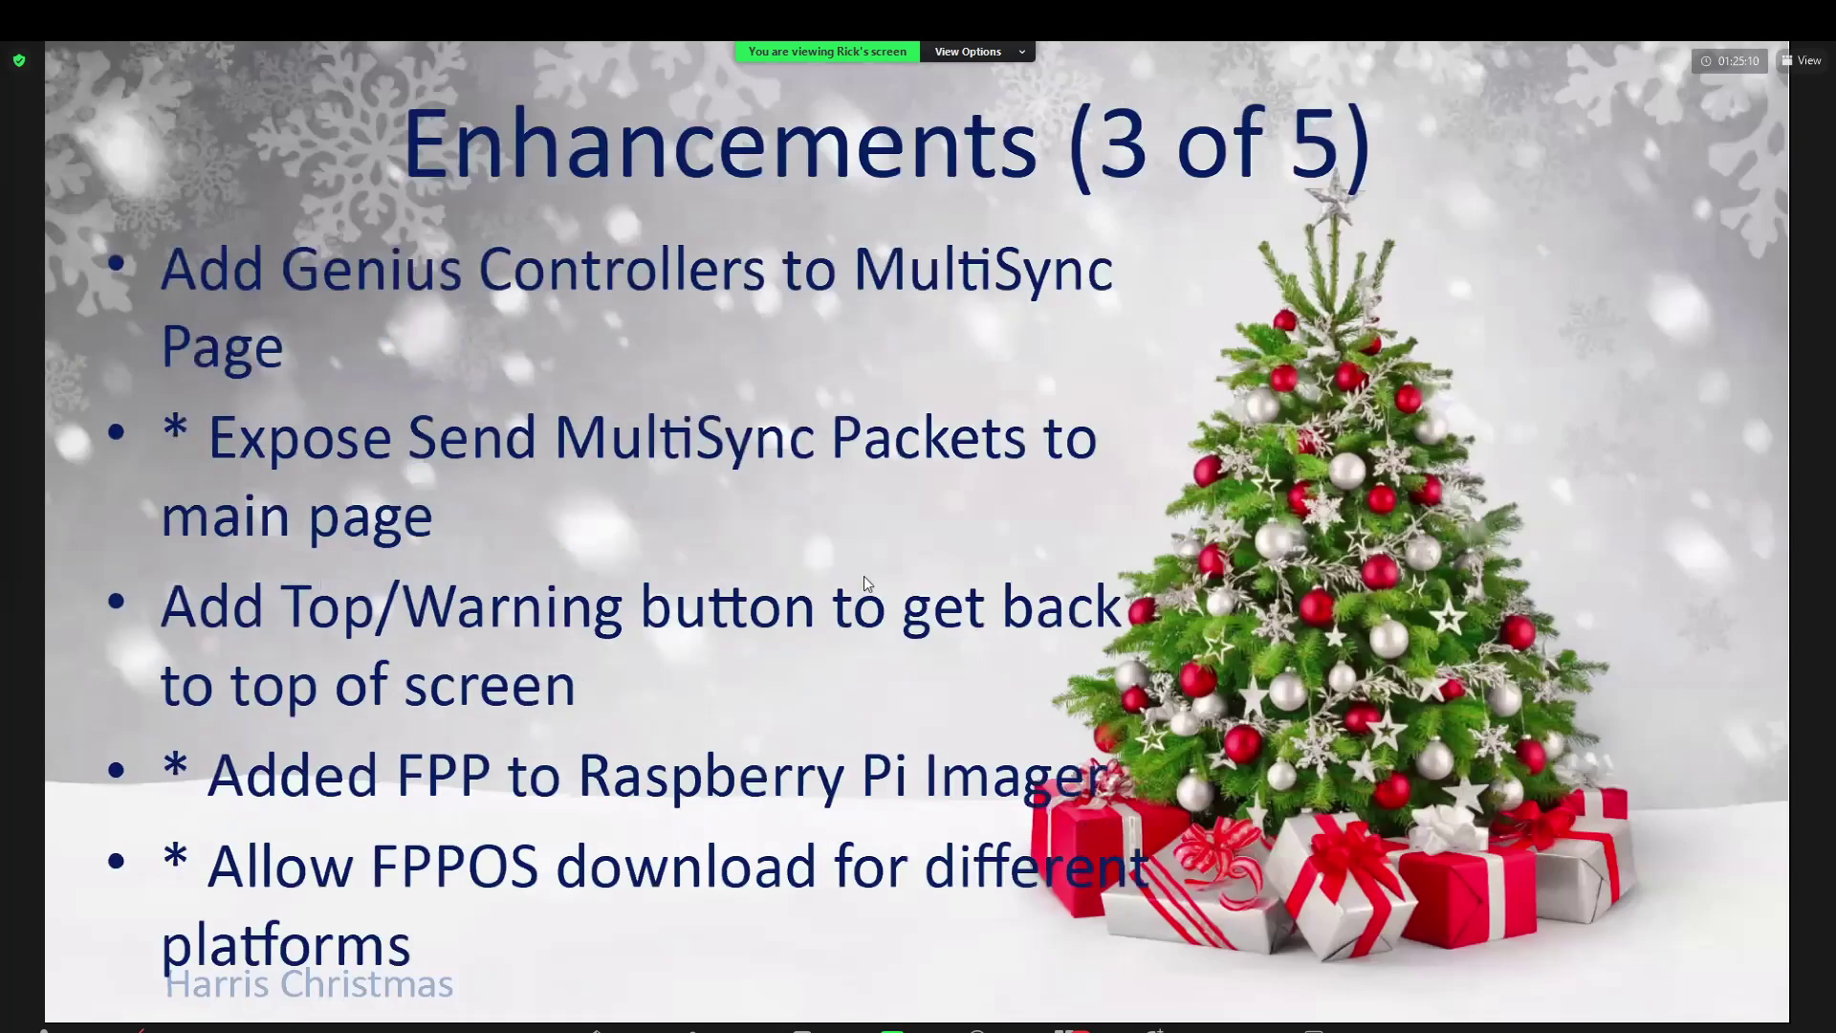
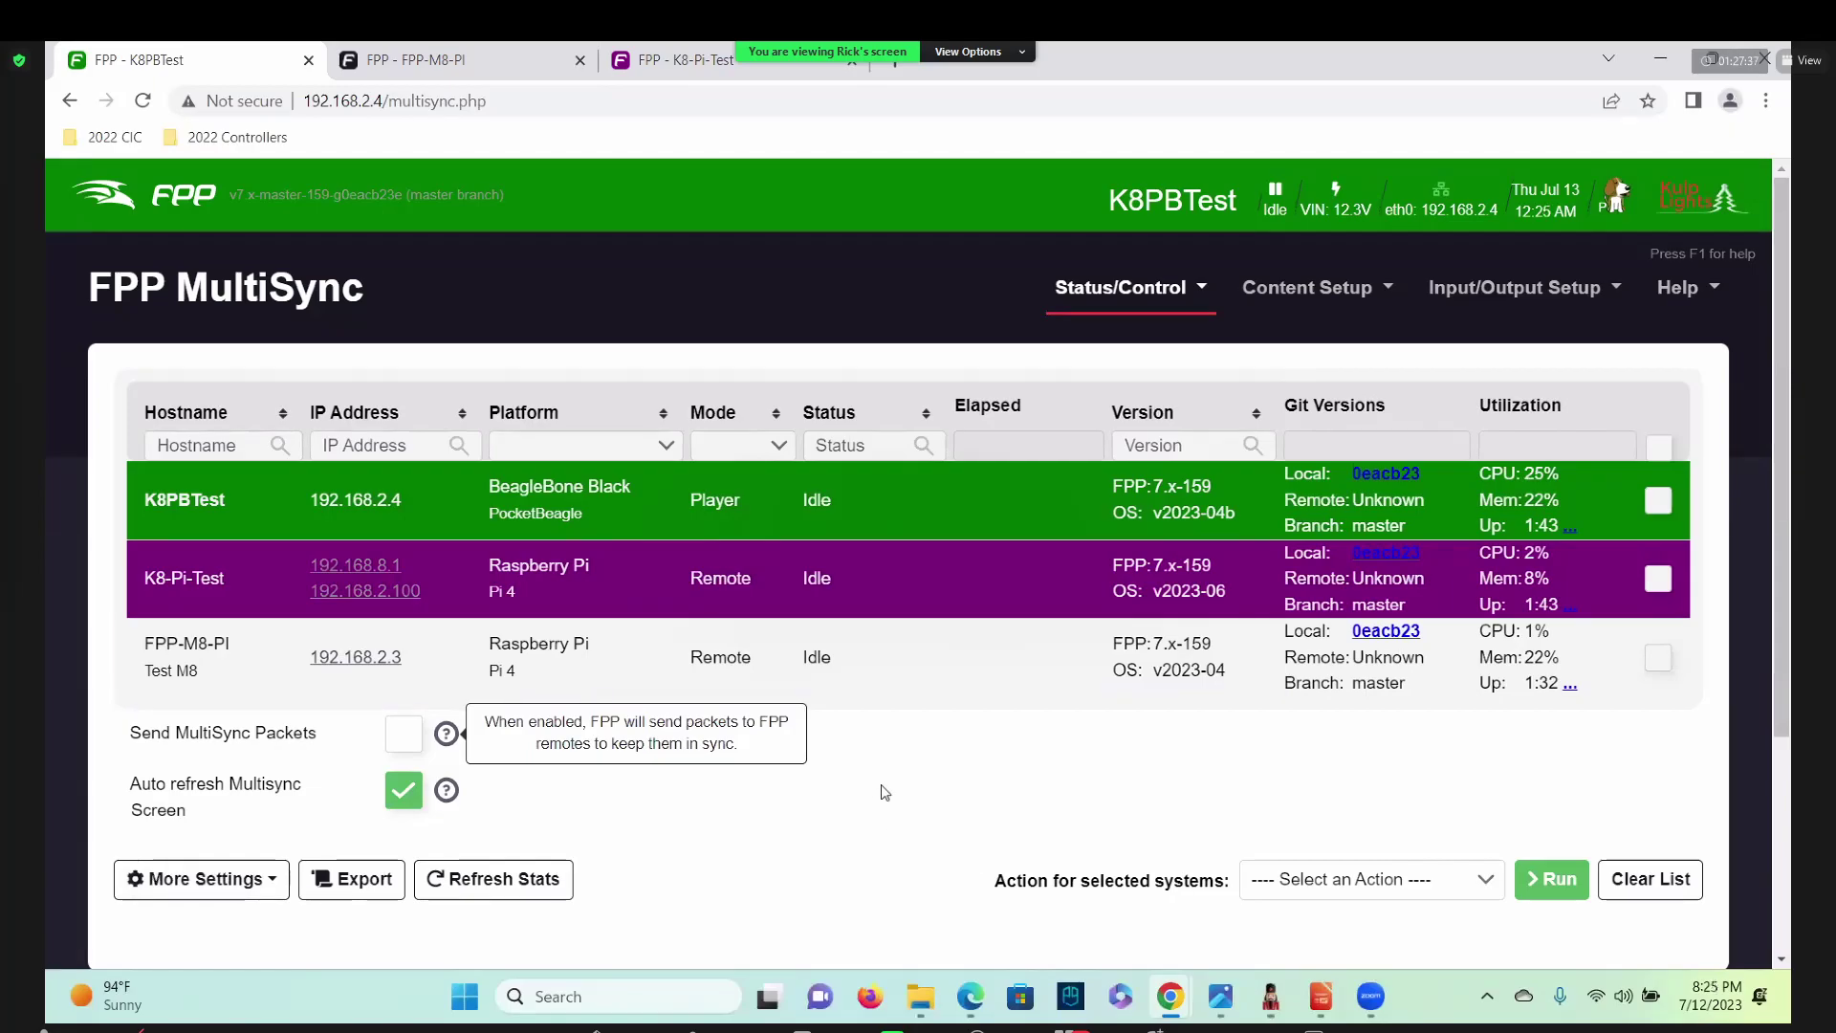
# Demonstrate the Top shortcut for returning to the top of the K8PBTest MultiSync page, and review the page's remaining options.
pyautogui.scroll(-3, 1180, 726)
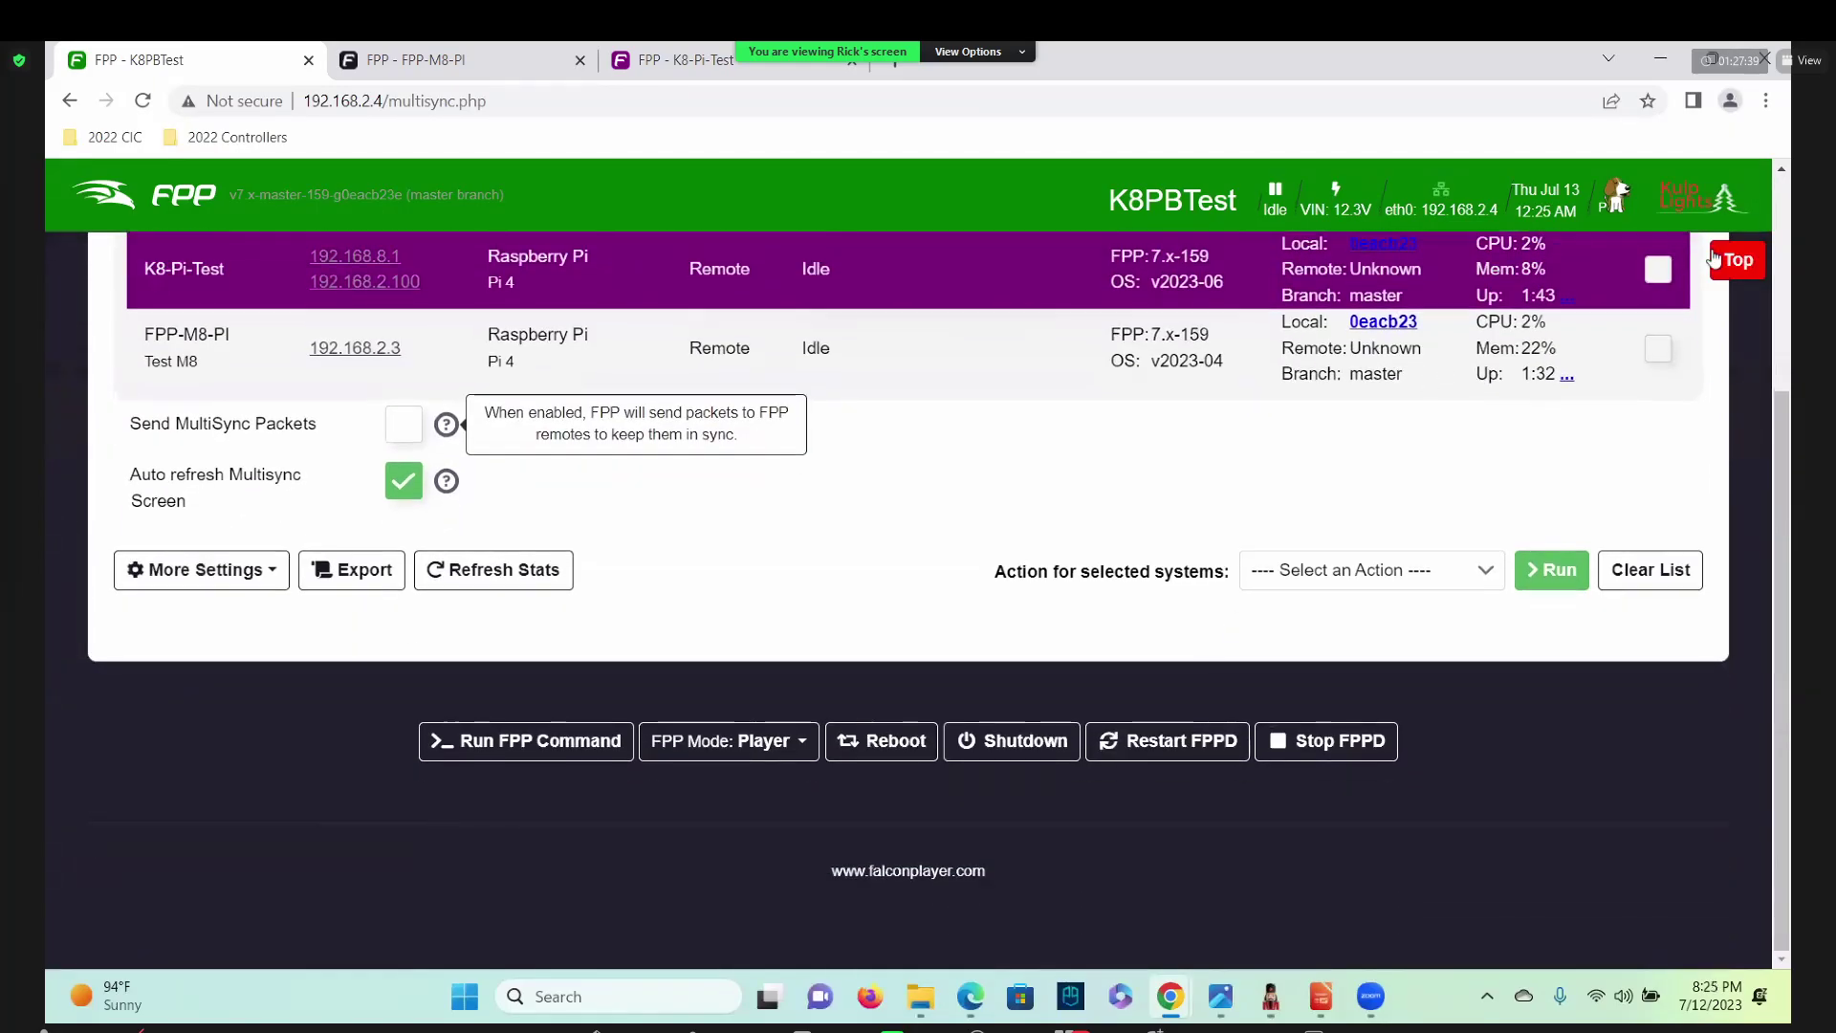
pyautogui.click(1712, 266)
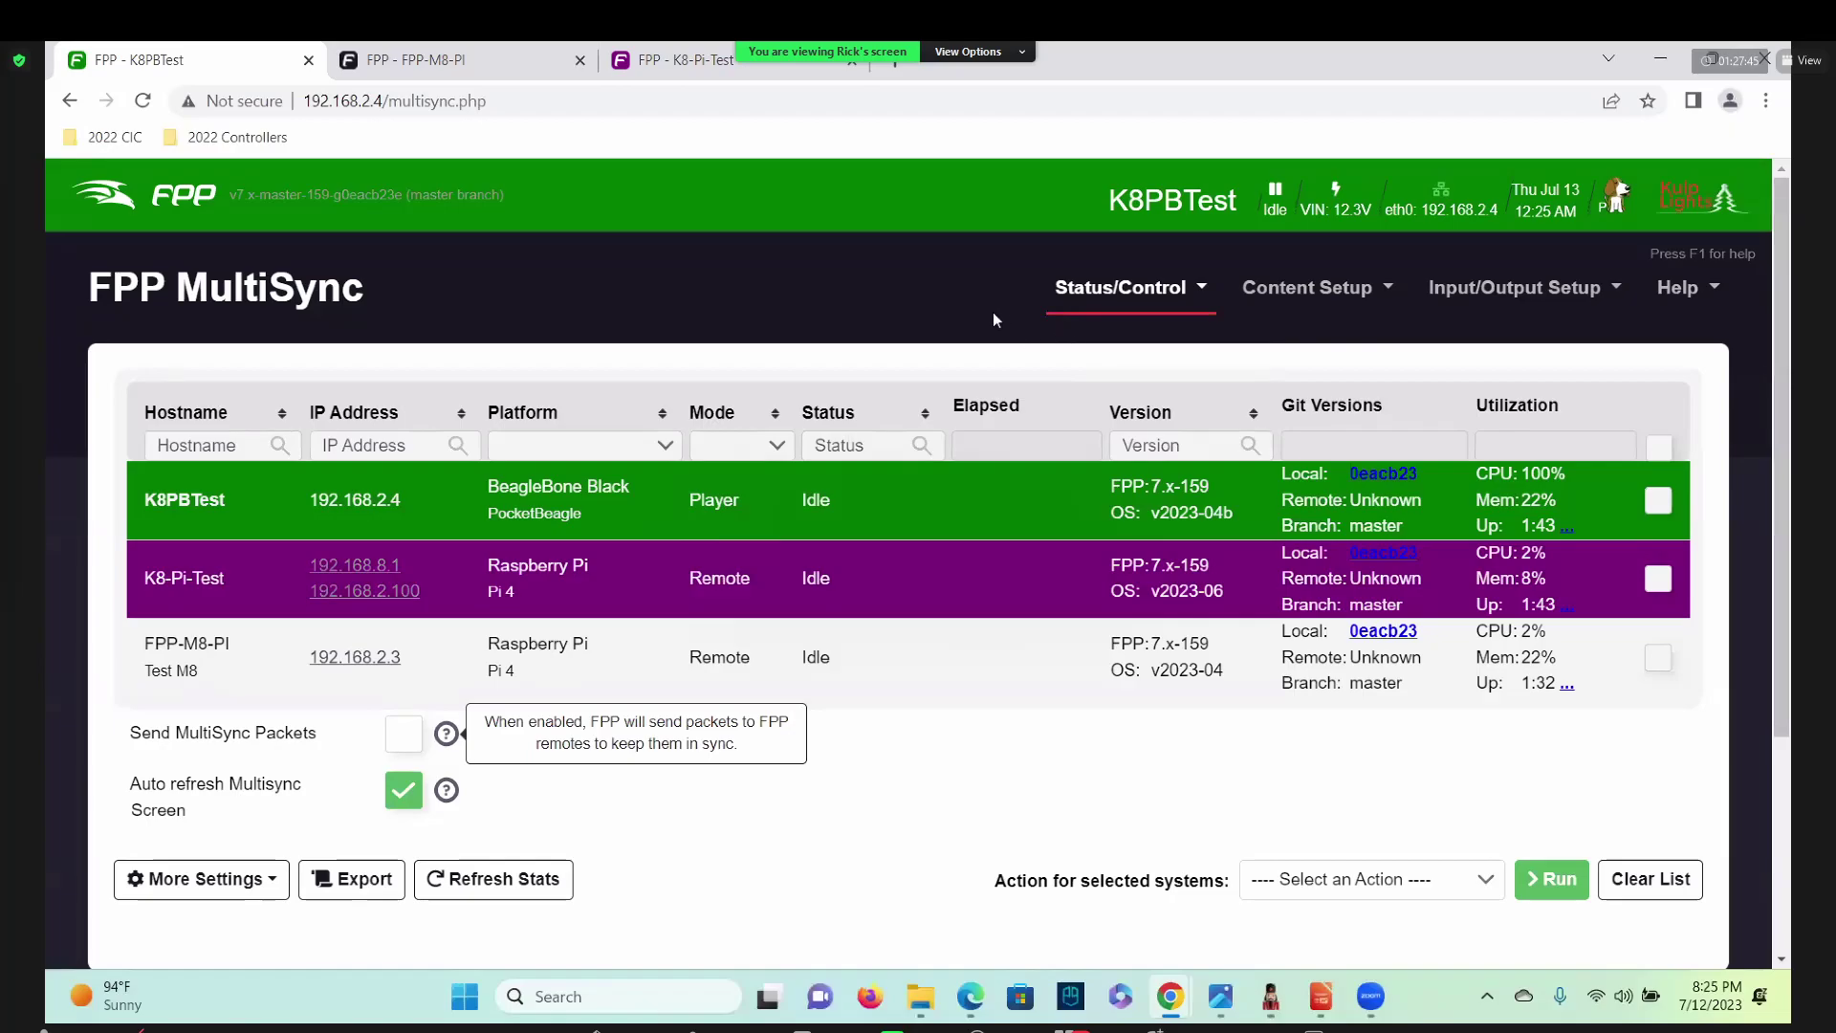
pyautogui.scroll(-2, 989, 313)
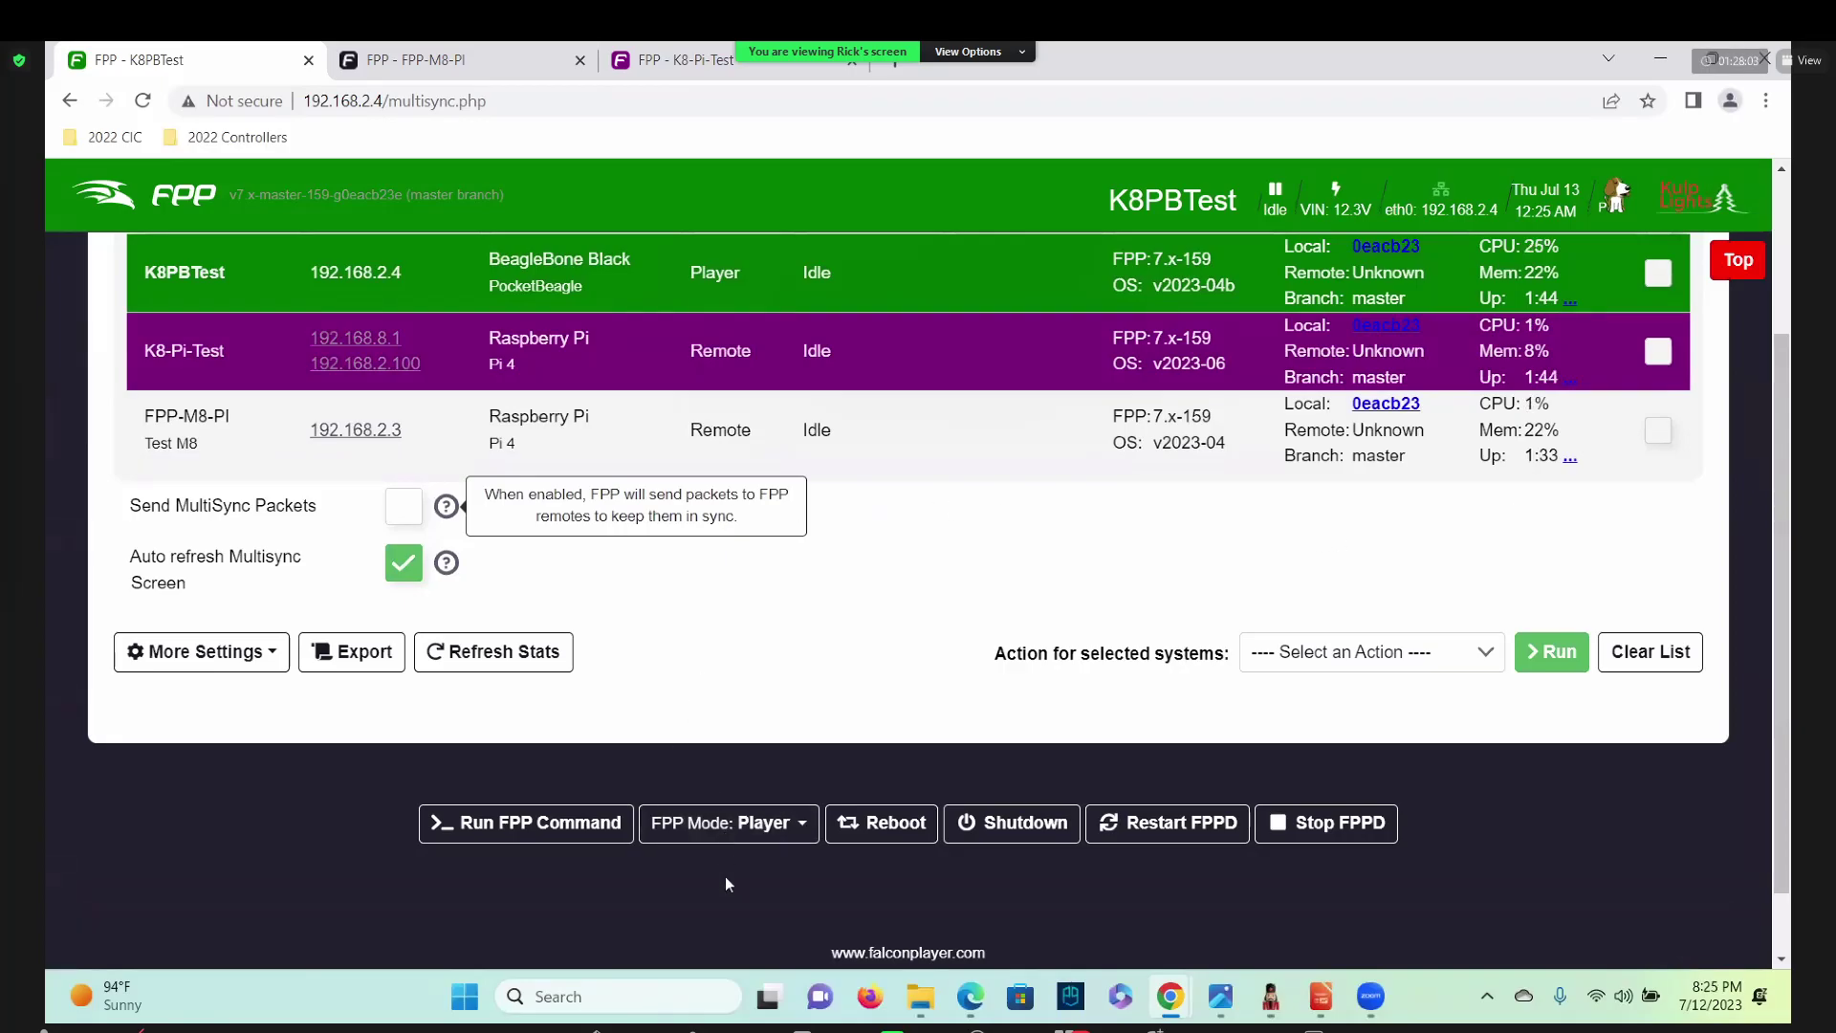
pyautogui.click(432, 68)
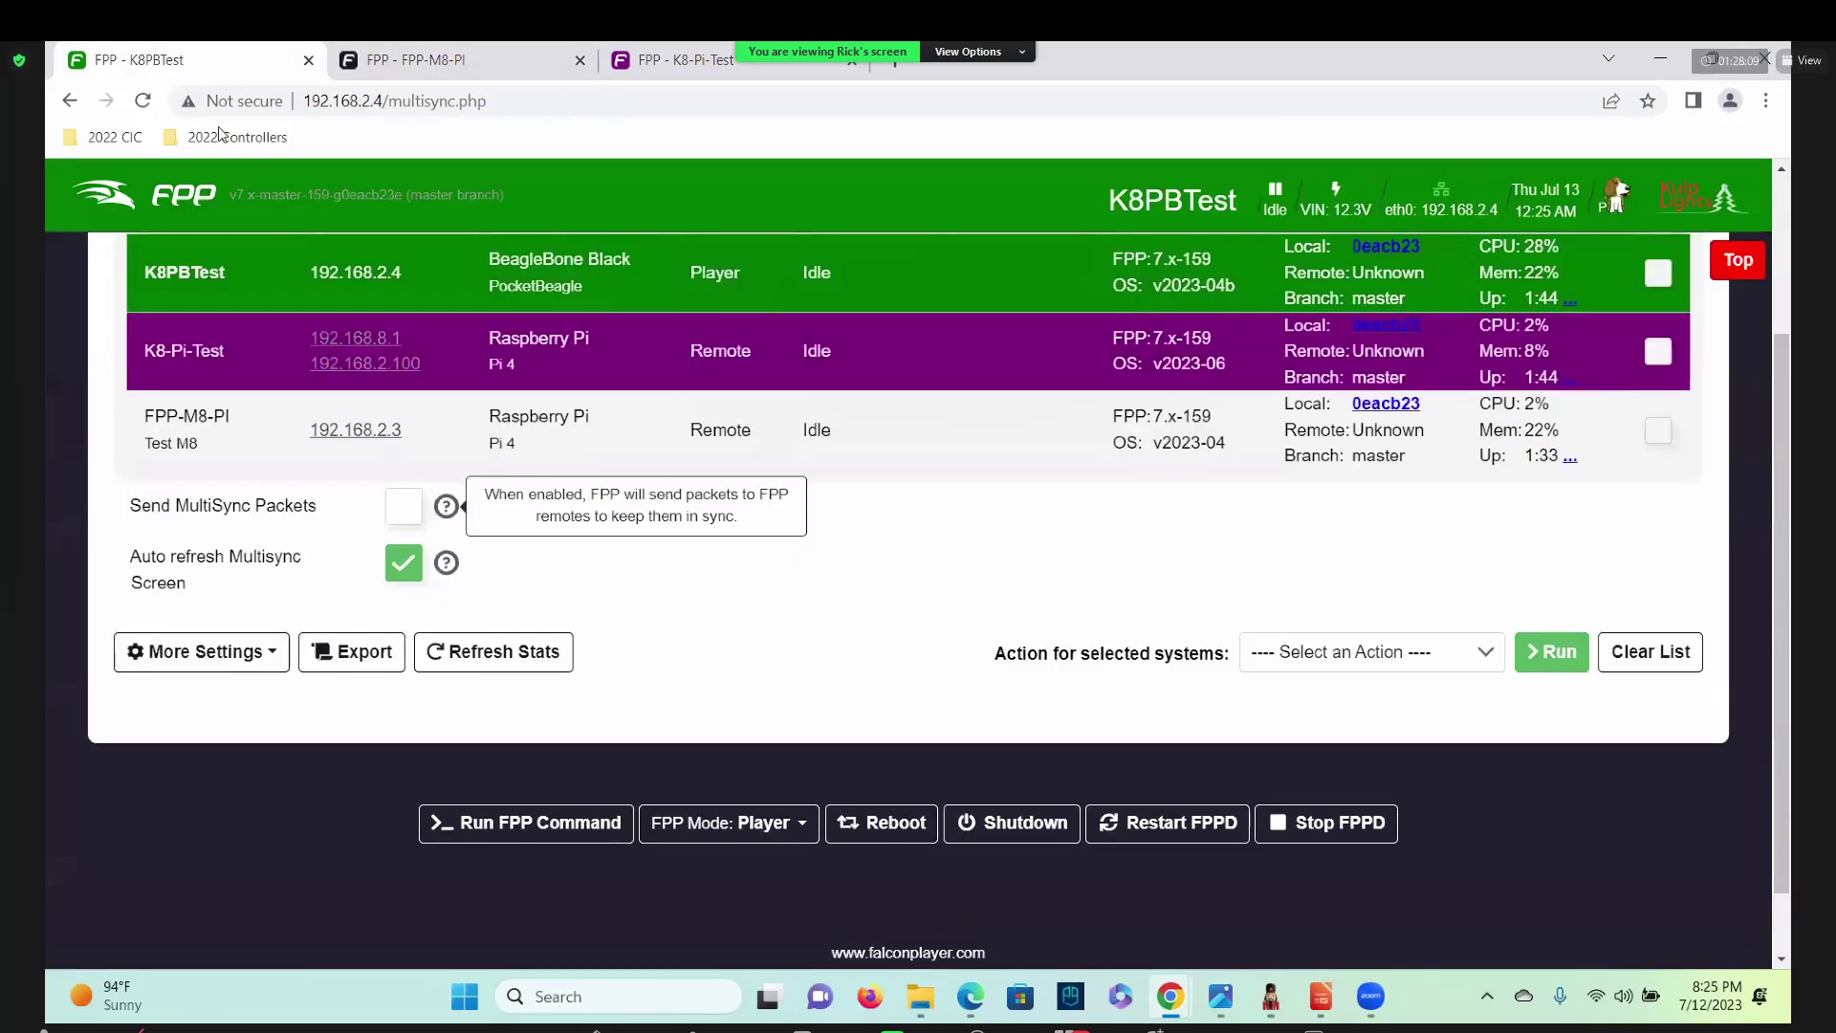
pyautogui.click(184, 75)
pyautogui.scroll(3, 1027, 594)
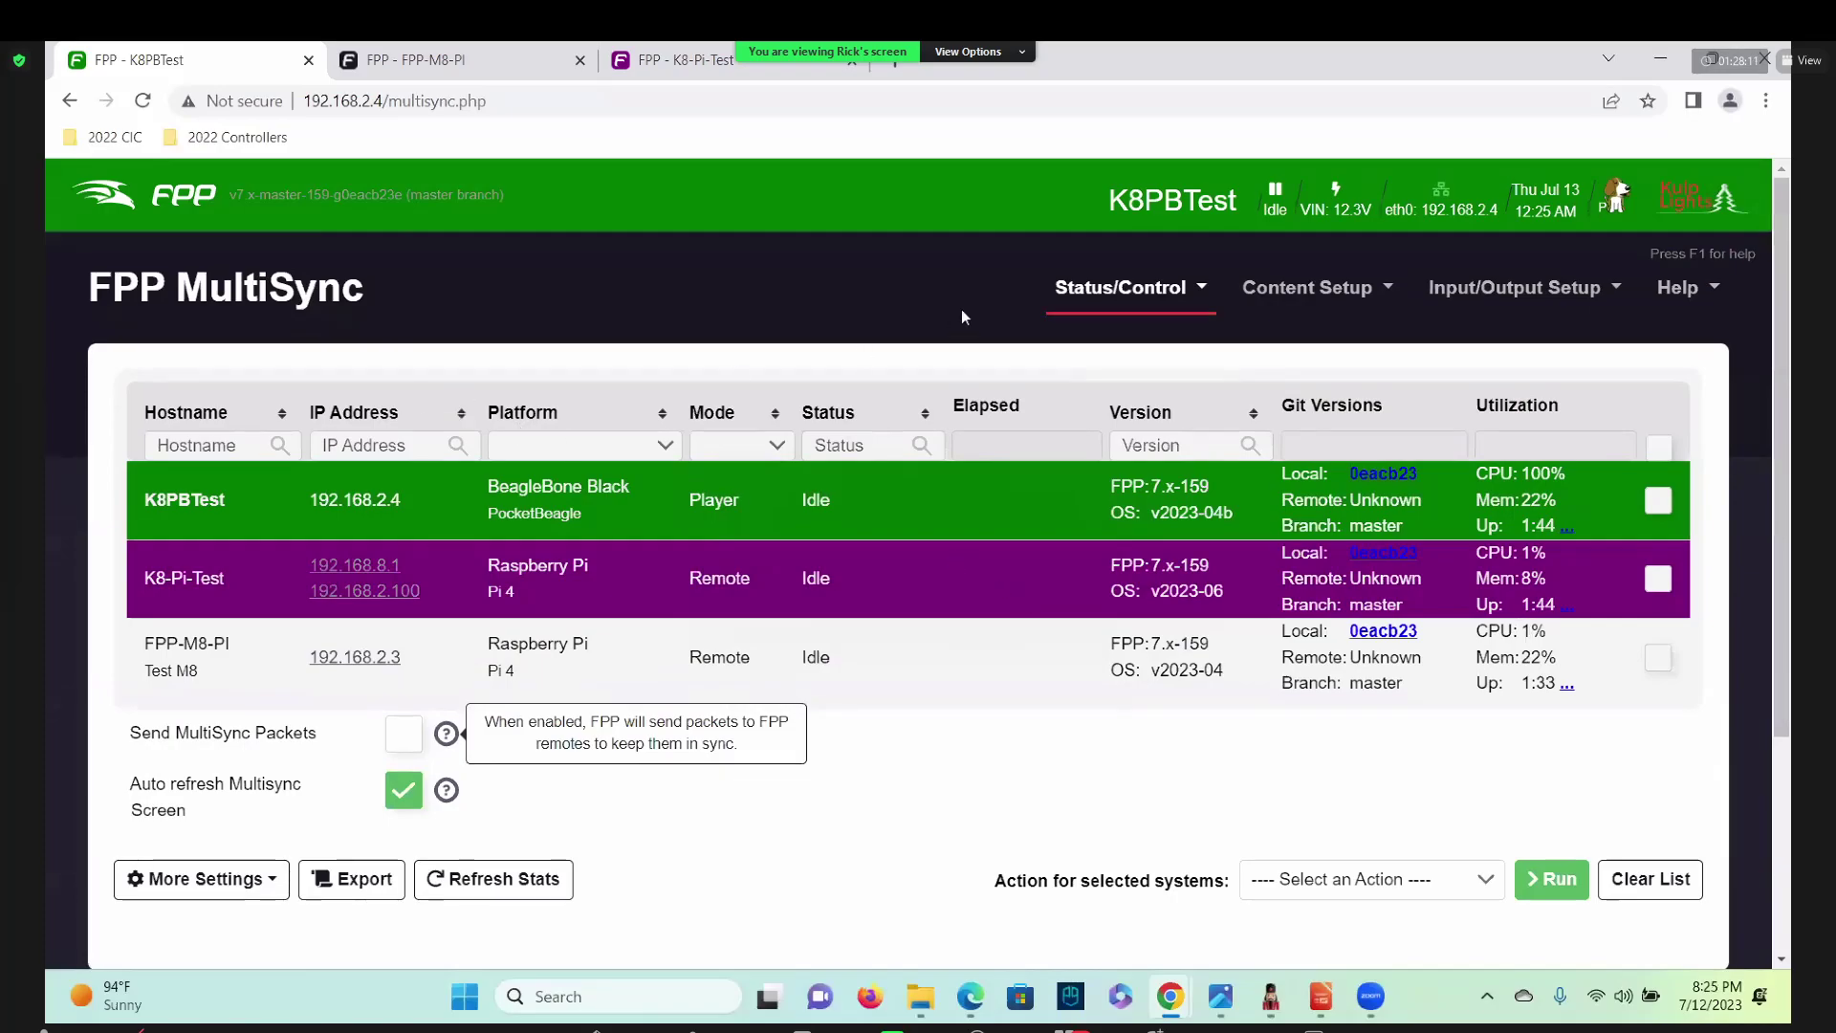
# Open the K8PBTest status page and play Let it Snow.fseq.
pyautogui.click(1120, 287)
pyautogui.click(1095, 342)
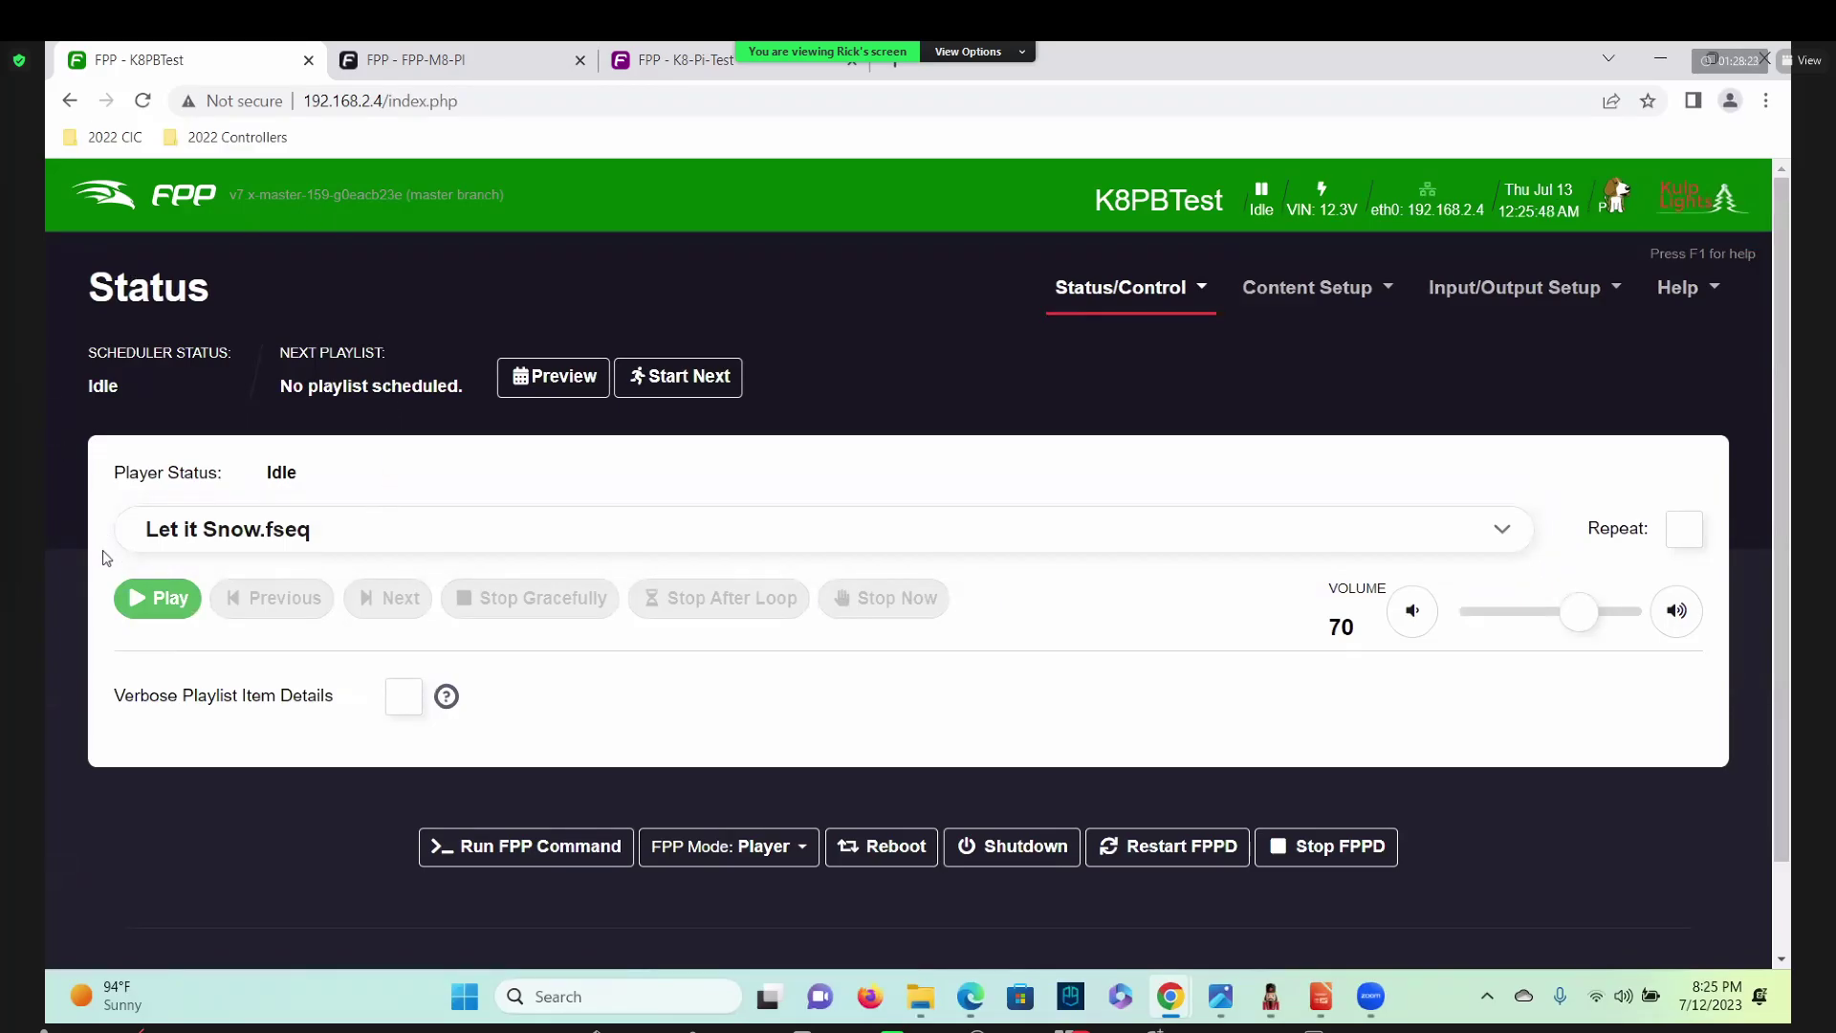
pyautogui.click(161, 602)
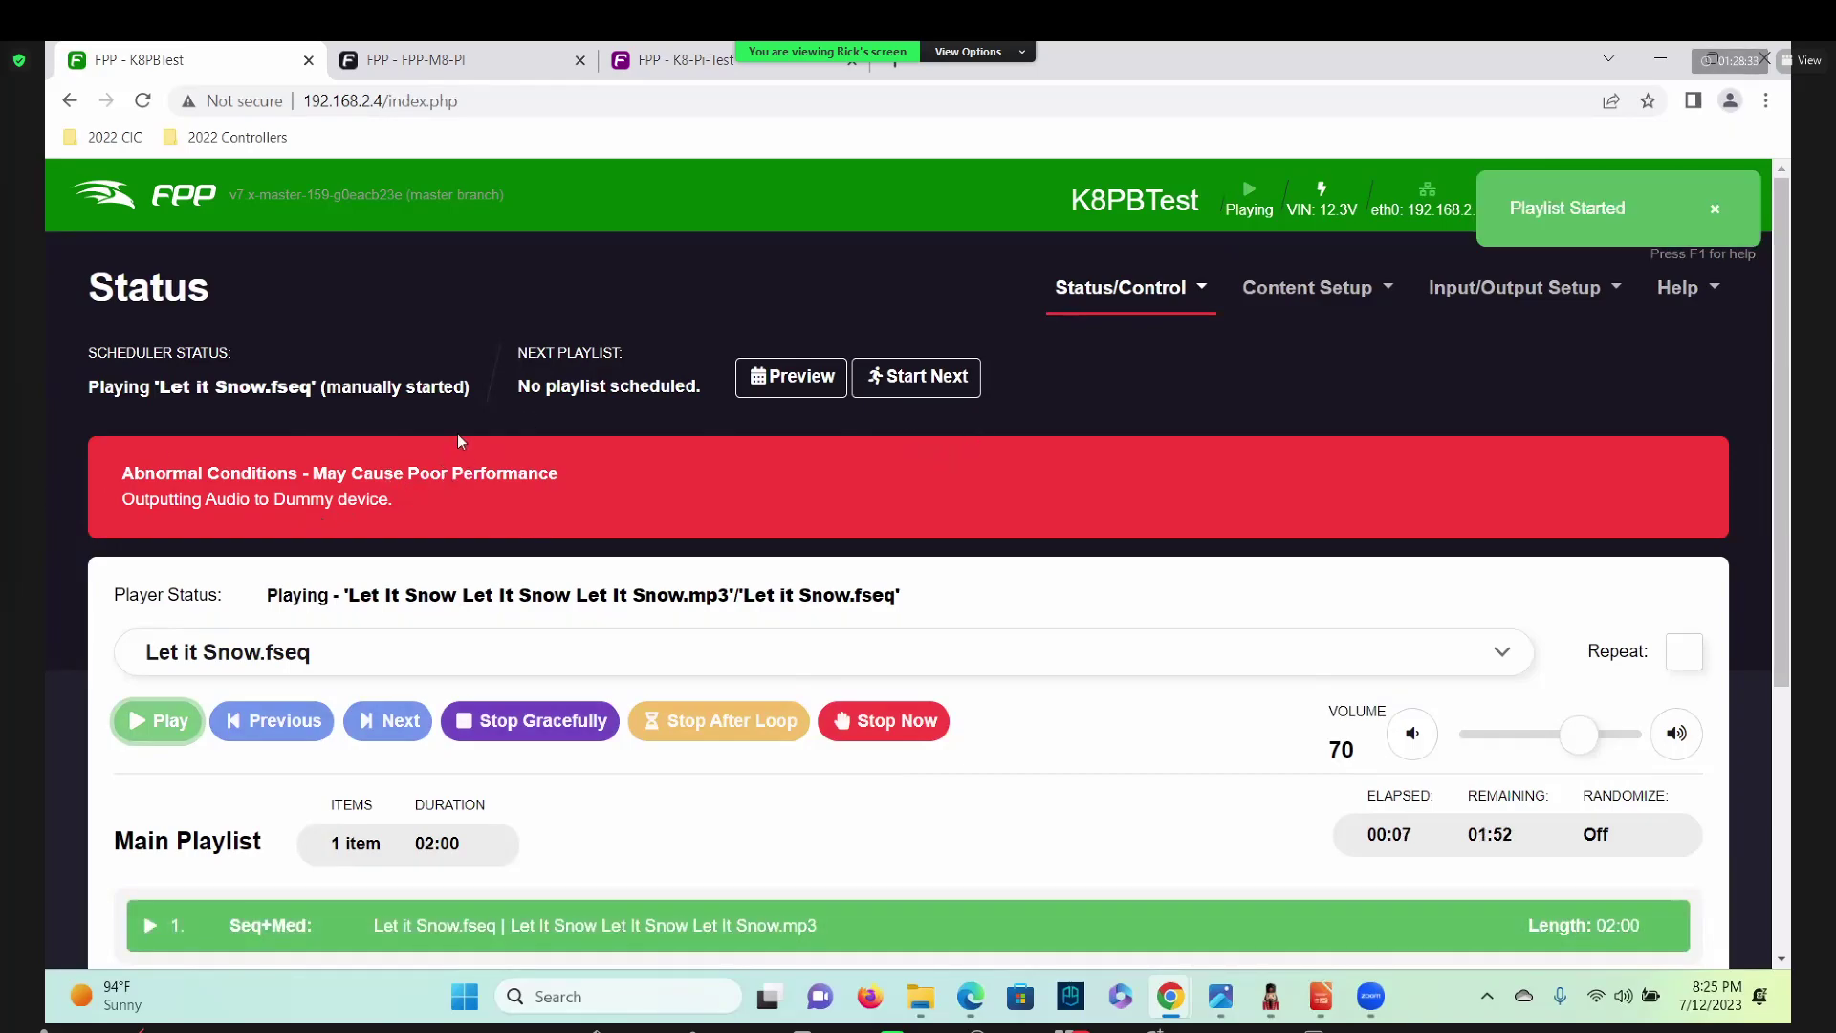
# Open the status page of the FPP-M8-PI remote and compare its sync status with the playback on K8PBTest.
pyautogui.click(424, 60)
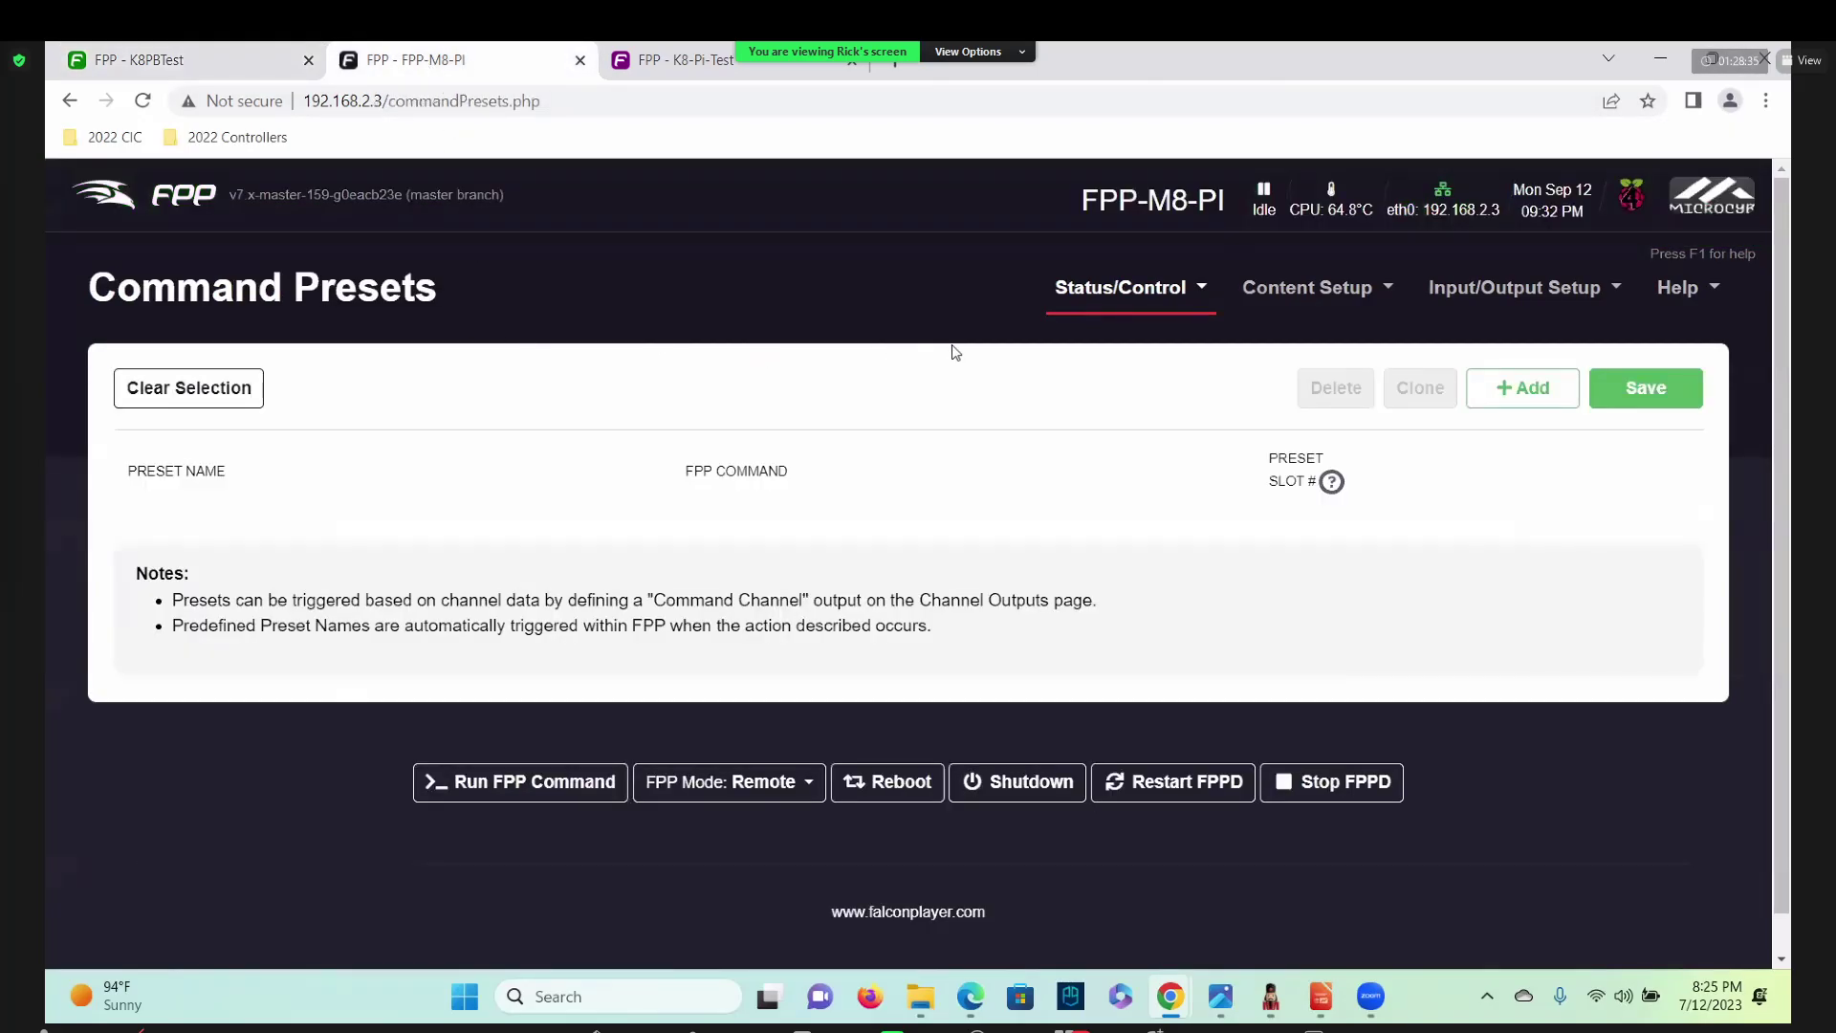
pyautogui.click(1135, 304)
pyautogui.click(1130, 344)
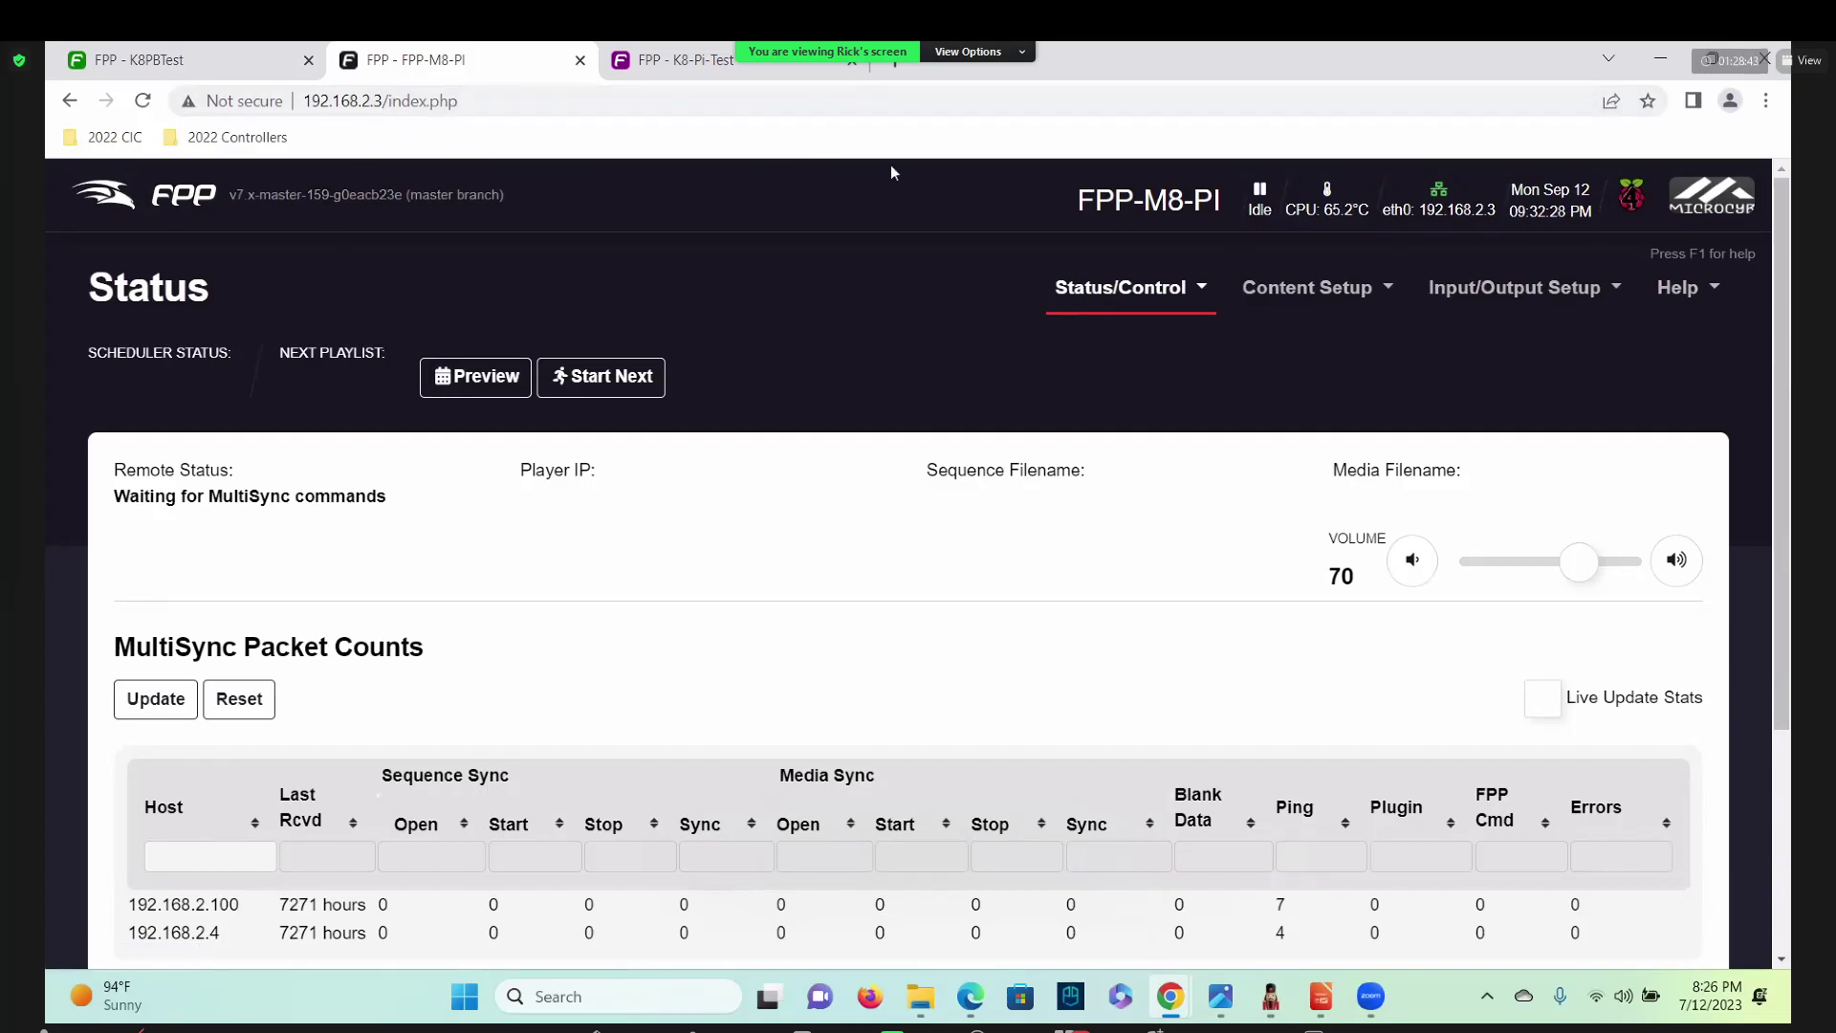
pyautogui.click(250, 61)
pyautogui.scroll(-4, 536, 631)
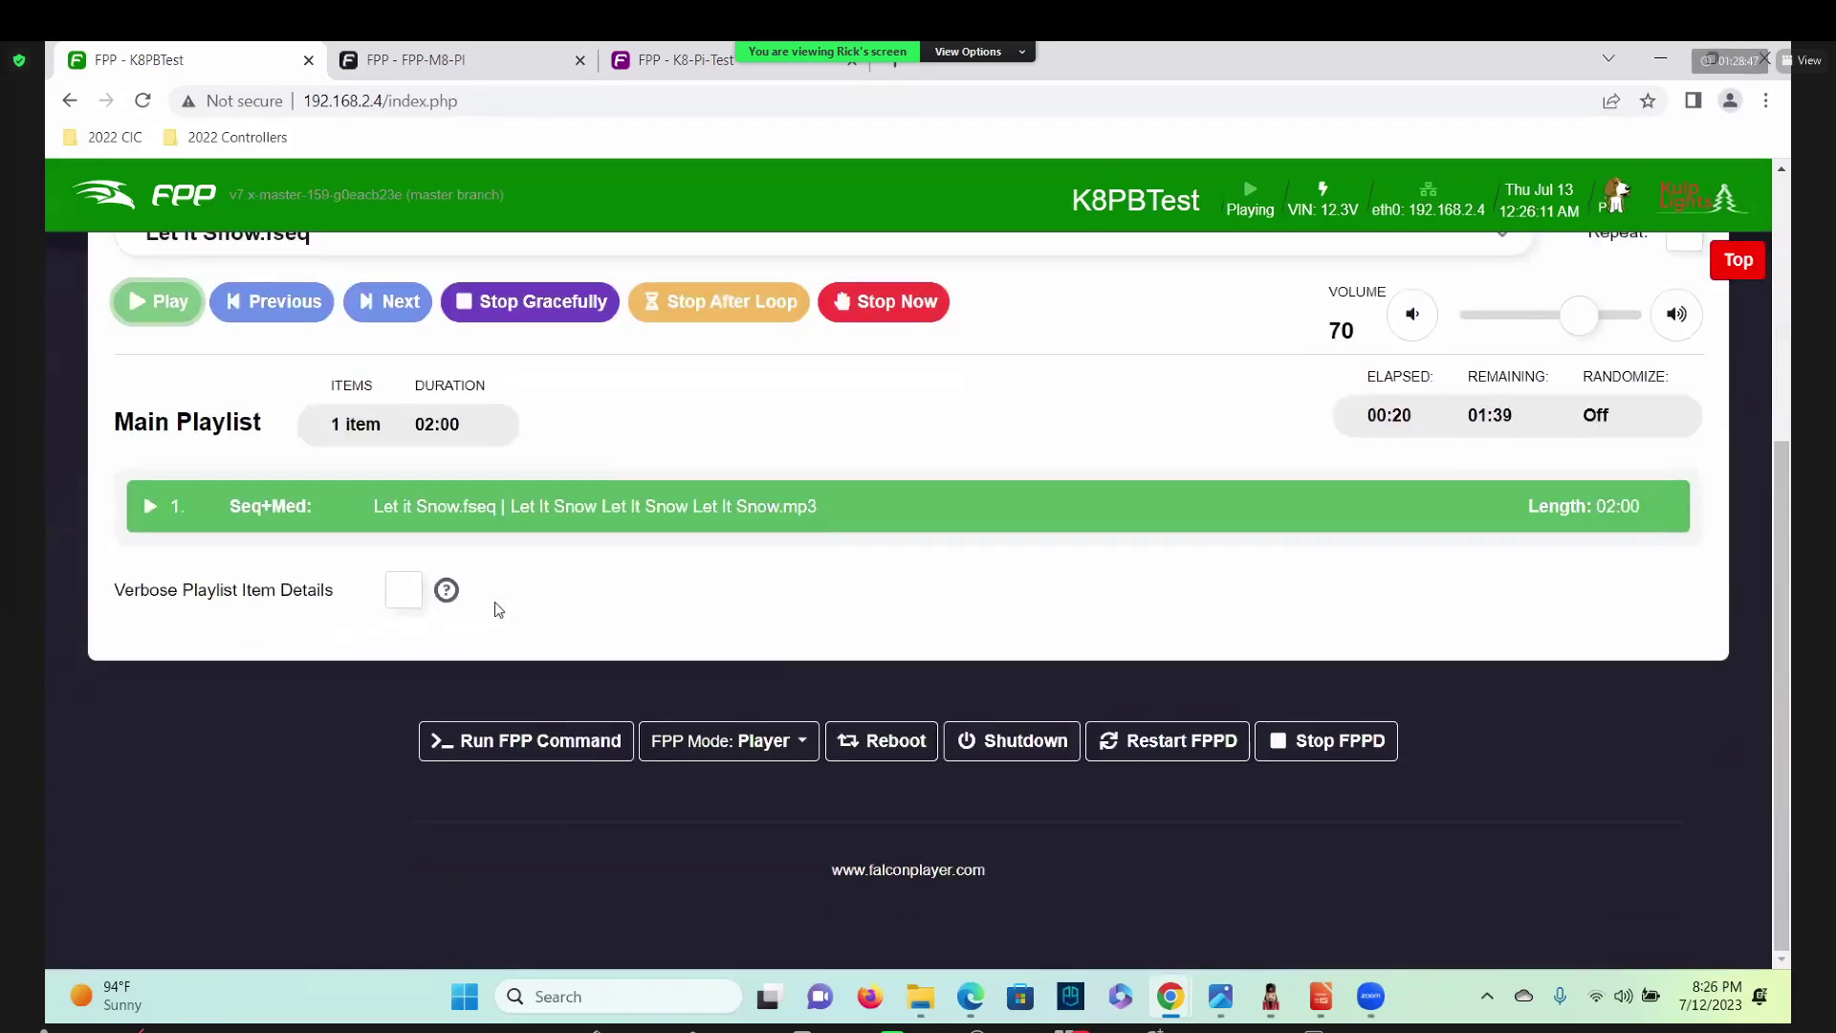
pyautogui.scroll(4, 1128, 779)
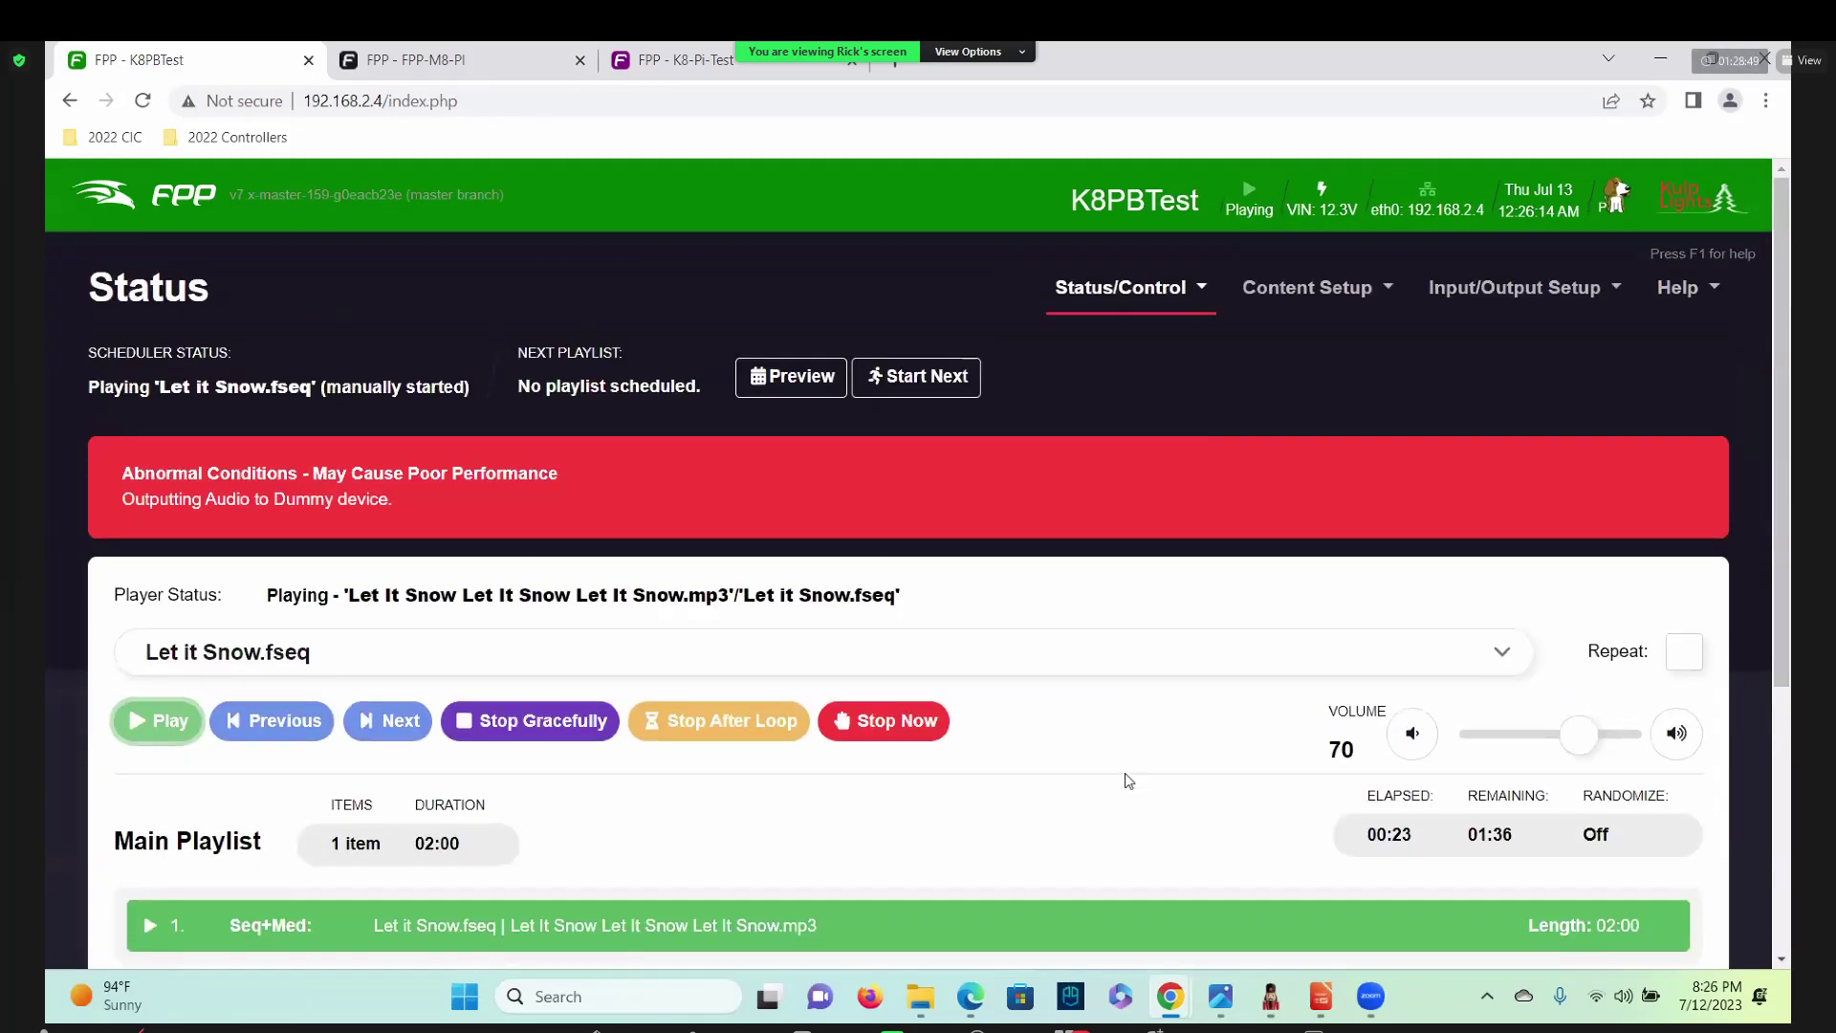
# Stop playback on K8PBTest immediately and enable Send MultiSync Packets on its MultiSync page.
pyautogui.click(904, 720)
pyautogui.click(1286, 289)
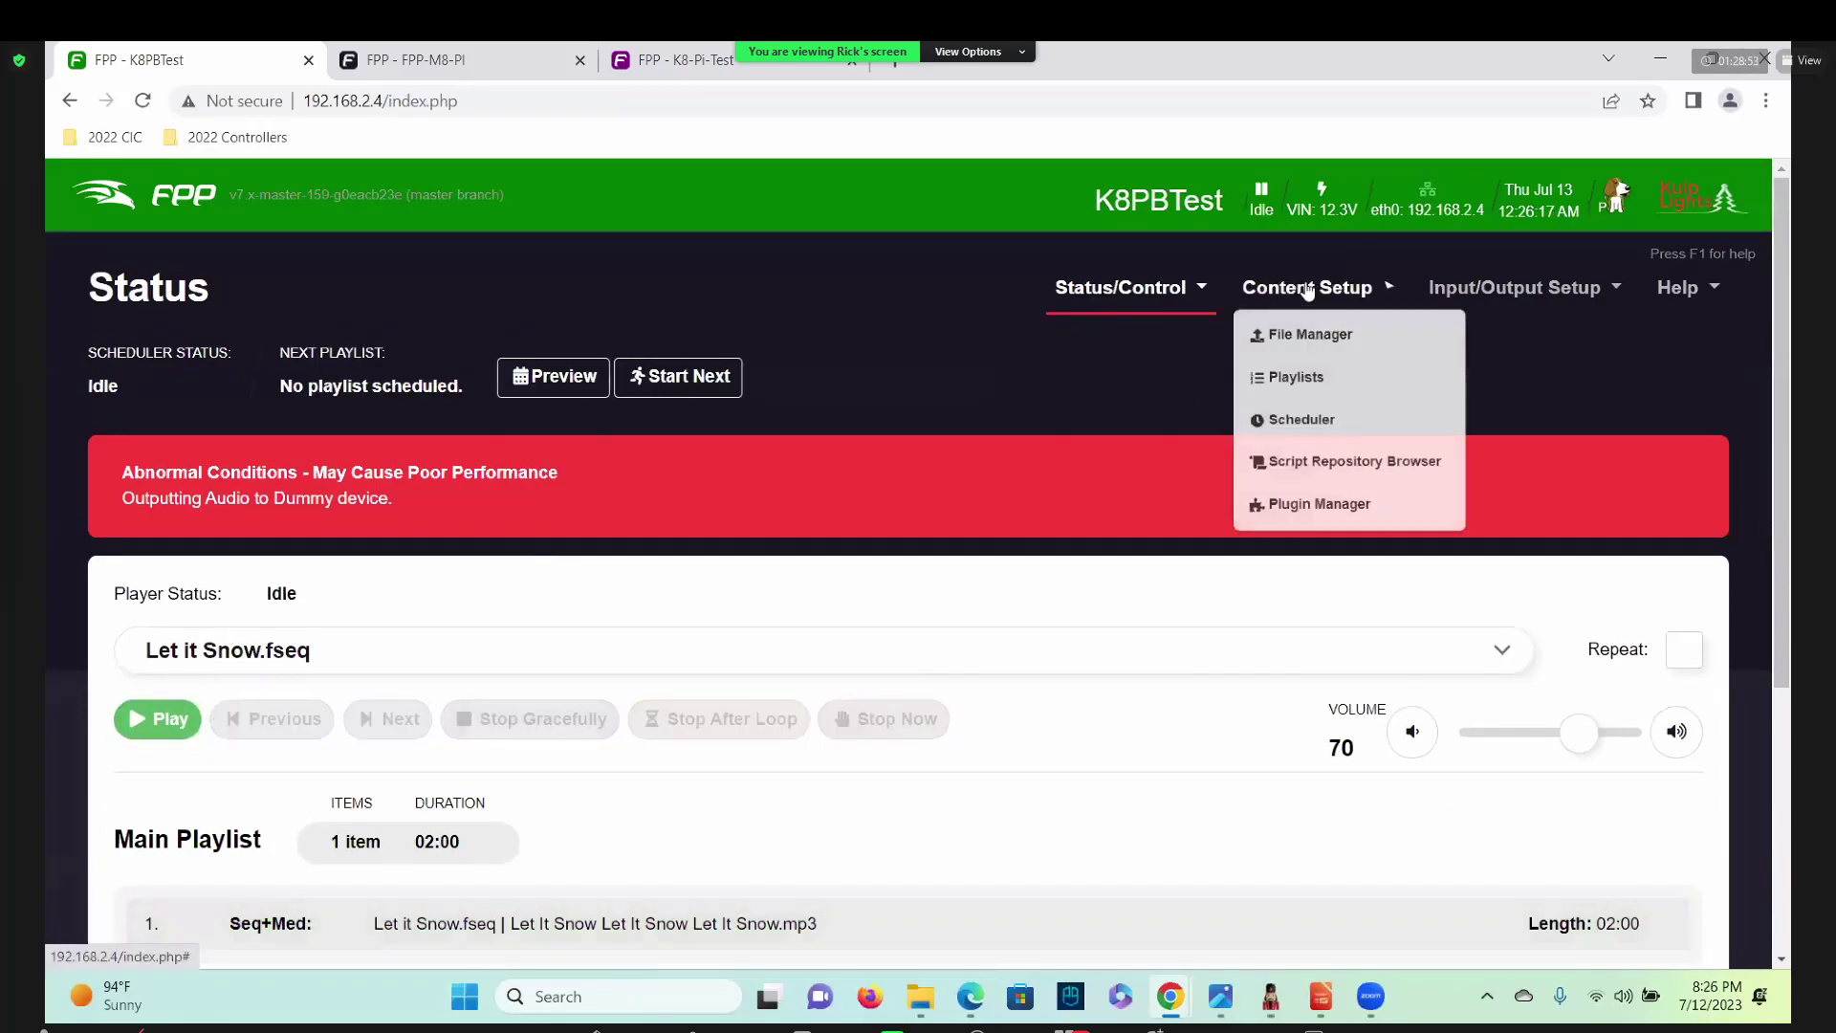
pyautogui.click(1114, 289)
pyautogui.click(1127, 491)
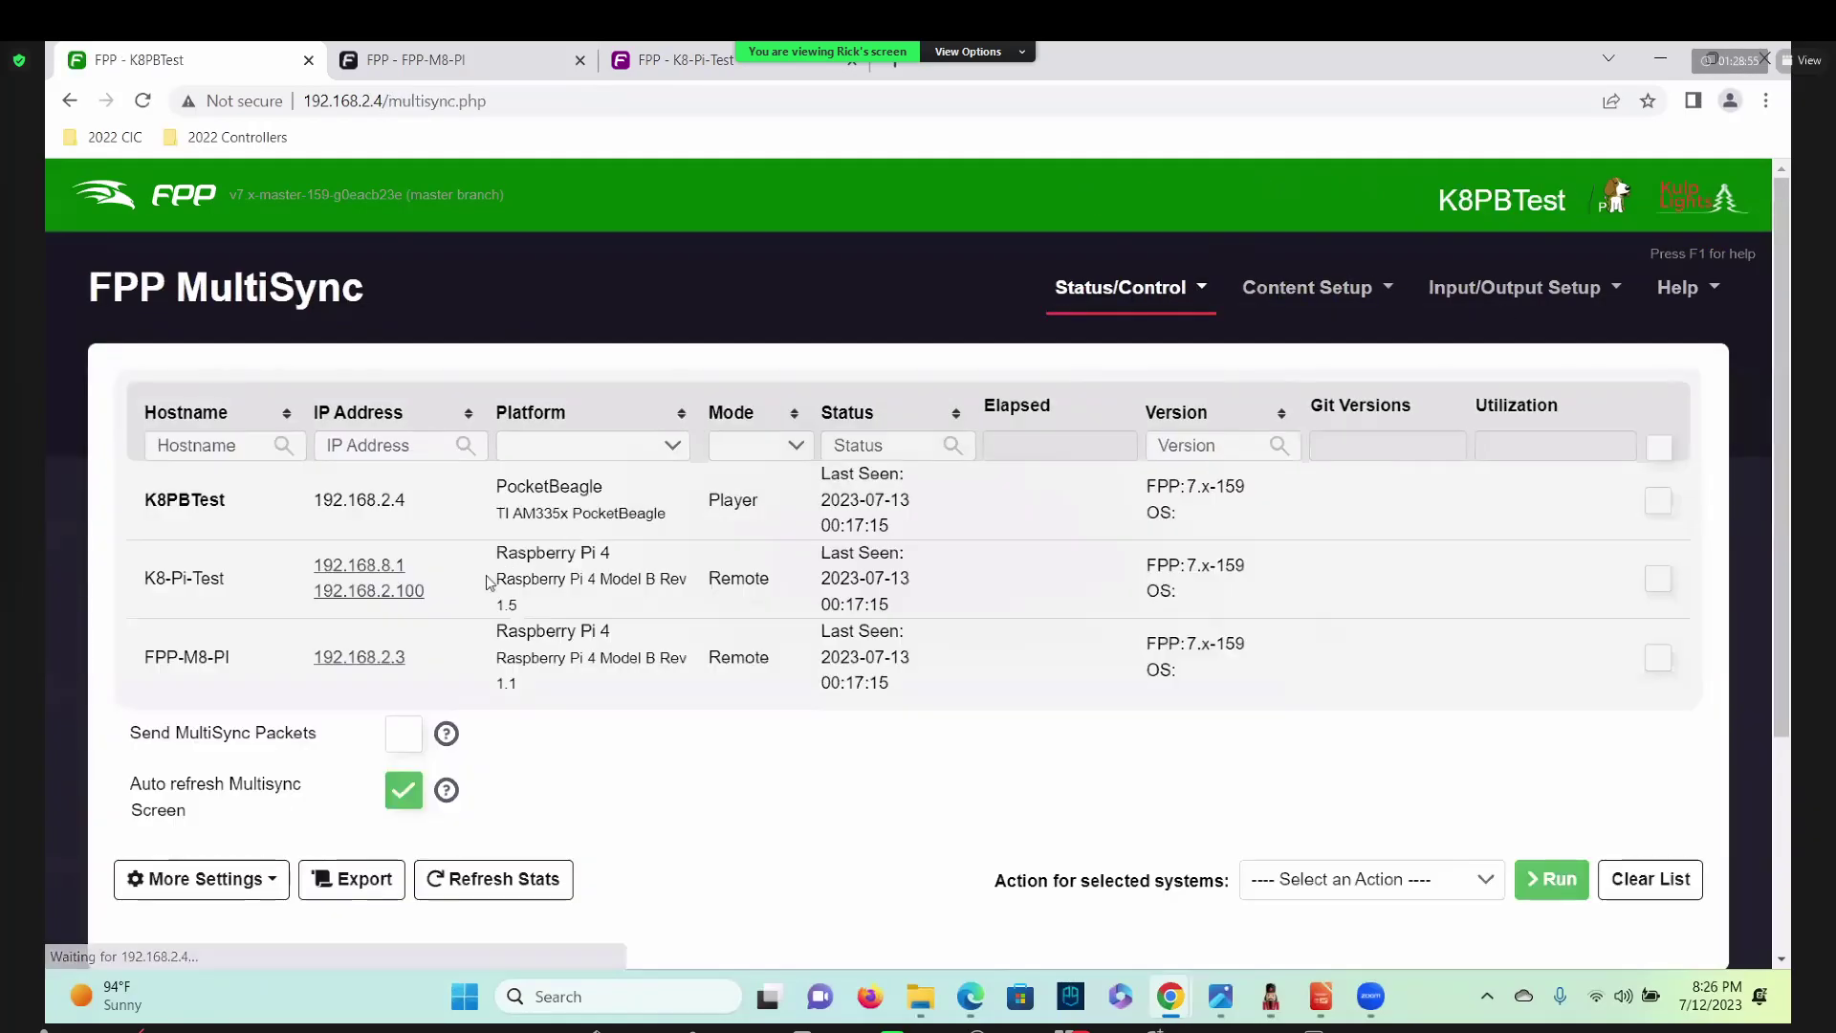
pyautogui.click(403, 760)
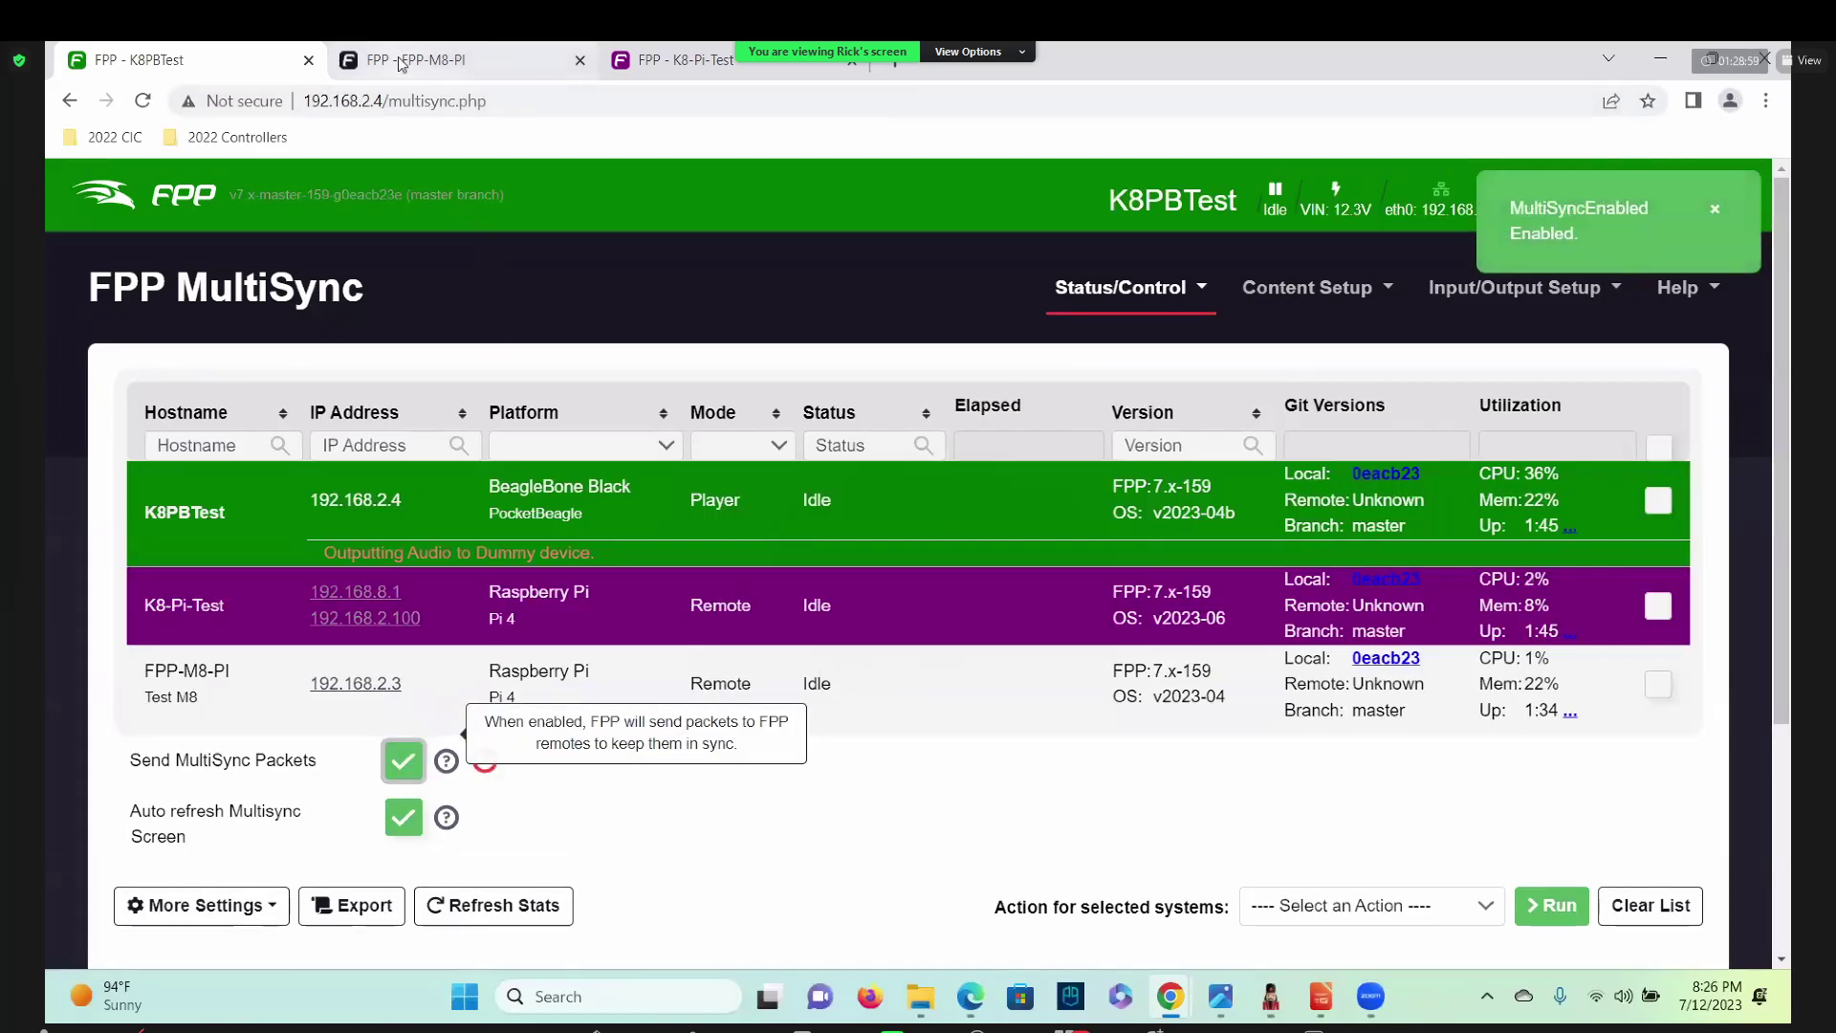
# Return to the K8PBTest status page and start Let it Snow.fseq again with MultiSync packets enabled.
pyautogui.click(1160, 304)
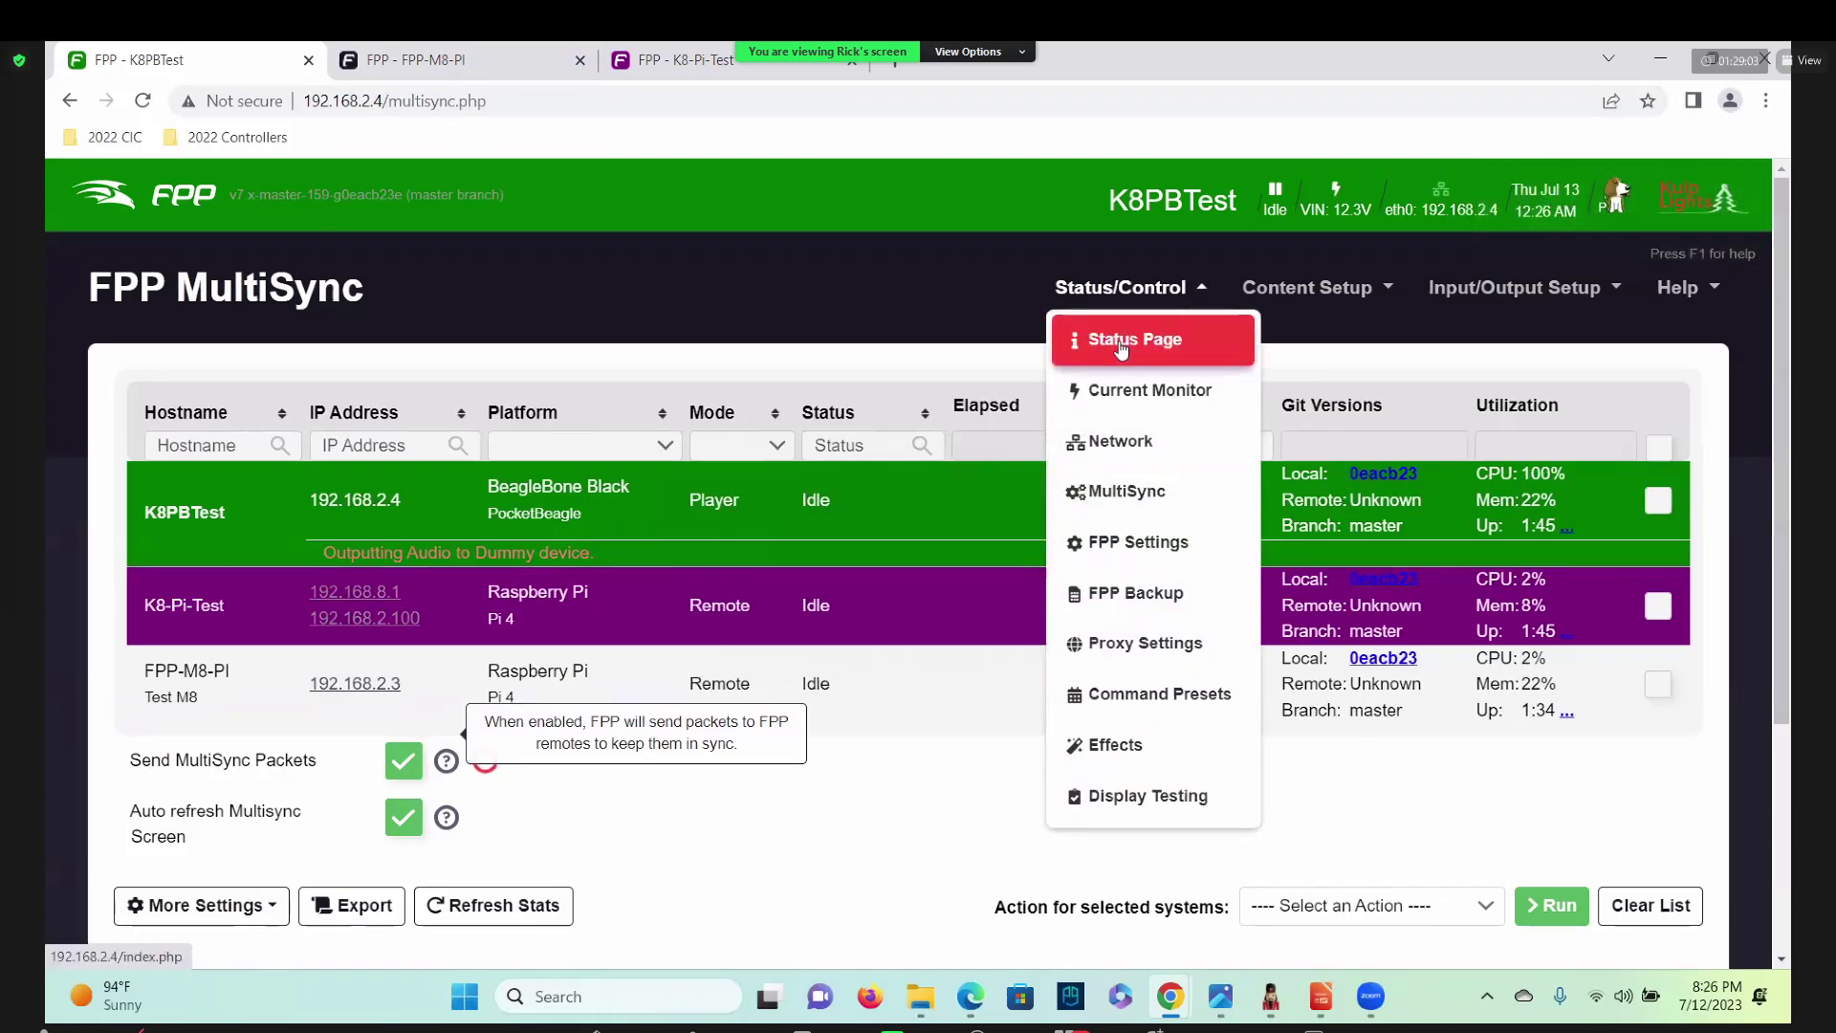
pyautogui.click(1122, 346)
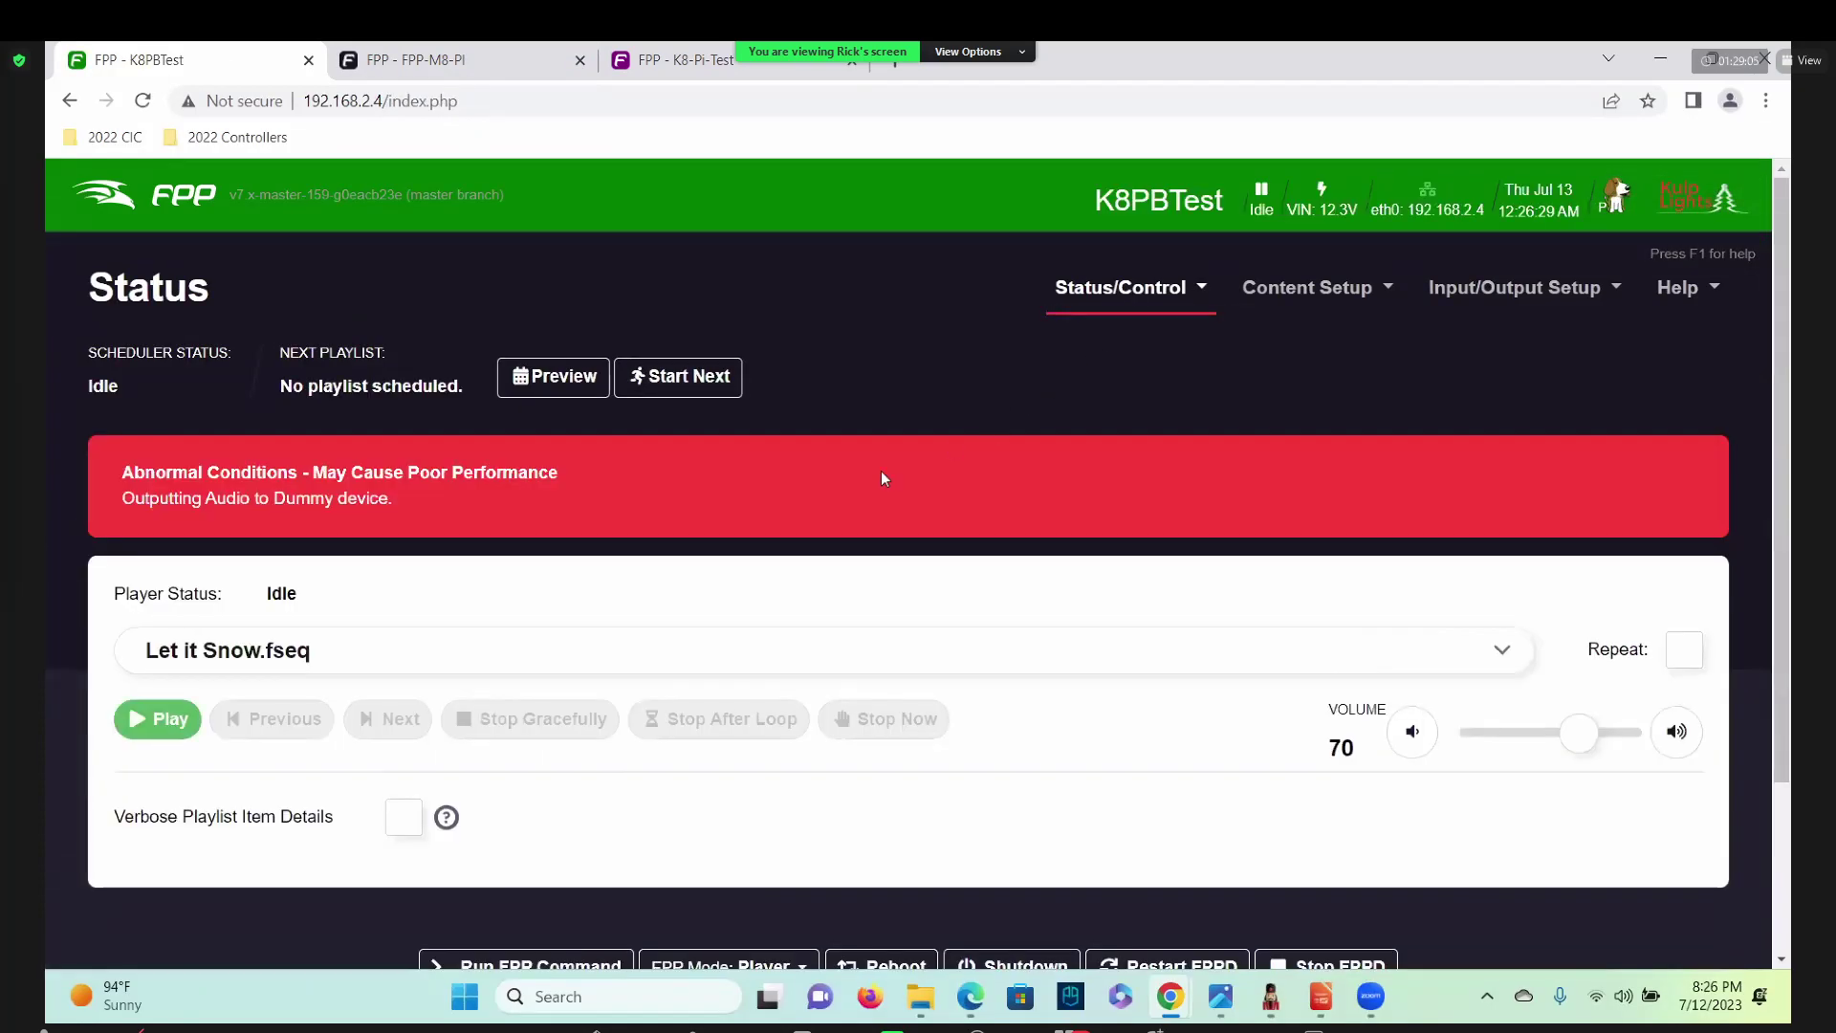
pyautogui.click(159, 719)
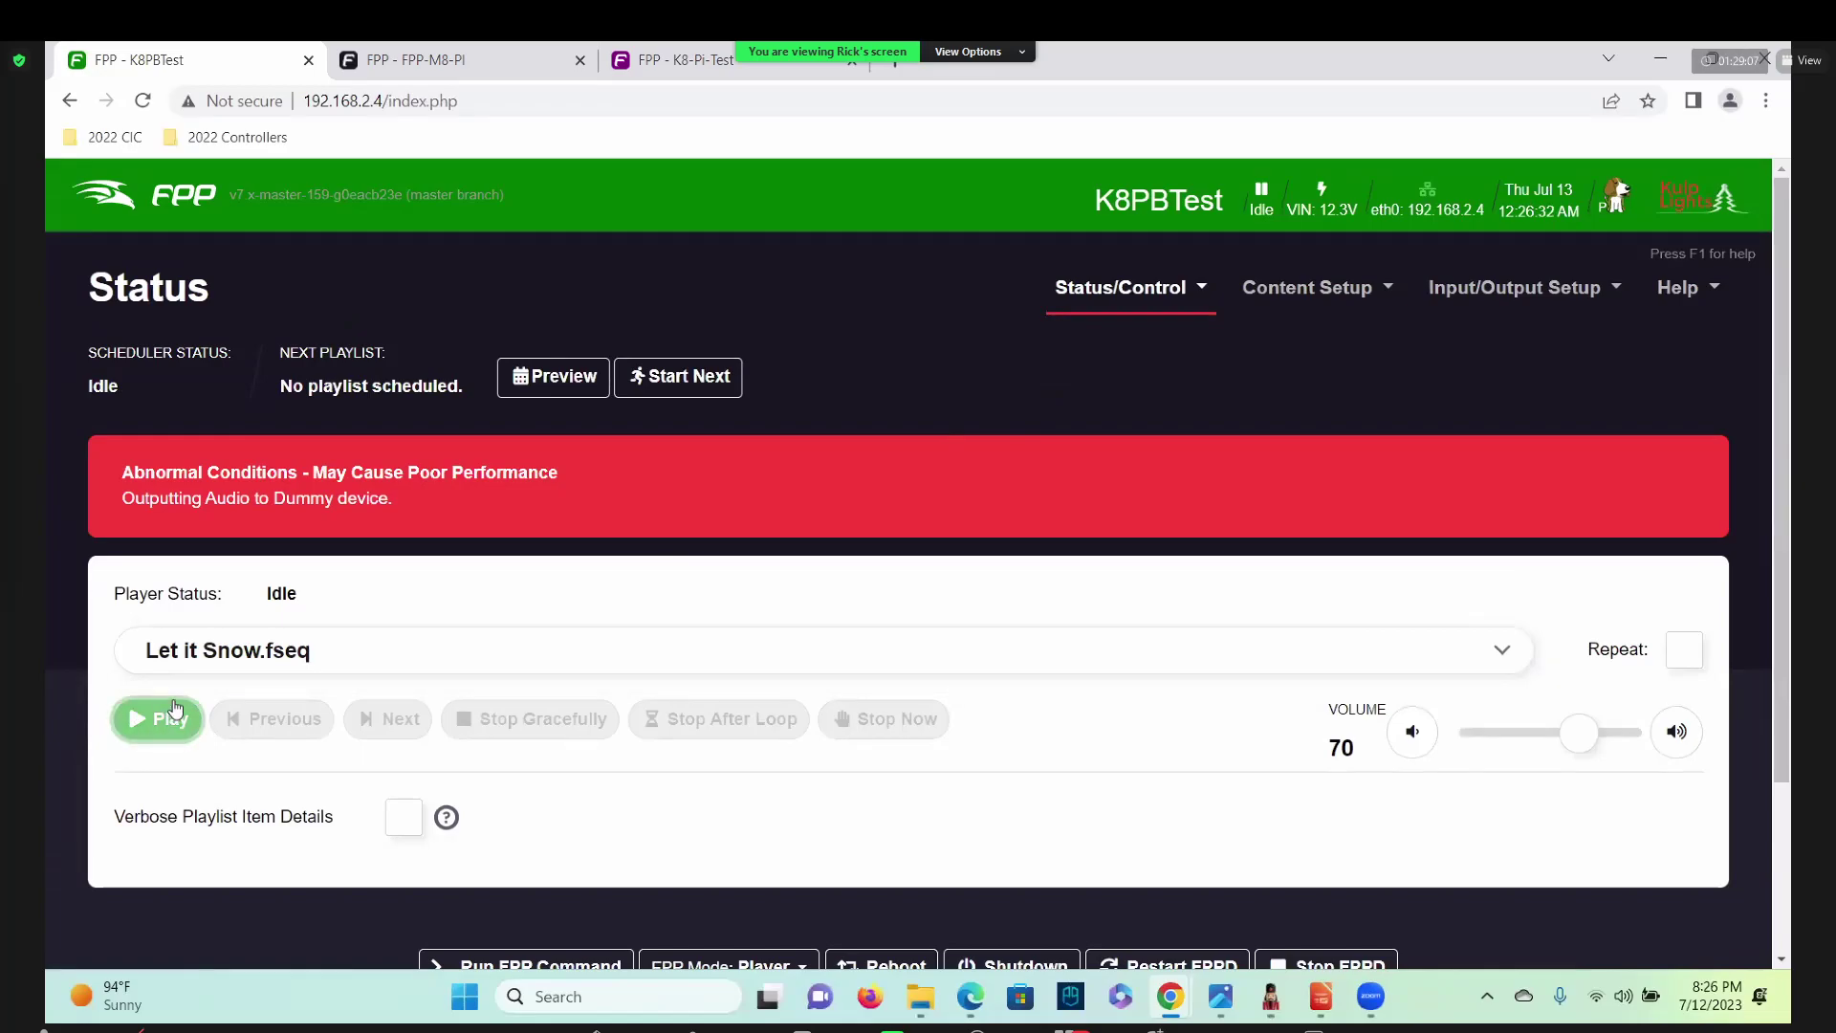
# Check the MultiSync packet counts on FPP-M8-PI against the playlist progress on K8PBTest.
pyautogui.click(415, 63)
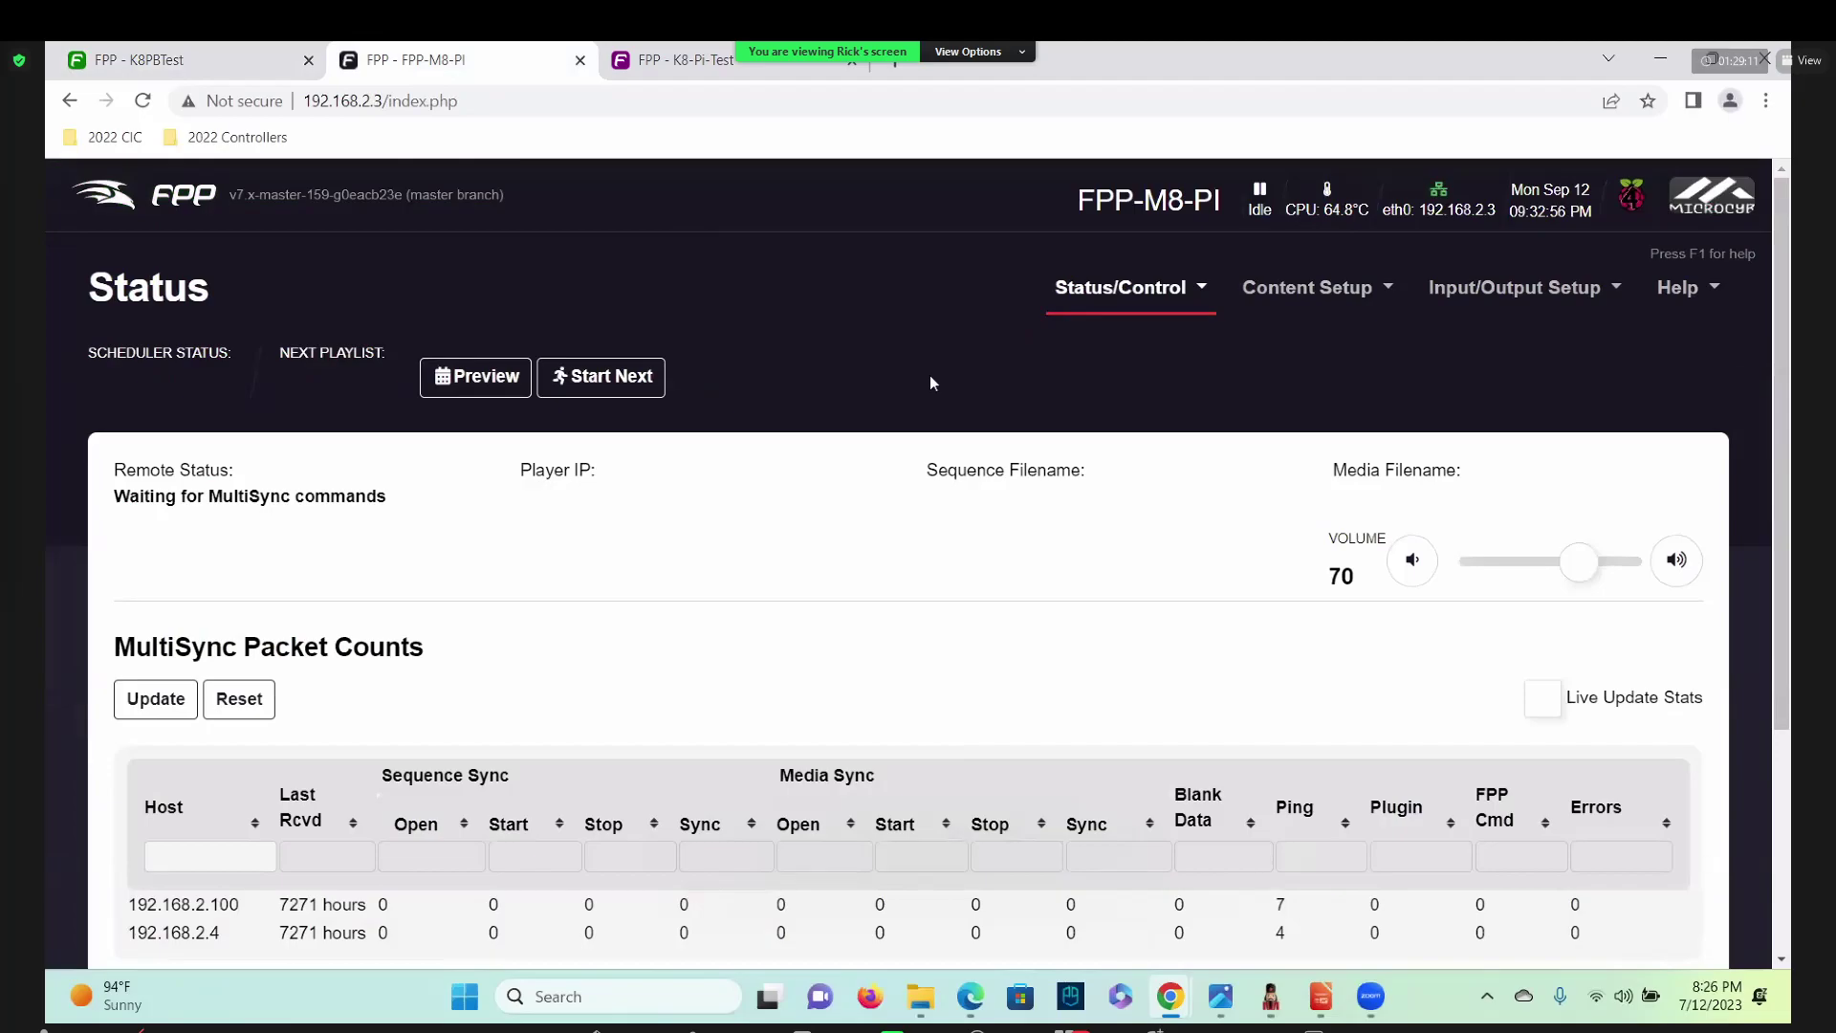
pyautogui.scroll(-1, 929, 376)
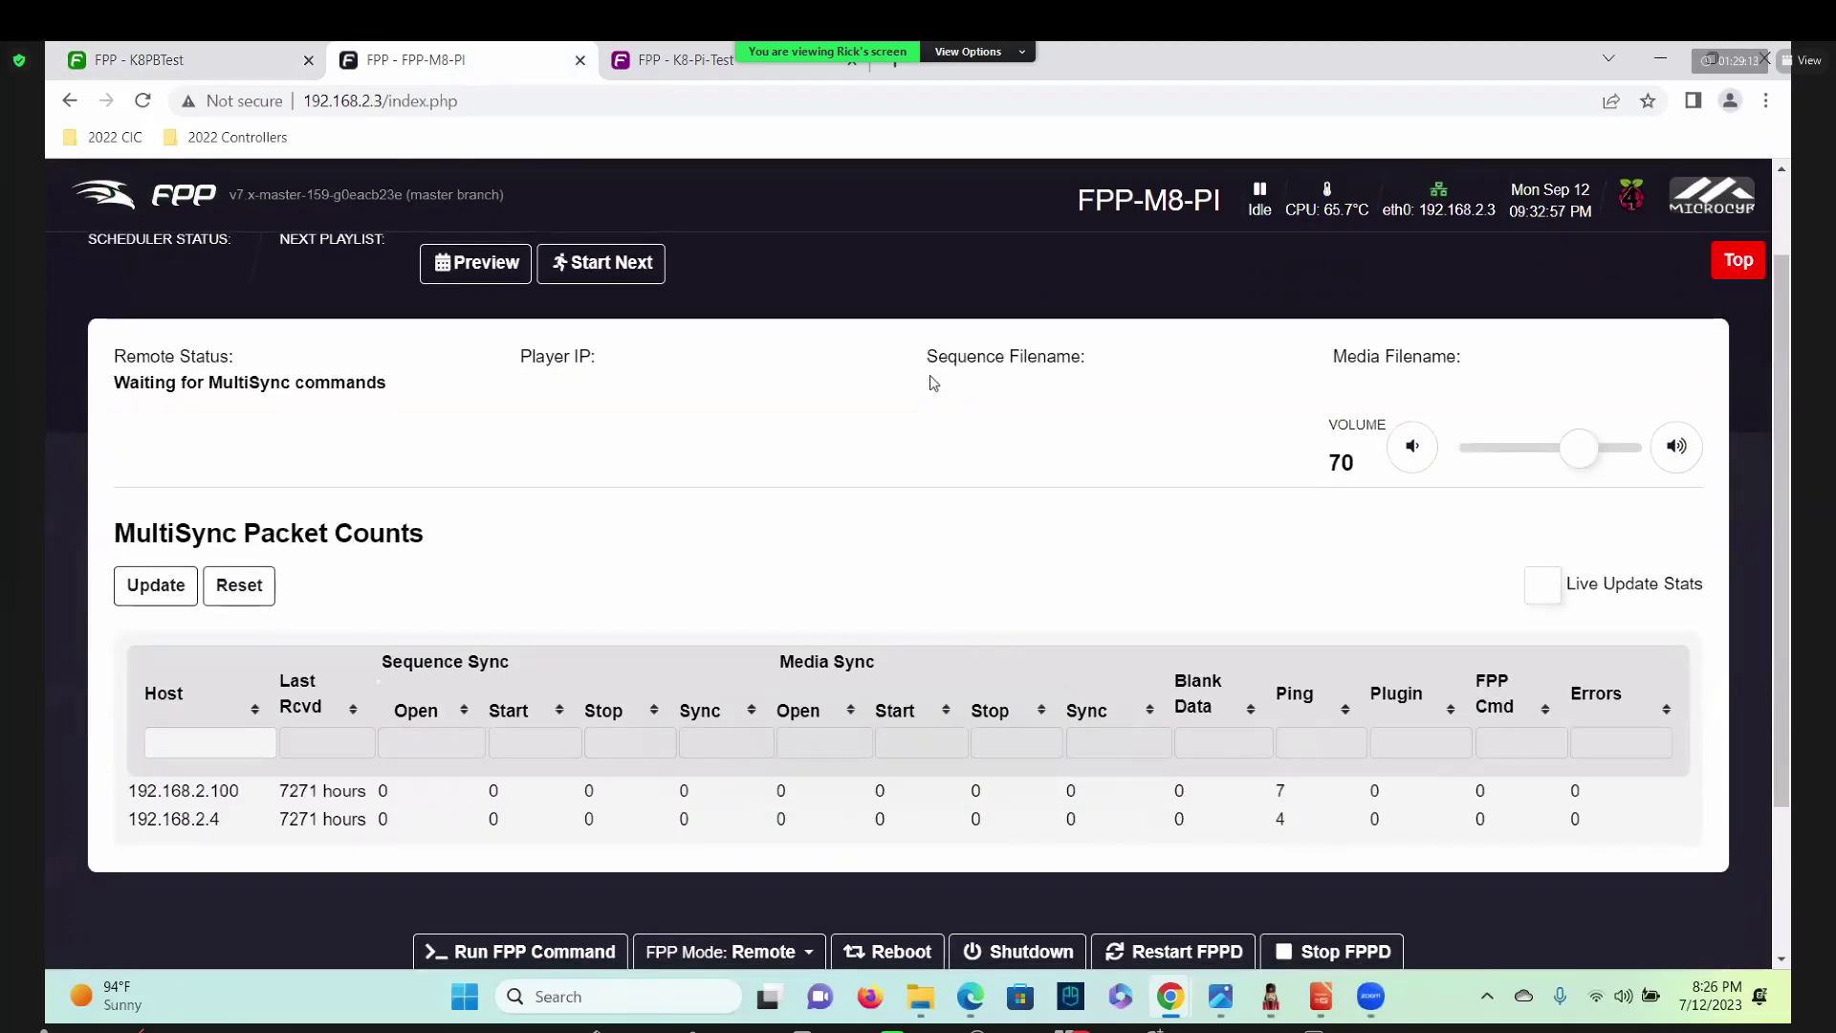
pyautogui.scroll(1, 933, 382)
pyautogui.click(228, 53)
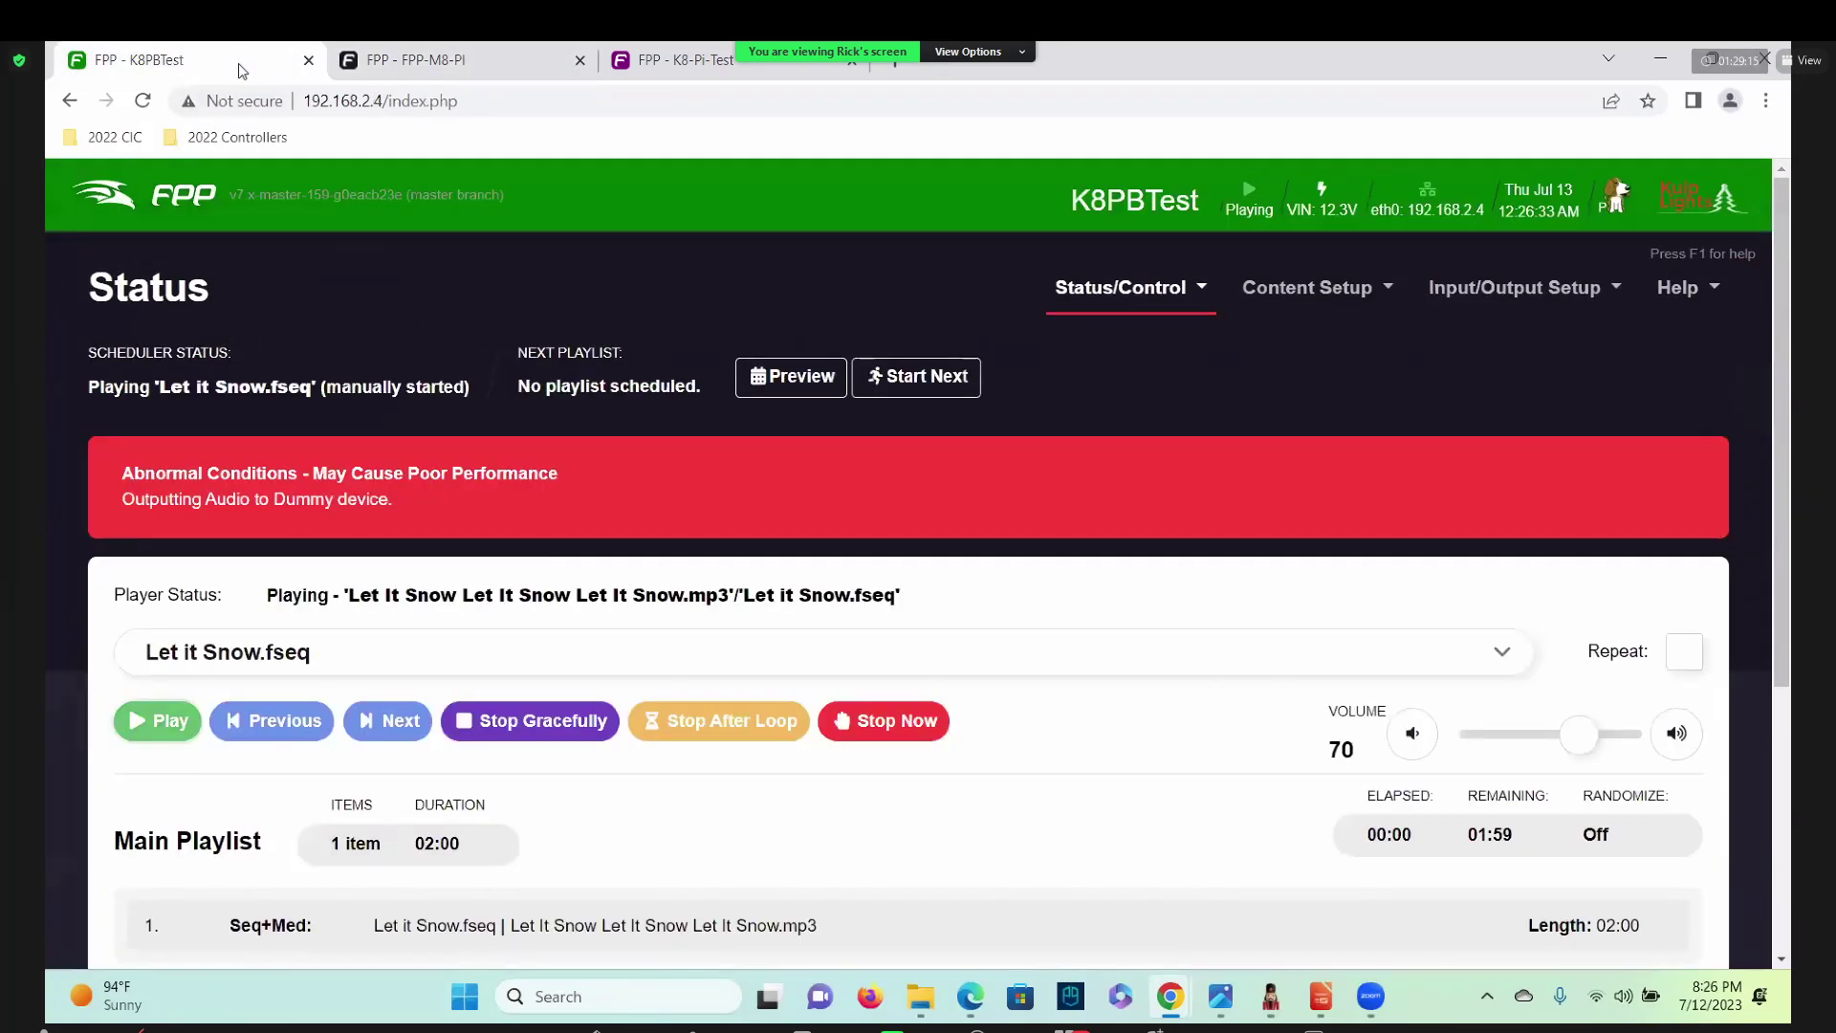
pyautogui.scroll(-4, 460, 517)
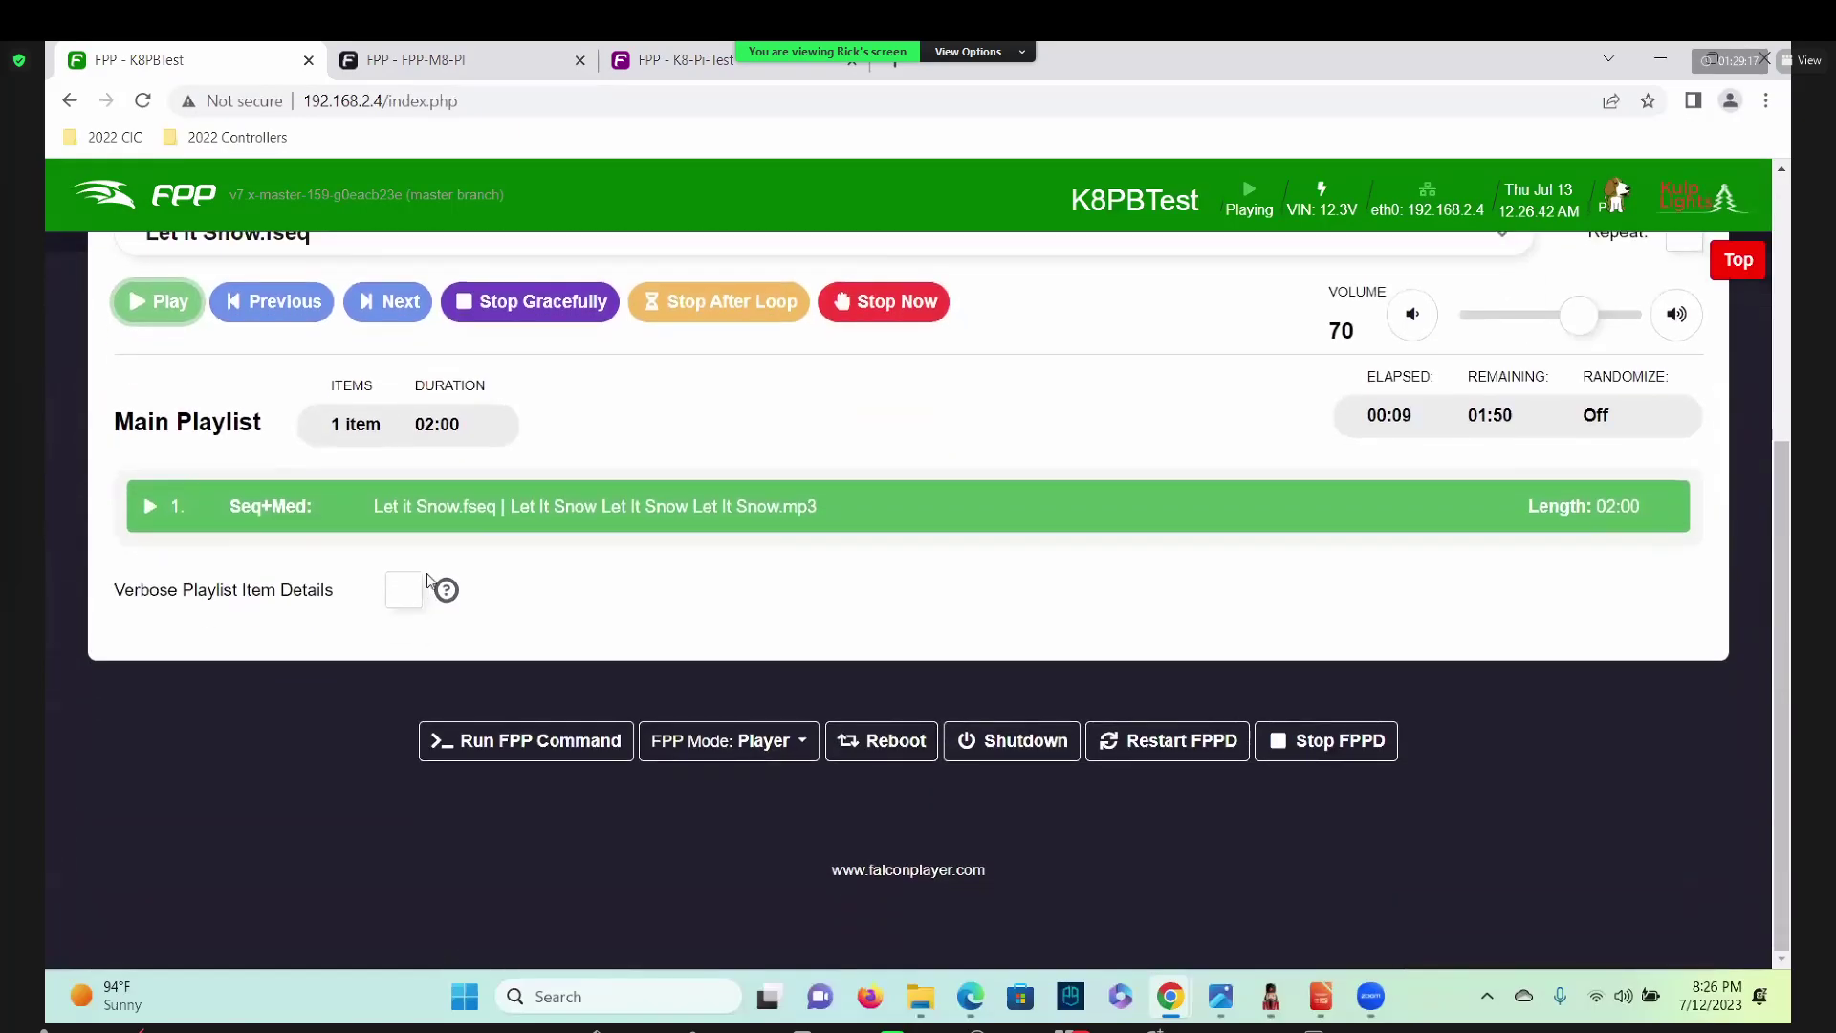
pyautogui.scroll(4, 446, 543)
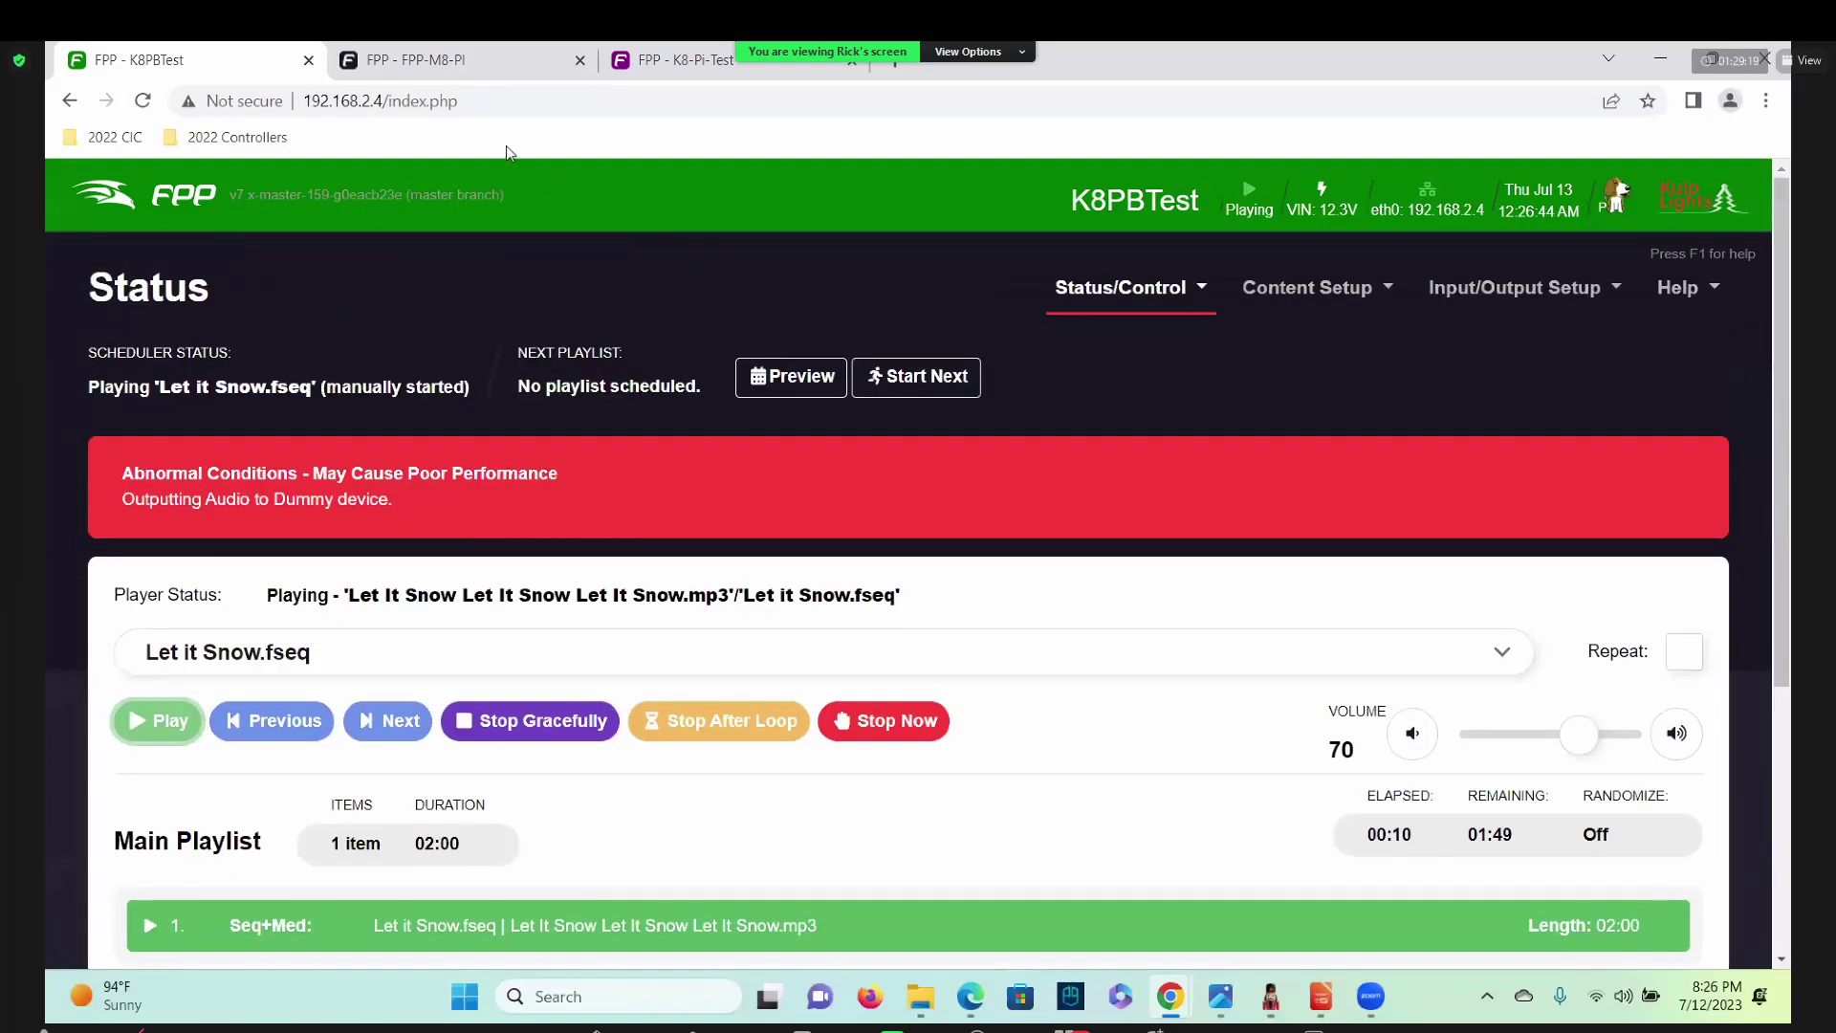
# Reapply Remote as the FPP mode on FPP-M8-PI and check its remote status.
pyautogui.click(400, 65)
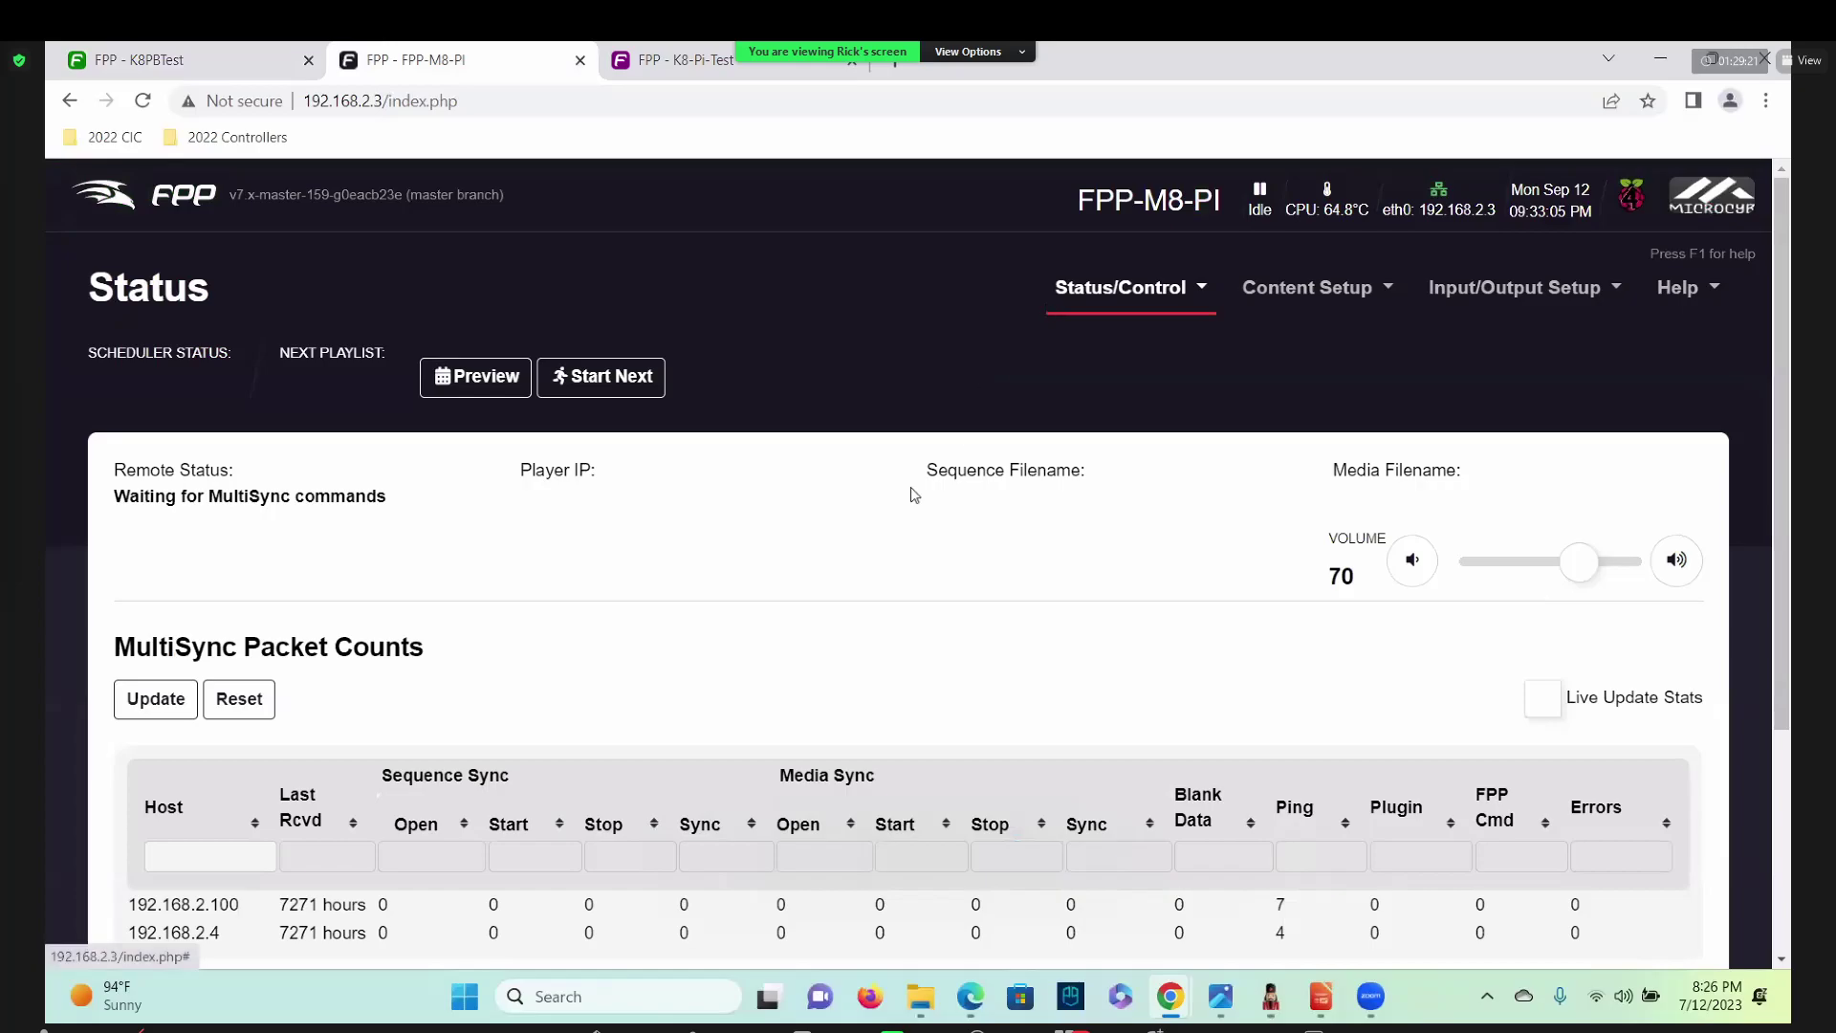
pyautogui.scroll(-4, 760, 777)
pyautogui.click(775, 748)
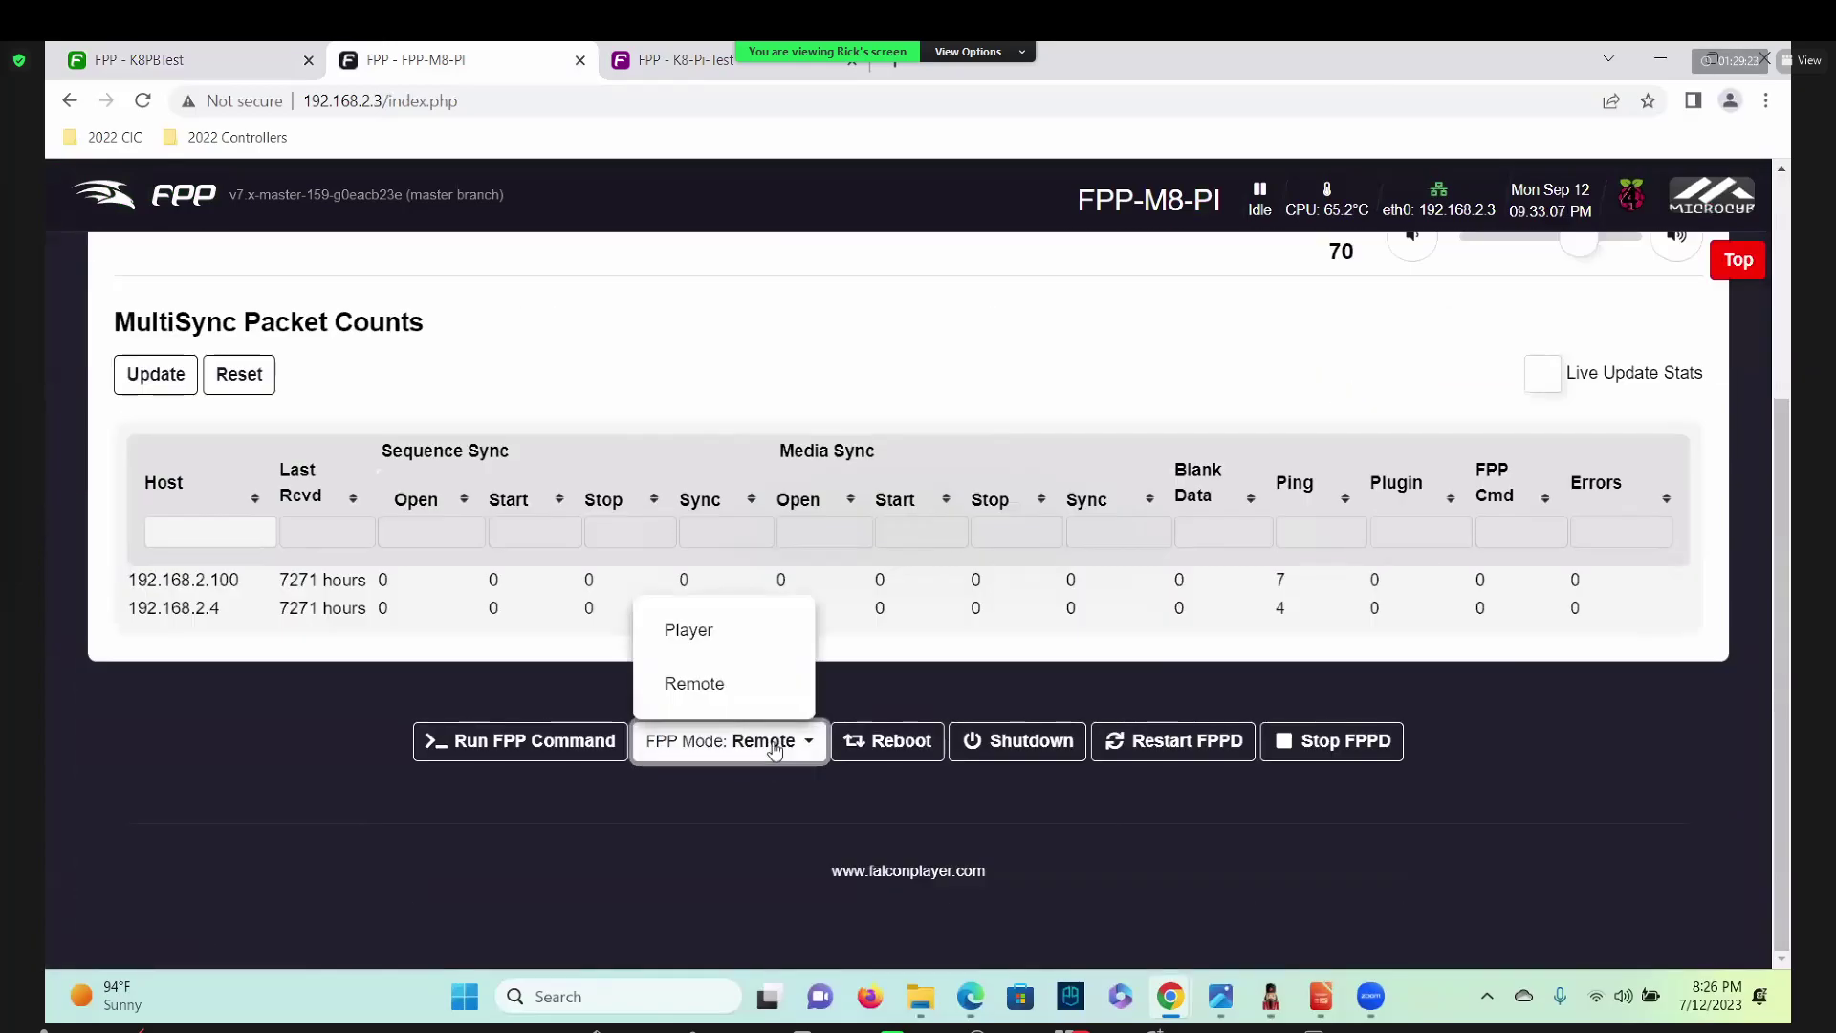
pyautogui.click(727, 677)
pyautogui.scroll(4, 747, 621)
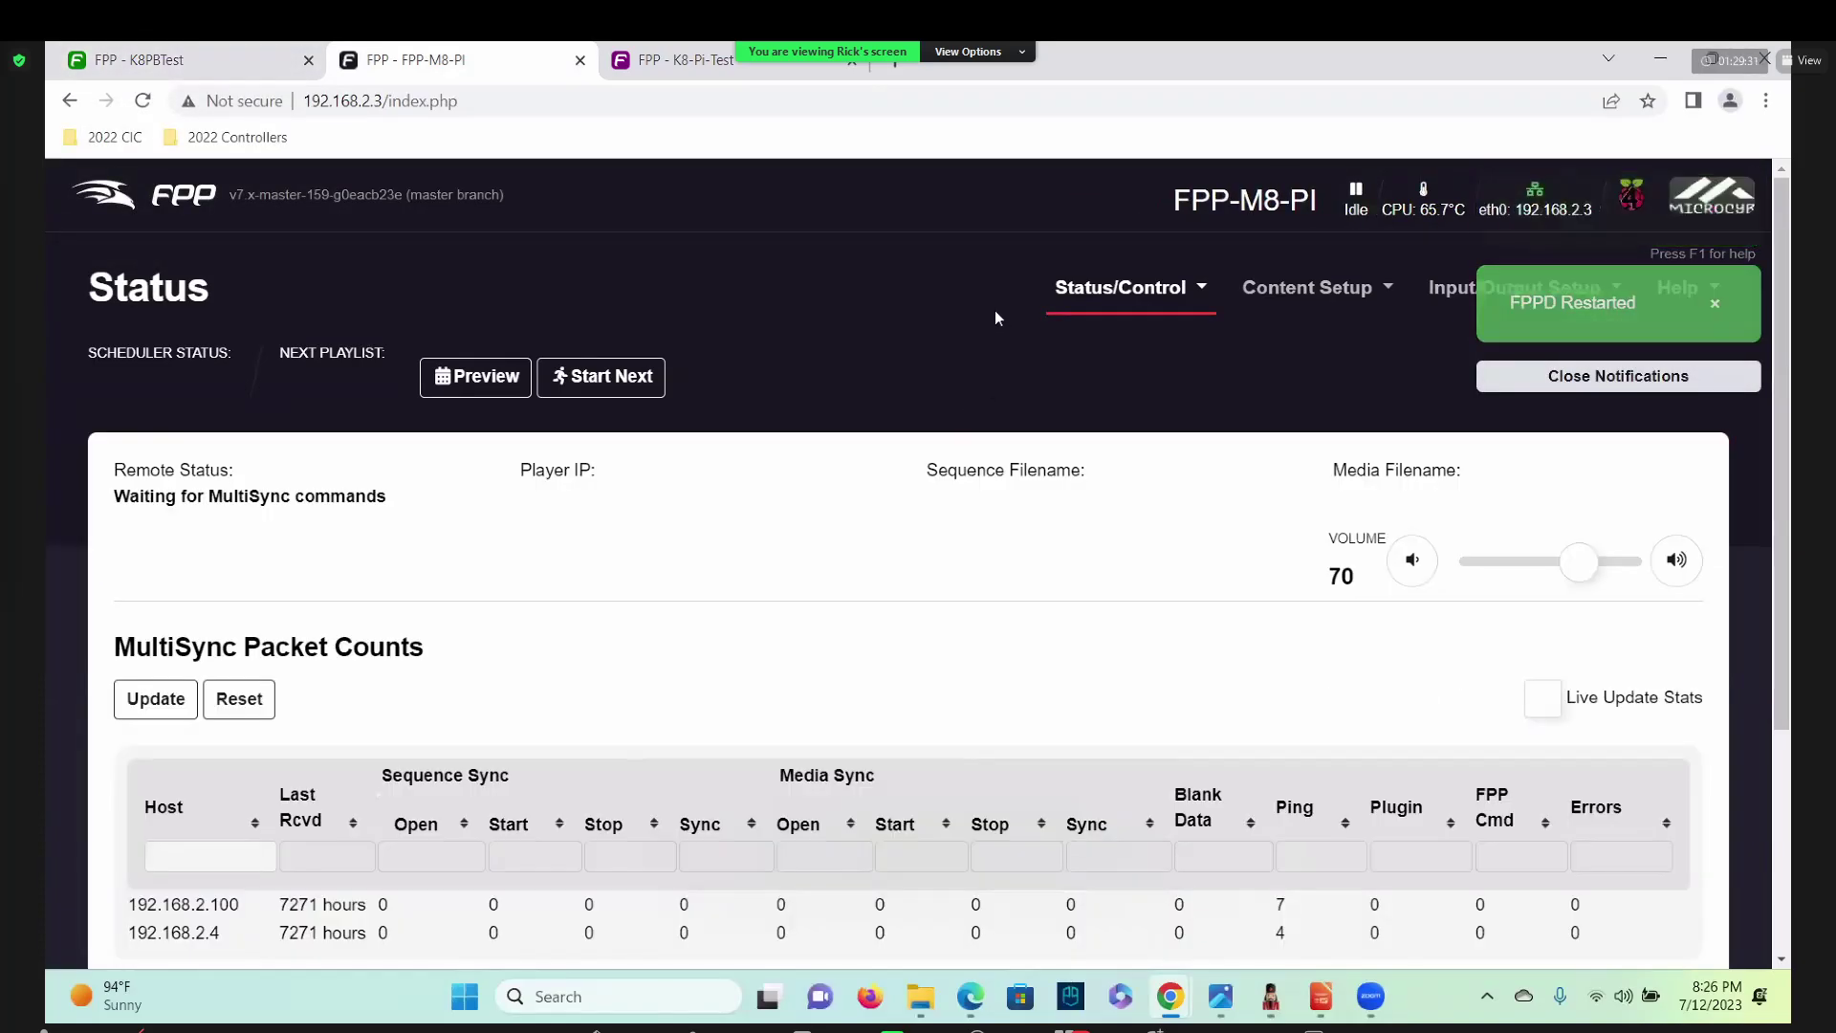
pyautogui.scroll(-2, 827, 580)
pyautogui.scroll(2, 827, 580)
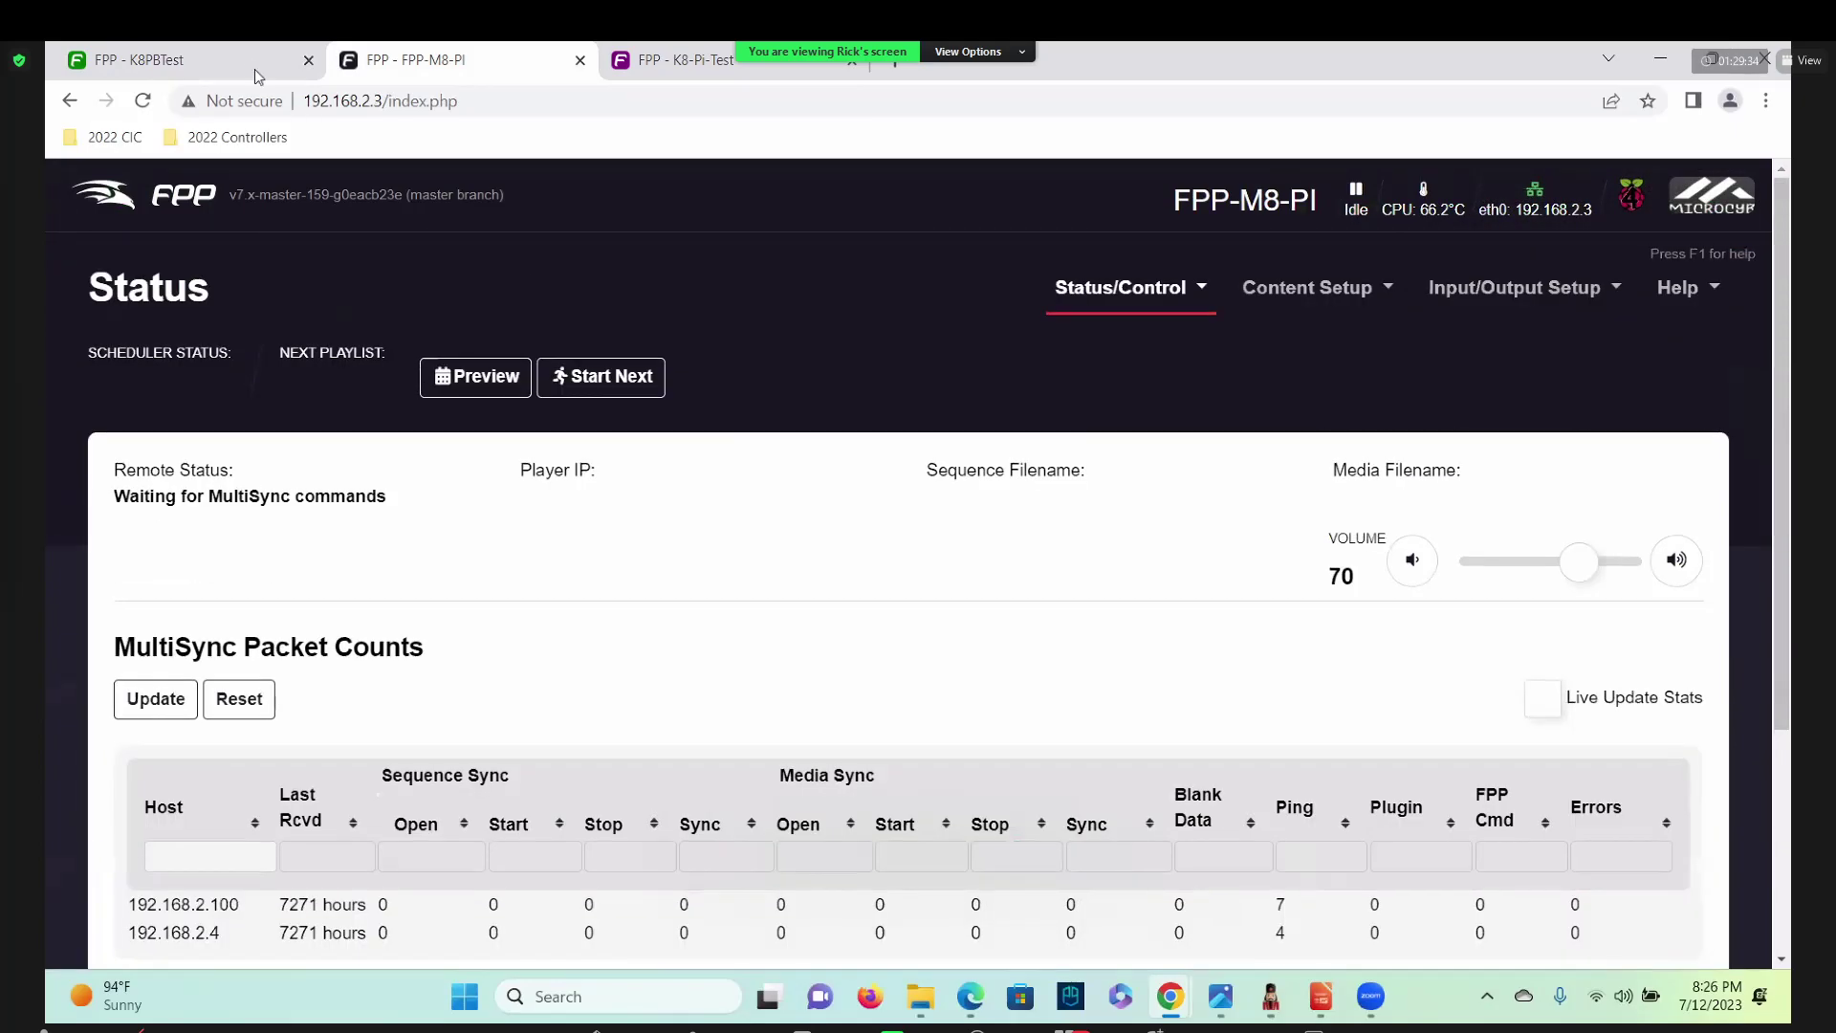
# Stop and replay Let it Snow.fseq on K8PBTest, and recheck the MultiSync packet counts on FPP-M8-PI.
pyautogui.click(270, 69)
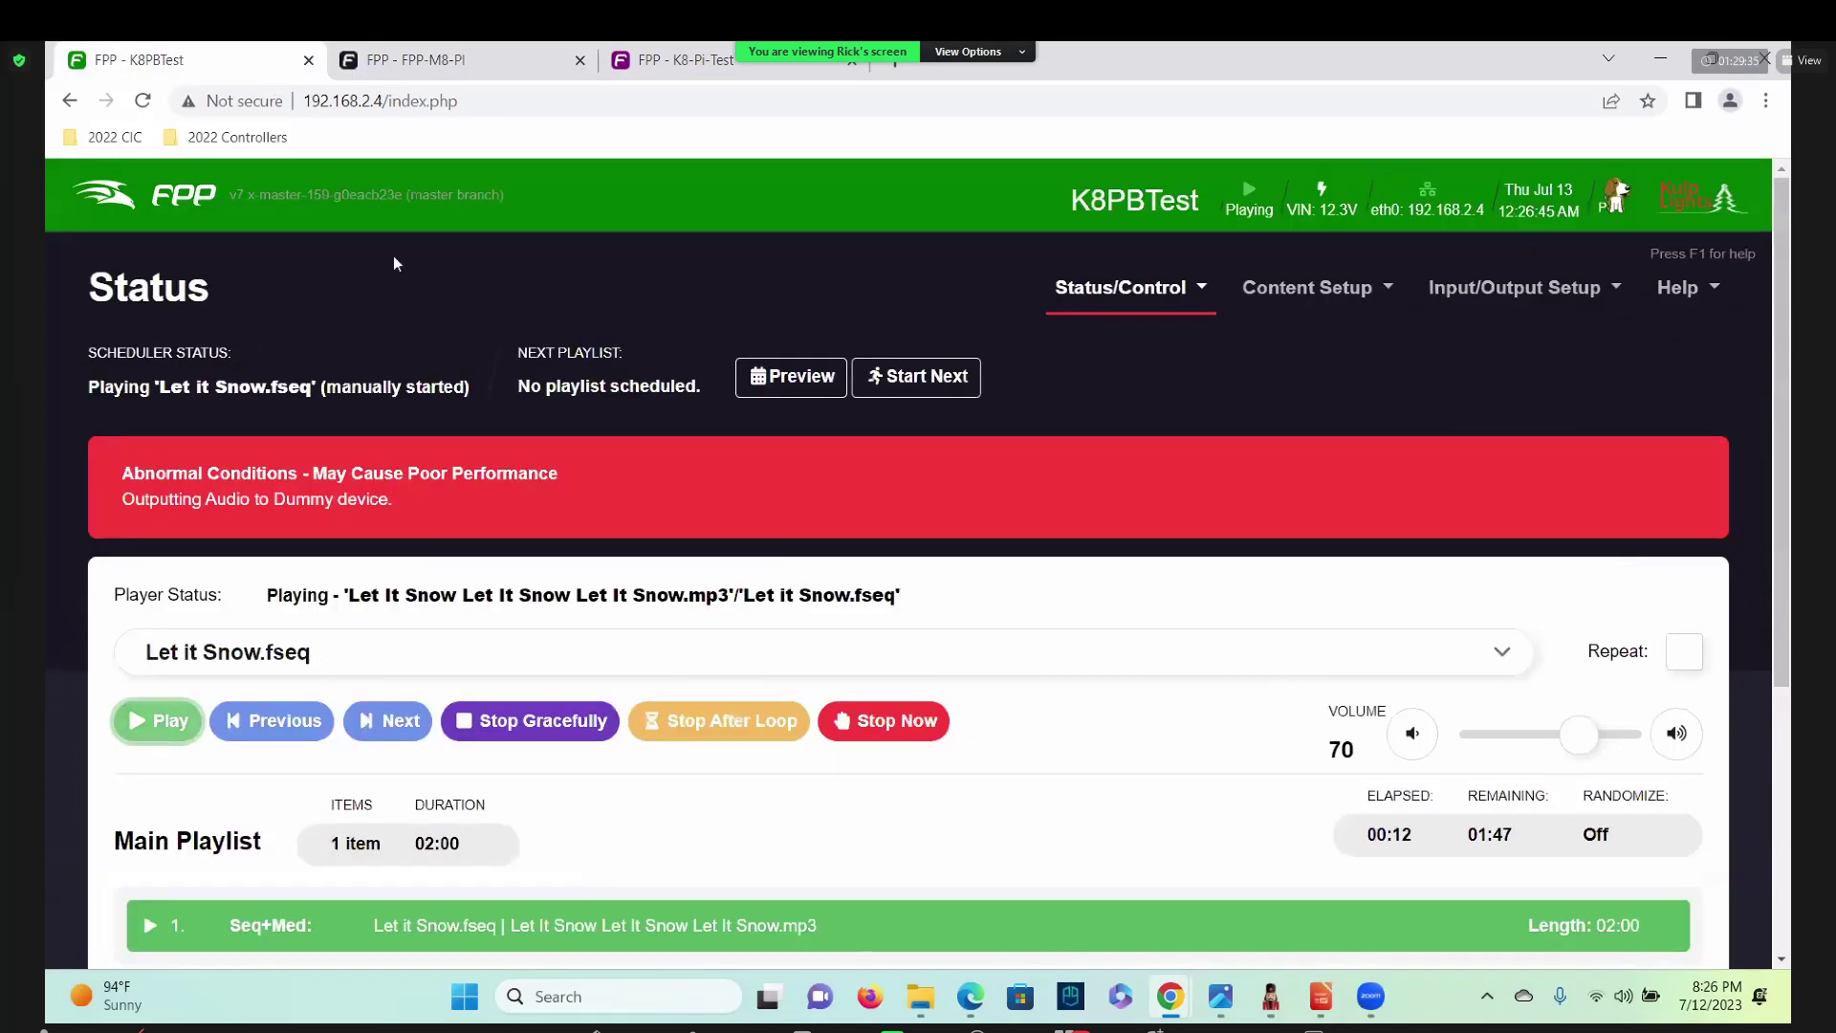
pyautogui.click(878, 725)
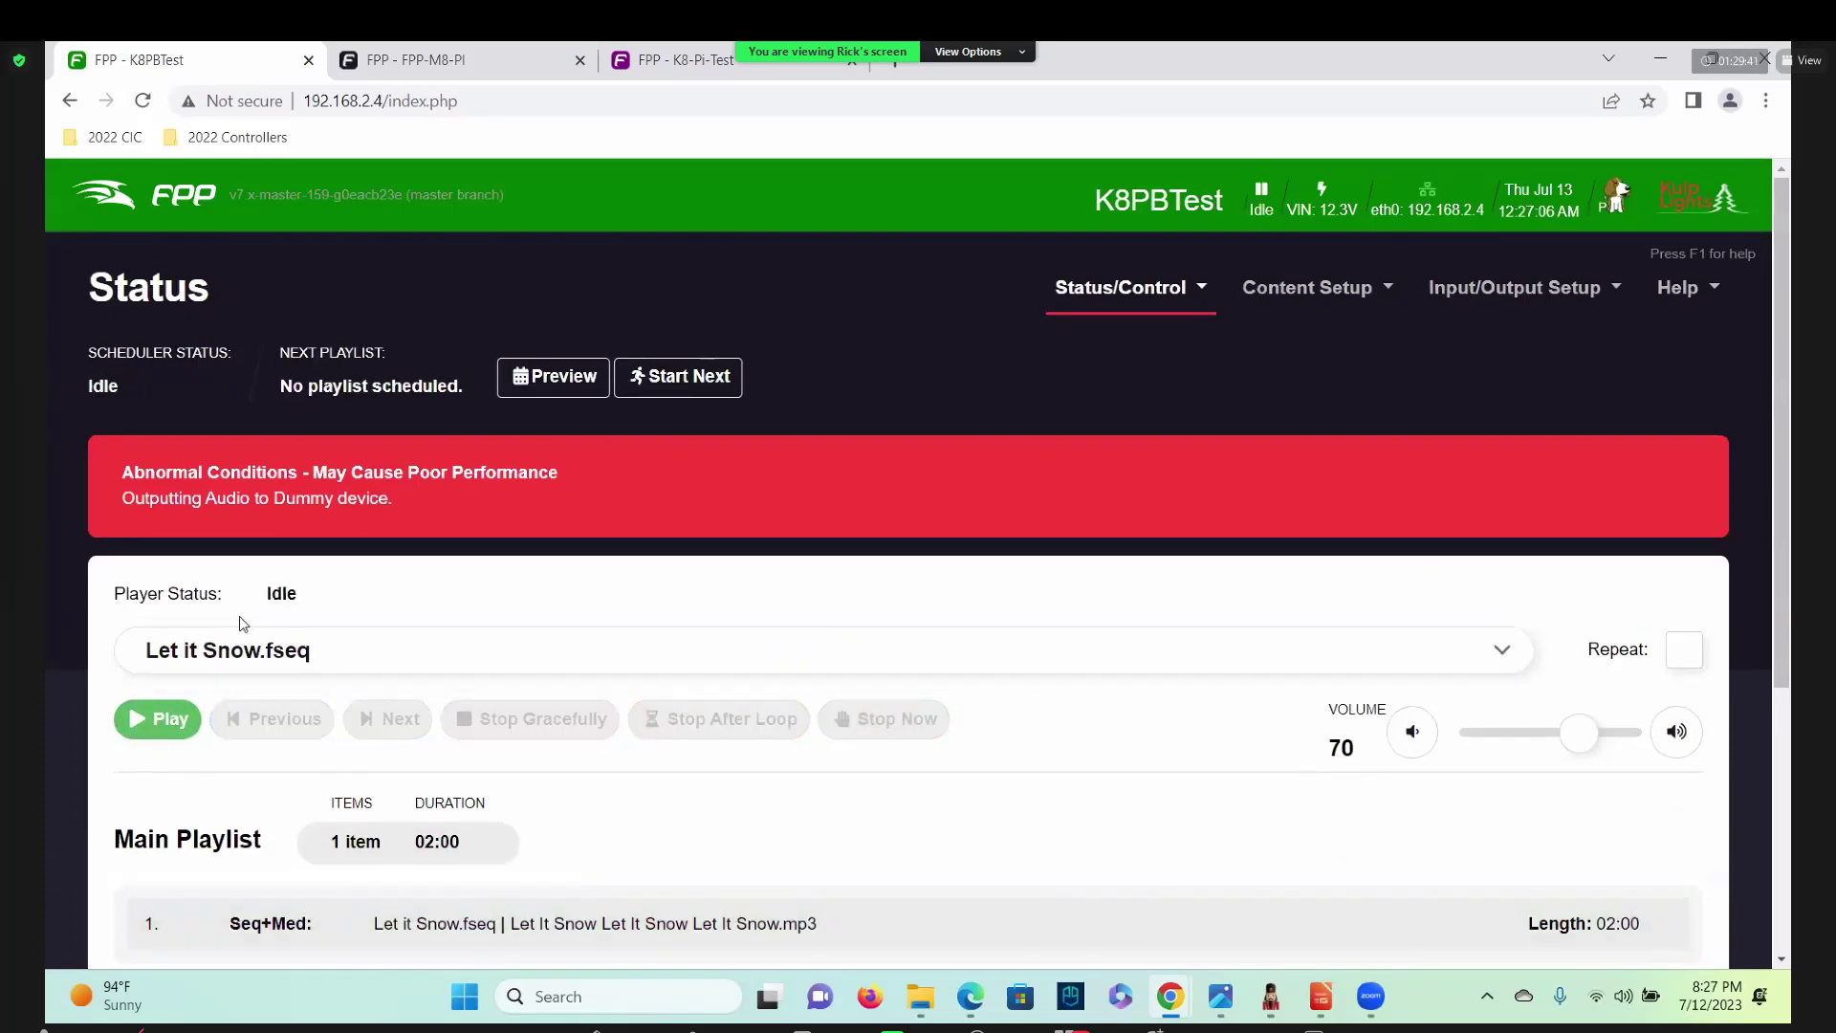
pyautogui.click(159, 722)
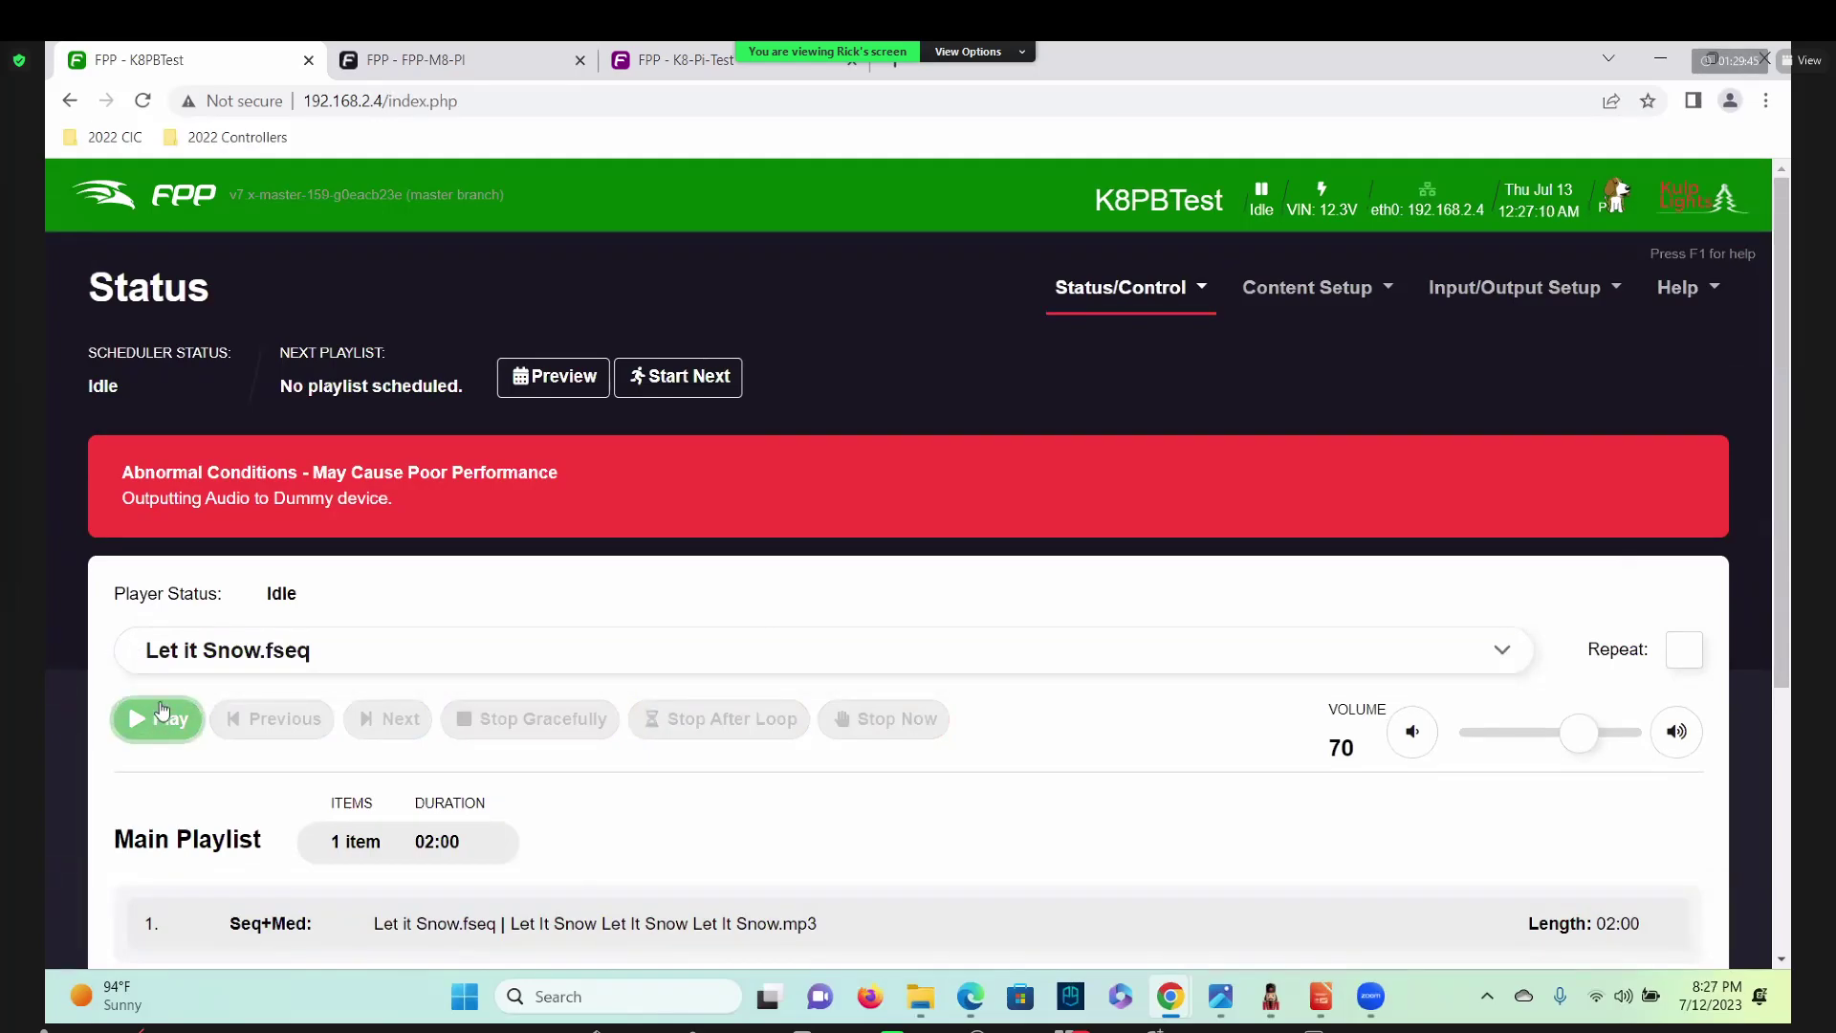
pyautogui.click(426, 64)
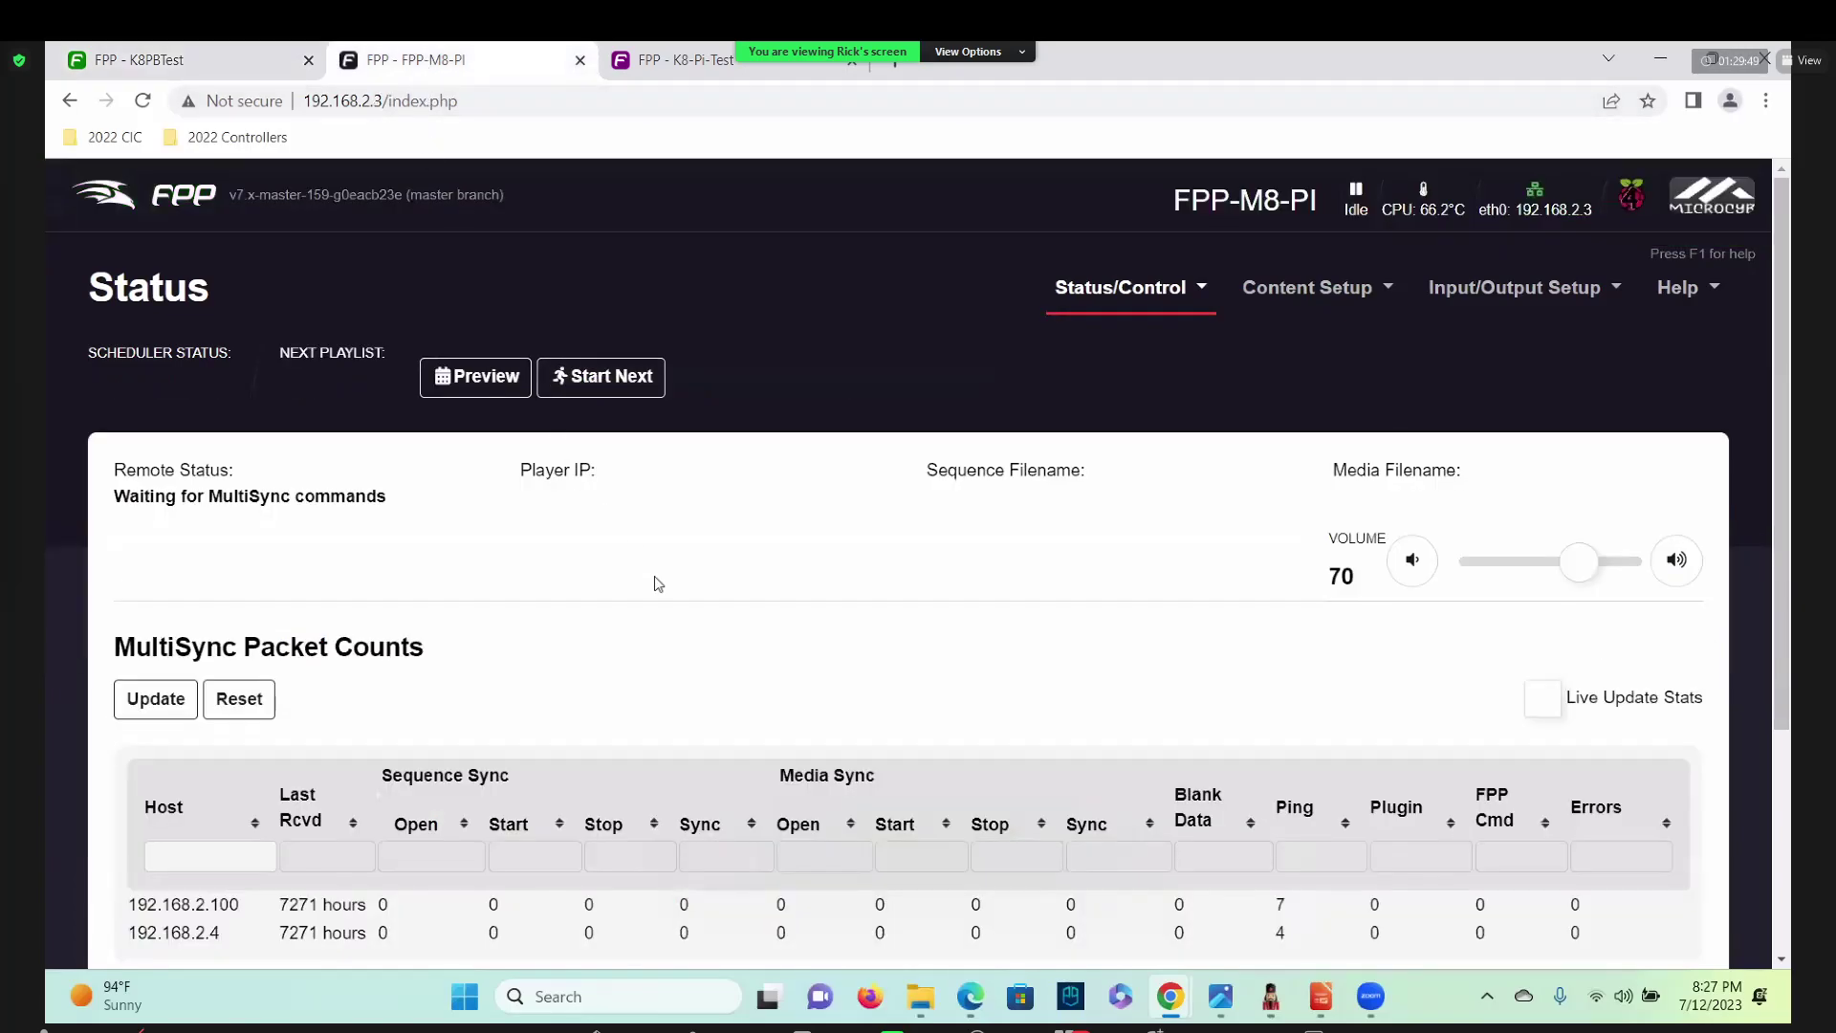
pyautogui.scroll(-1, 658, 584)
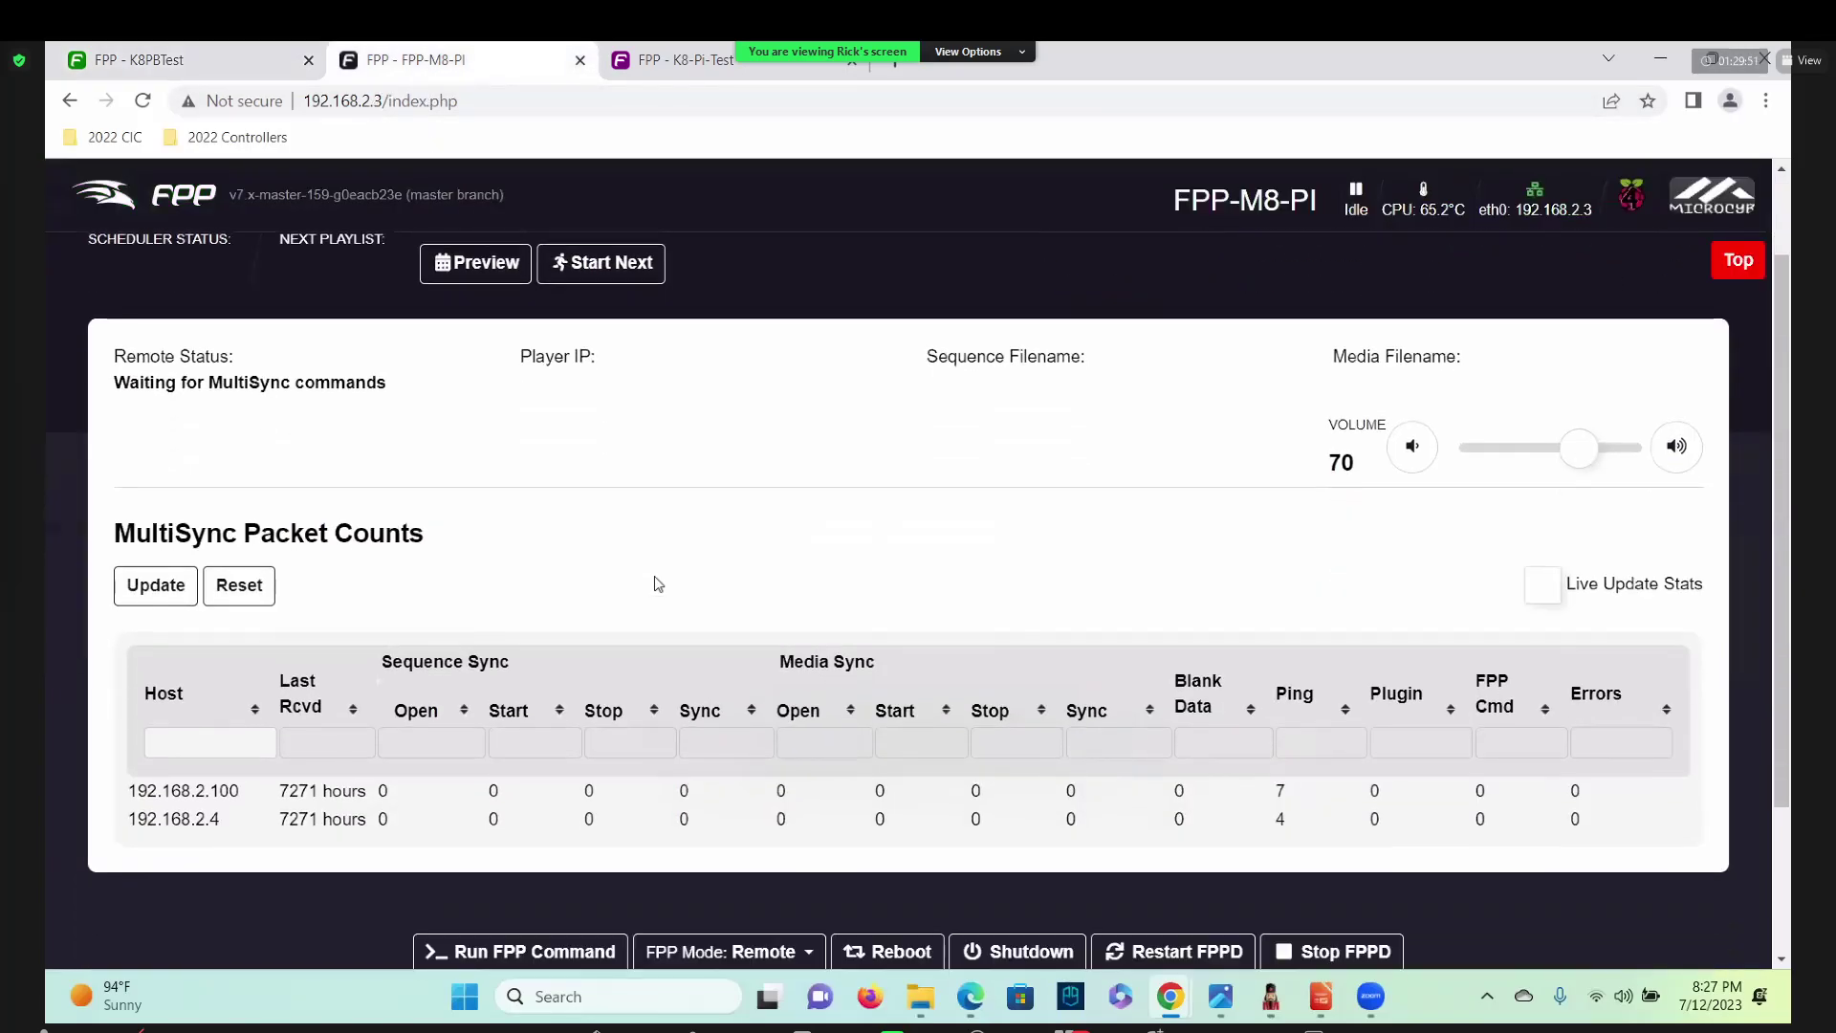
# Review the remote status and MultiSync packet counts on FPP-M8-PI, and return to the K8PBTest status page.
pyautogui.scroll(1, 656, 573)
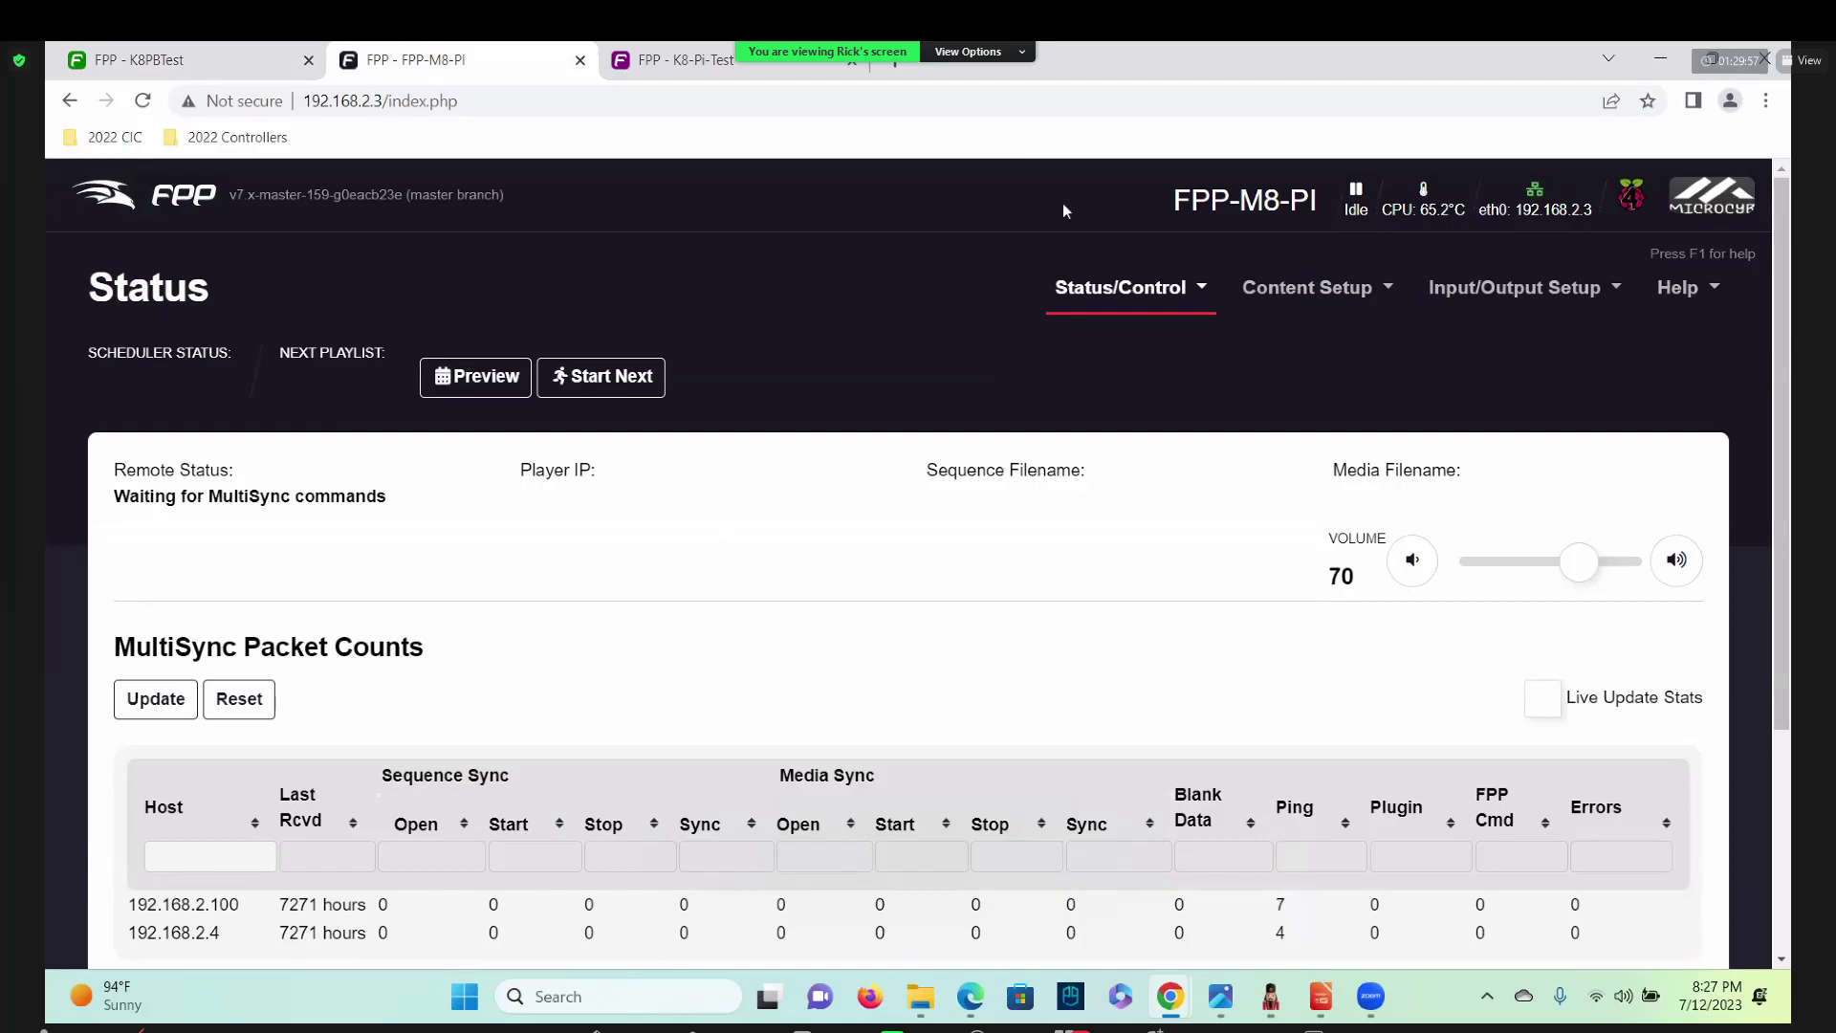
pyautogui.scroll(-1, 705, 574)
pyautogui.scroll(1, 703, 564)
pyautogui.click(203, 67)
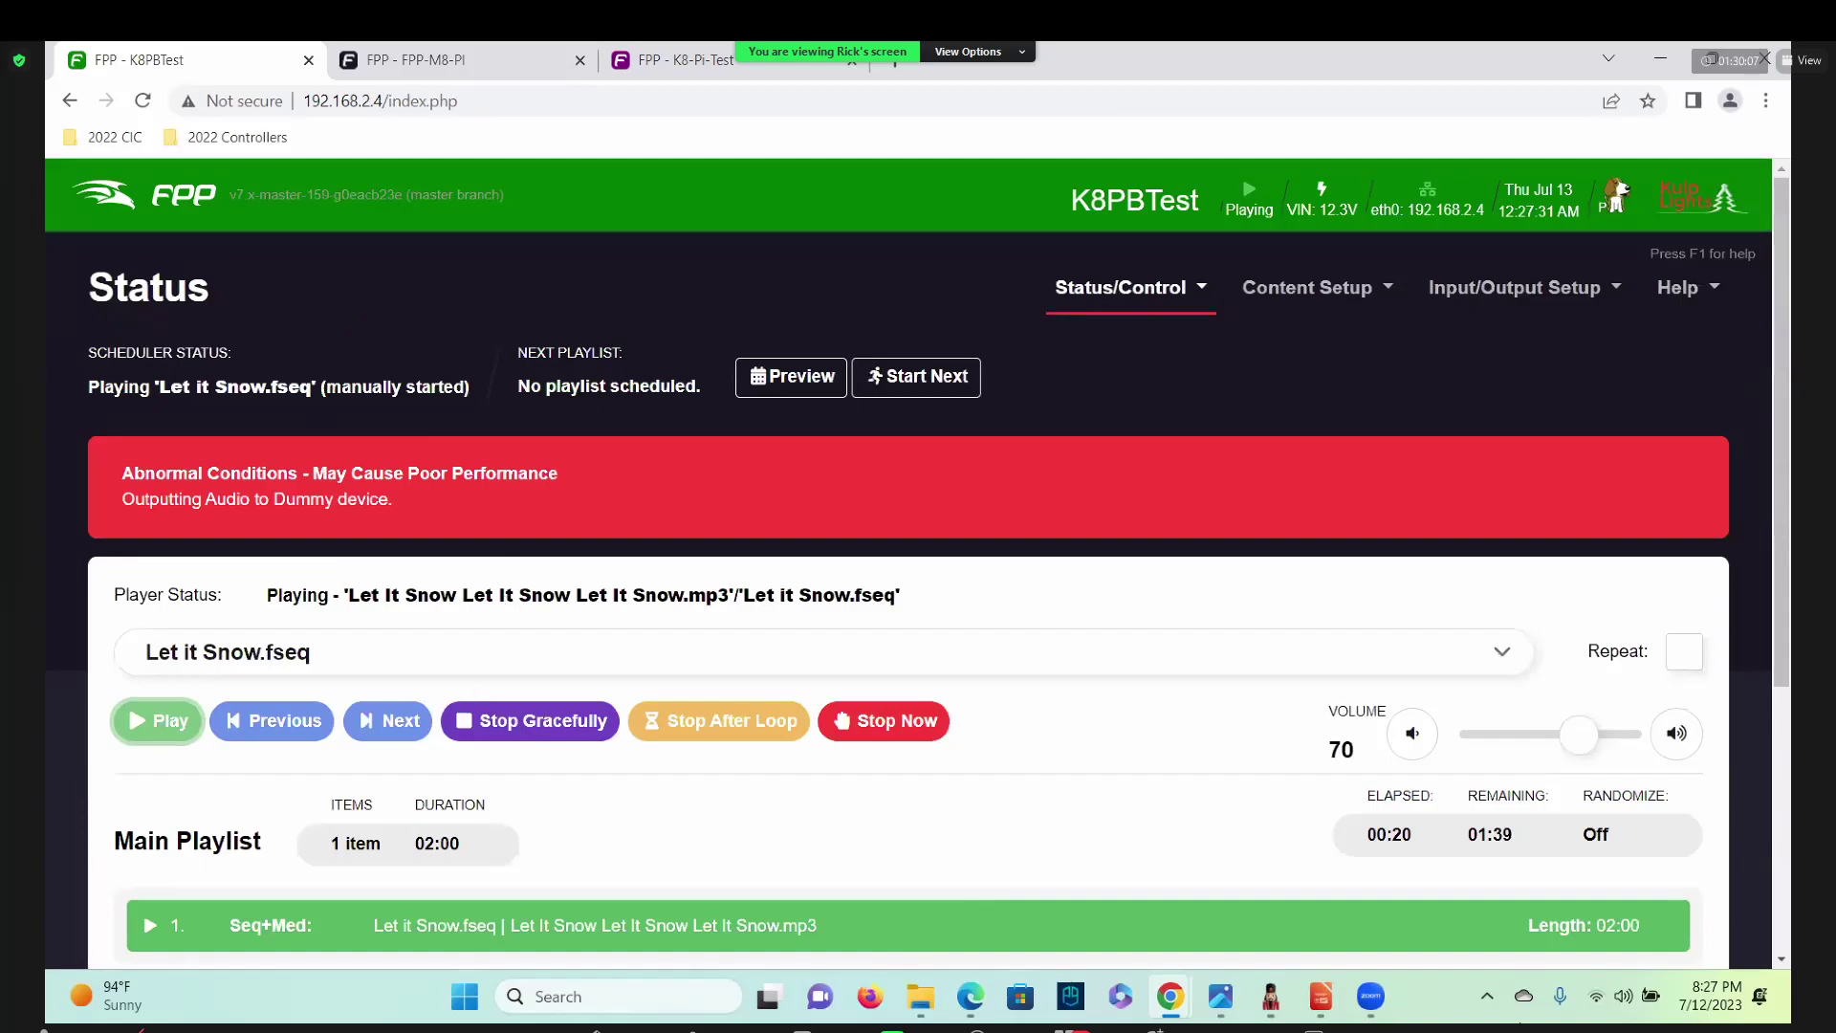
# Check the Enhancements (3 of 5) slide in LibreOffice Impress, and open the About FPP page on K8PBTest in the browser.
pyautogui.click(1320, 999)
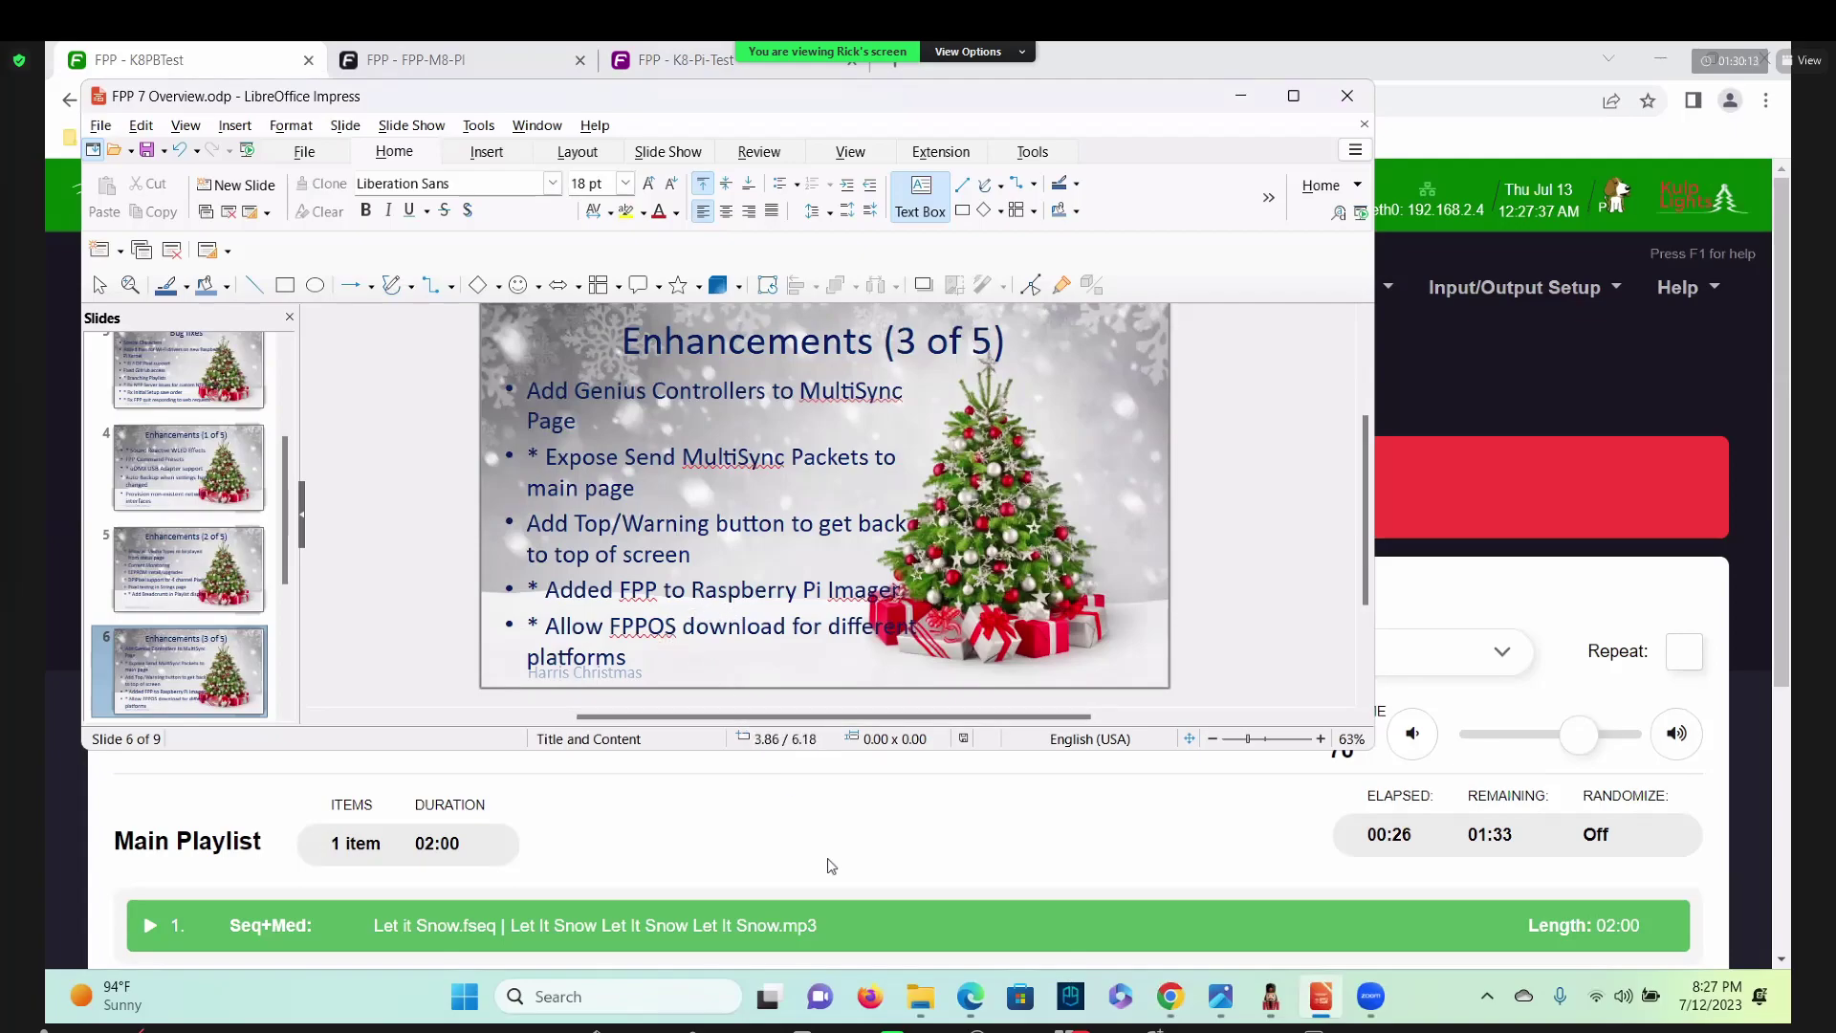
pyautogui.click(951, 861)
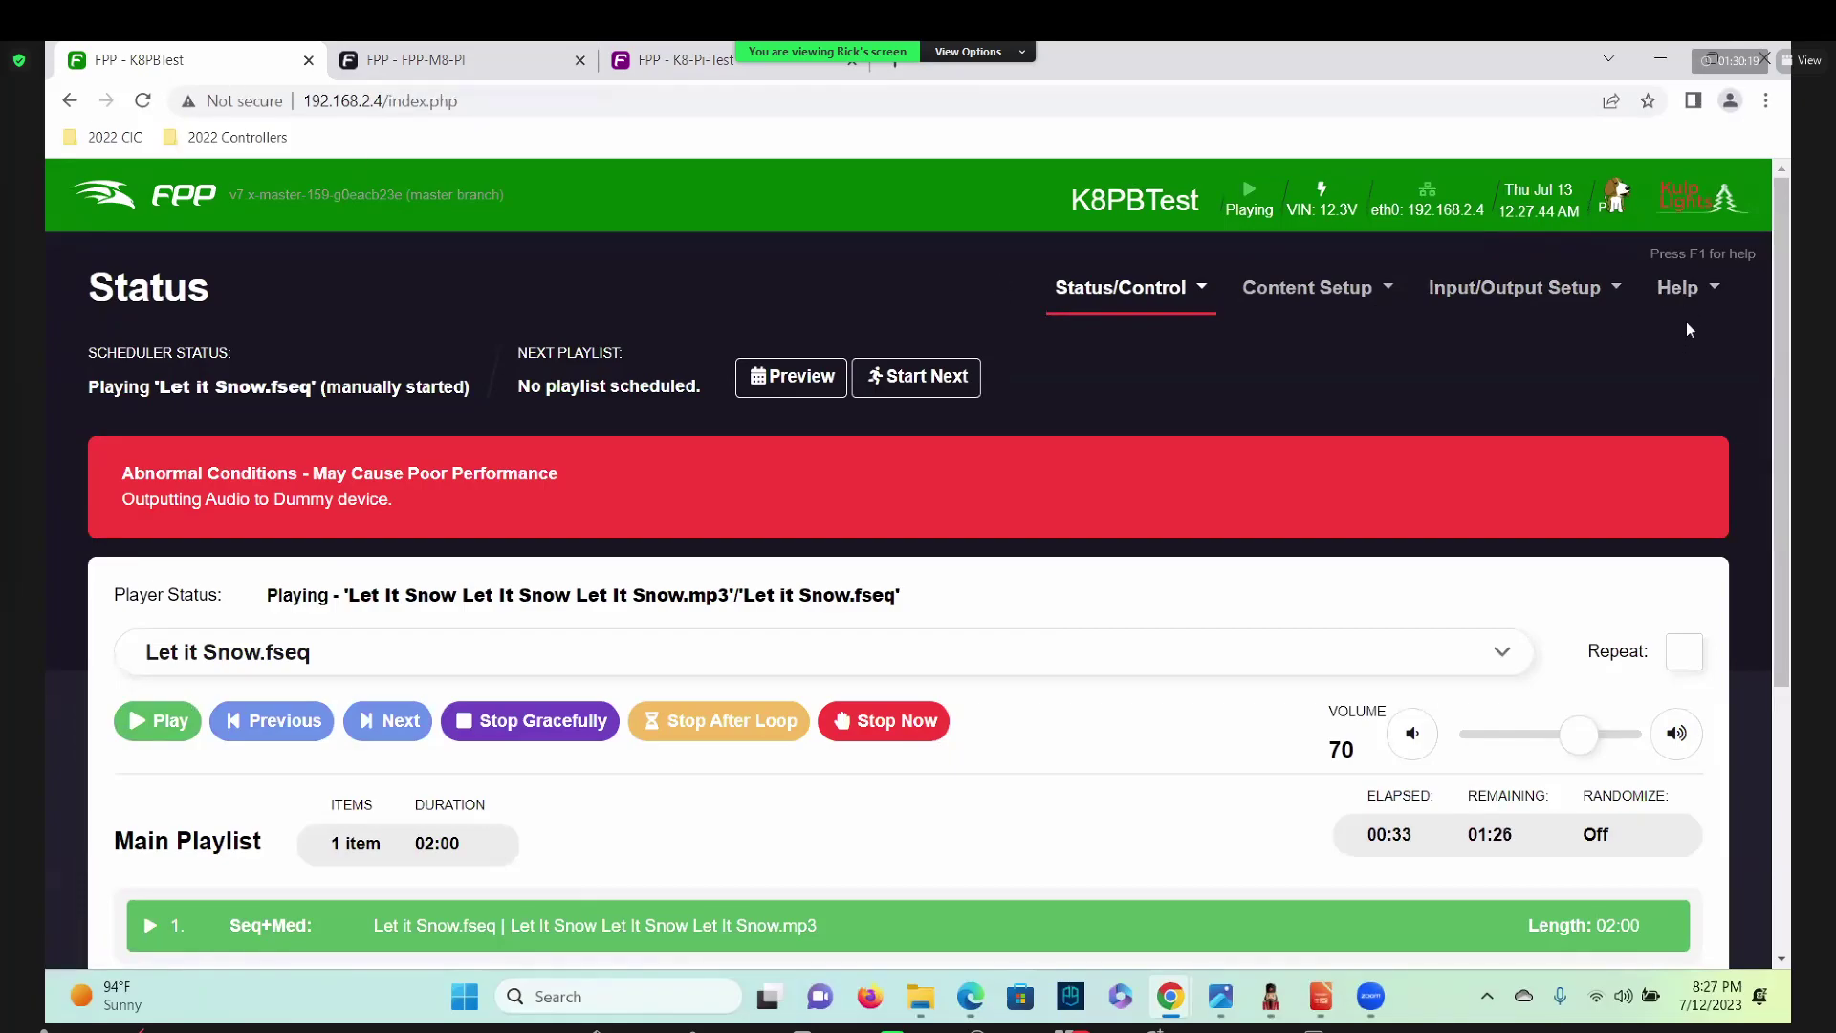
pyautogui.click(1681, 288)
pyautogui.click(1503, 341)
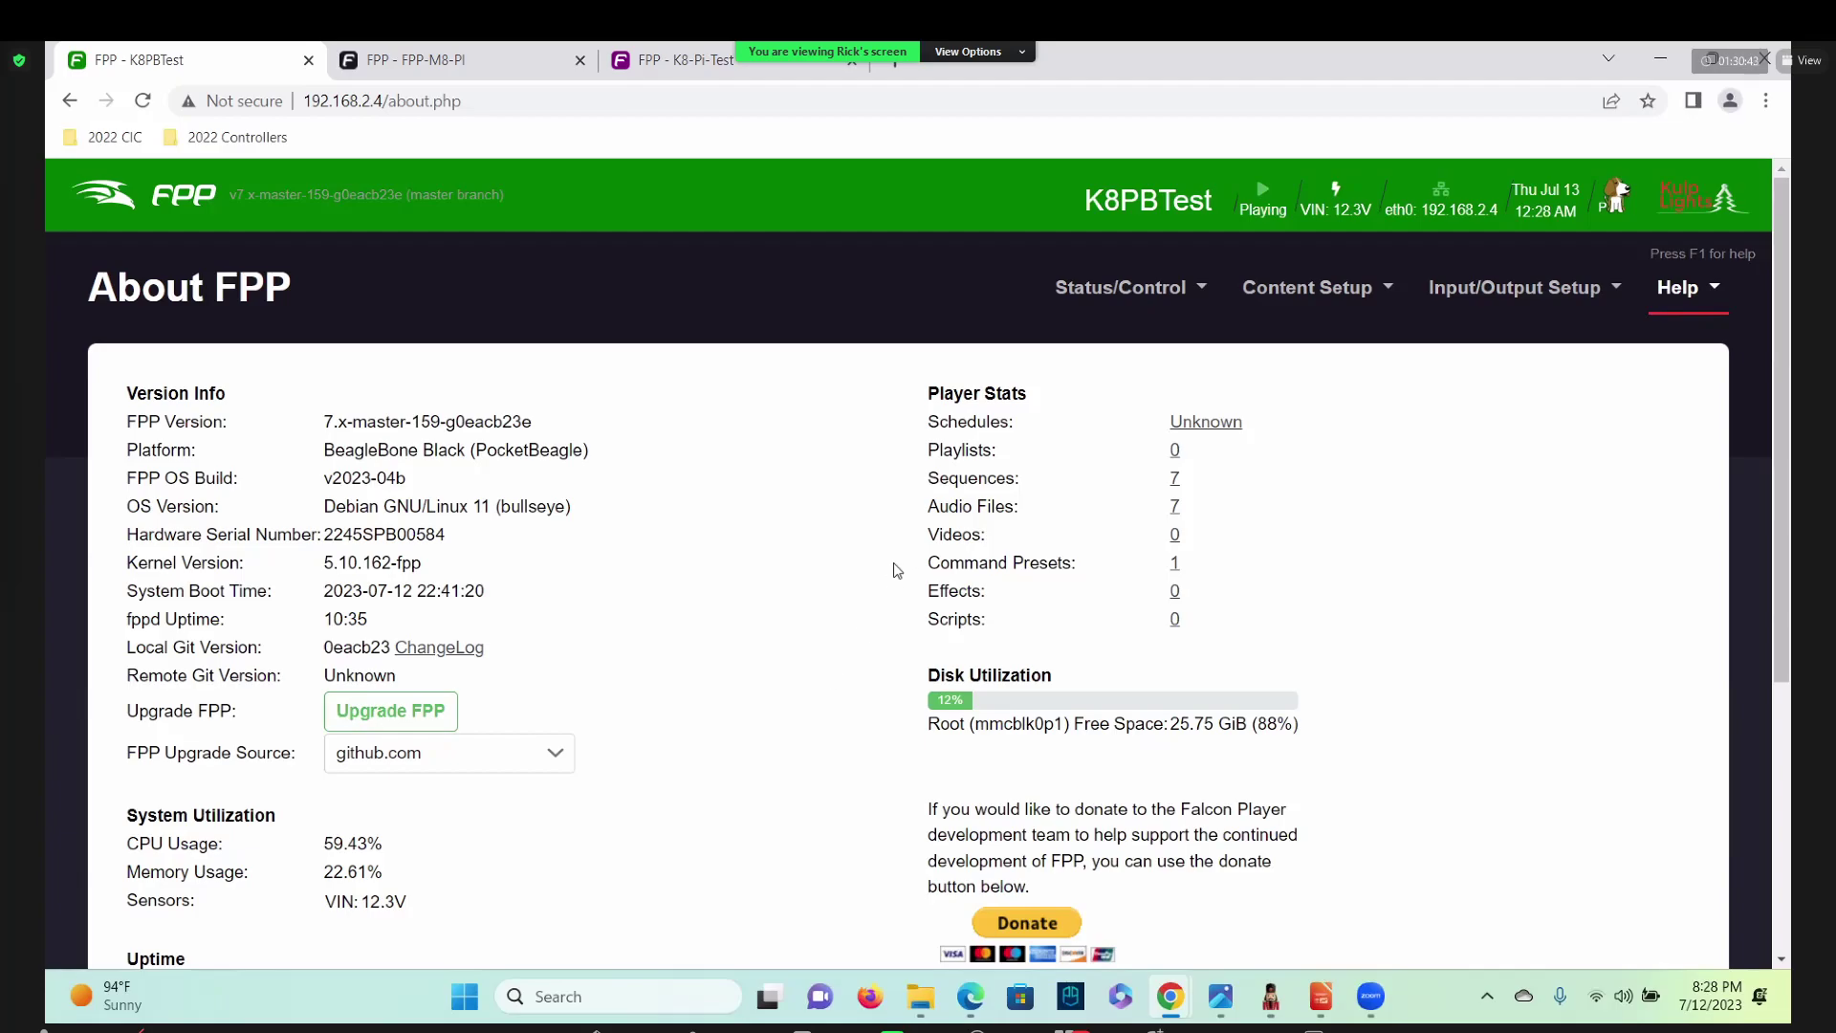
# Return to the K8PBTest status page and stop Let it Snow.fseq immediately.
pyautogui.click(1131, 287)
pyautogui.click(1233, 336)
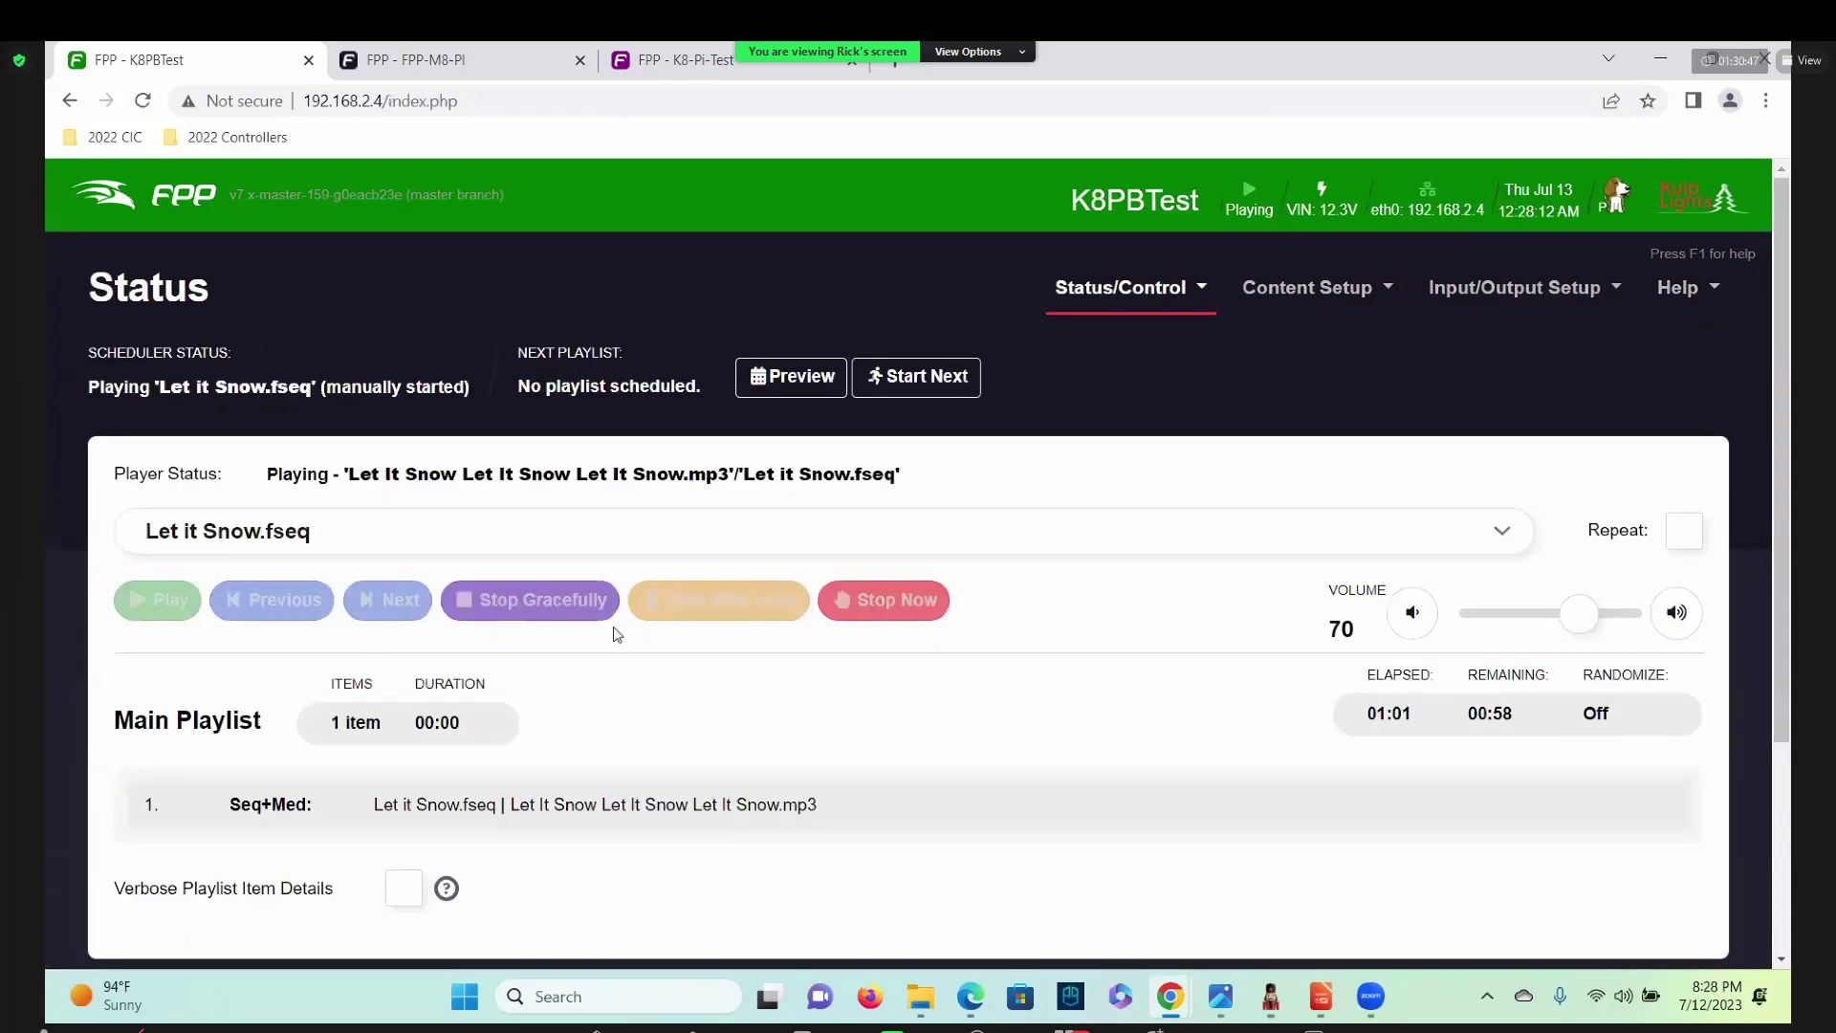
pyautogui.click(886, 602)
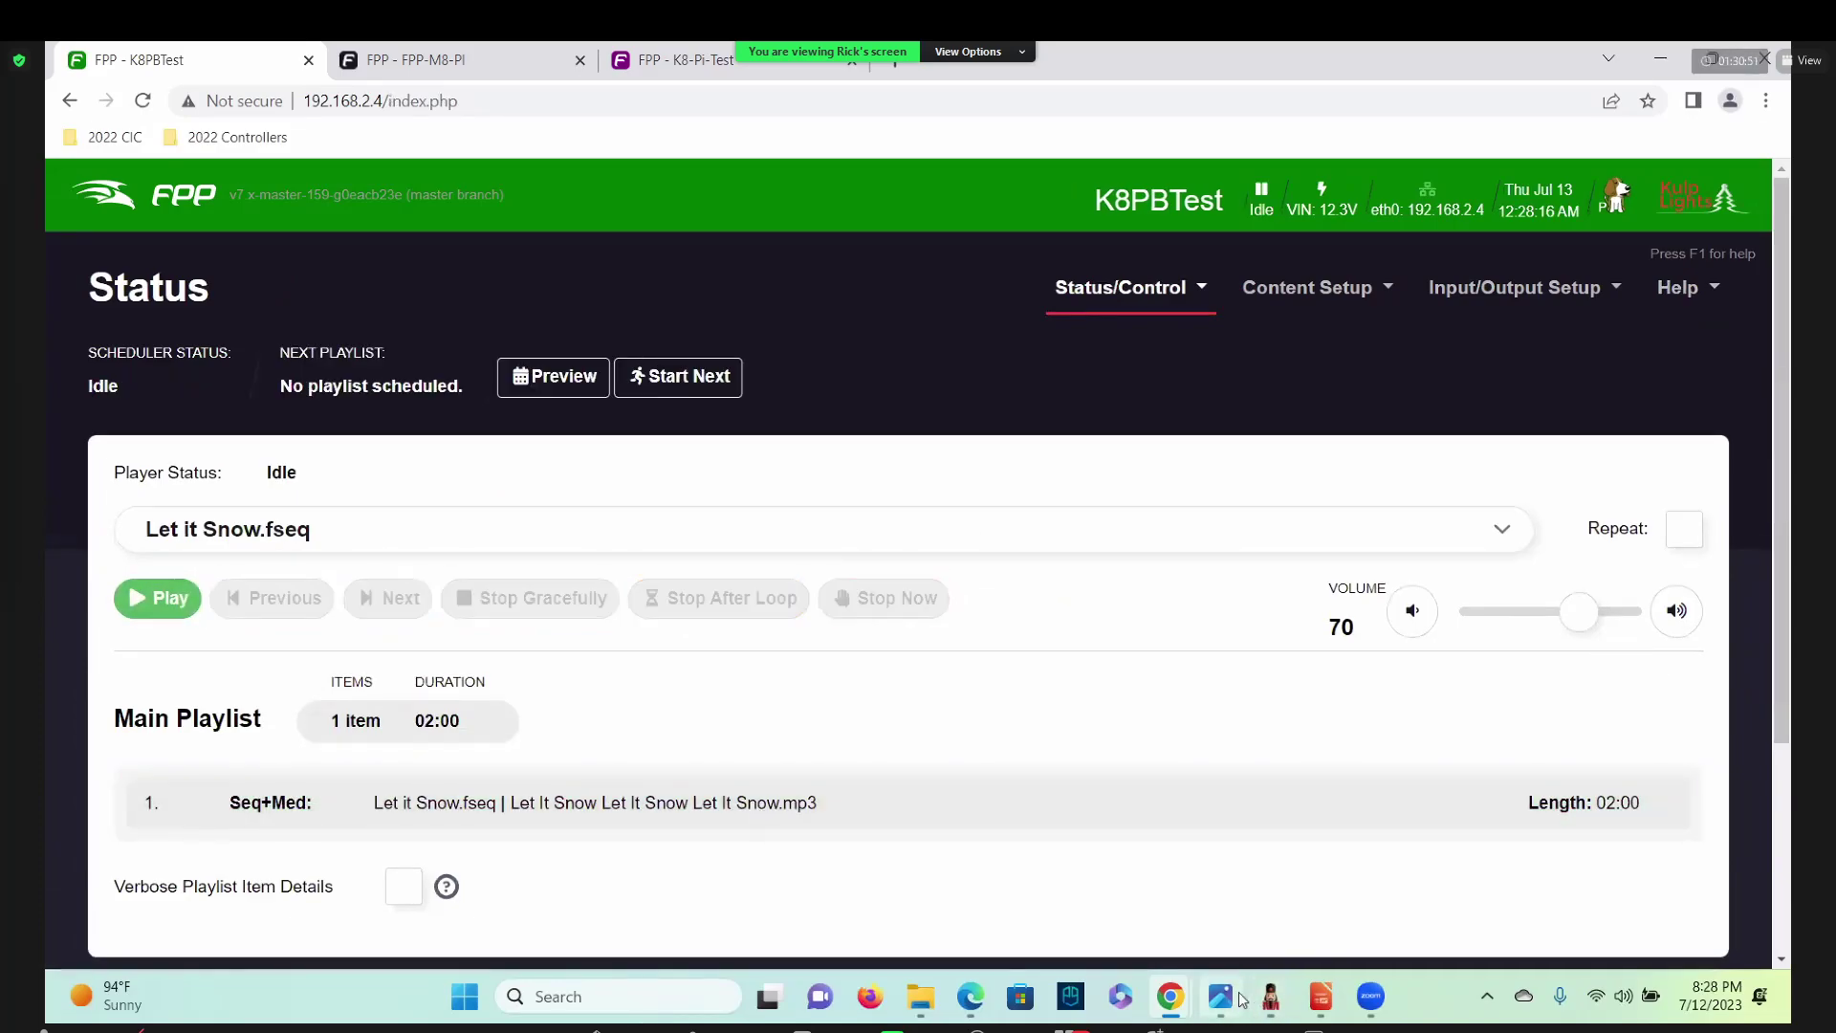
# Switch to LibreOffice Impress, present FPP 7 Overview.odp from the Enhancements (3 of 5) slide and advance to Enhancements (4 of 5).
pyautogui.moveTo(1321, 999)
pyautogui.click(1320, 926)
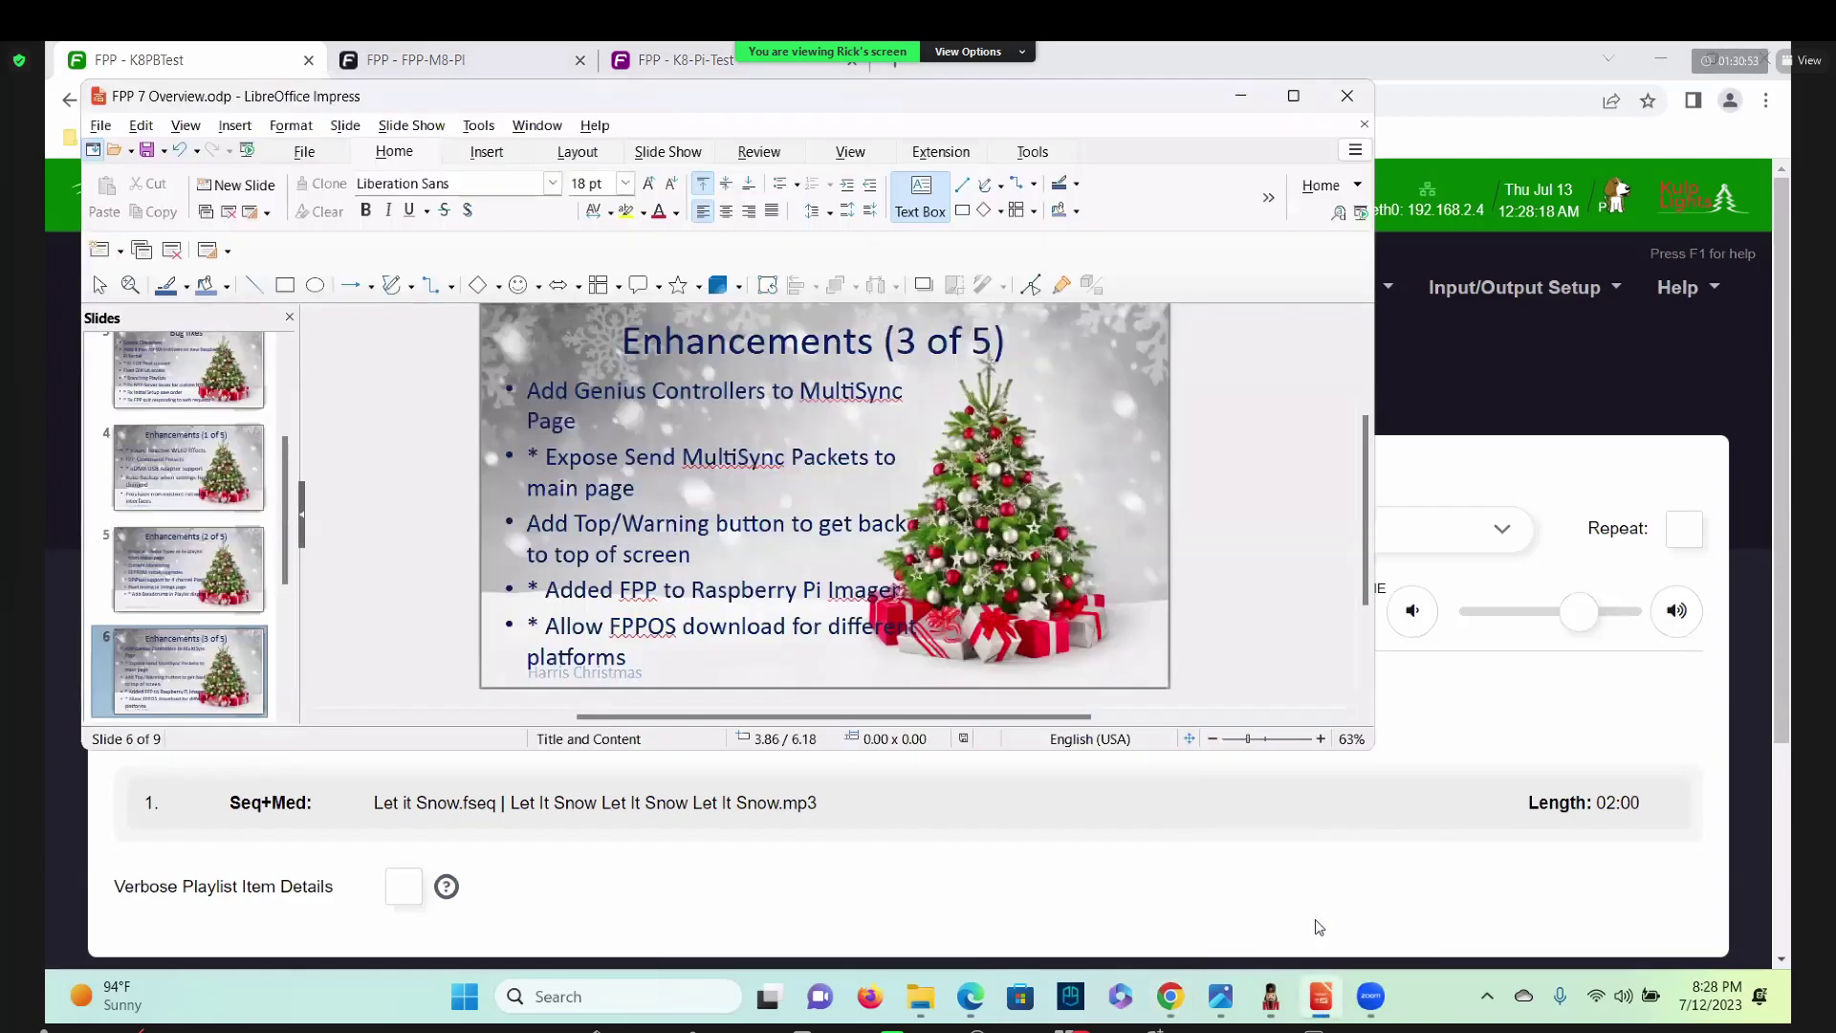
pyautogui.click(411, 127)
pyautogui.click(433, 173)
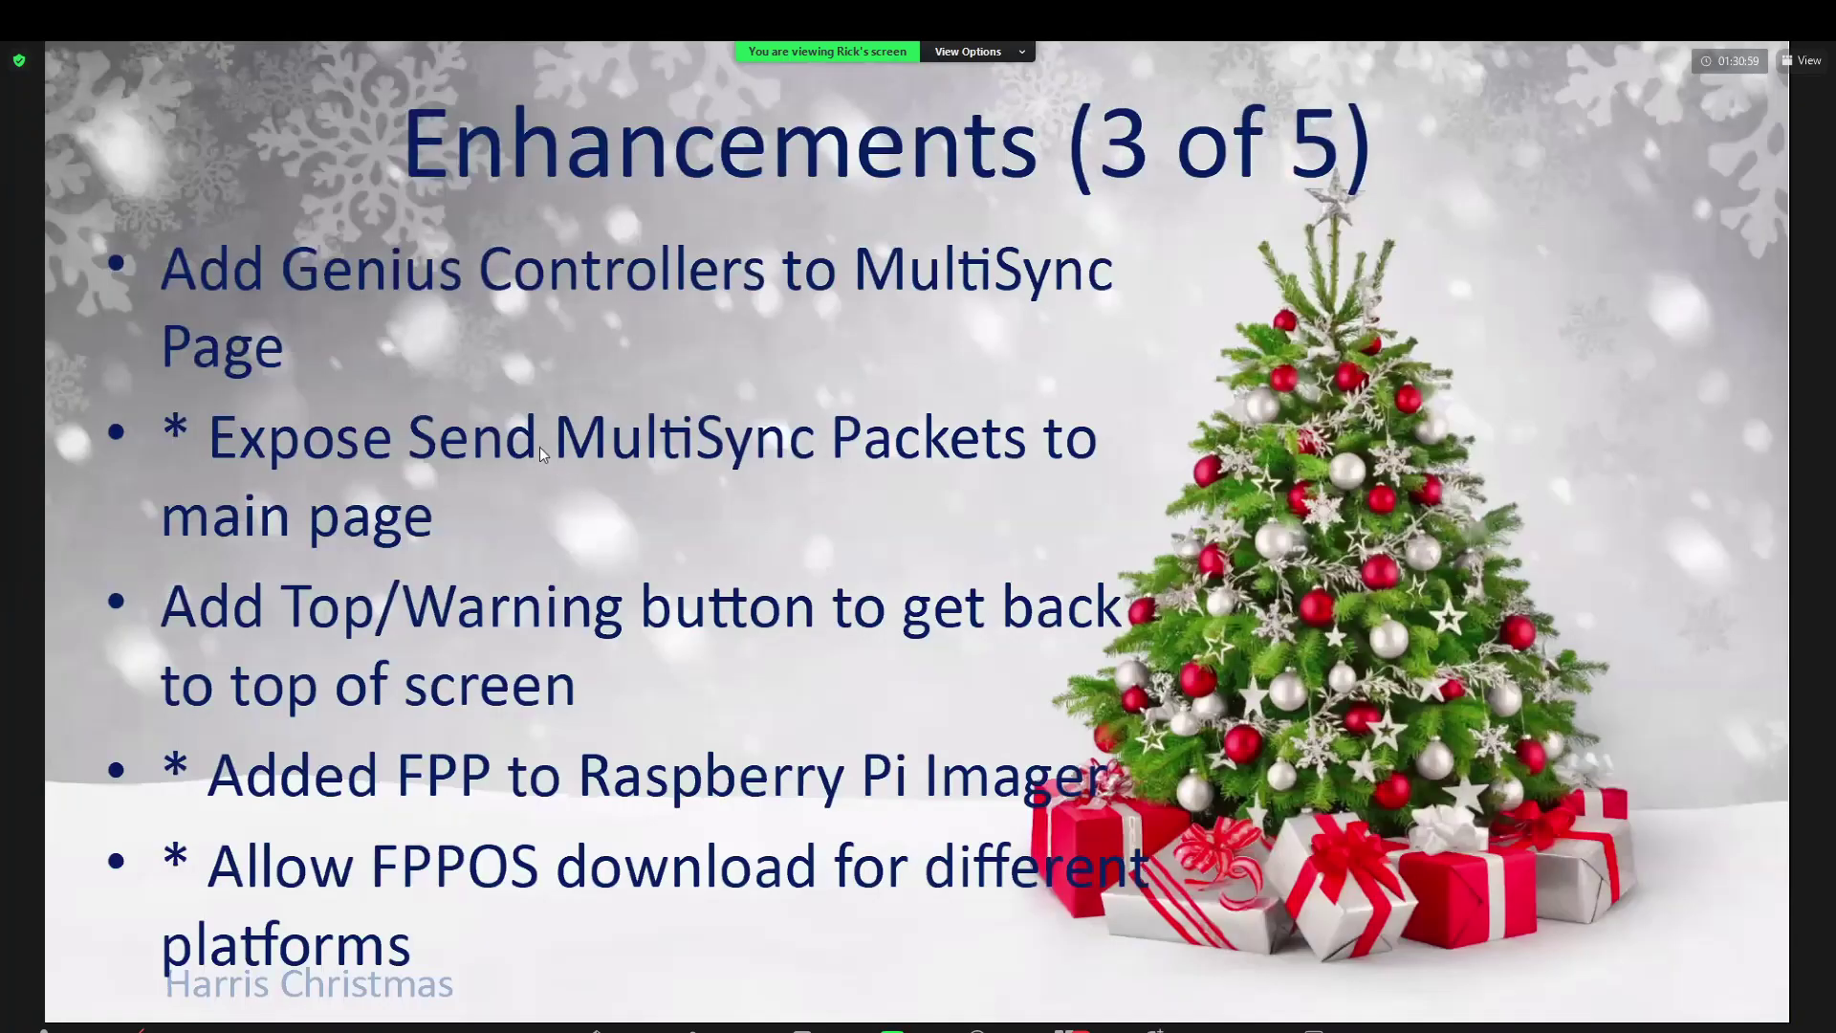
pyautogui.click(376, 365)
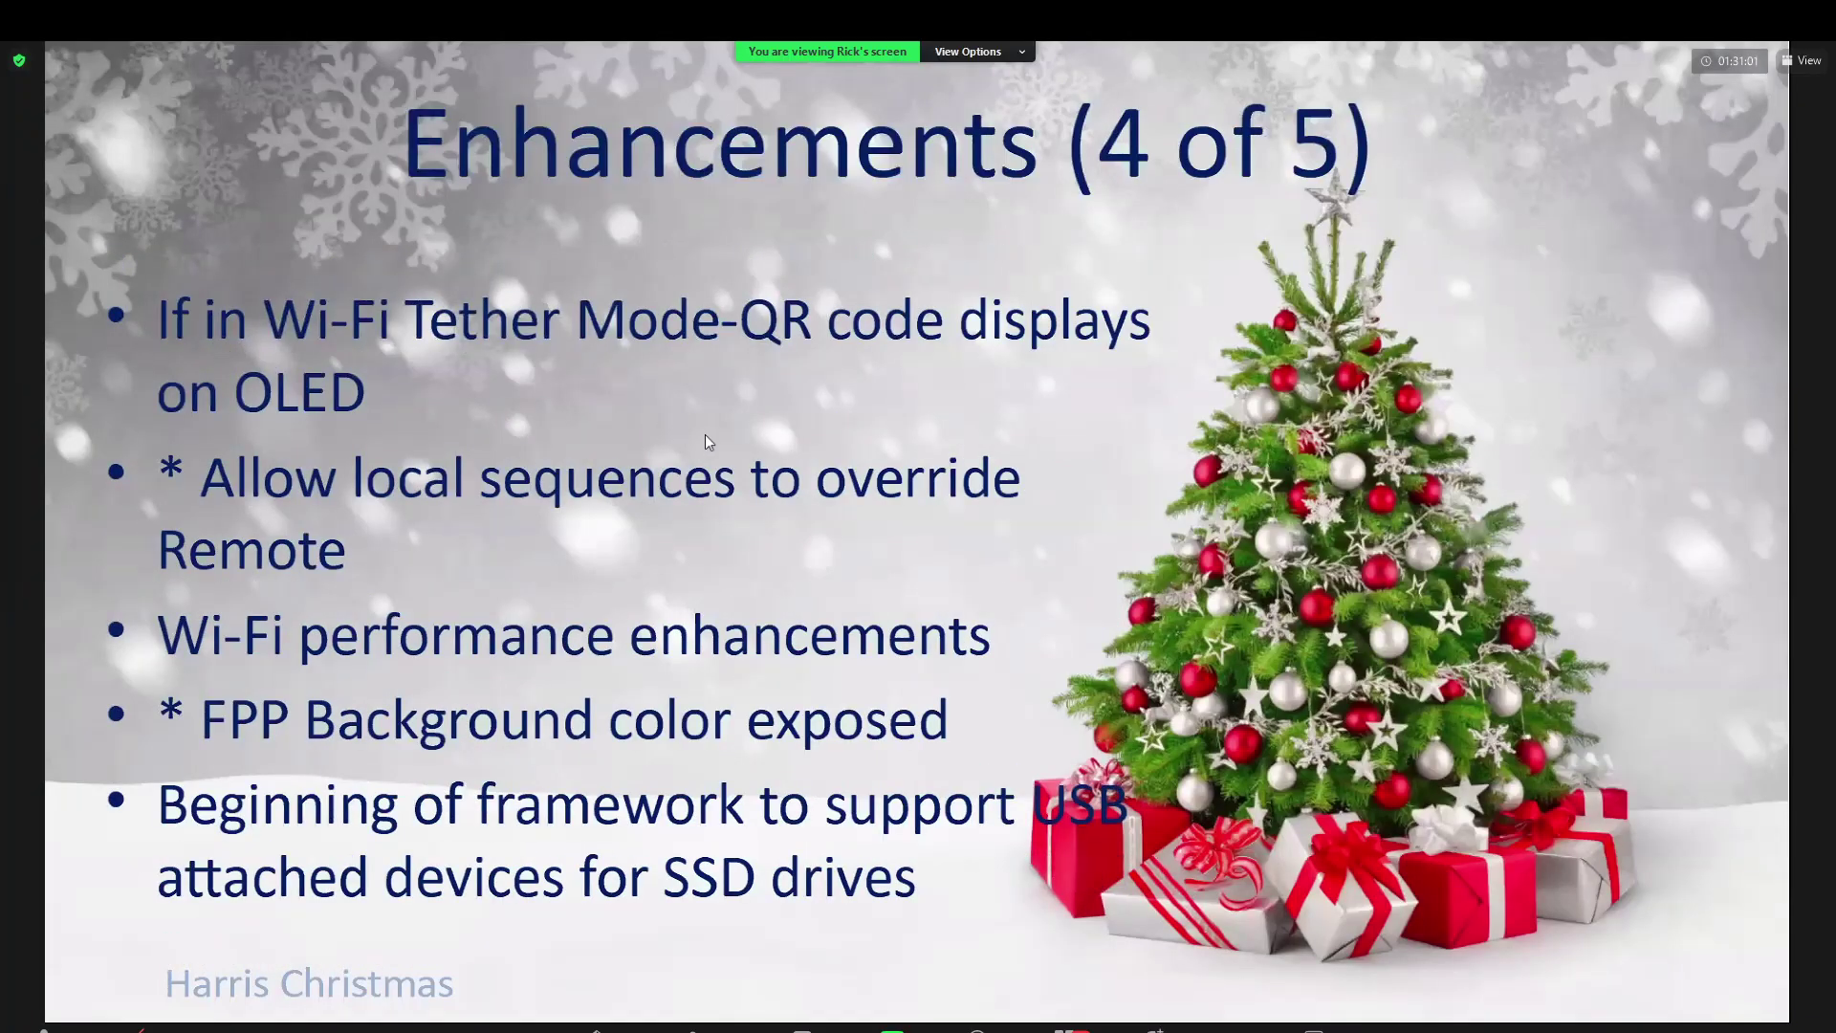